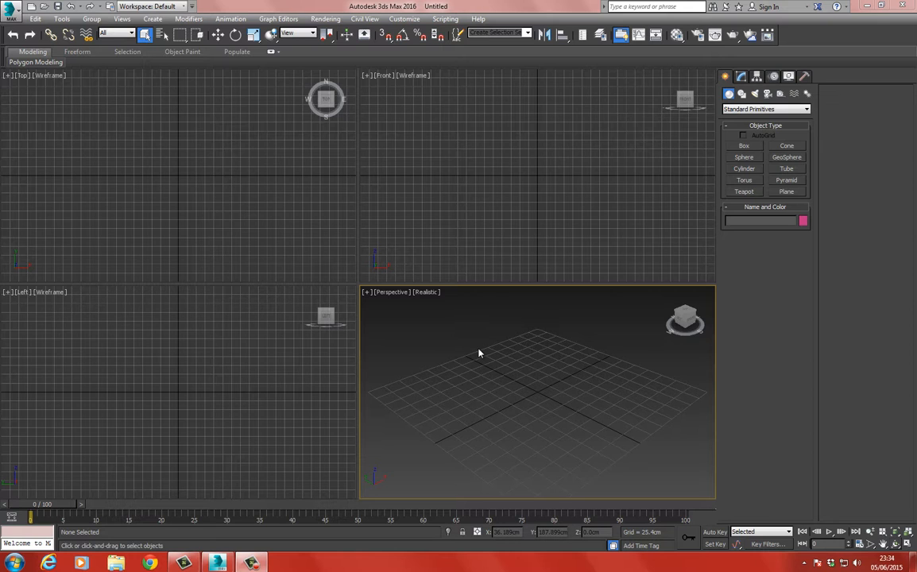
- Maximize the Perspective viewport
key(alt+w)
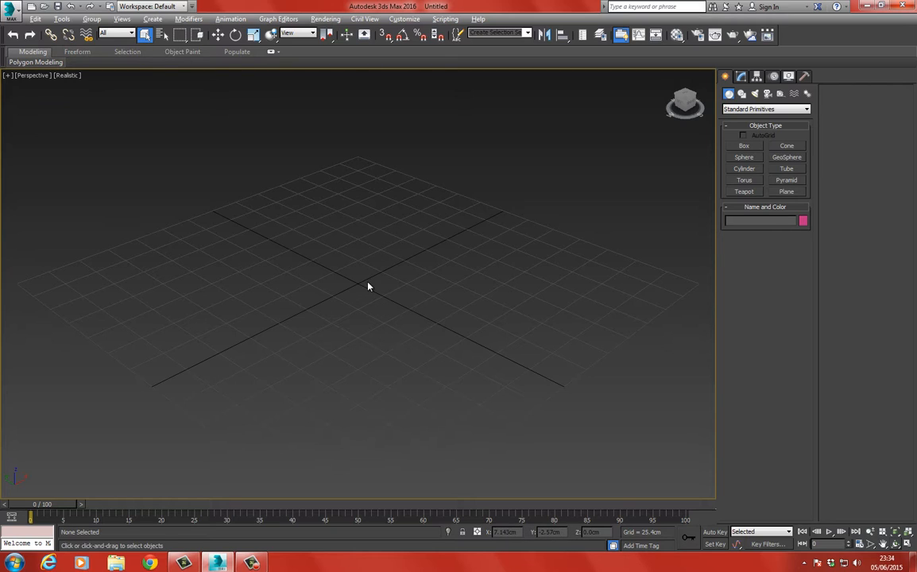
key(f)
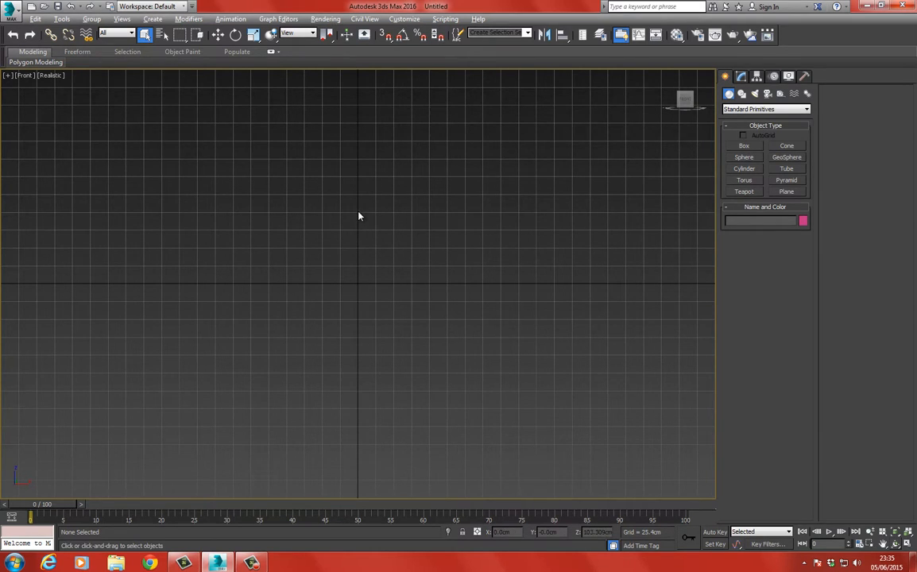
key(p)
key(ctrl+r)
drag(341, 203, 355, 247)
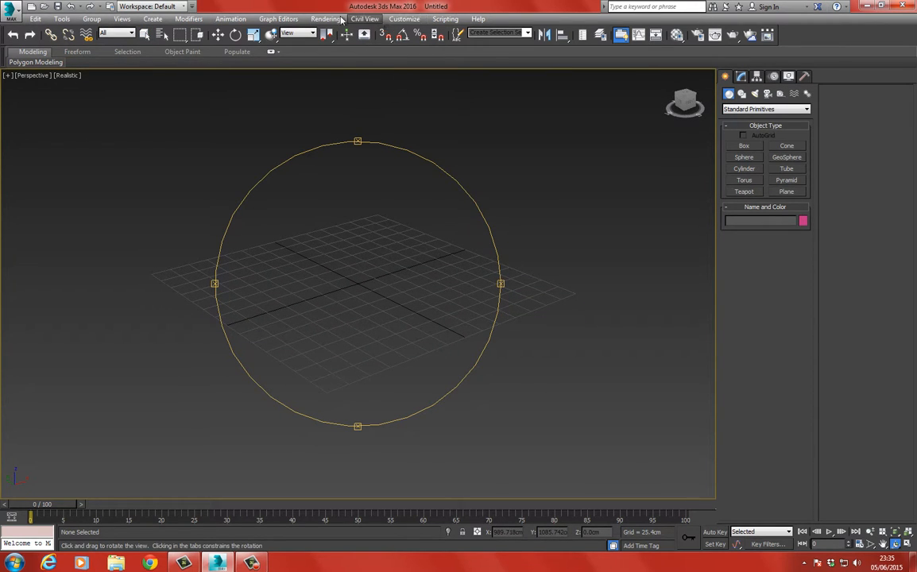
- Set the system unit scale to 1 unit = 1.0 centimeters
click(396, 19)
mouse_move(407, 20)
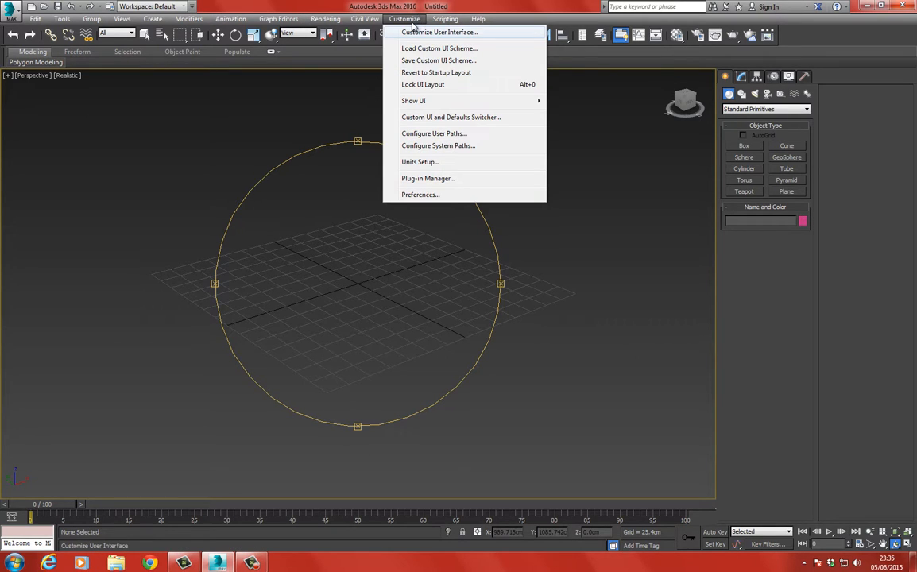
click(419, 162)
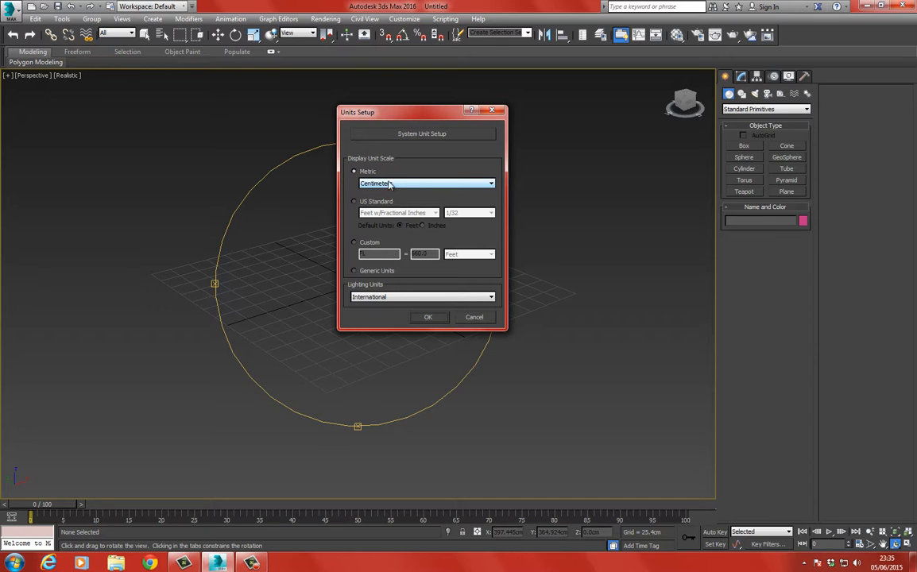
click(436, 137)
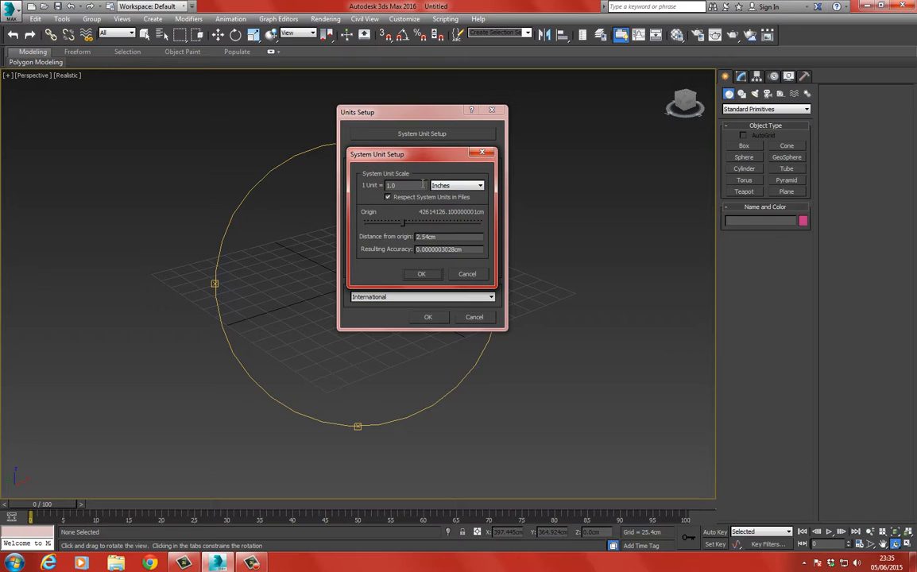
click(475, 185)
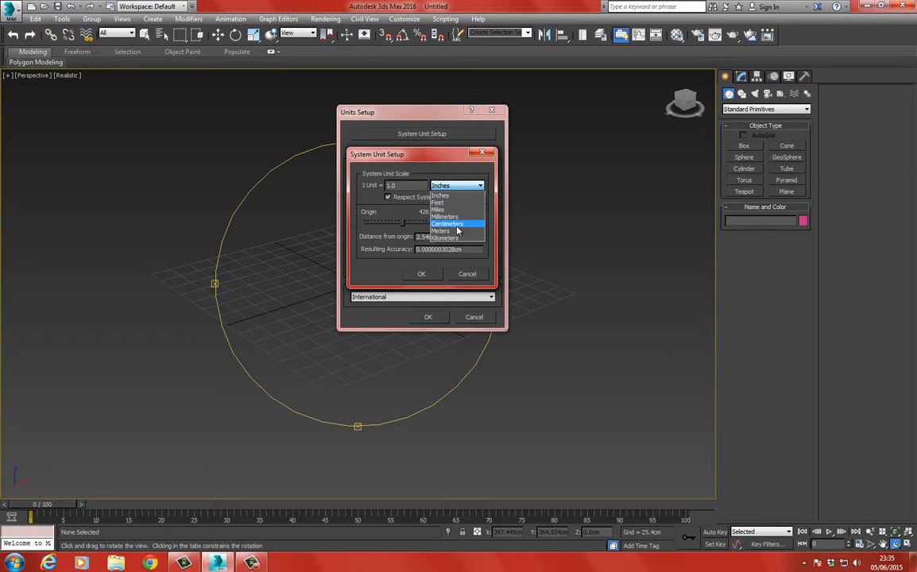
click(445, 223)
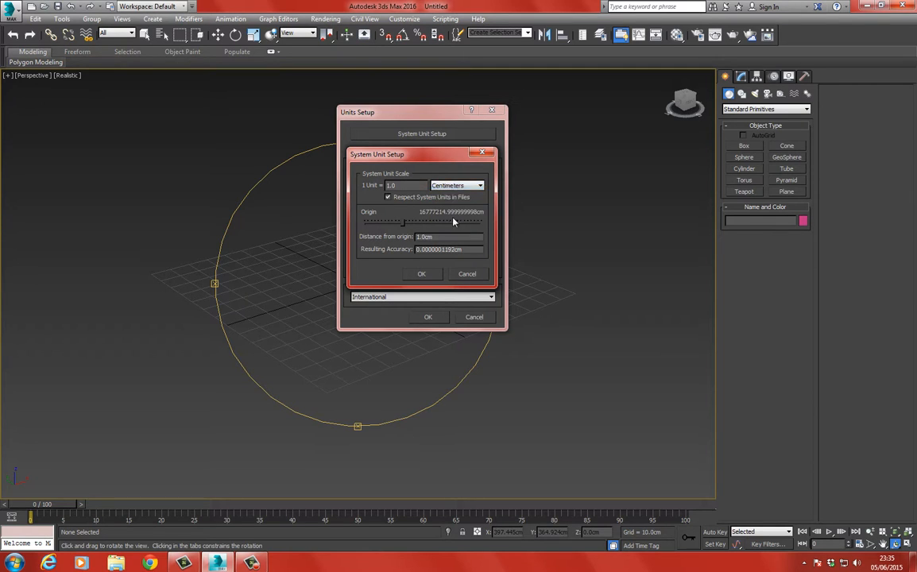
click(422, 274)
click(428, 318)
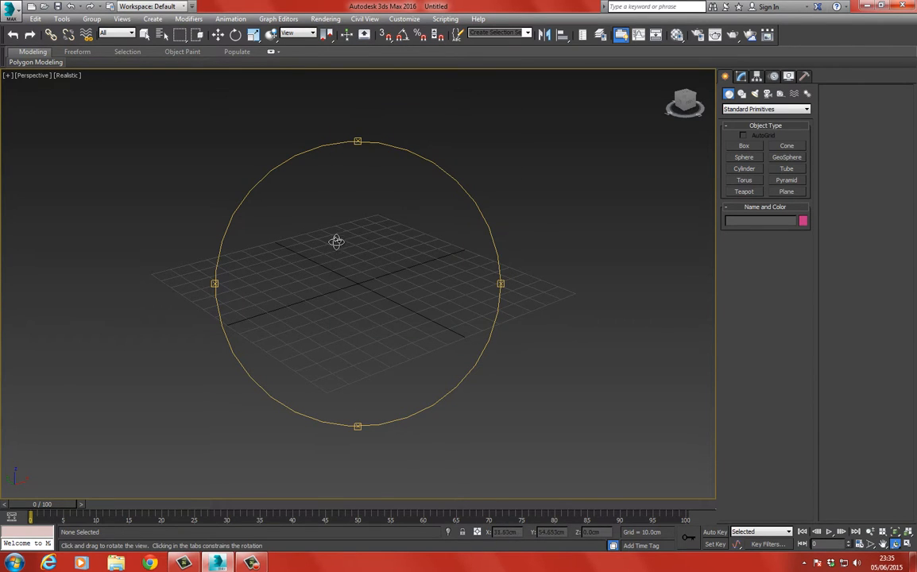
- Draw a square plane about 135 cm per side in the Front view and hide the grid
mouse_move(340, 234)
mouse_down()
mouse_move(363, 241)
mouse_move(344, 246)
mouse_up()
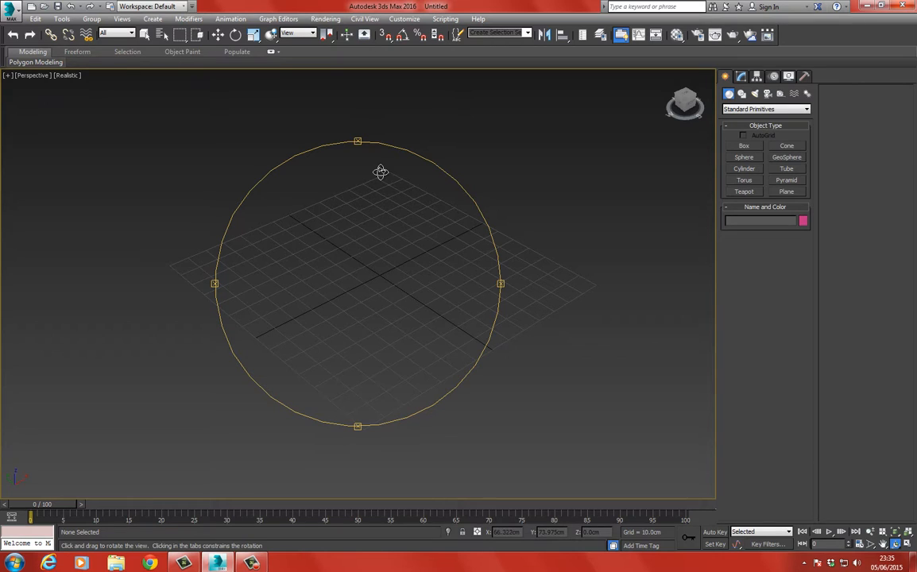
click(222, 35)
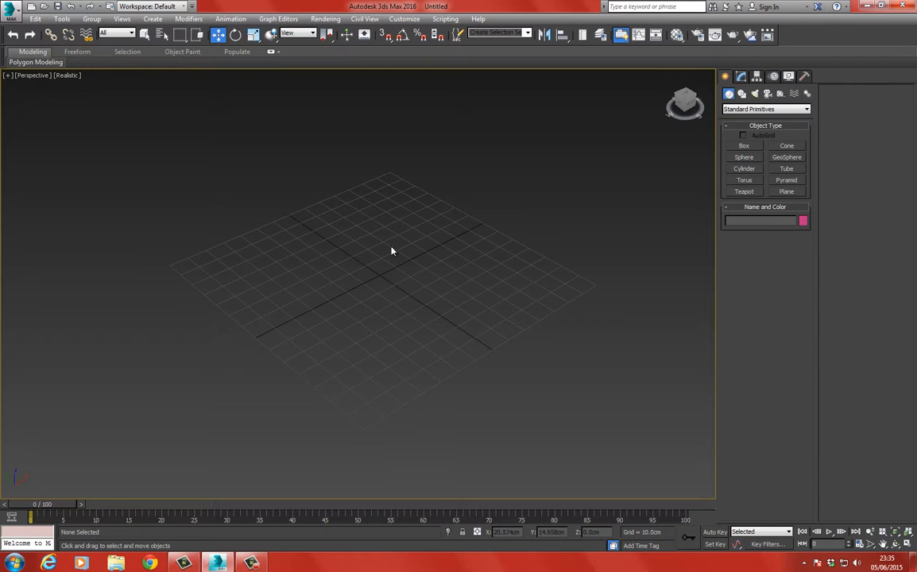
click(786, 192)
key(f)
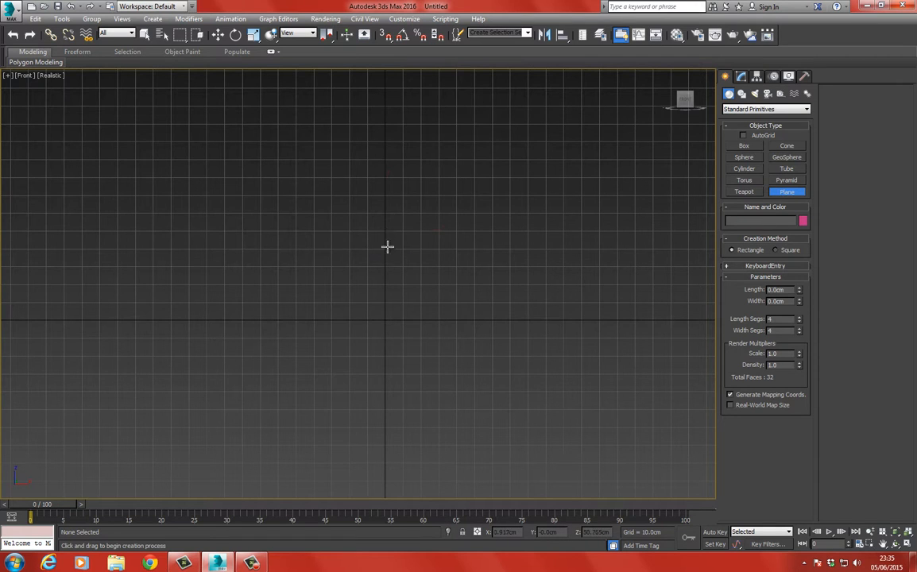
ctrl+drag(248, 92, 445, 351)
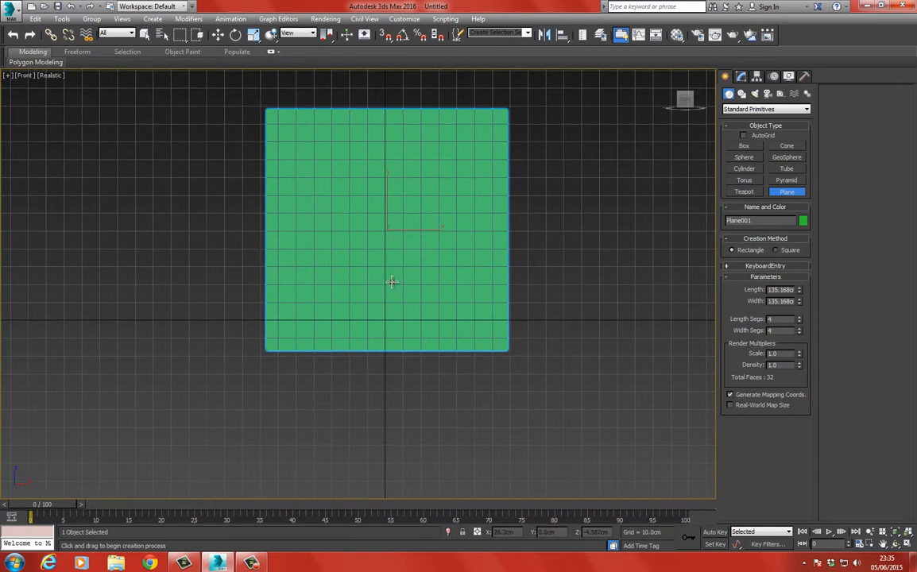
click(218, 35)
middle_drag(207, 240, 225, 248)
key(g)
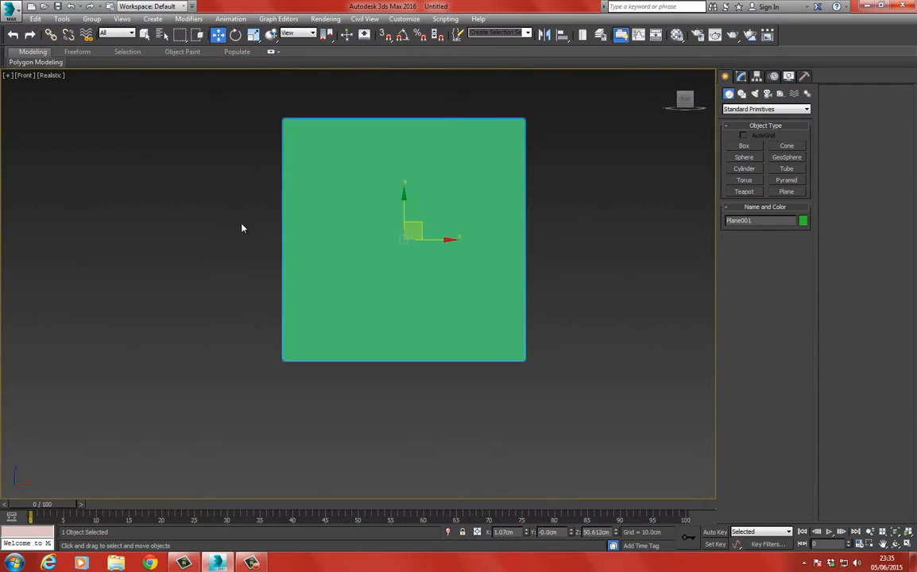
middle_drag(496, 205, 501, 223)
- Set the plane's length to 500 cm and its width to 260 cm
click(742, 76)
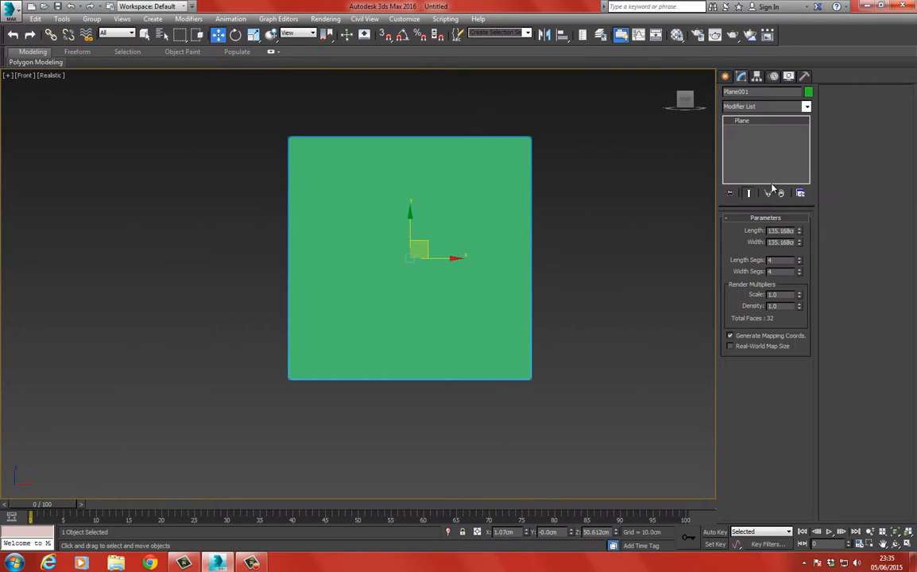
double_click(786, 230)
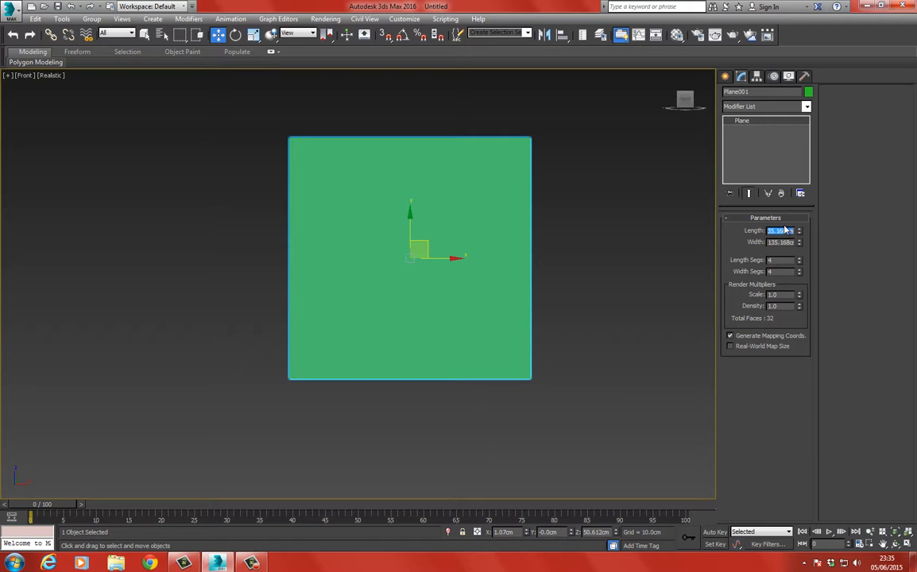
text(500)
key(Tab)
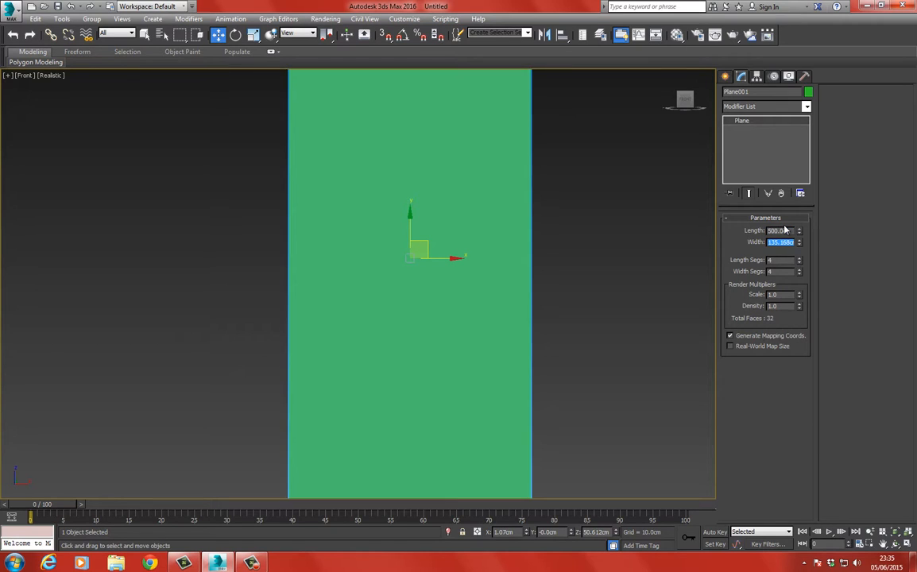
text(250)
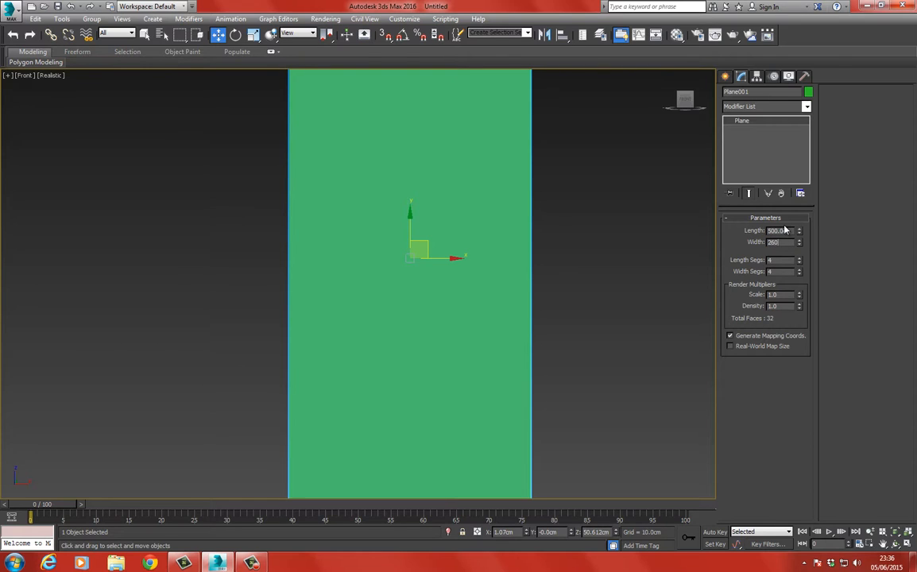
key(Return)
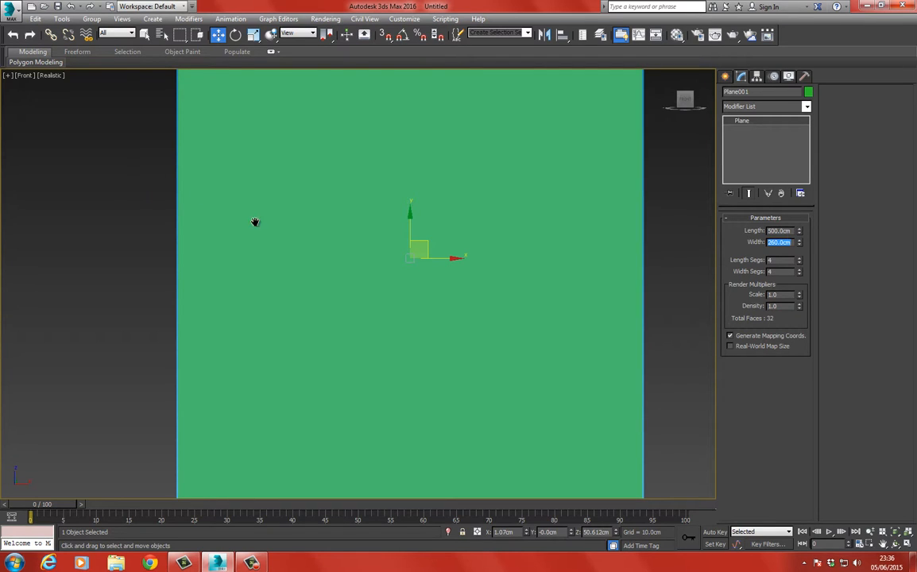
- Return to the Perspective view and set the plane's width to 500 cm
drag(256, 223, 253, 209)
key(p)
middle_drag(282, 224, 287, 210)
scroll(284, 209, down, 4)
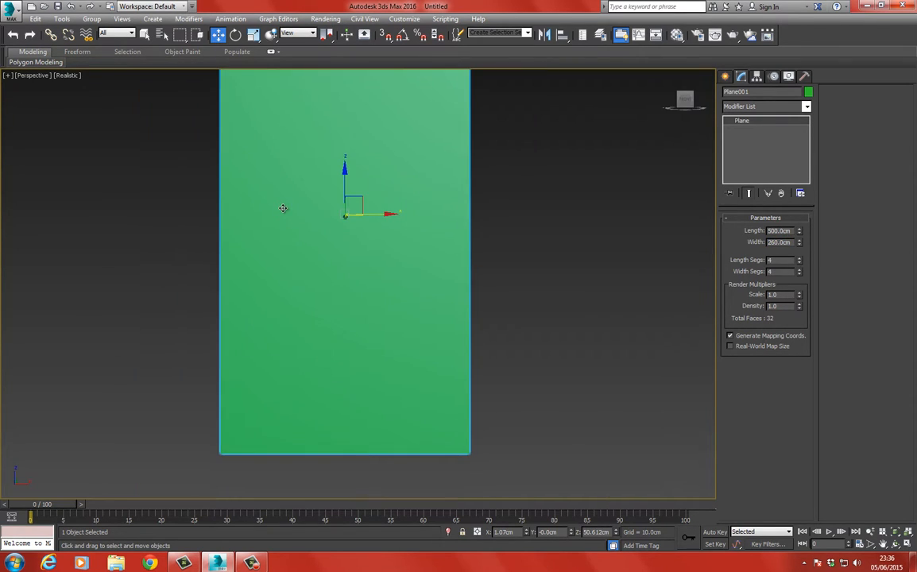
key(ctrl+r)
drag(309, 225, 338, 188)
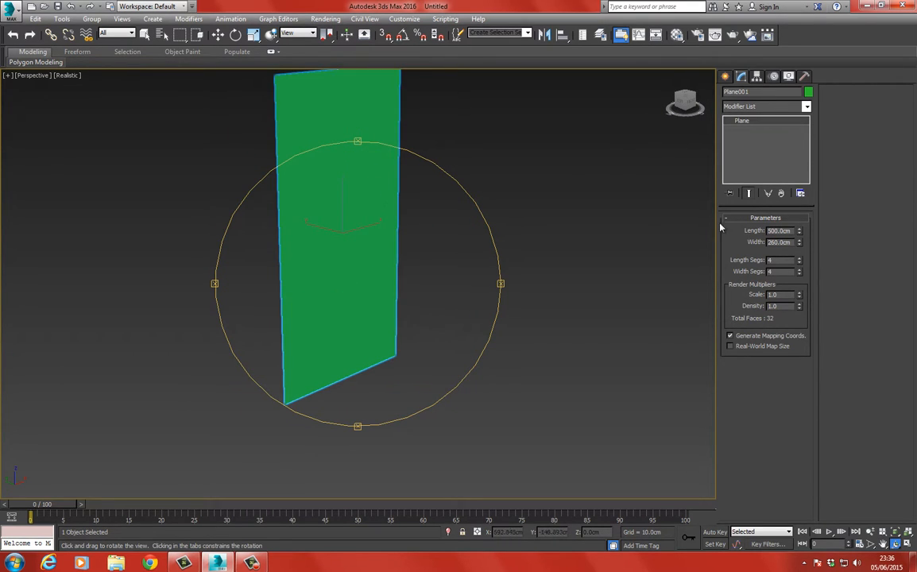
drag(390, 211, 380, 205)
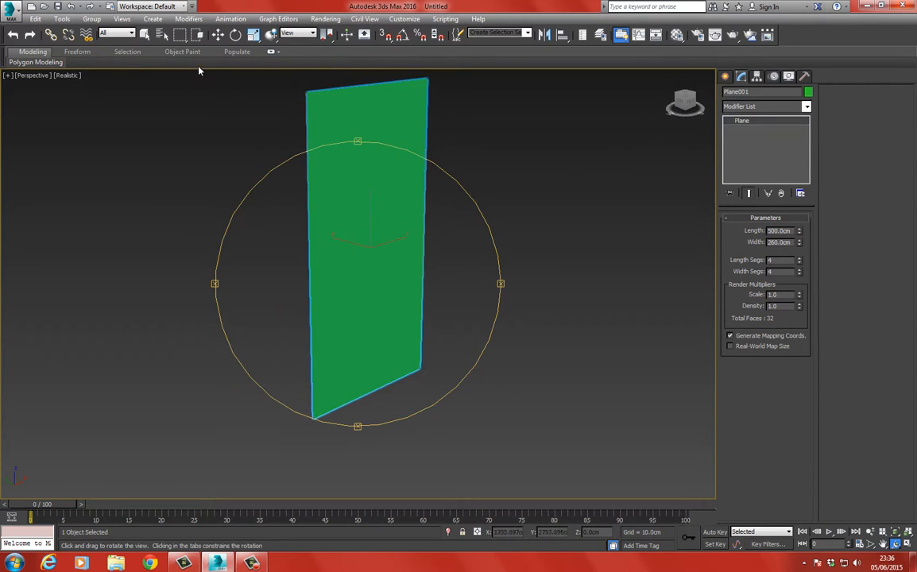
click(217, 35)
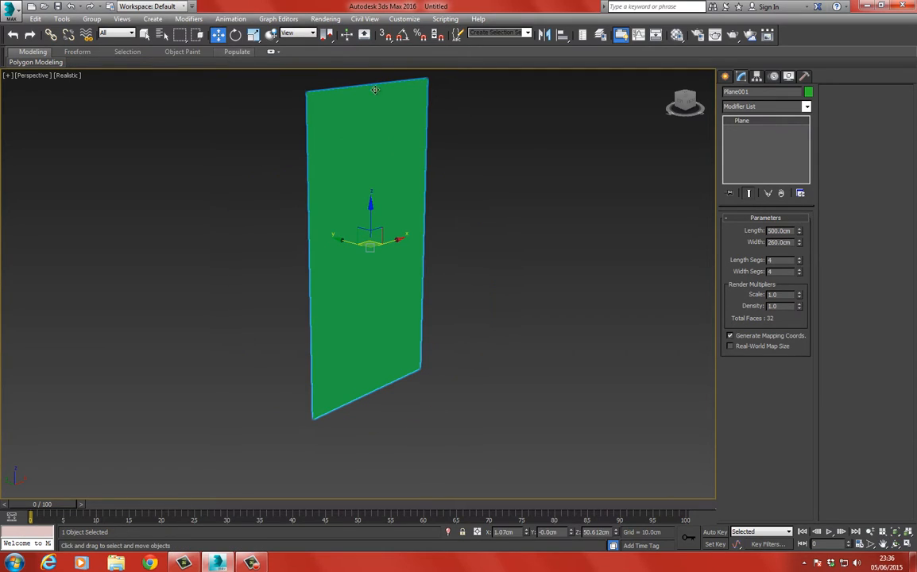
double_click(783, 232)
key(Tab)
text(500)
key(Return)
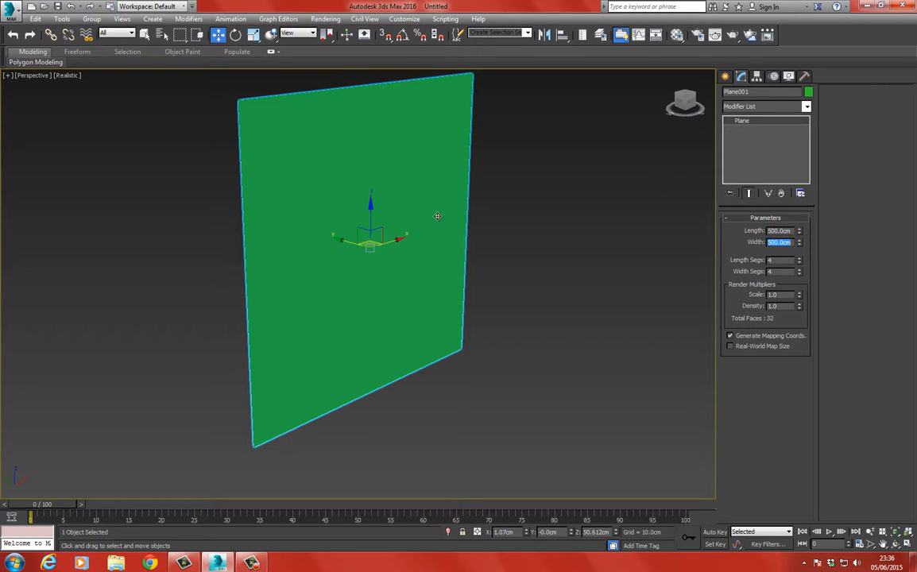
- Choose a Bitmap map for the 24 - Default material and browse to the Refs folder inside SideScroller on the Desktop
drag(420, 232, 421, 217)
key(m)
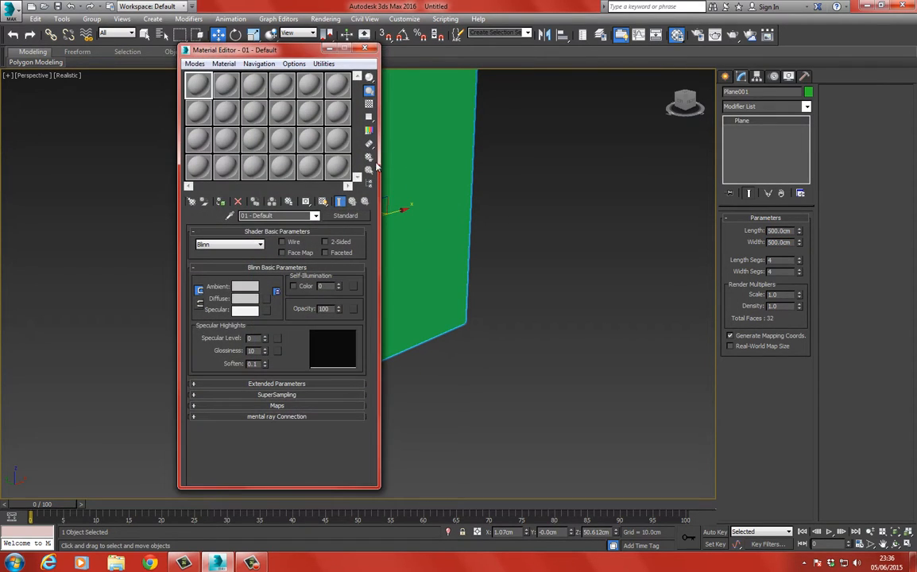
click(331, 171)
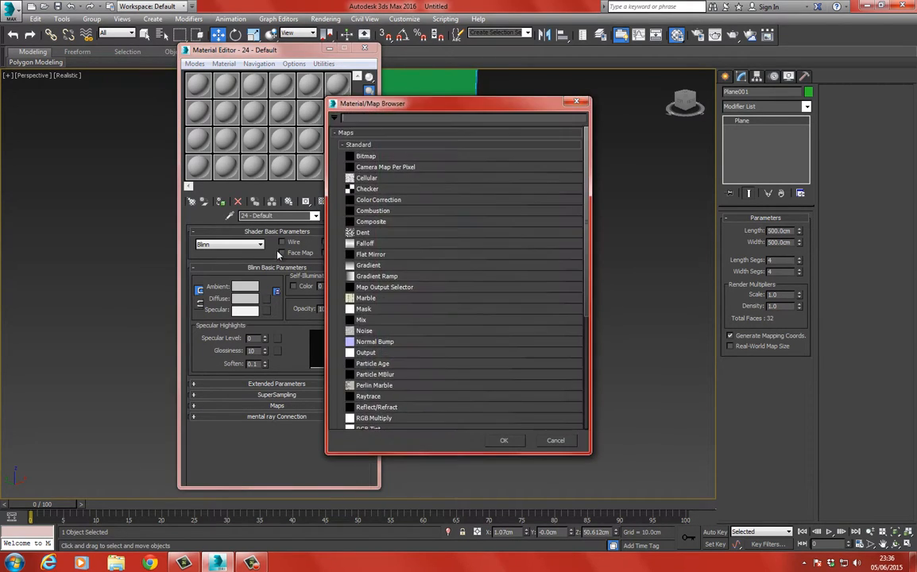
double_click(364, 157)
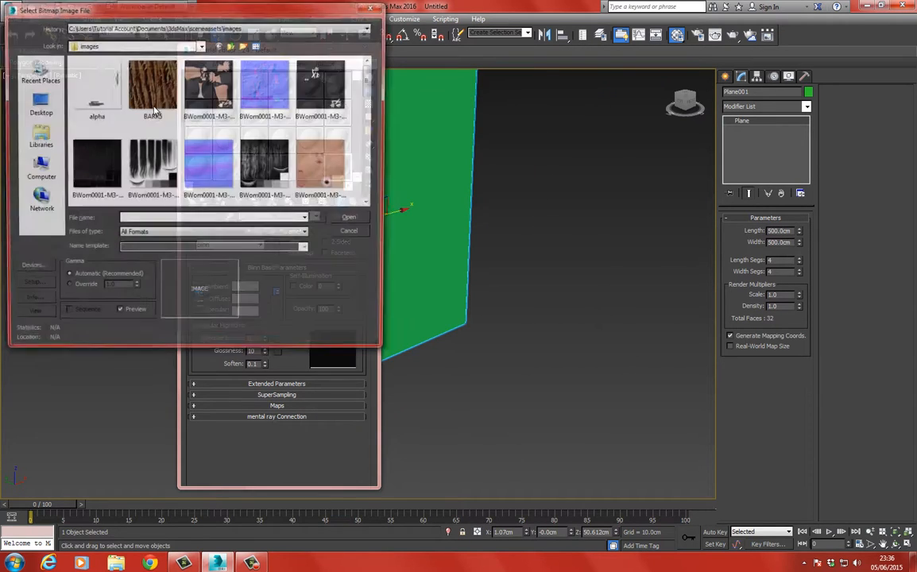
click(37, 102)
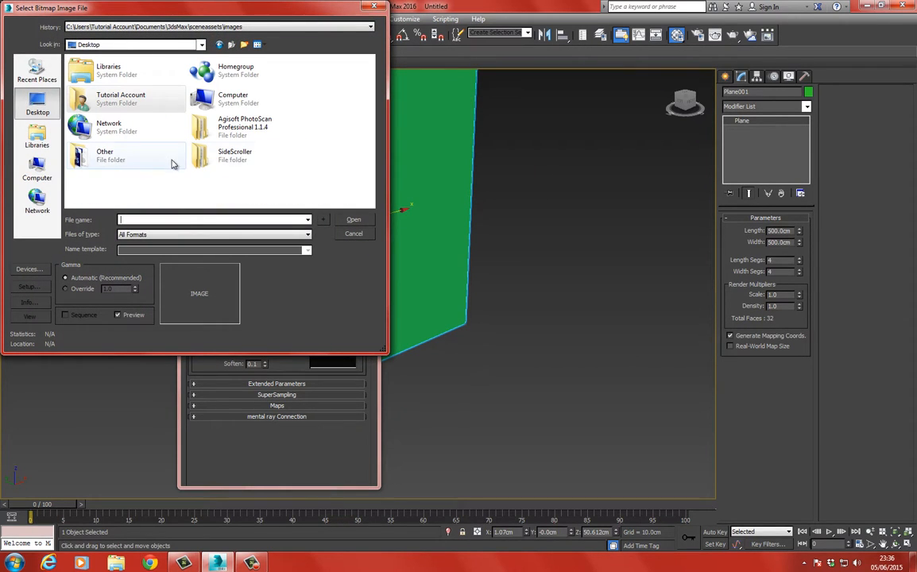
double_click(223, 157)
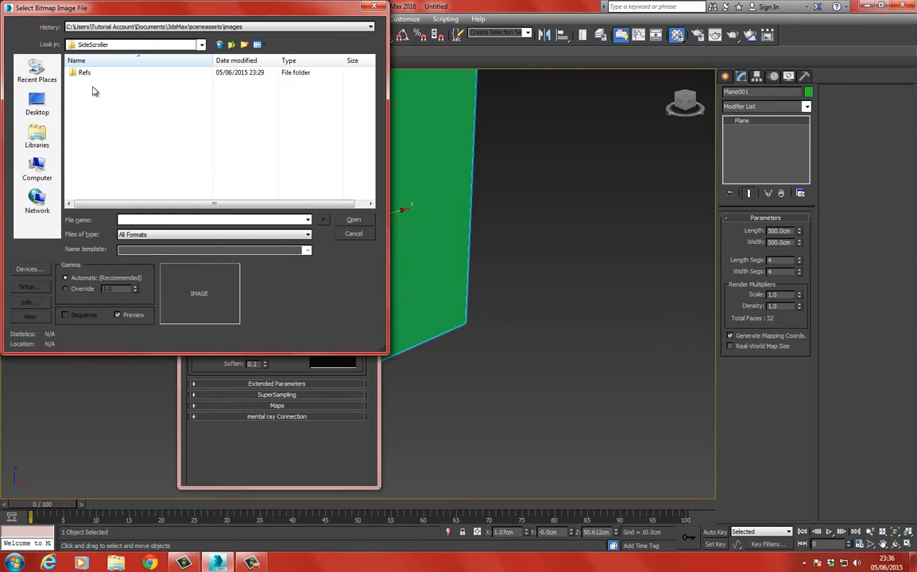
double_click(89, 75)
- Preview the panel_render image in Windows Photo Viewer and examine its bevels, bolt holes and grid pattern up close
click(100, 86)
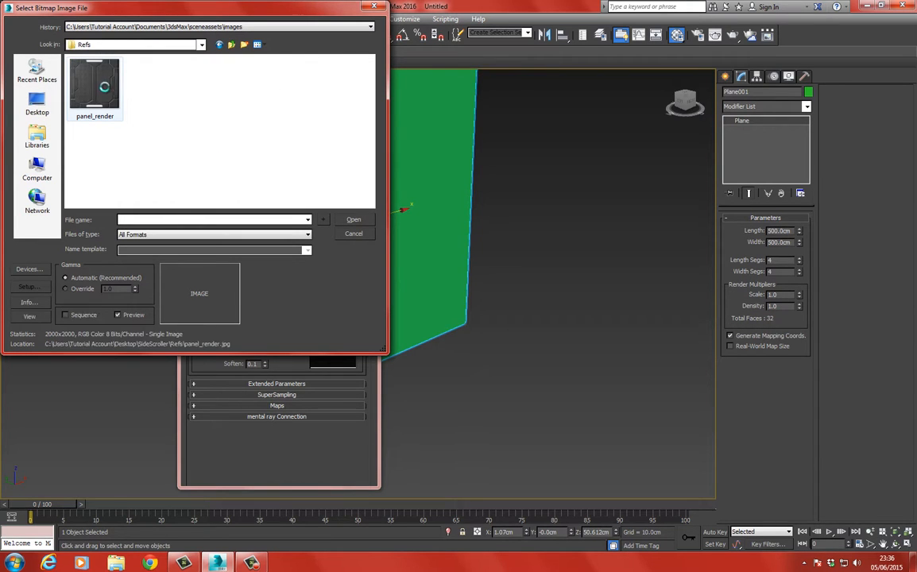
right_click(110, 93)
click(207, 112)
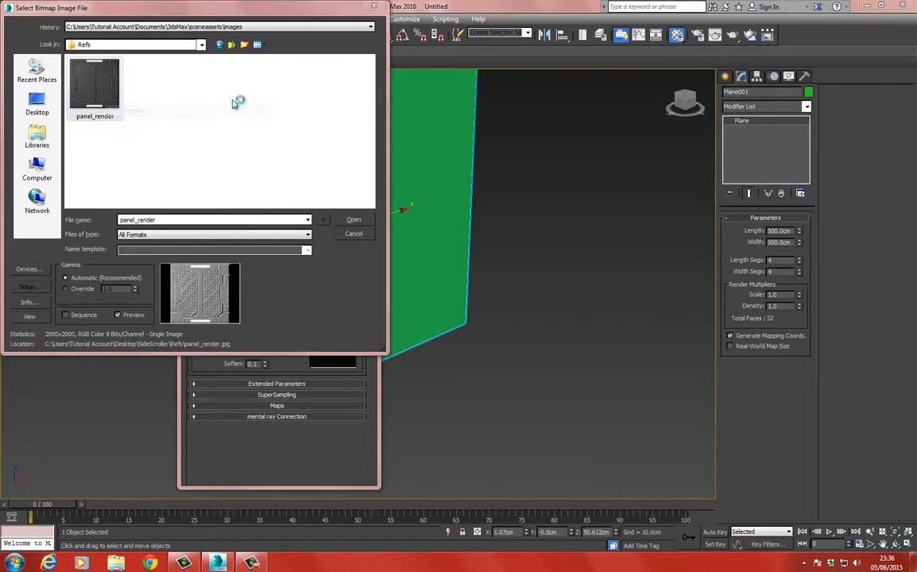
drag(409, 20, 380, 28)
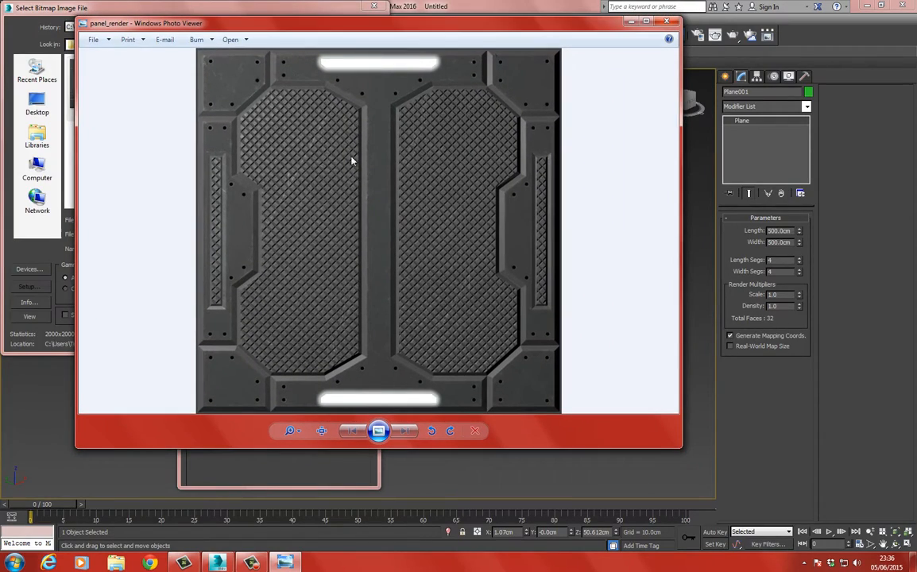
scroll(235, 96, up, 3)
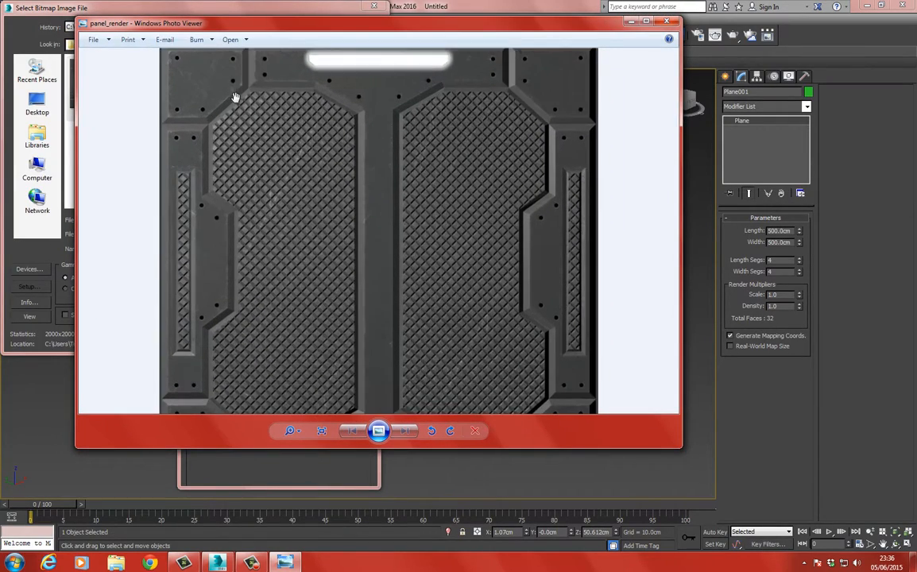
scroll(222, 124, up, 2)
drag(182, 102, 340, 158)
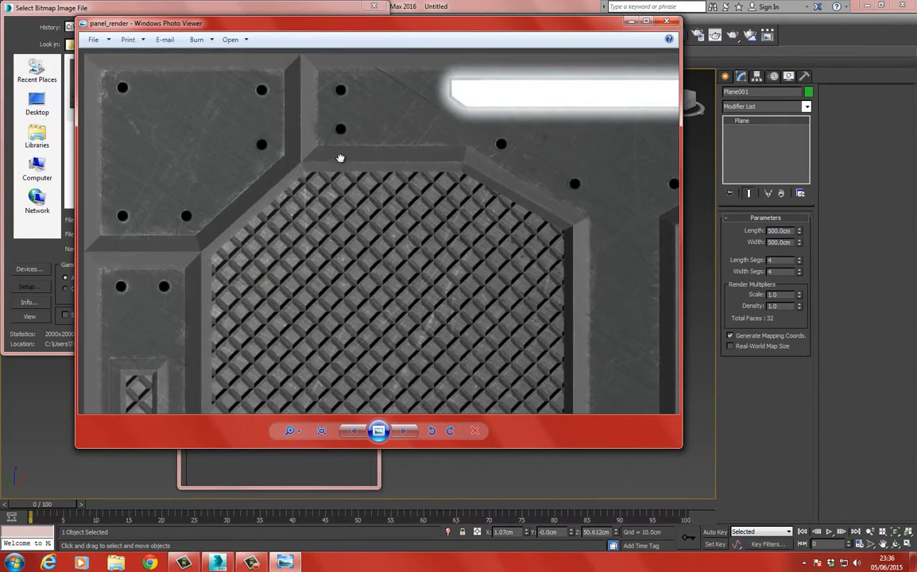
drag(208, 189, 257, 77)
drag(281, 243, 295, 107)
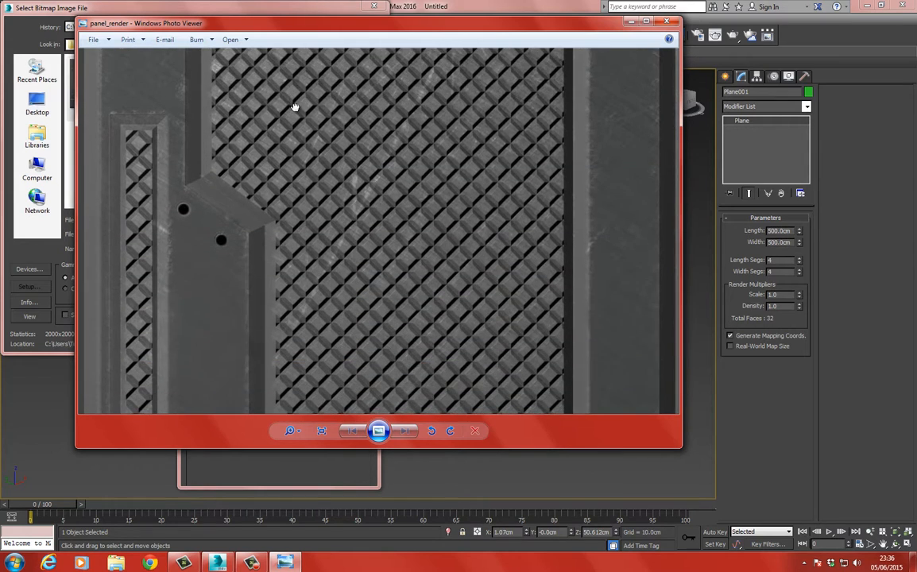
- Examine the diamond grid, side inserts and corner bolt holes of the panel_render image, and close the image viewer
drag(307, 236, 315, 96)
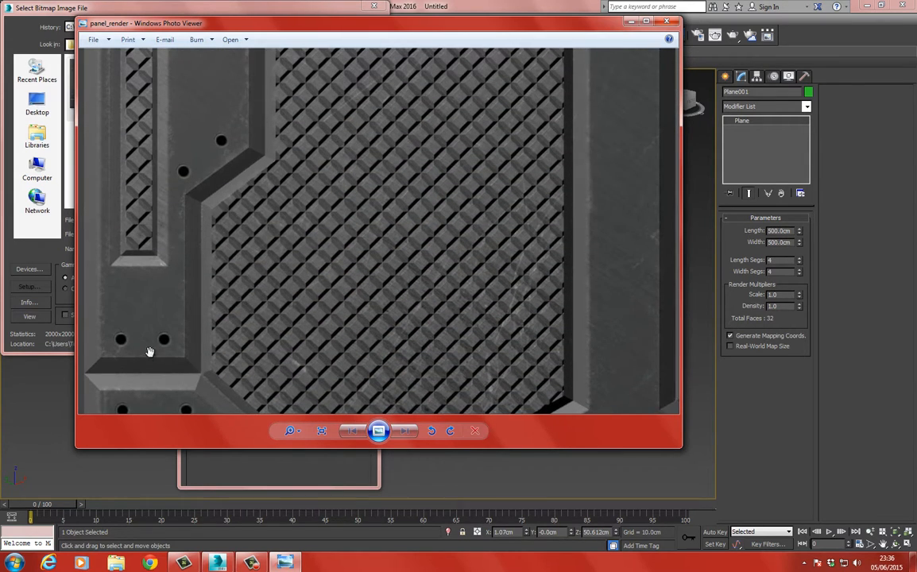
drag(183, 169, 219, 240)
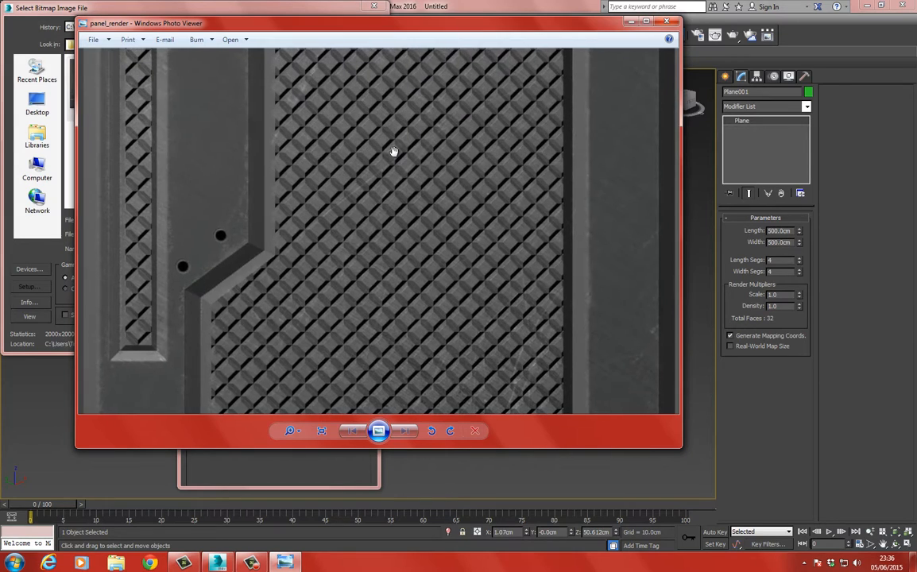
drag(370, 141, 350, 226)
drag(300, 111, 349, 240)
drag(288, 129, 319, 195)
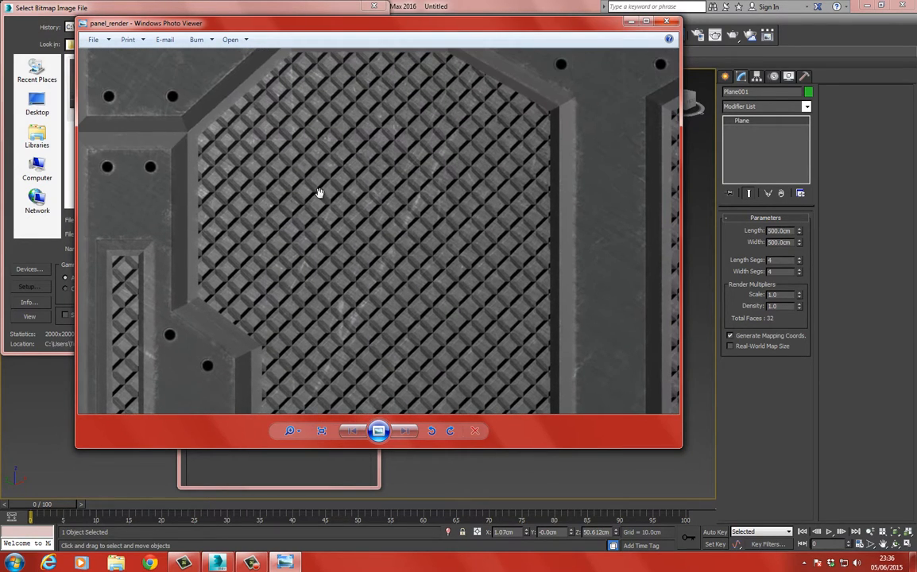
scroll(206, 215, up, 1)
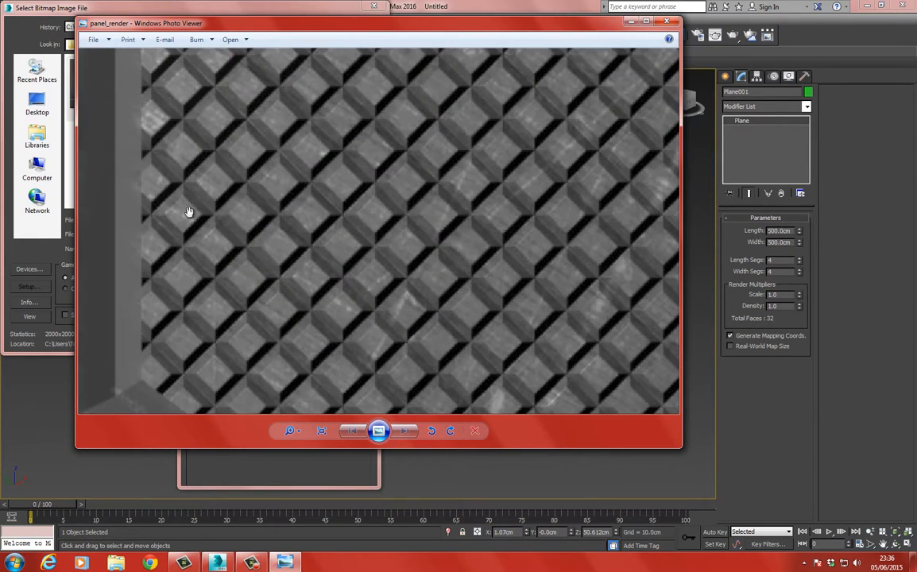
scroll(248, 218, up, 2)
scroll(249, 266, down, 3)
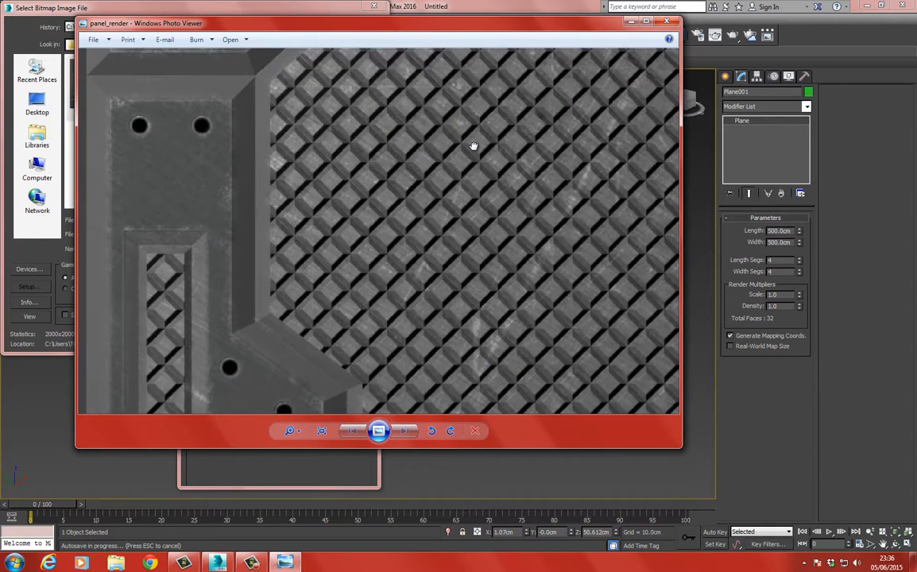
scroll(461, 163, down, 1)
scroll(465, 132, up, 2)
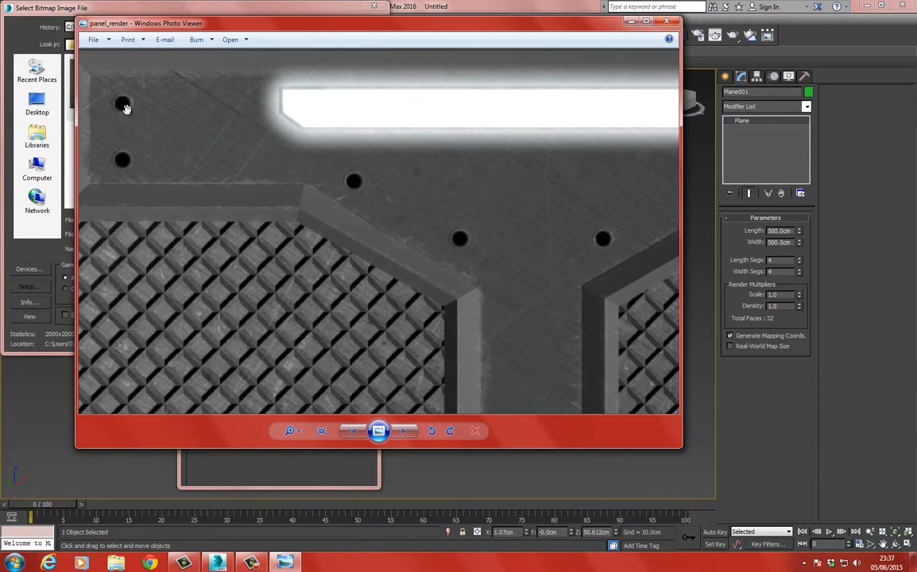
drag(213, 117, 246, 168)
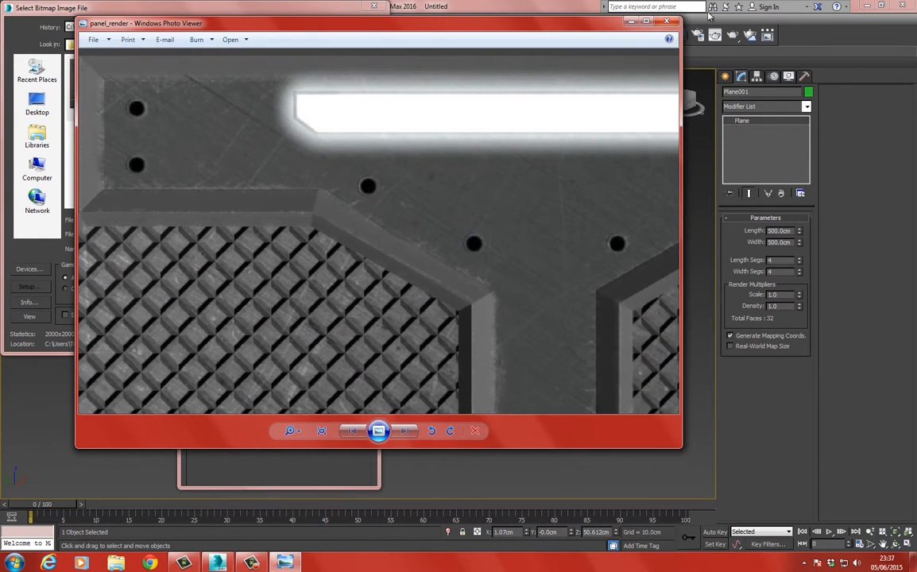
click(666, 22)
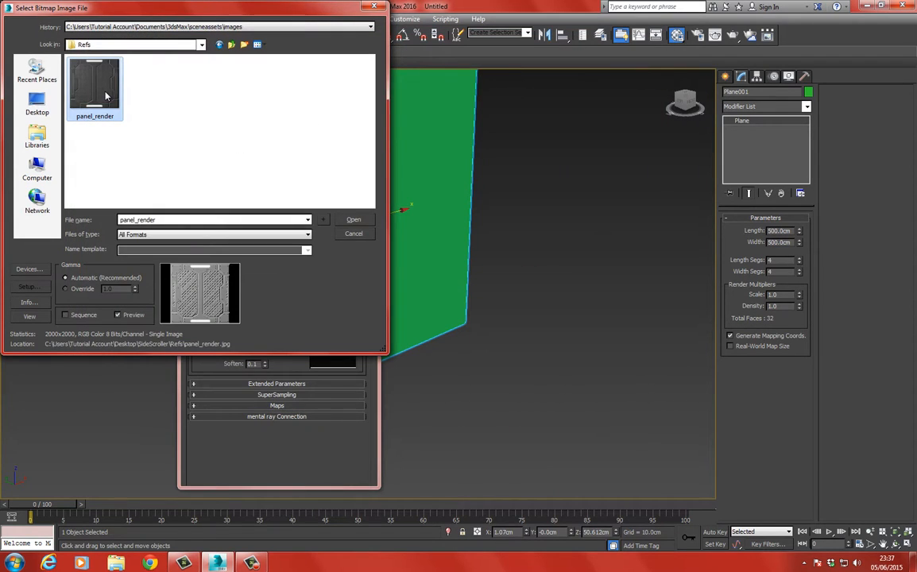
- Load panel_render as the diffuse bitmap and assign the material to the plane with its texture shown in the viewport
double_click(104, 121)
click(221, 199)
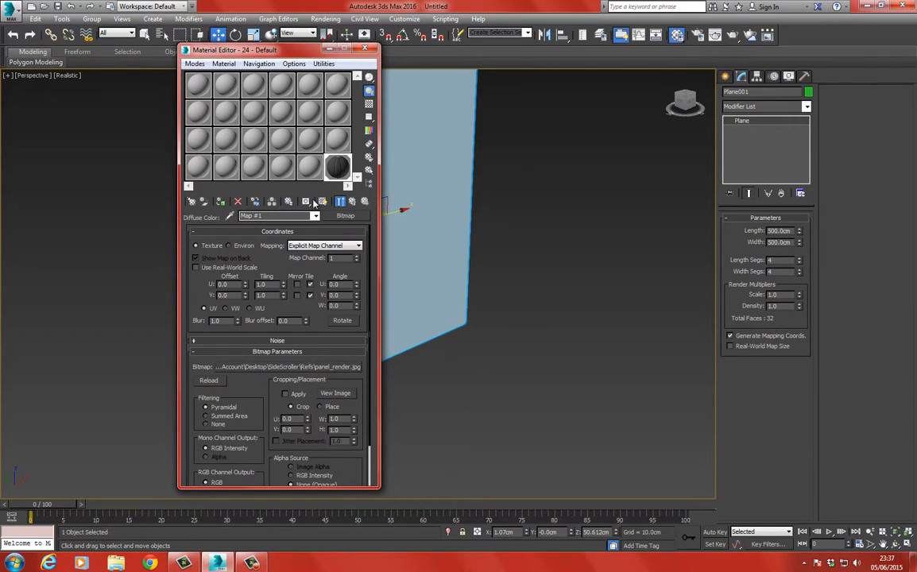
click(320, 202)
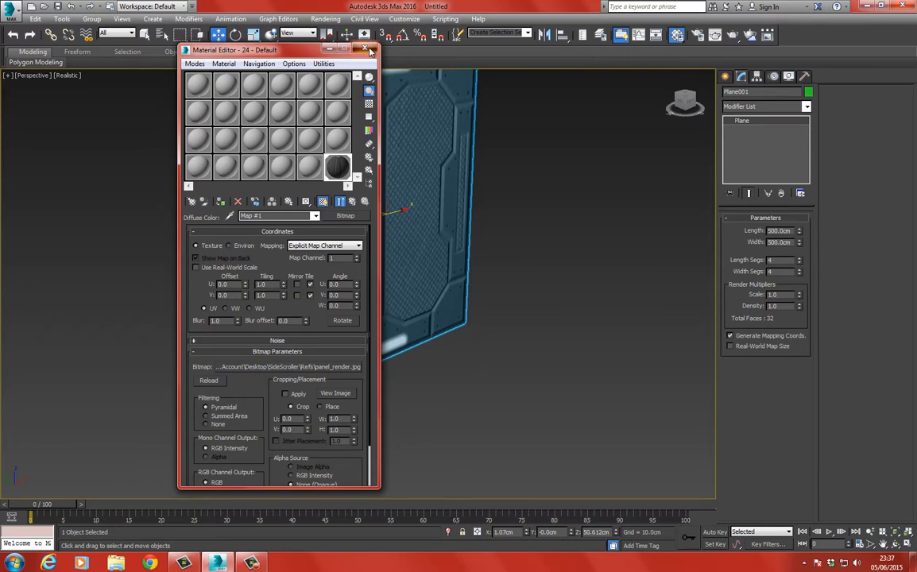
click(365, 50)
click(547, 205)
- Inspect the textured plane from a more frontal angle and select it
middle_drag(317, 207, 317, 266)
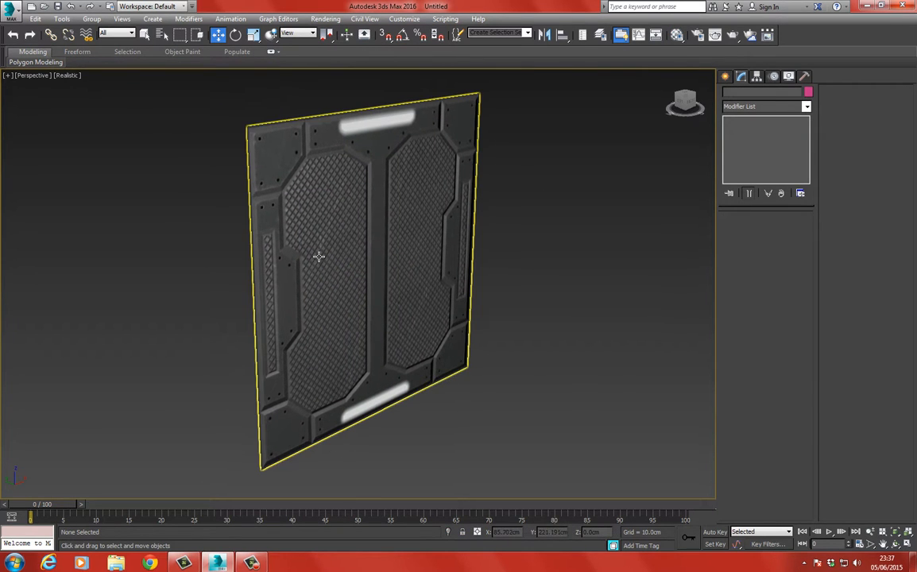
key(ctrl+r)
drag(417, 262, 390, 251)
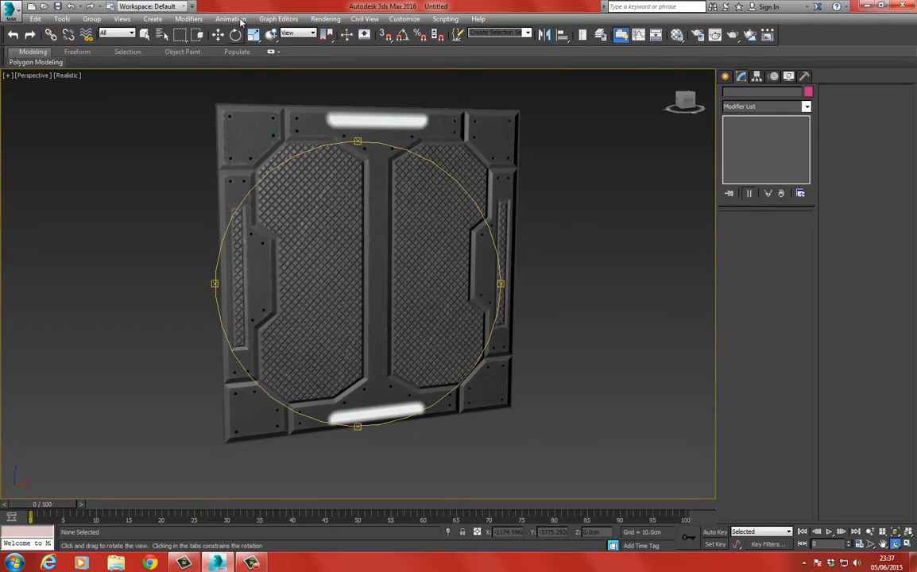
click(217, 34)
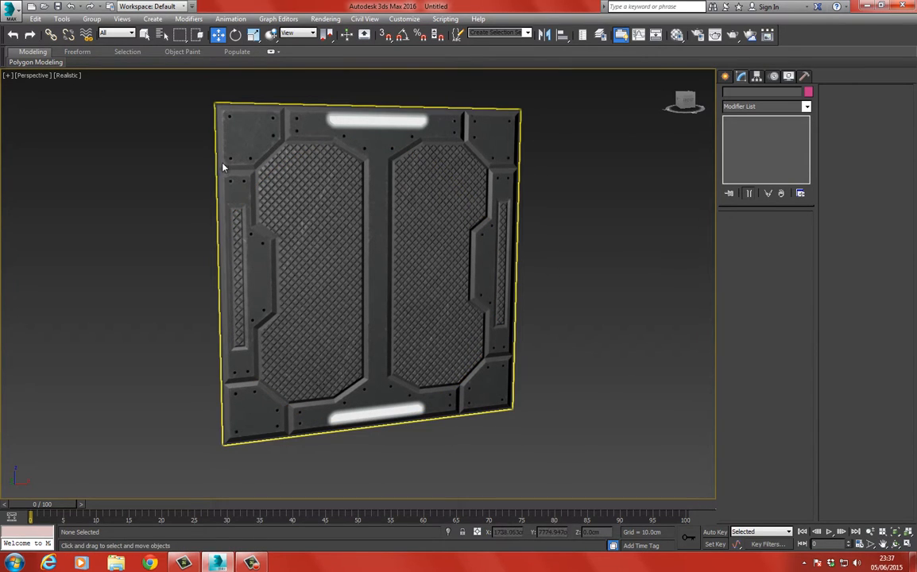
drag(184, 90, 330, 214)
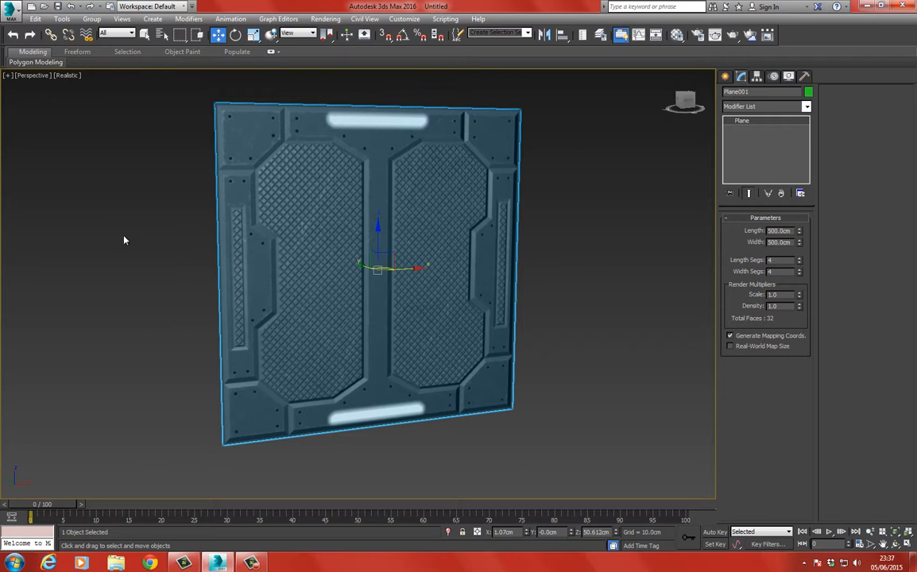
click(173, 241)
drag(200, 92, 366, 439)
middle_drag(181, 228, 204, 185)
- Convert the plane to an Editable Poly and enter Edge selection
right_click(337, 171)
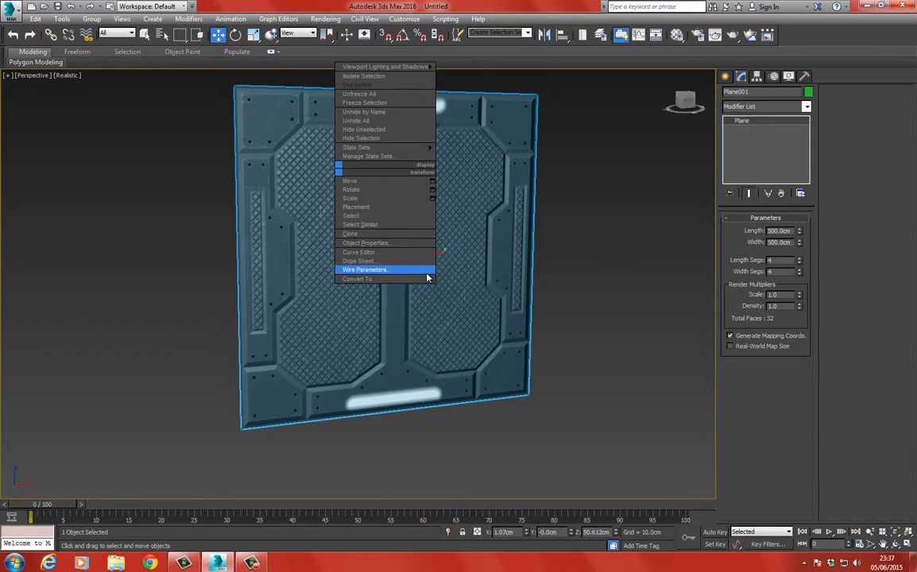
mouse_move(374, 279)
click(478, 288)
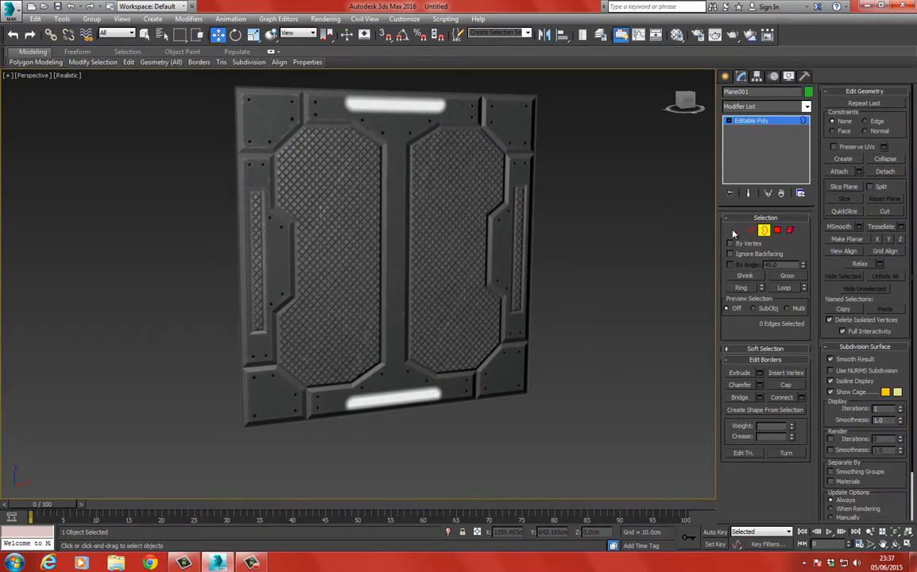
click(753, 231)
- Switch to the Front view and frame the whole panel
key(f)
scroll(395, 252, down, 5)
scroll(398, 187, down, 2)
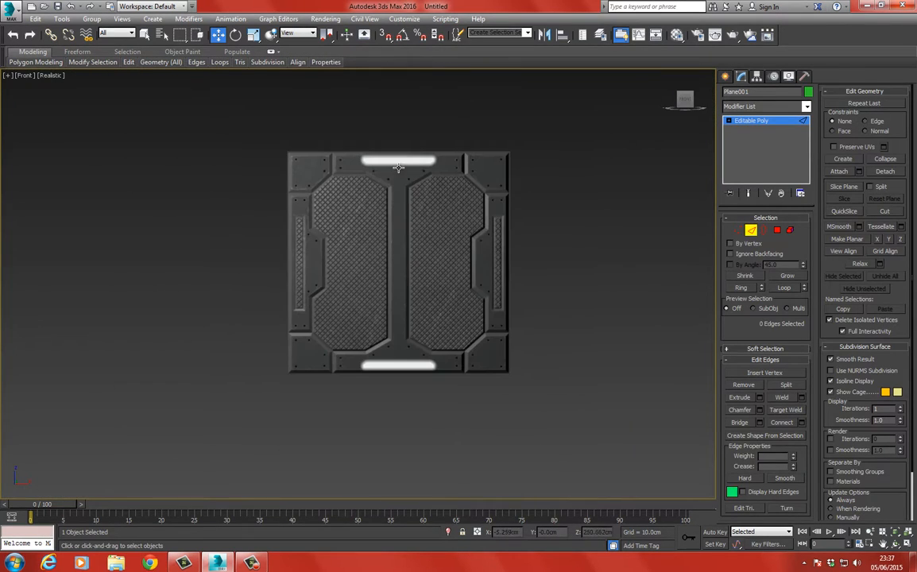
middle_drag(329, 239, 289, 237)
scroll(272, 214, up, 2)
scroll(289, 238, down, 1)
scroll(290, 237, down, 2)
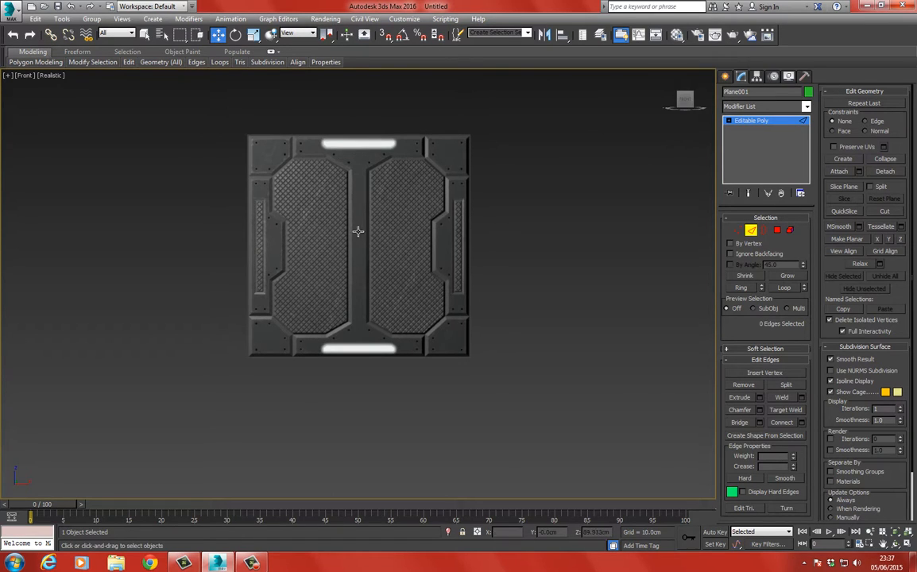
- Try selecting the edges across the plane's middle, and undo the Editable Poly conversion
drag(358, 93, 358, 433)
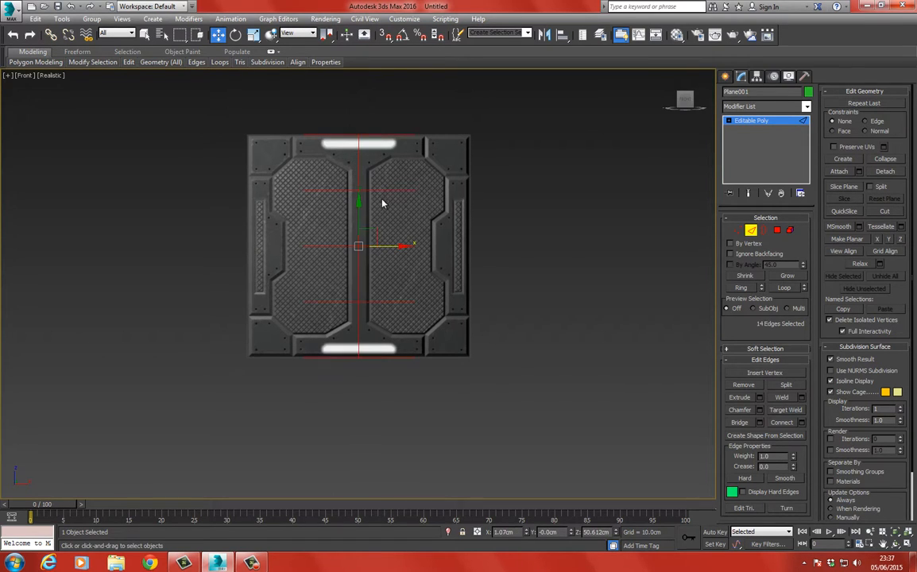
click(149, 152)
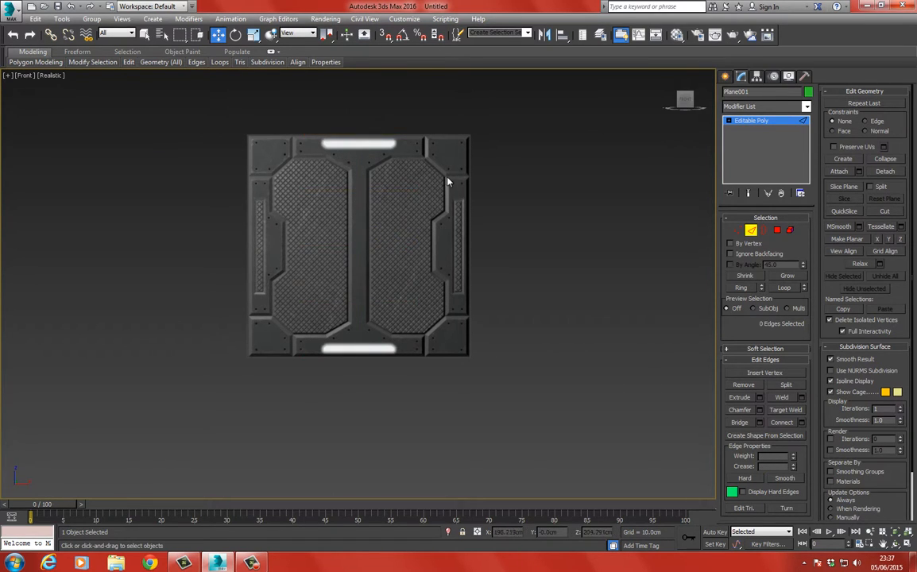
key(ctrl+z)
key(ctrl+z)
key(ctrl+z)
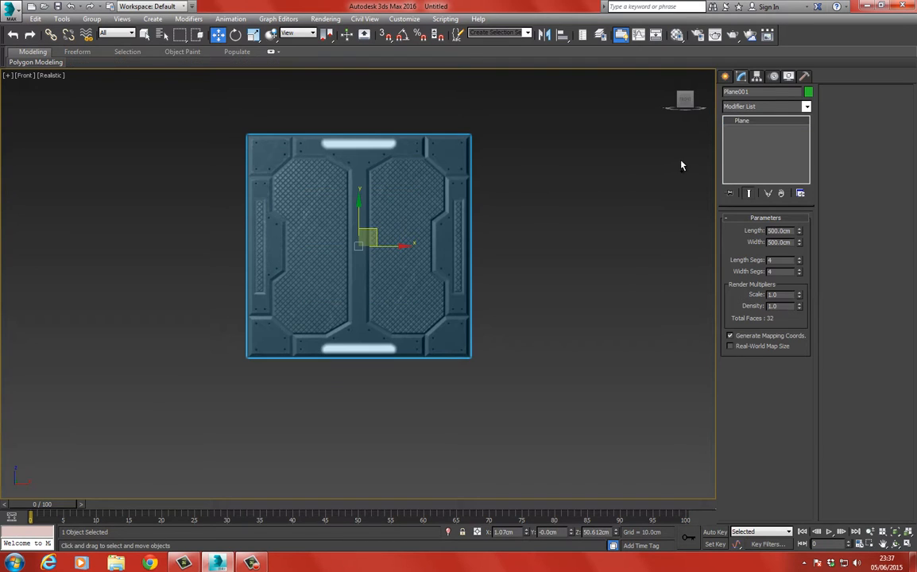
- Display edged faces and reduce the plane's length and width segments to 1 each
key(F3)
key(F4)
key(F3)
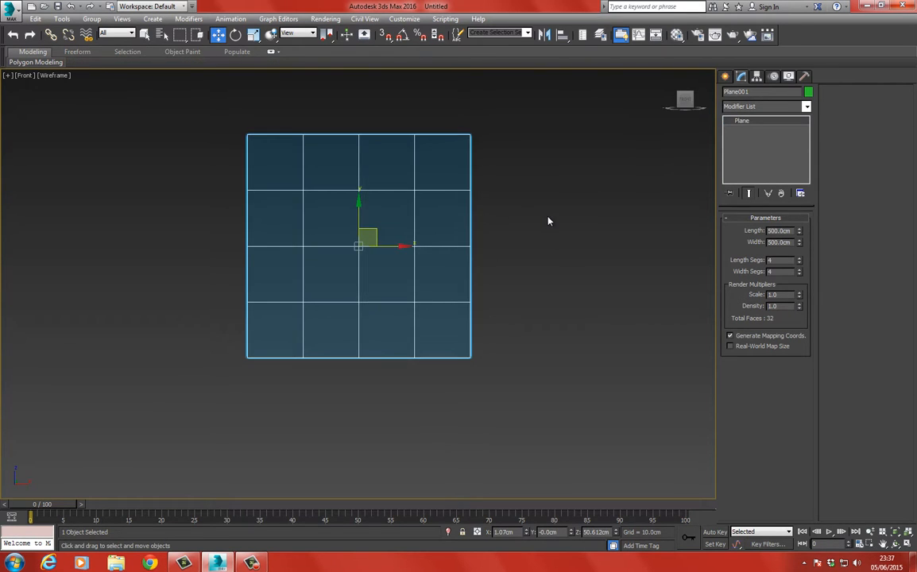
key(F3)
right_click(799, 261)
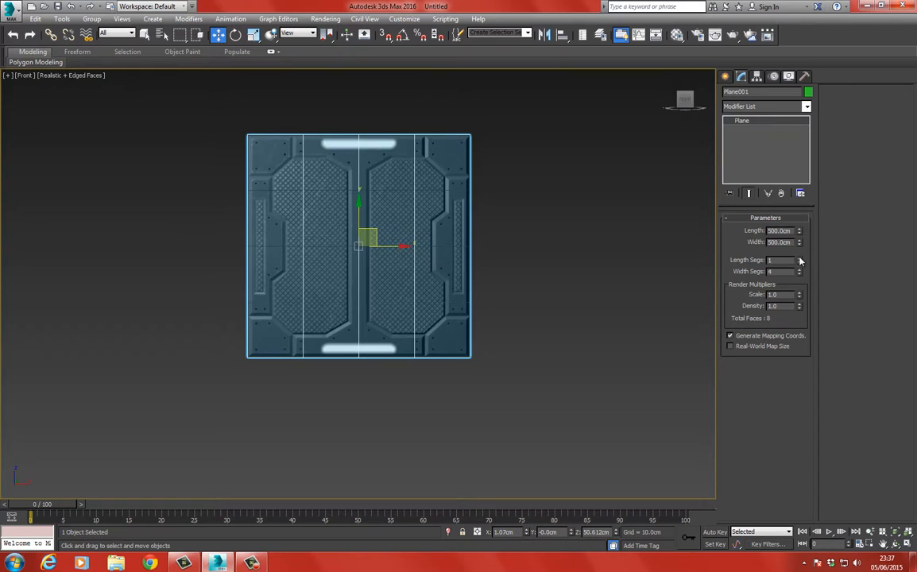
right_click(799, 272)
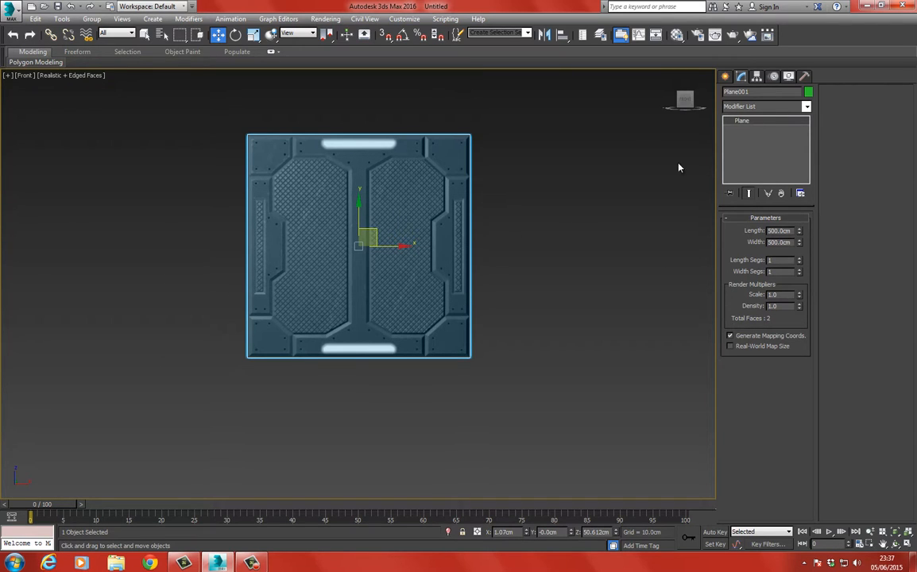
- Convert the single-segment plane to an Editable Poly
right_click(370, 191)
mouse_move(469, 303)
click(509, 316)
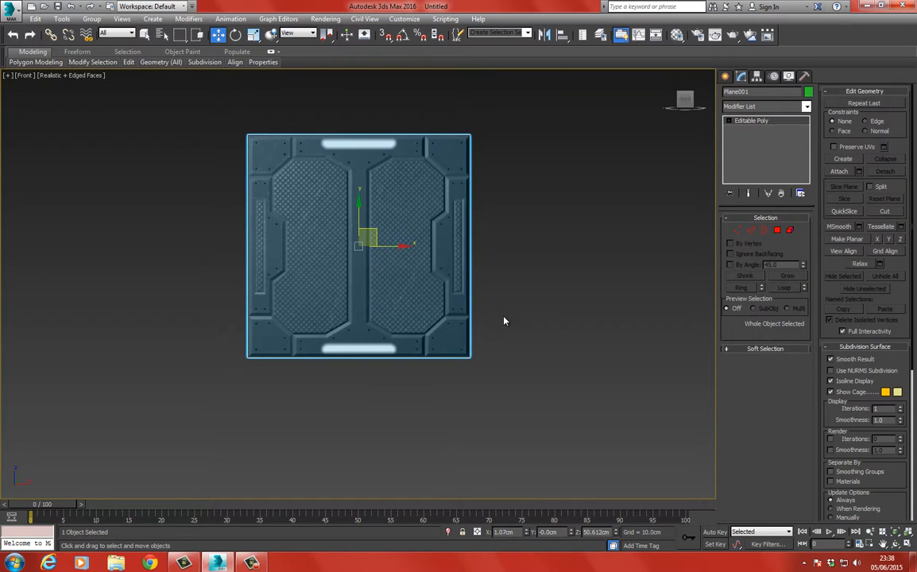
- Divide the plane into four equal quarters by connecting its edges with one vertical and one horizontal centre line
click(750, 232)
drag(313, 70, 302, 400)
right_click(350, 198)
click(314, 245)
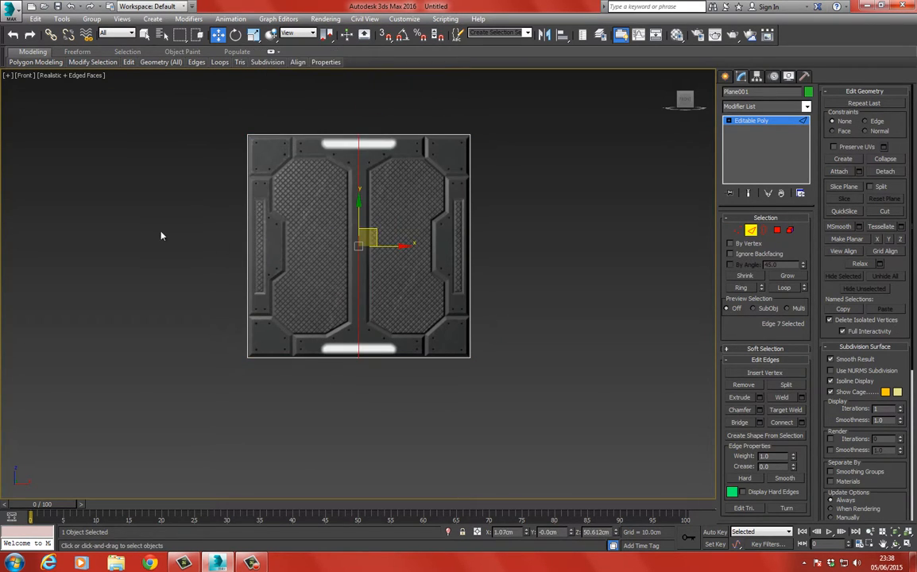
drag(159, 231, 566, 236)
right_click(410, 226)
click(381, 266)
- Delete the right half and the lower-left polygon, keeping only the upper-left quarter, and leave polygon selection
click(777, 231)
drag(556, 104, 409, 417)
key(Delete)
drag(392, 355, 182, 281)
key(Delete)
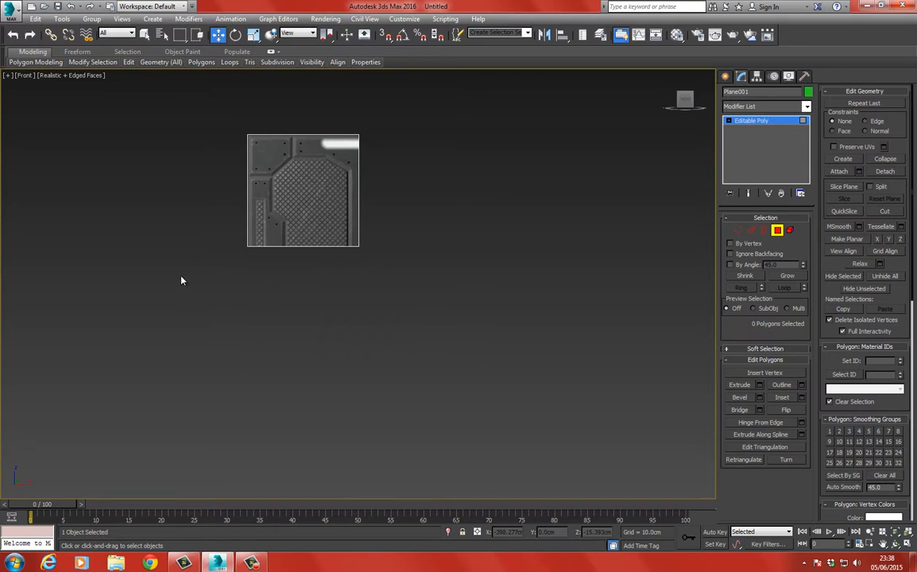
click(761, 123)
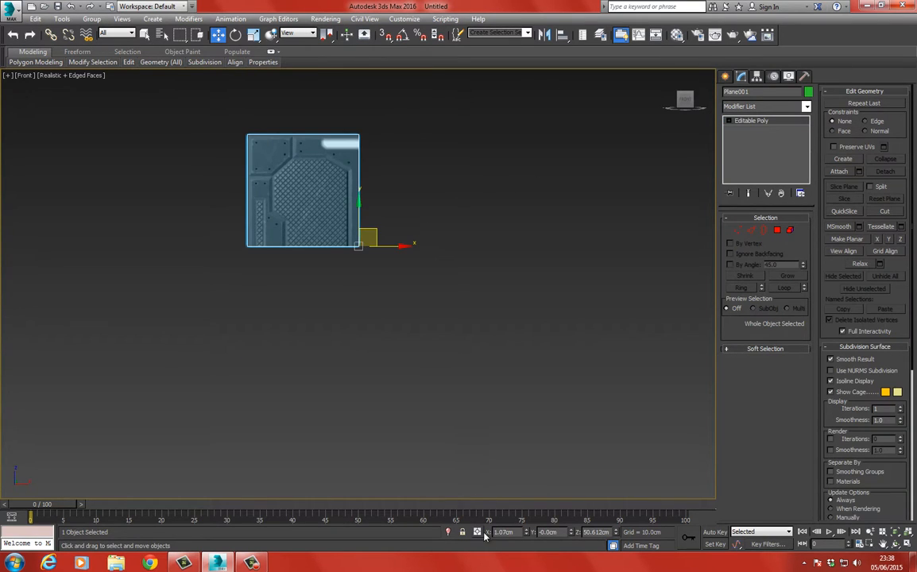
- Set the panel quarter's X, Y and Z position to 0.0 cm and show the home grid
right_click(528, 532)
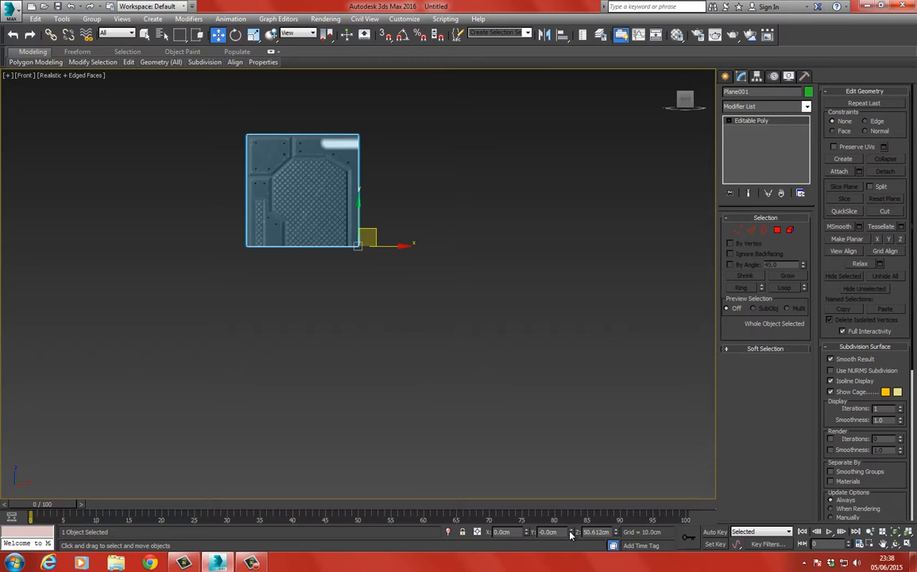
right_click(615, 533)
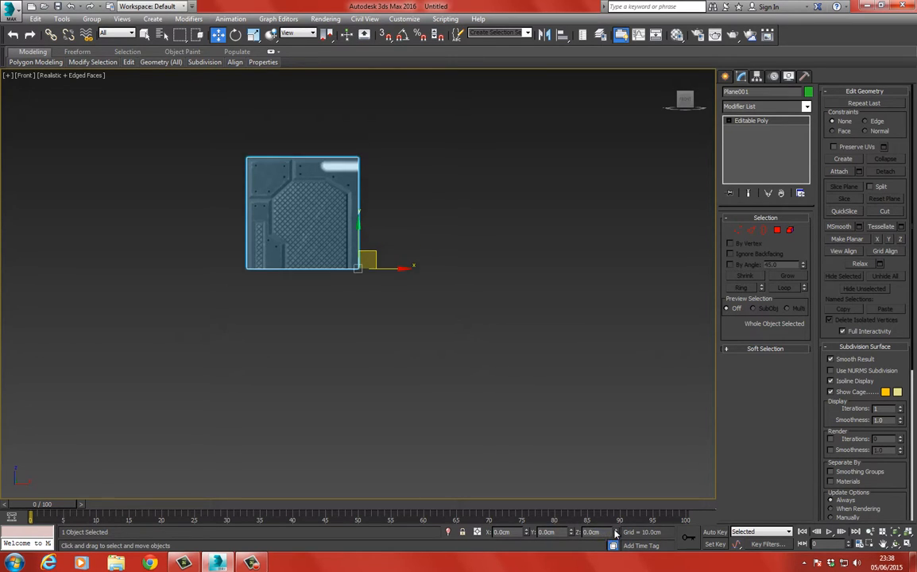
mouse_move(313, 321)
middle_down()
mouse_move(387, 304)
mouse_move(346, 311)
mouse_move(360, 330)
middle_up()
key(g)
- Turn off the edged-face display, deselect the panel quarter and hide the home grid
scroll(367, 308, up, 3)
key(F3)
key(F3)
key(F4)
middle_drag(251, 291, 283, 331)
scroll(283, 331, down, 2)
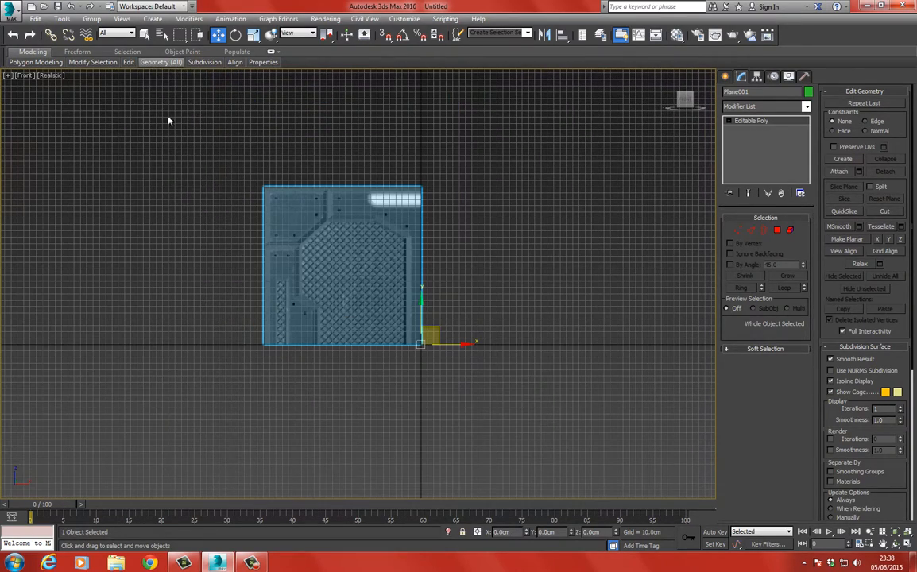
click(228, 285)
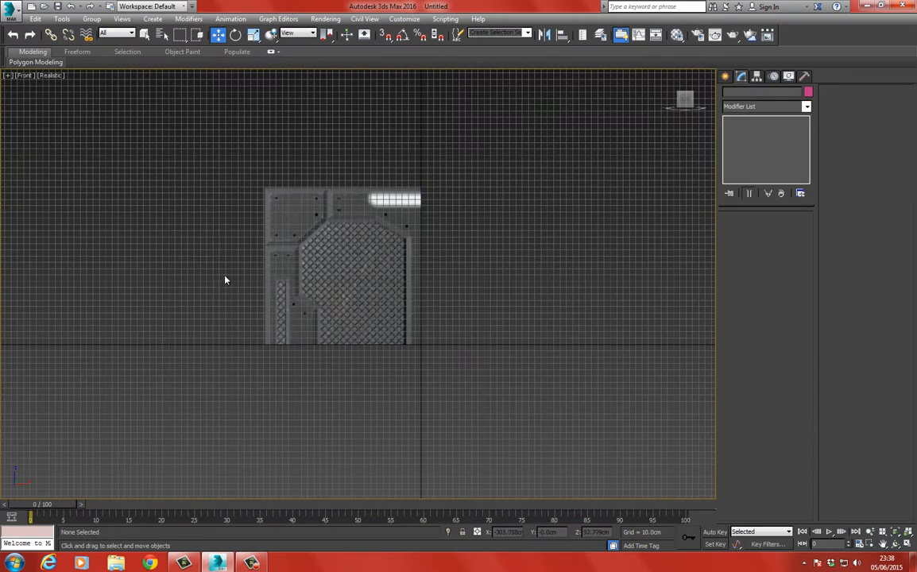
key(g)
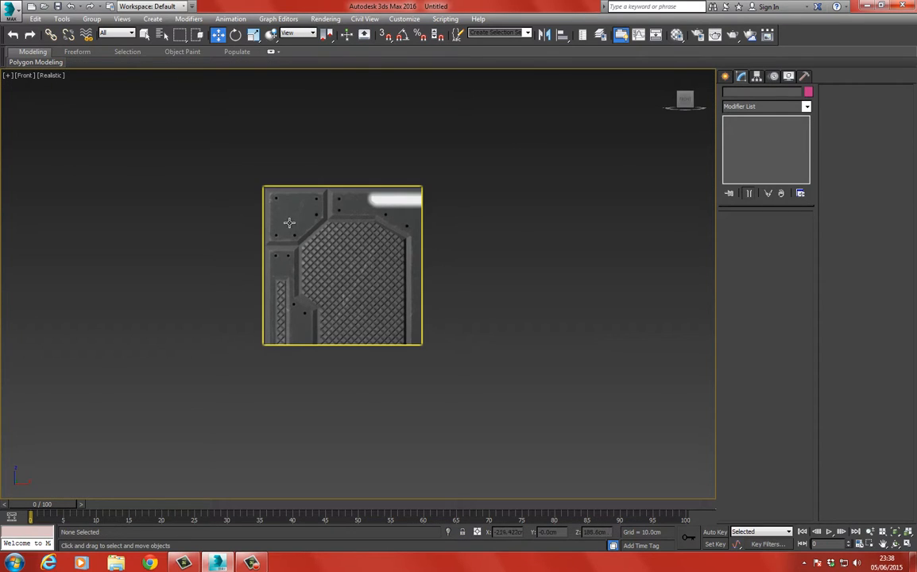
- Select the panel quarter and inspect it up close at an angle in the Perspective view
middle_drag(298, 222, 311, 244)
scroll(311, 243, up, 4)
scroll(311, 213, down, 2)
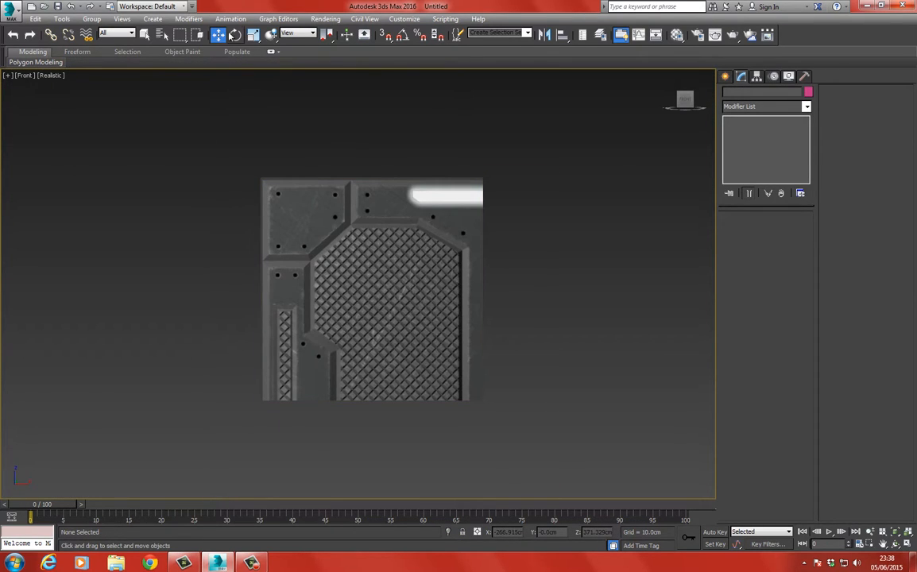
drag(240, 149, 390, 299)
key(p)
scroll(336, 298, down, 2)
key(ctrl+r)
click(218, 35)
scroll(422, 334, up, 5)
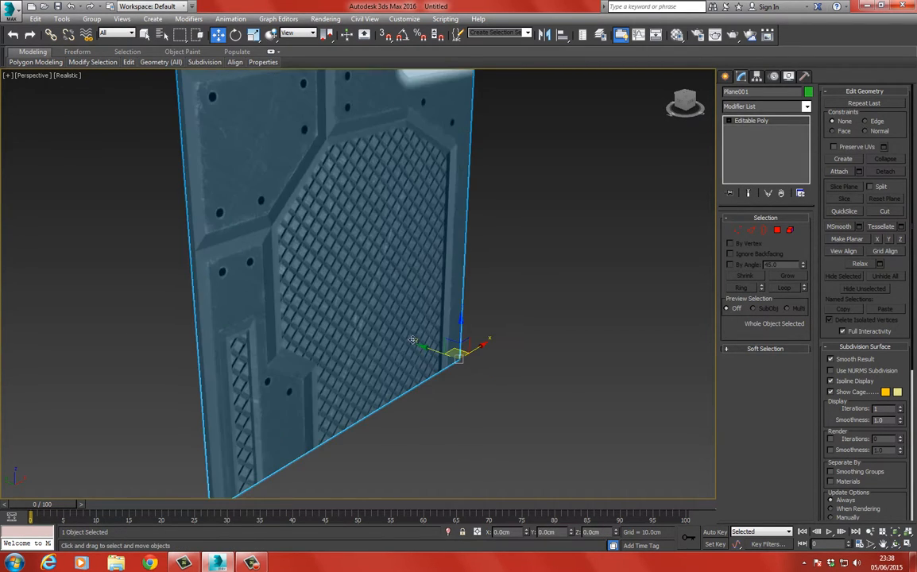
- Clone the panel quarter as a copy about 5.9 cm along negative Y and assign it an unused material with opacity 5
shift+drag(426, 348, 431, 347)
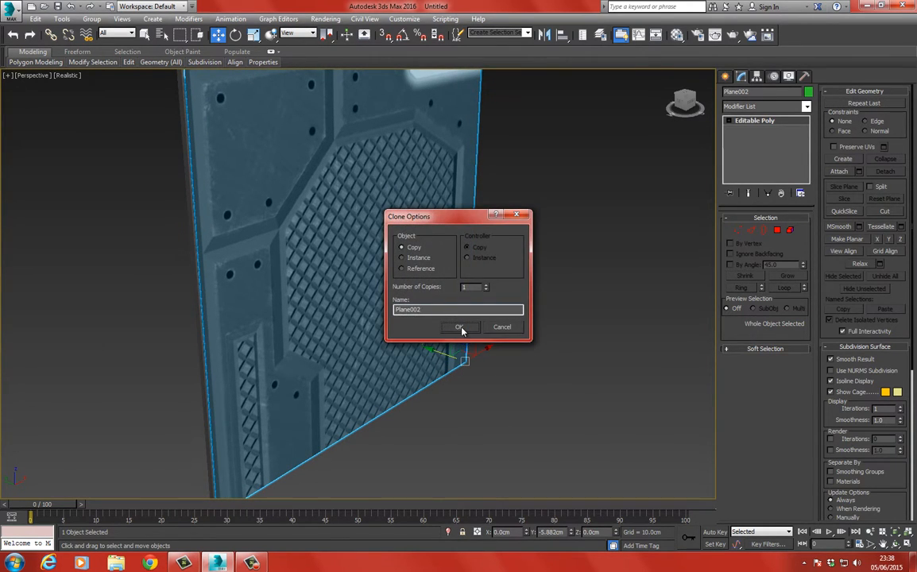
click(459, 328)
key(m)
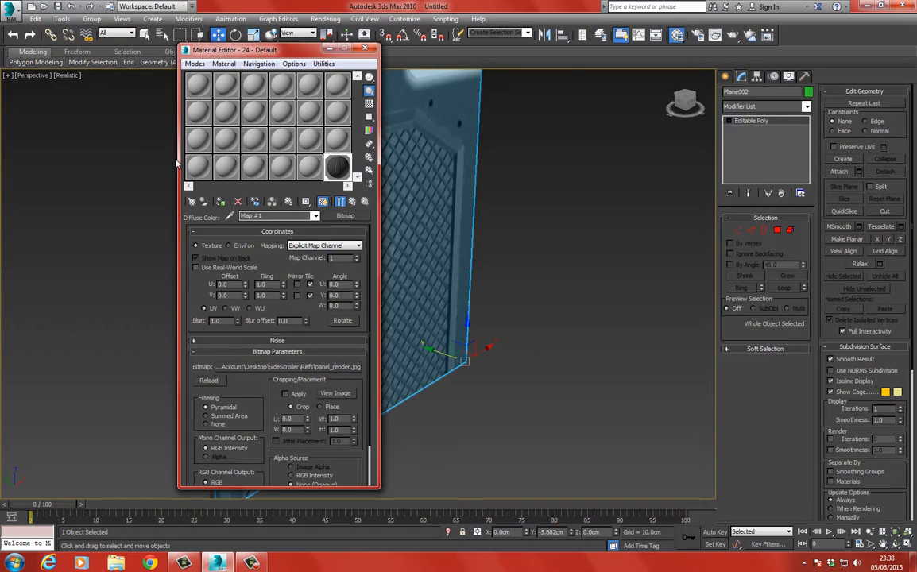
click(199, 85)
click(323, 202)
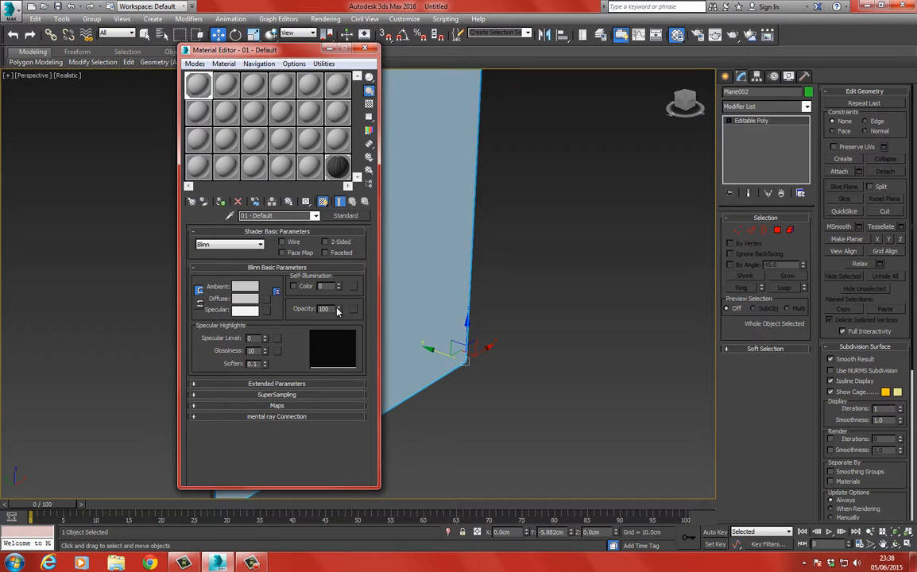
right_click(337, 311)
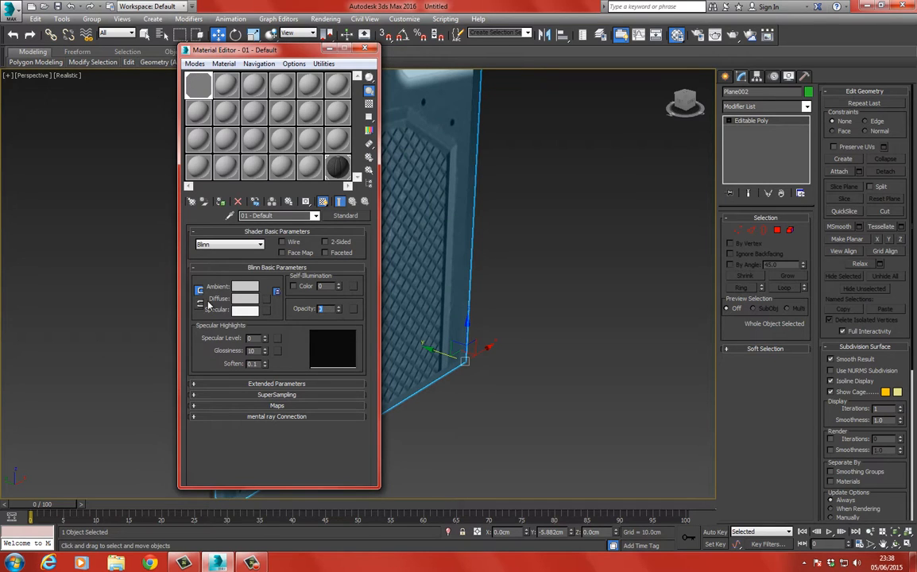
key(Return)
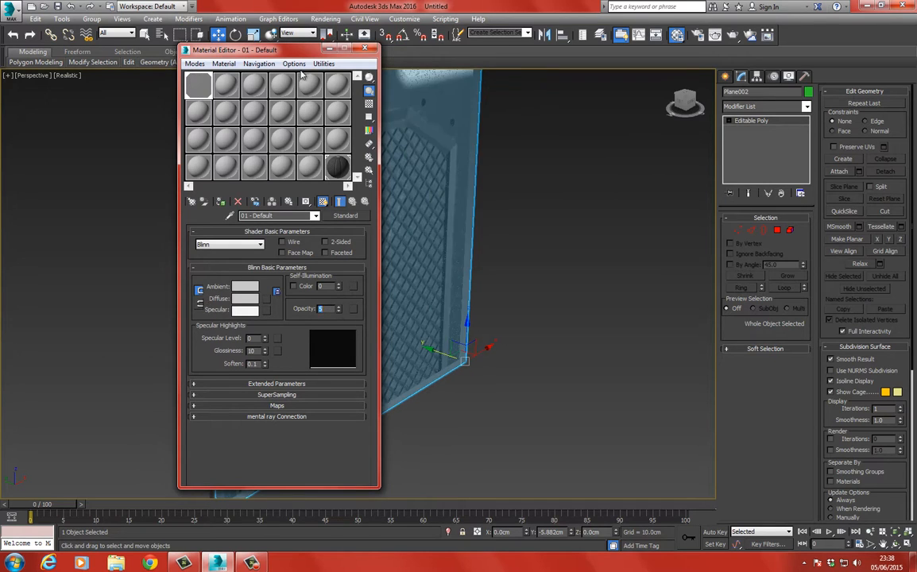
click(367, 48)
- In the Front view, connect the copy's upper and lower edges and move the new vertical edge to X about -23 cm along the grille's right border
middle_drag(326, 241, 333, 245)
key(f)
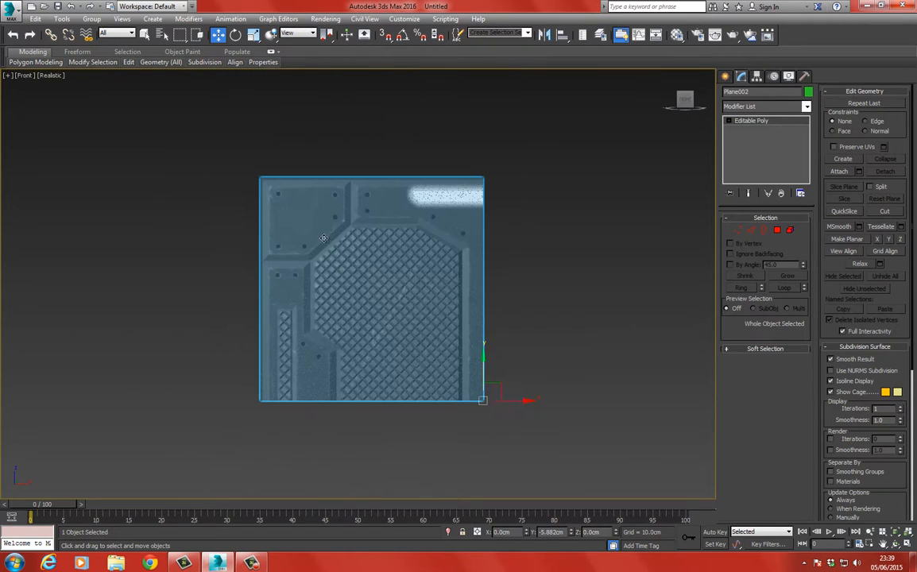
middle_drag(271, 200, 285, 206)
scroll(283, 210, up, 5)
scroll(248, 199, down, 5)
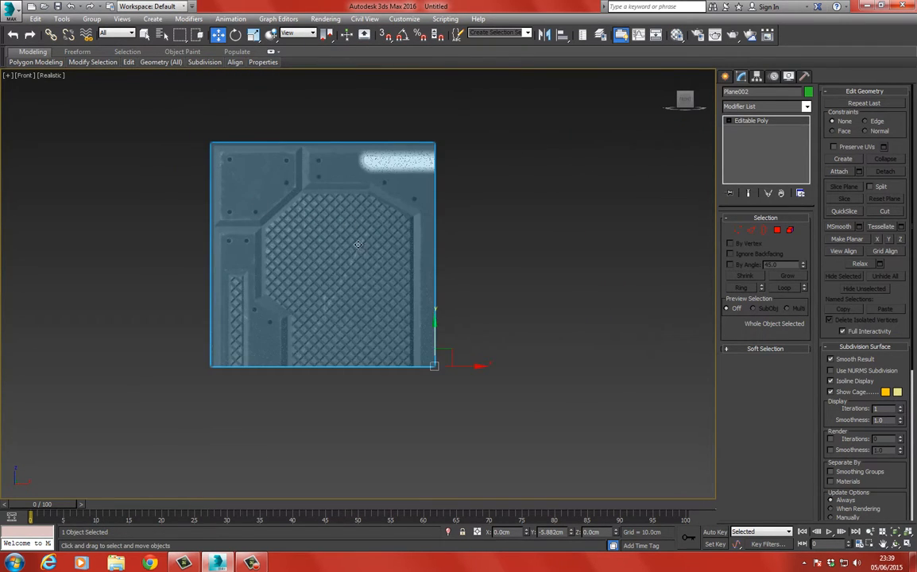
middle_drag(299, 245, 345, 230)
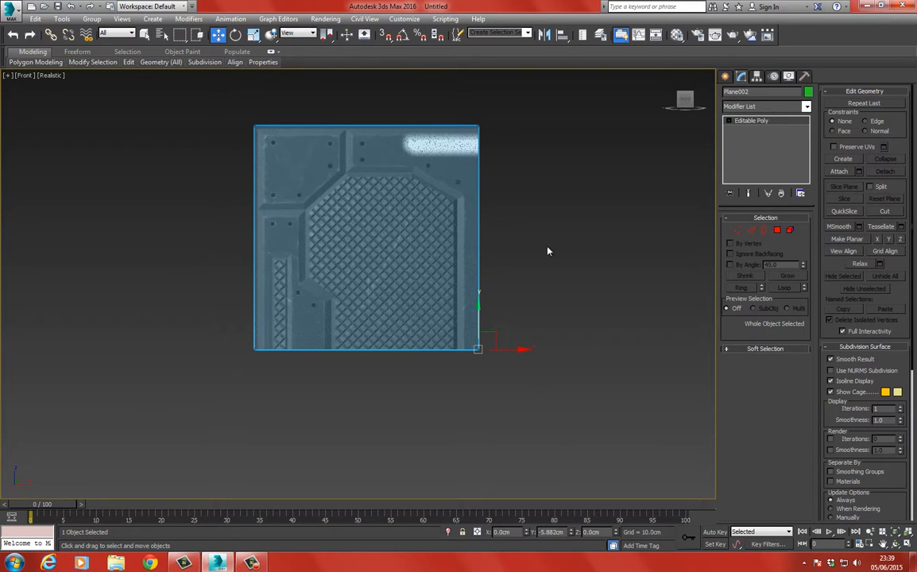
click(753, 229)
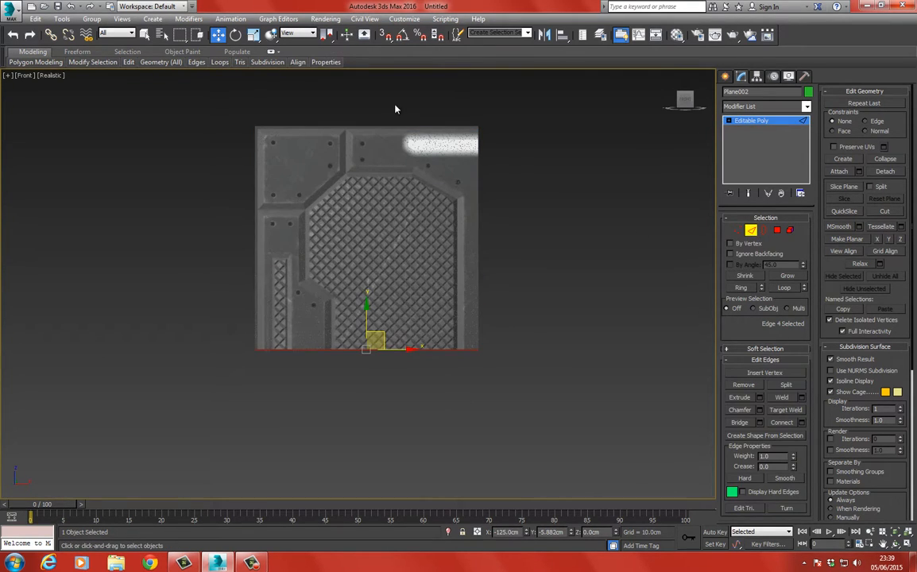
drag(412, 75, 416, 411)
right_click(395, 172)
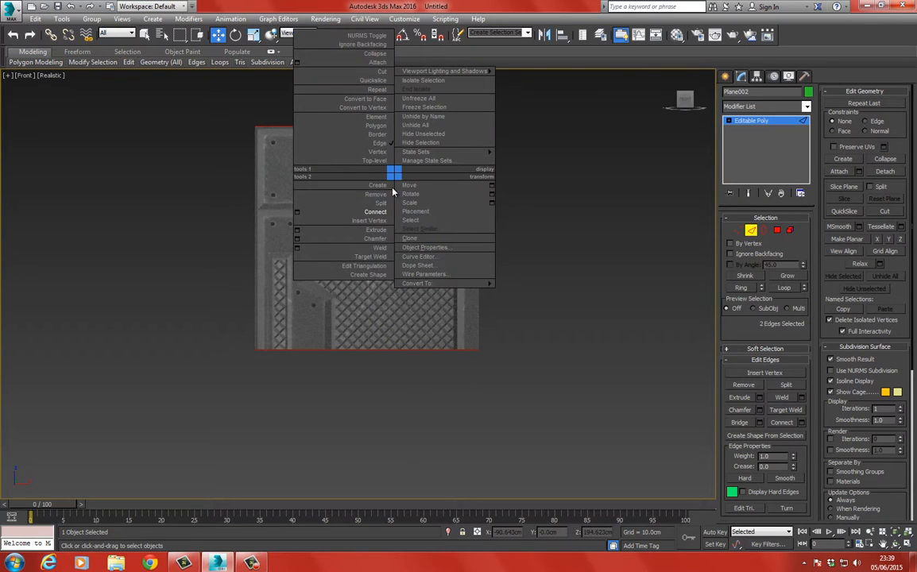
click(376, 212)
scroll(383, 231, up, 4)
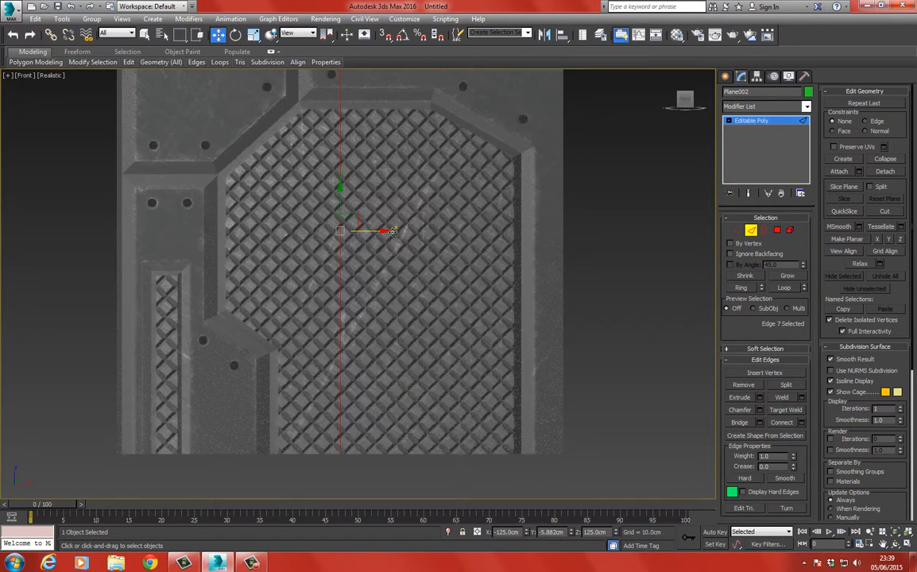
drag(392, 231, 562, 228)
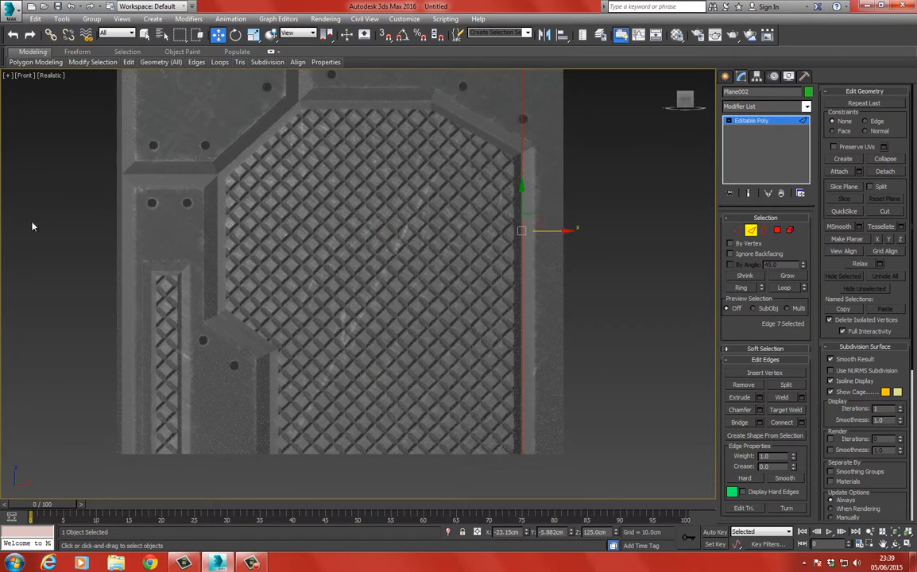
- Connect the three vertical edges with a horizontal edge line and raise it to Z about 157 cm, level with the grille's upper-left corner
drag(28, 199, 616, 200)
right_click(392, 213)
click(380, 254)
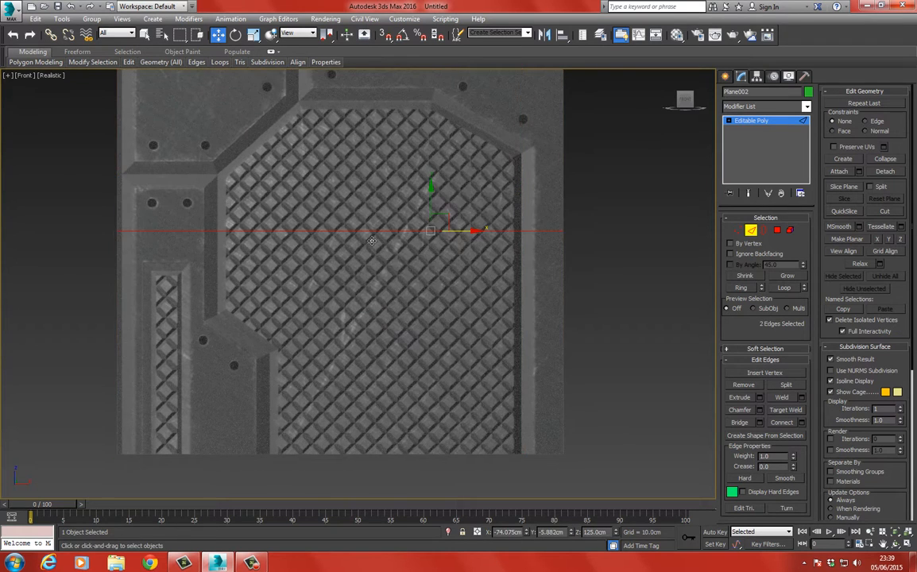
scroll(406, 223, up, 3)
drag(452, 180, 453, 176)
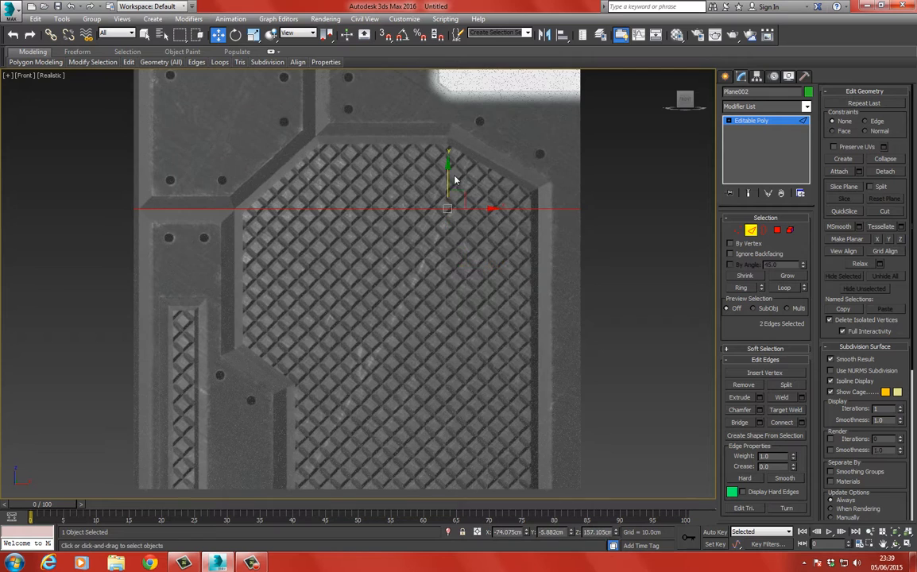
- Connect the three upper vertical edges and move the new horizontal line to Z about 199 cm along the grille's upper border
scroll(338, 220, down, 2)
drag(666, 165, 666, 166)
right_click(420, 159)
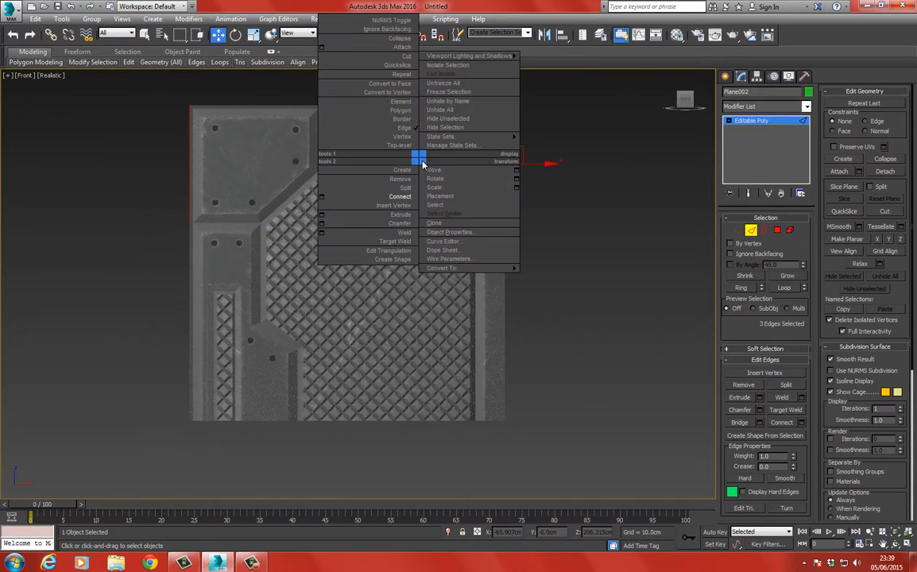
click(404, 198)
drag(413, 133, 421, 138)
middle_drag(310, 186, 369, 181)
scroll(368, 181, up, 2)
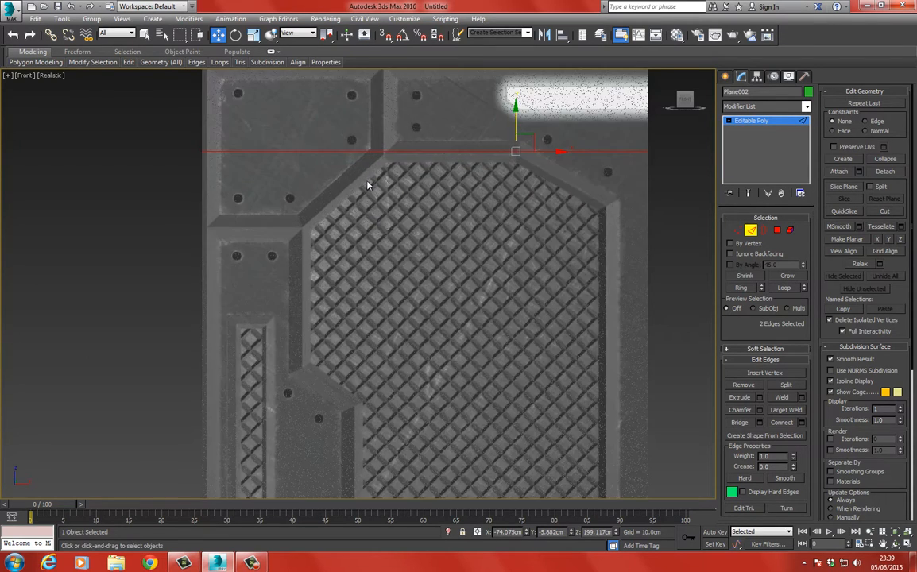
- Connect the horizontal edges of the wide section and move the new vertical line to X about -194 cm along the grille's left border
key(F3)
key(F3)
middle_drag(394, 220, 398, 155)
key(F3)
scroll(364, 114, down, 4)
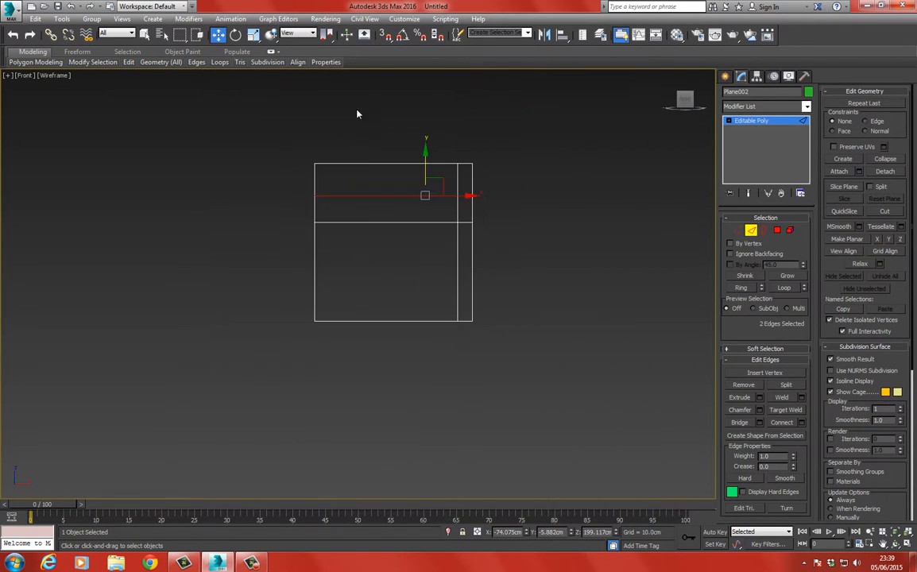
drag(353, 410, 353, 410)
right_click(367, 208)
click(342, 243)
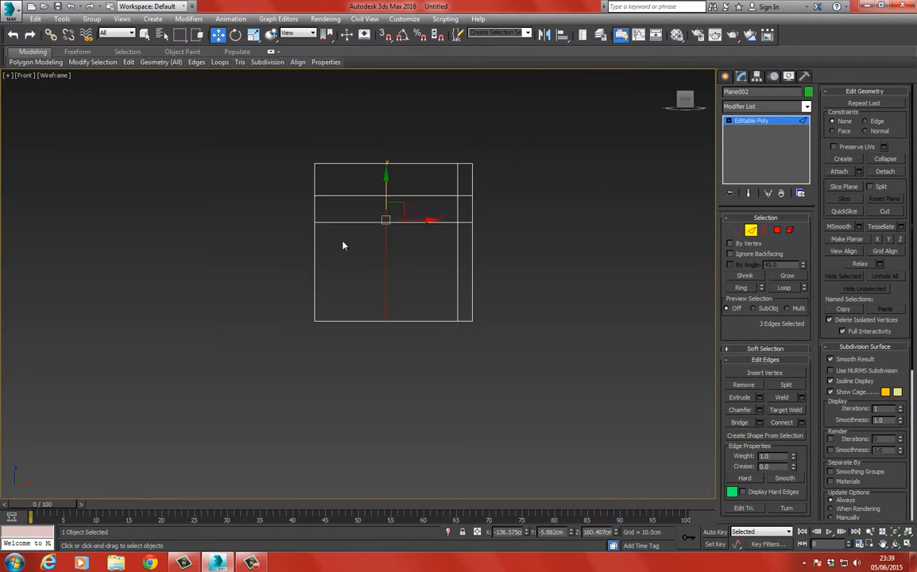
scroll(344, 239, up, 3)
key(F3)
drag(461, 189, 383, 201)
scroll(382, 202, down, 6)
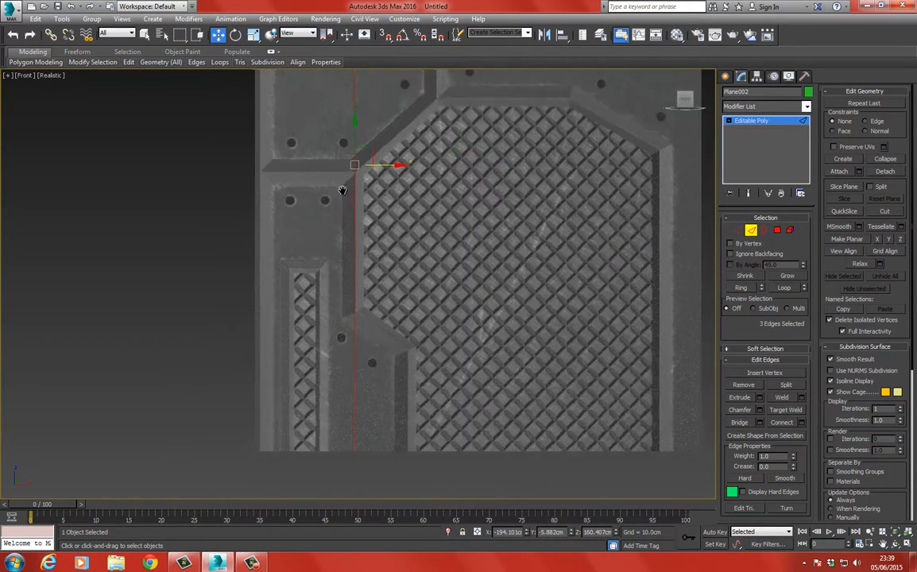
- Connect the wide section's horizontal edges again and move the new vertical line to X about -164 cm, along the lower-left grille step
key(F3)
right_click(393, 270)
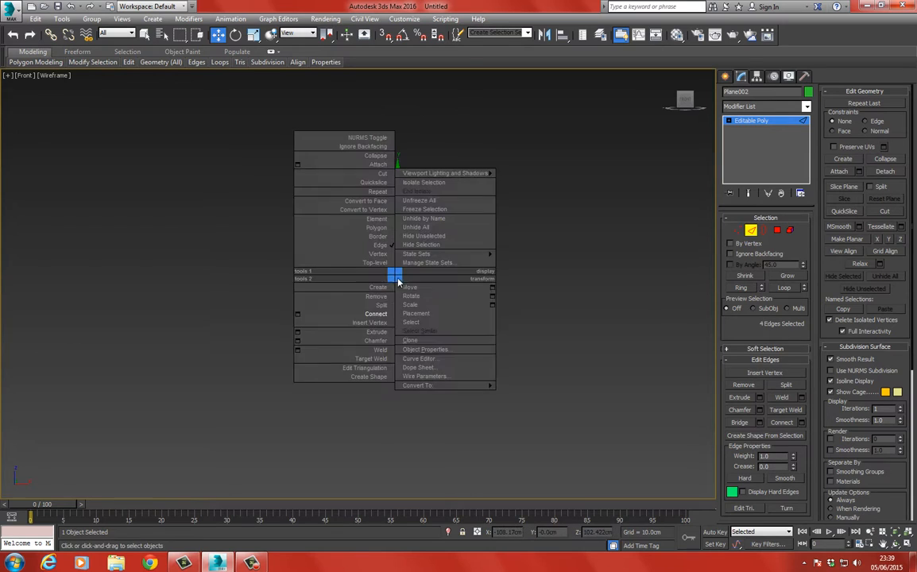
click(327, 312)
scroll(371, 294, up, 5)
key(F3)
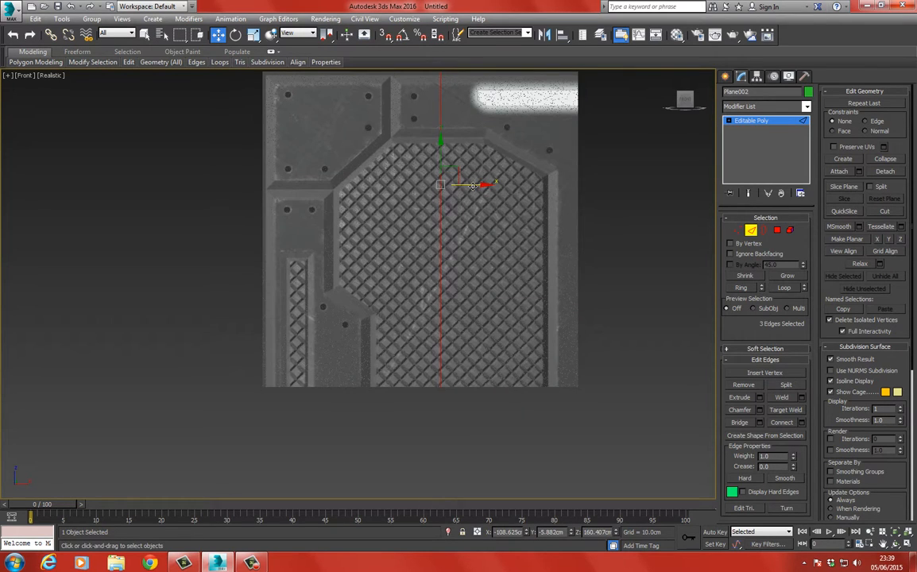
drag(472, 186, 403, 215)
- Connect the five lower vertical edges with a horizontal line aligned with the start of the grille's lower-left diagonal
key(F3)
drag(166, 251, 704, 269)
right_click(467, 250)
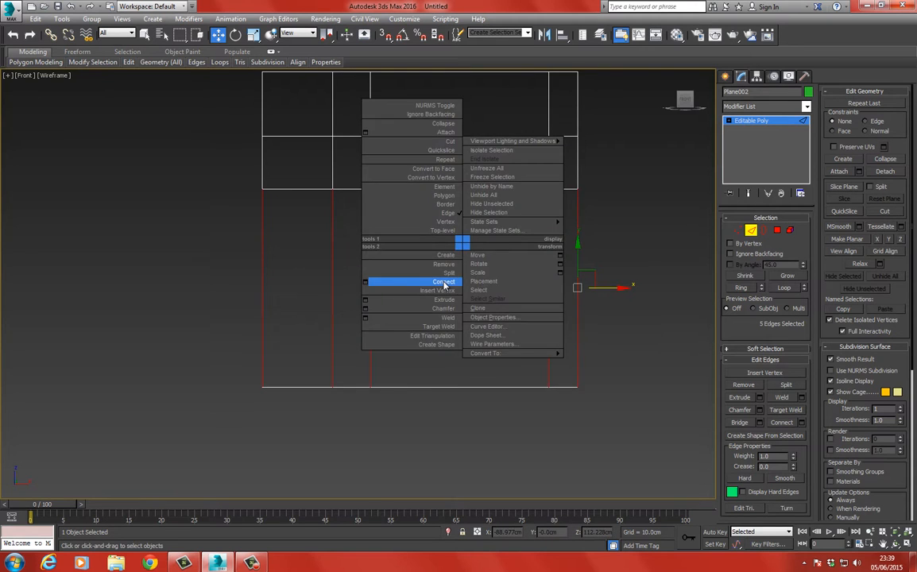
click(394, 280)
key(F3)
drag(419, 254, 420, 254)
- Lower the three right-hand vertices of the lower horizontal line to Z about 58 cm, matching the end of the grille's lower-left diagonal
click(737, 230)
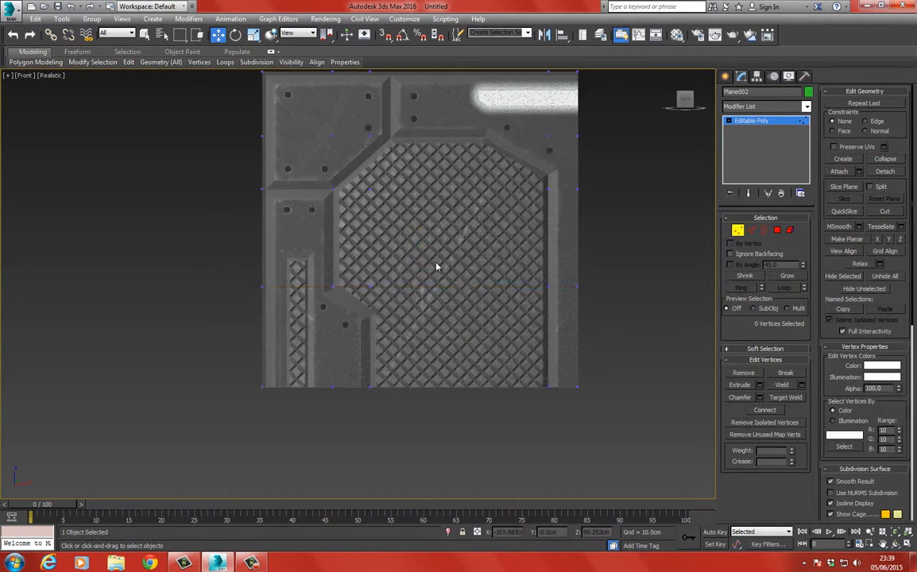
key(F3)
mouse_move(356, 259)
mouse_down()
mouse_move(588, 290)
mouse_move(610, 275)
mouse_move(608, 317)
mouse_up()
scroll(389, 275, up, 3)
key(F3)
mouse_move(342, 210)
middle_down()
mouse_move(345, 273)
mouse_move(345, 240)
middle_up()
scroll(345, 274, down, 3)
key(F3)
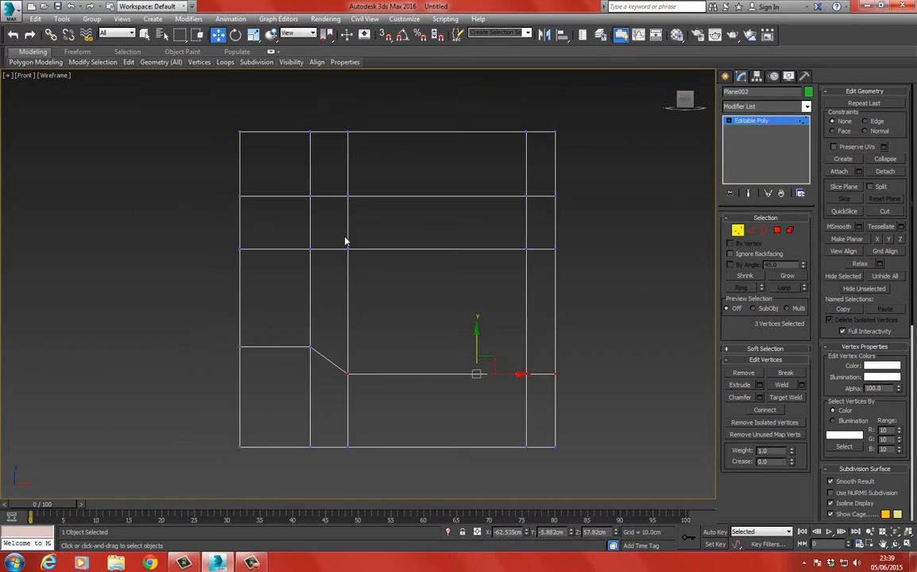
- Move the upper three vertices of the second vertical line to X about -148 cm, matching the grille's upper-left diagonal
key(F3)
drag(336, 221, 431, 275)
key(F3)
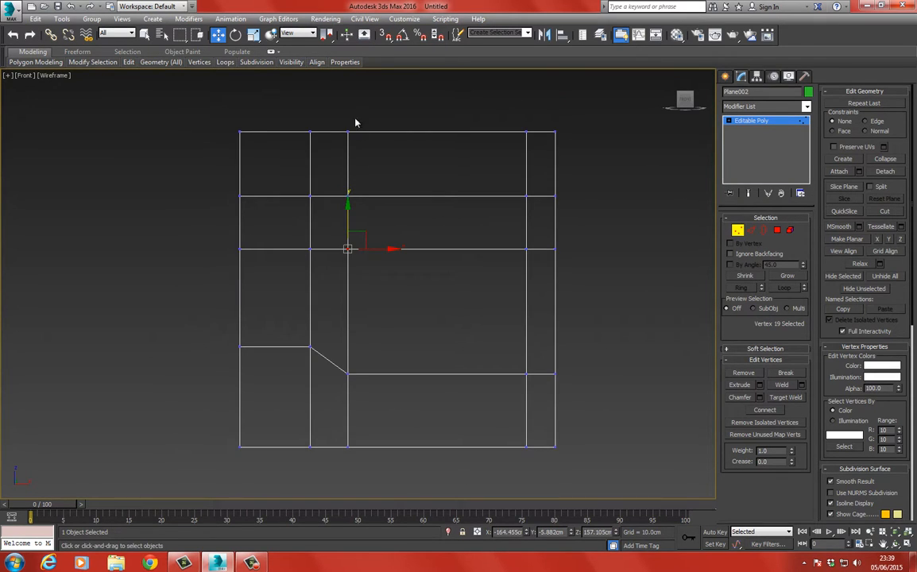
key(F3)
middle_drag(371, 191, 385, 196)
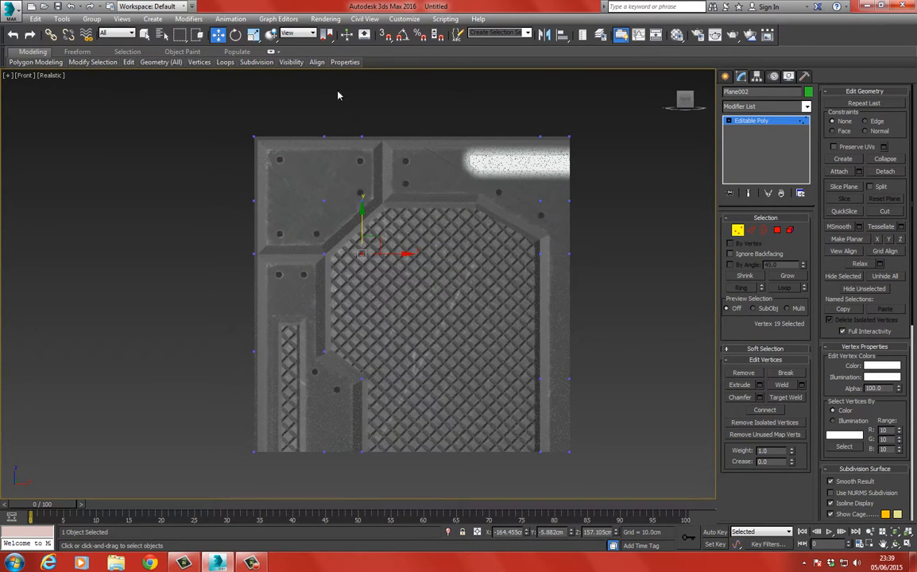
drag(375, 321, 376, 321)
drag(387, 197, 406, 196)
key(F3)
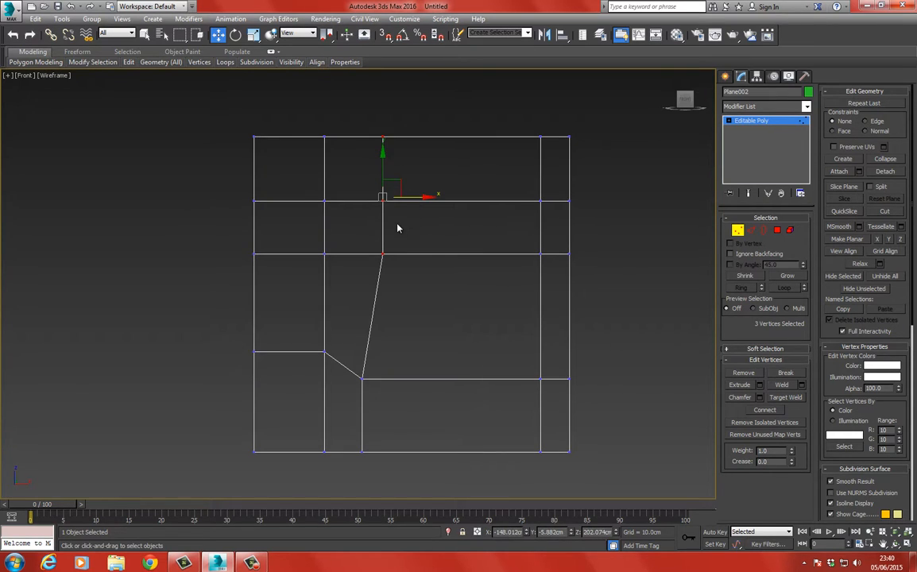
- Connect the two vertices at the ends of the grille's upper-left diagonal with a new edge
click(334, 252)
key(F3)
key(F3)
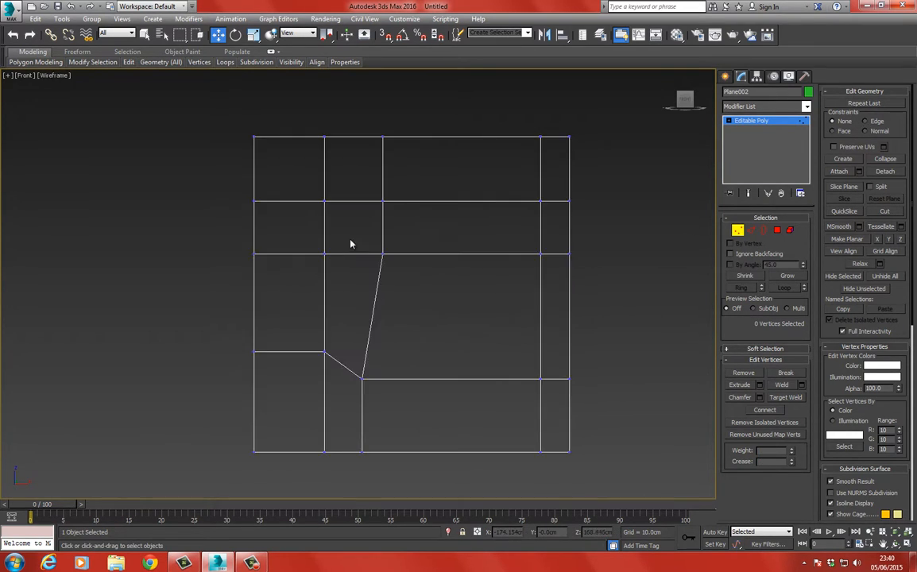
key(F3)
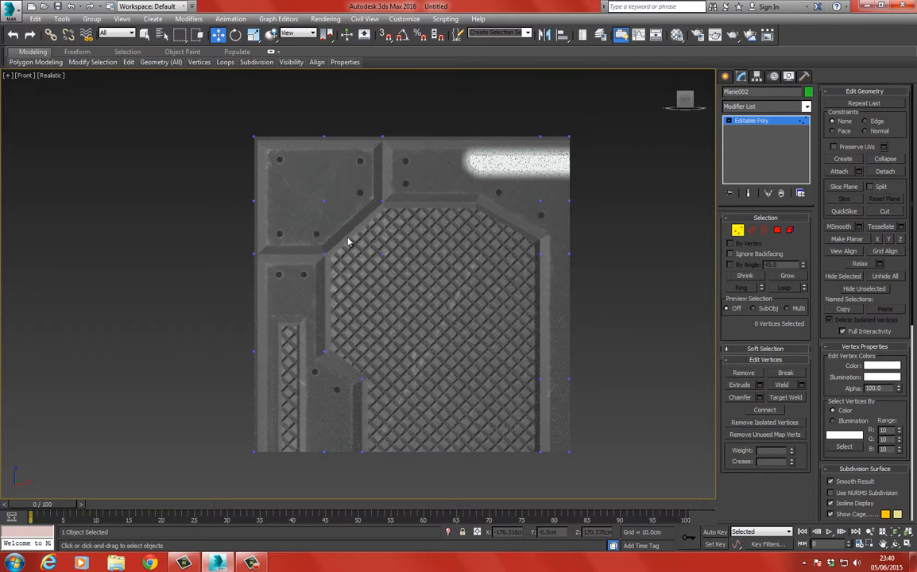
key(F3)
click(382, 200)
ctrl+drag(347, 276, 349, 278)
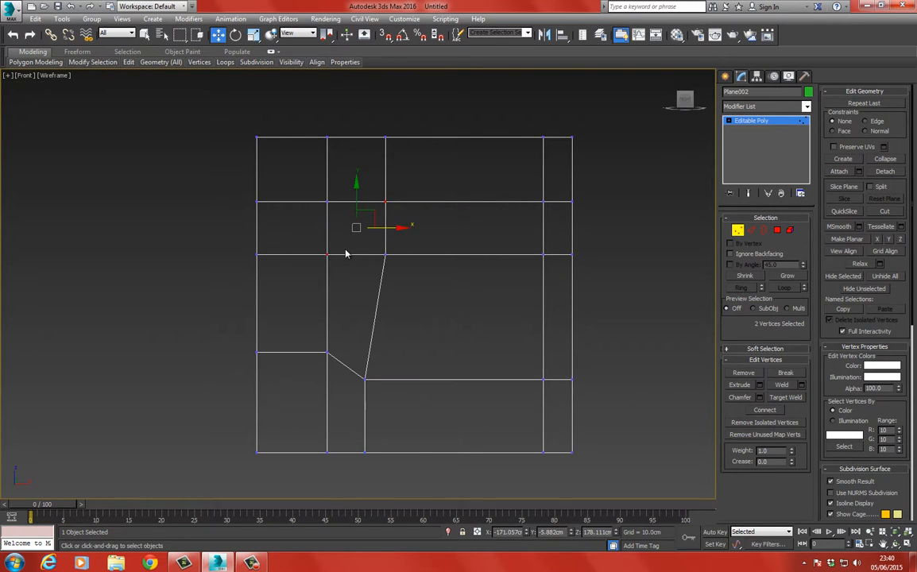
right_click(343, 247)
click(323, 287)
key(F3)
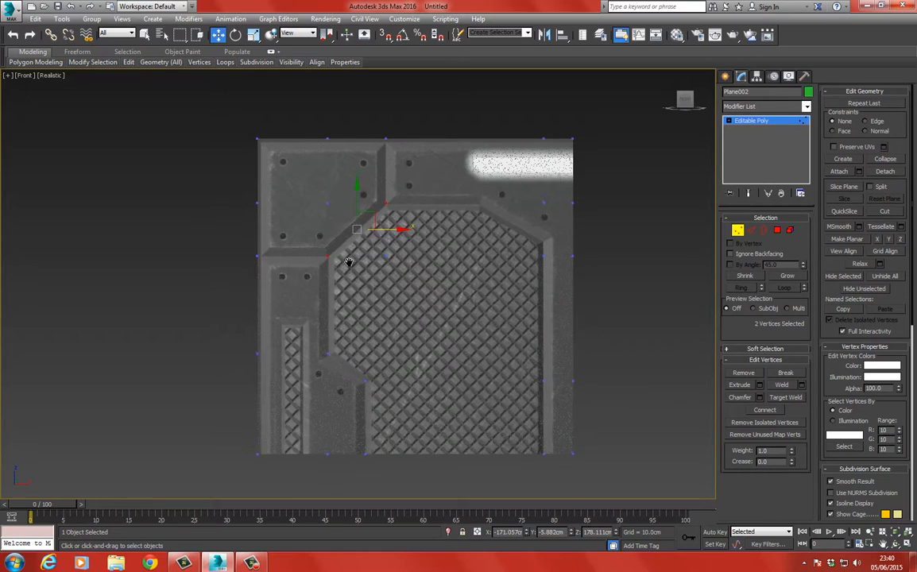
- Turn on the edged-face display over the realistic shading and check the new edges against the panel texture
scroll(347, 266, up, 3)
key(F3)
key(F3)
key(F4)
scroll(456, 221, down, 4)
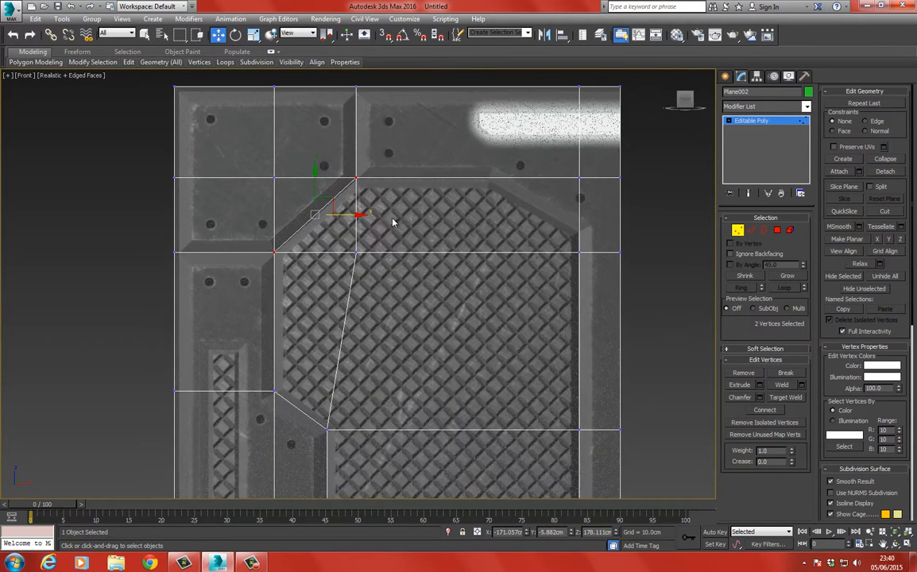
- Connect the five horizontal edges across the wide grille section with a vertical line and activate the Scale tool
click(752, 230)
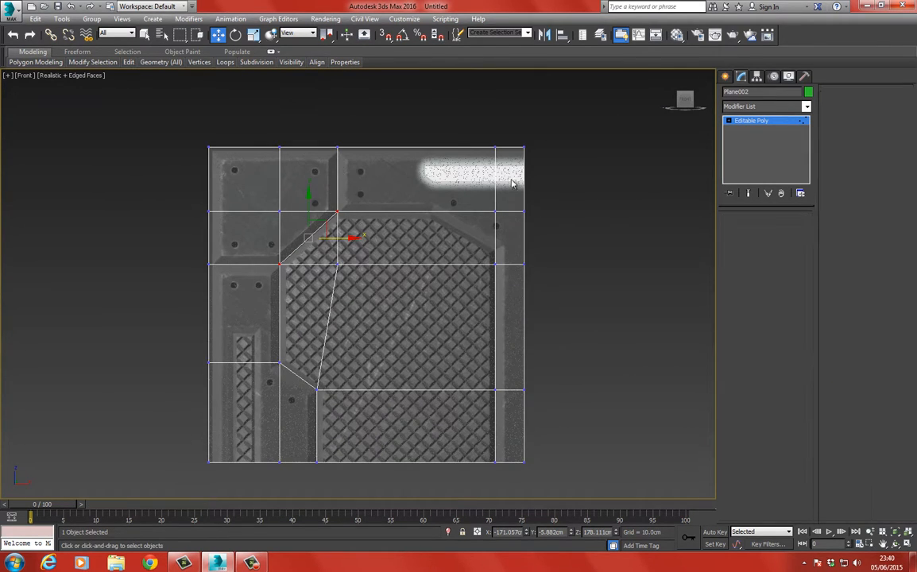
drag(415, 108, 417, 475)
right_click(424, 251)
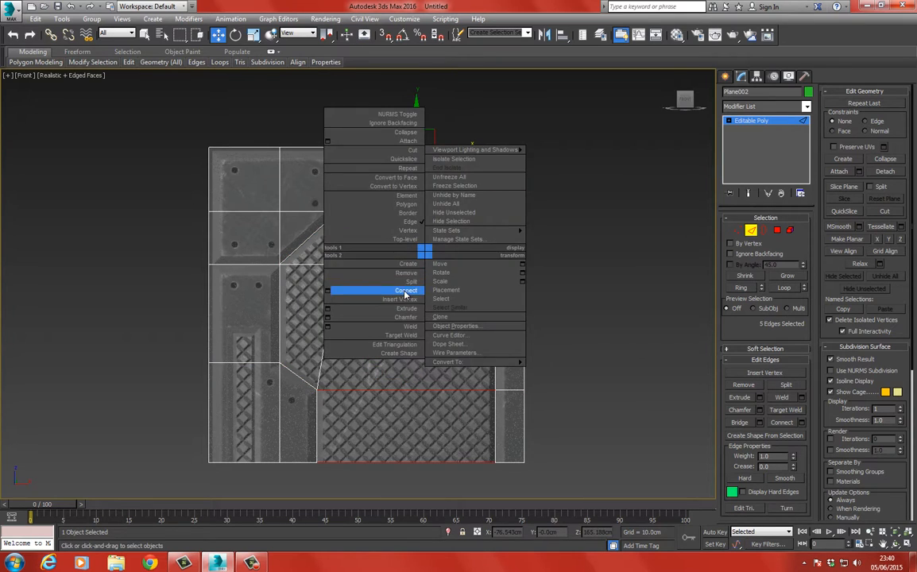
click(406, 273)
click(253, 34)
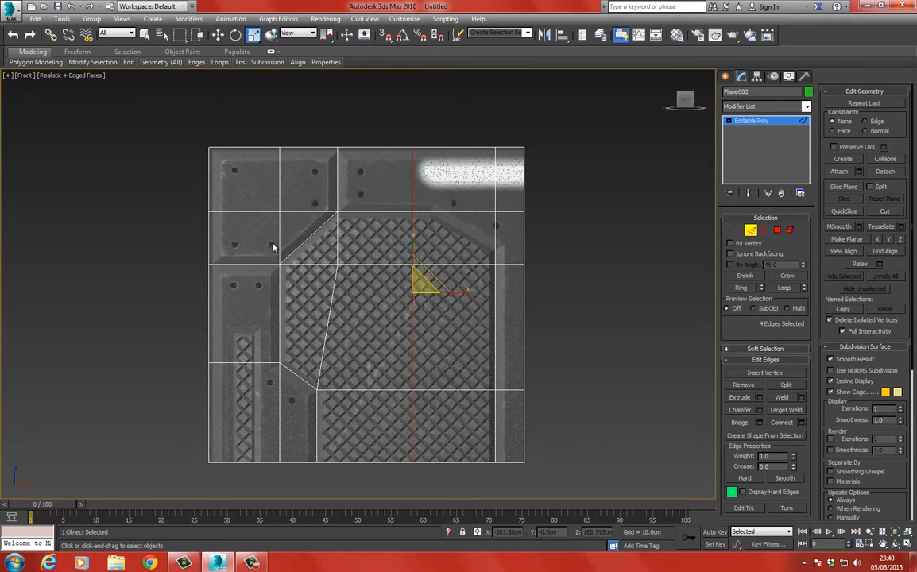
- Move the new vertical line to X about -72 cm and connect its upper grille vertex diagonally down to the neighbouring vertical line
click(218, 34)
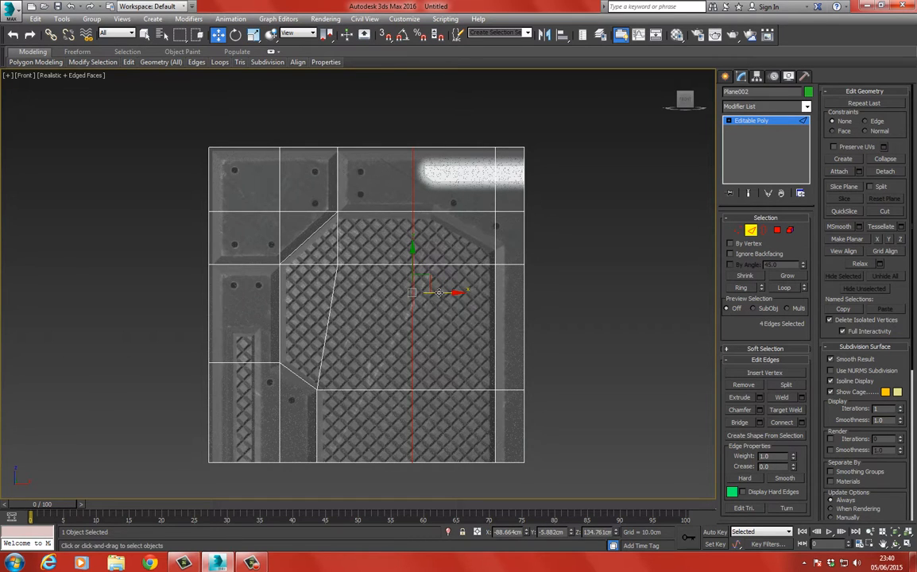
drag(440, 292, 461, 292)
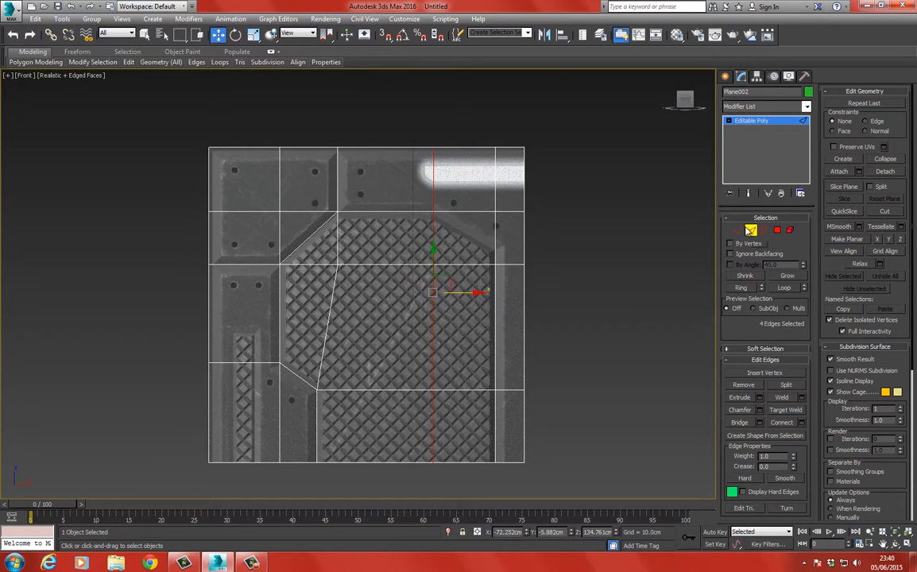
key(1)
click(433, 211)
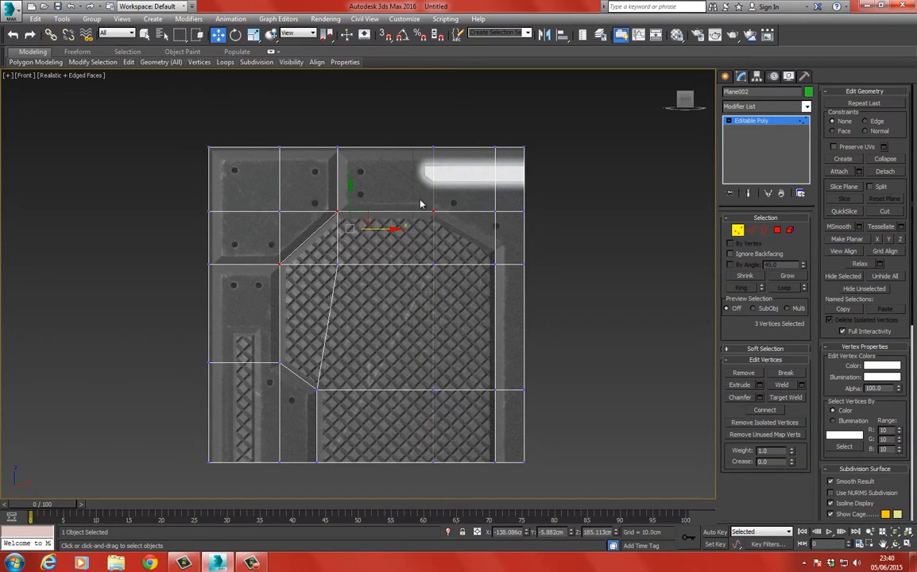
ctrl+drag(475, 246, 540, 286)
click(486, 247)
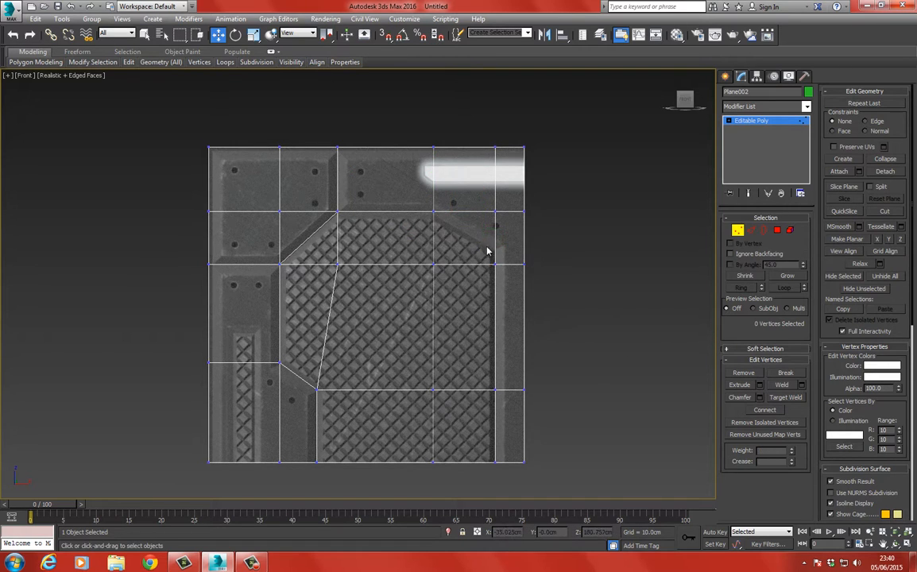
click(495, 264)
ctrl+click(433, 211)
right_click(443, 213)
click(422, 248)
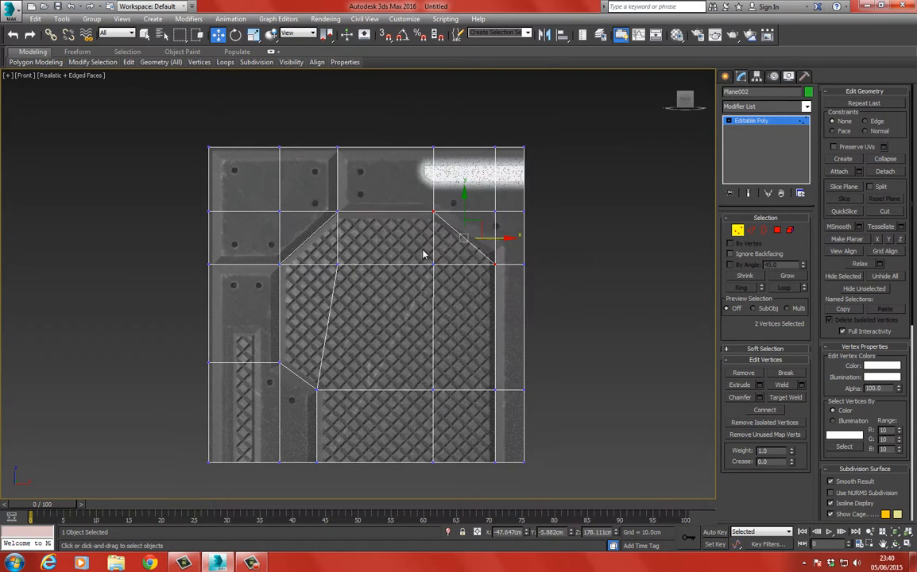
- Raise the two vertices at the lower end of the grille's upper-right diagonal to Z about 170.5 cm, matching the texture
click(409, 239)
drag(485, 248, 578, 294)
drag(510, 240, 510, 223)
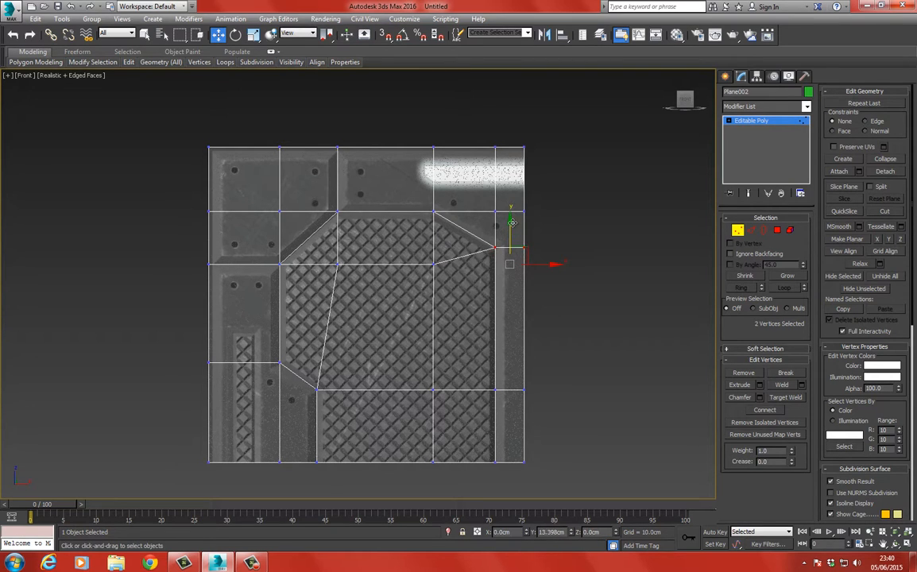
middle_drag(318, 233, 332, 205)
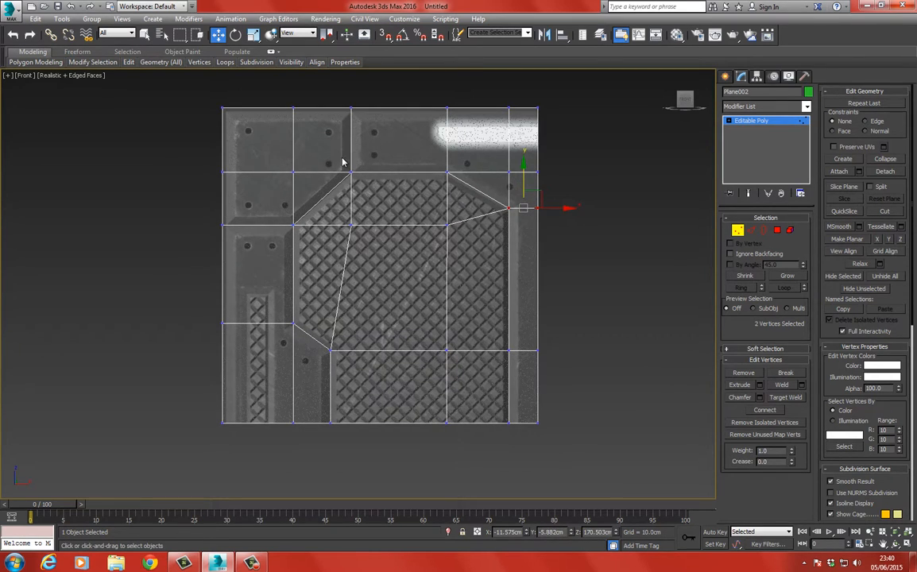
middle_drag(312, 146, 330, 128)
middle_drag(334, 233, 369, 287)
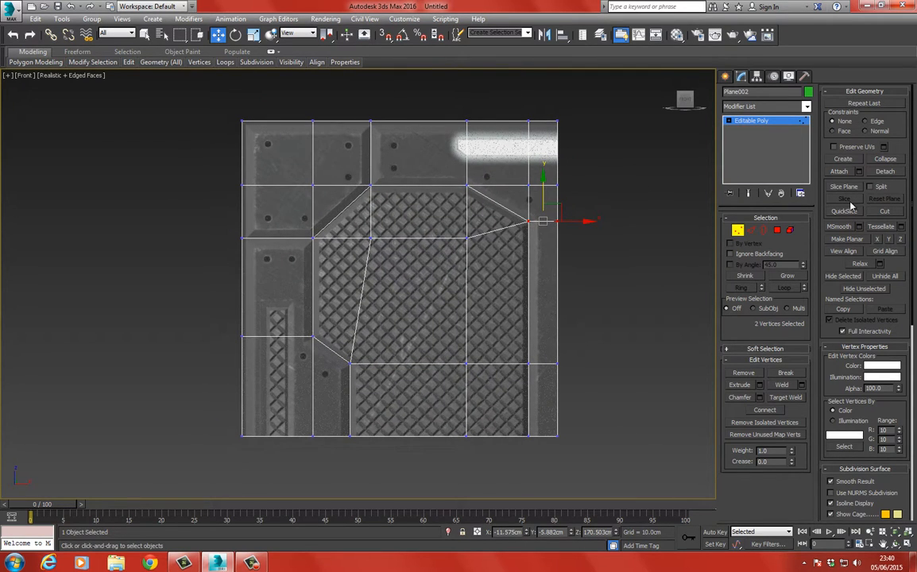
- Inset the seven polygons of the upper-right frame section, including the right-hand strip and the diagonal corner, as a group by 2 cm
click(778, 230)
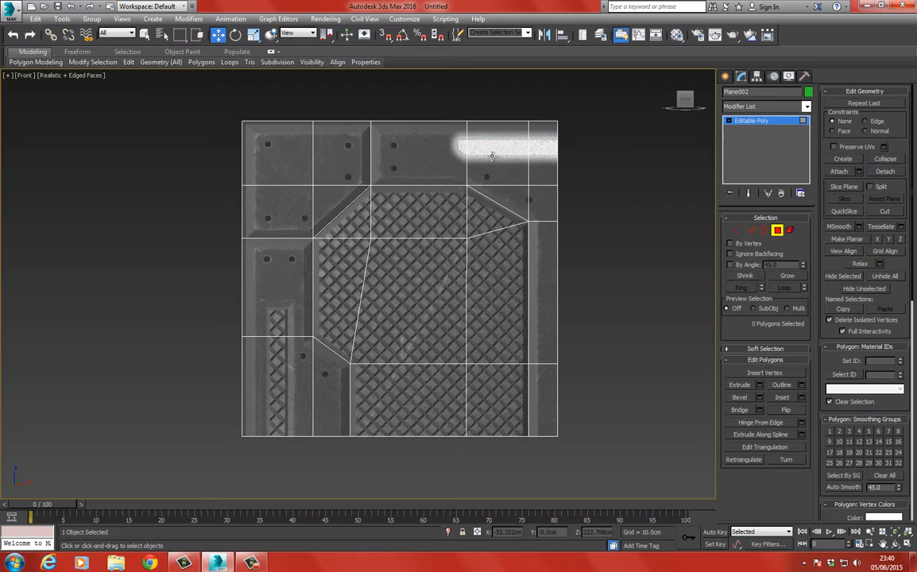
click(411, 154)
ctrl+drag(597, 119, 536, 199)
click(622, 229)
mouse_move(595, 196)
middle_down()
mouse_move(567, 218)
mouse_move(586, 190)
middle_up()
scroll(561, 219, up, 1)
scroll(586, 191, down, 2)
drag(608, 137, 475, 166)
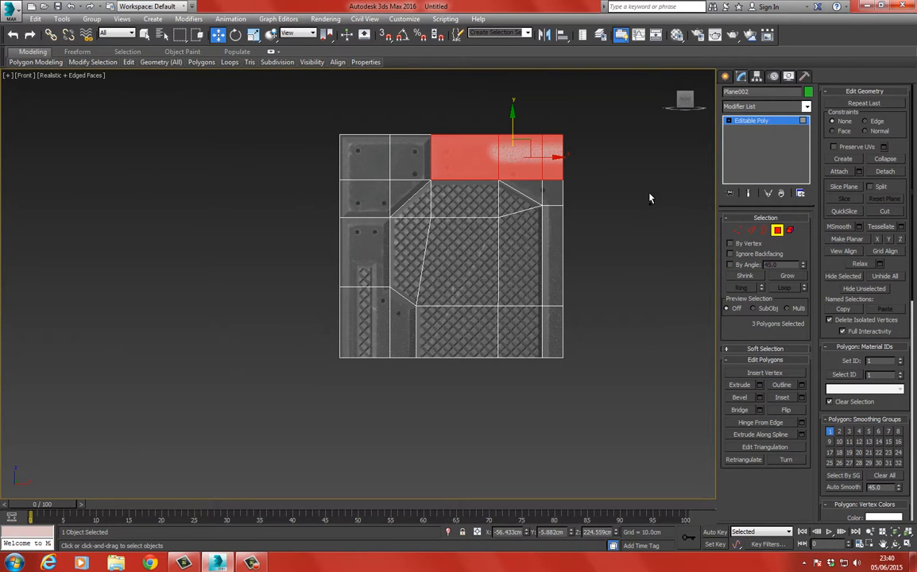
ctrl+drag(651, 194, 557, 396)
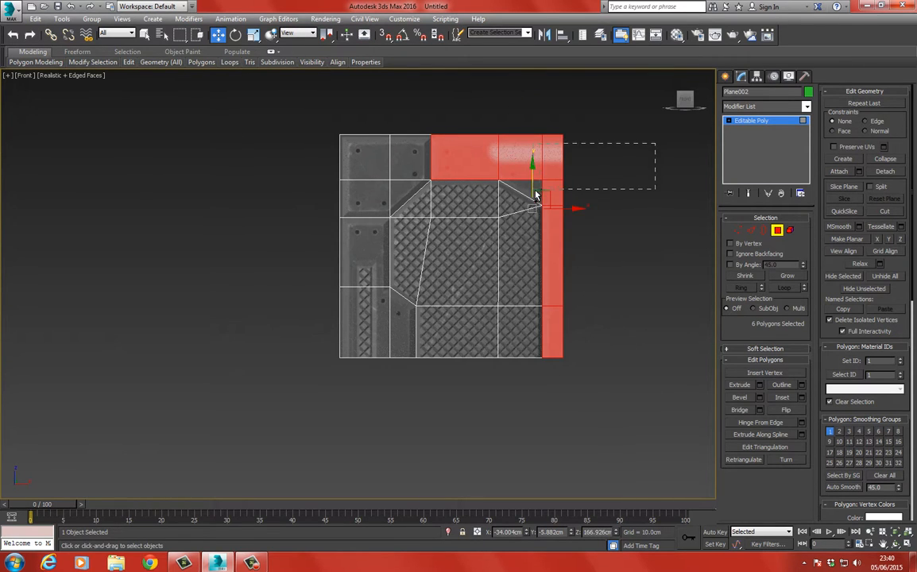
ctrl+drag(536, 194, 477, 174)
scroll(466, 168, up, 3)
right_click(455, 156)
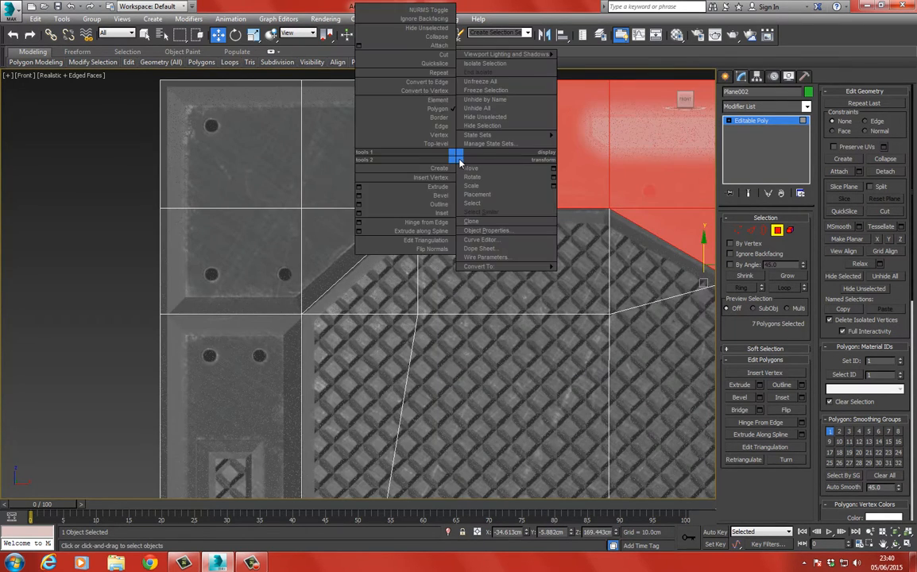
click(373, 213)
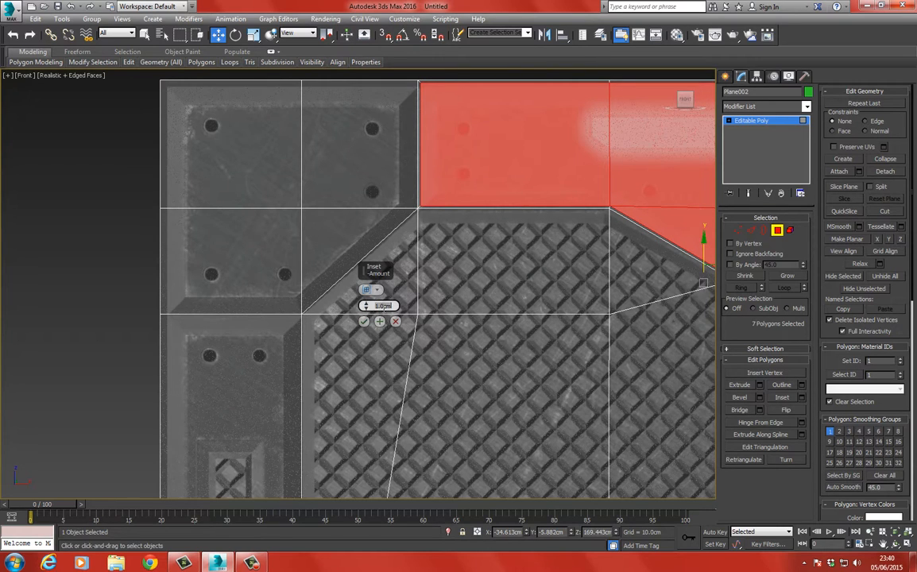
text(2)
key(Return)
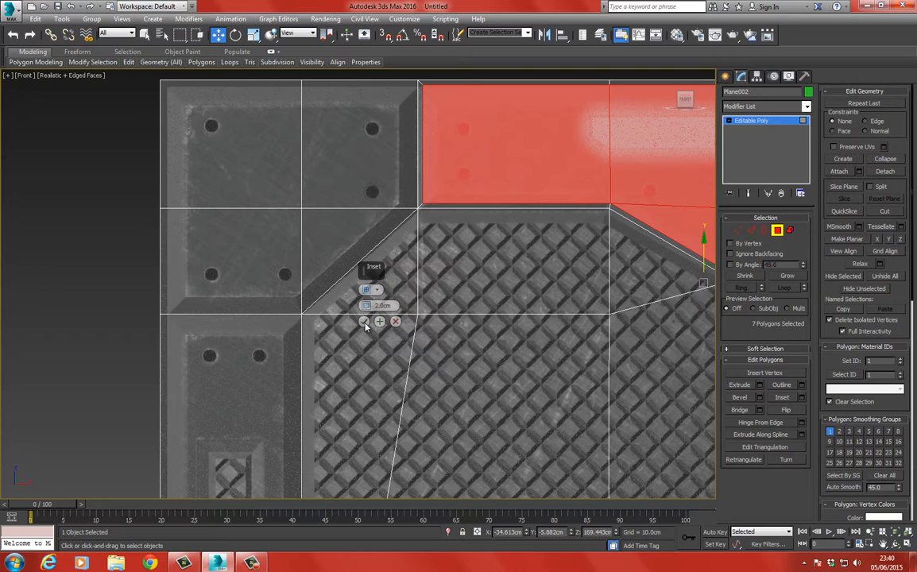
click(364, 322)
- Inset the four polygons of the upper-left corner plate as a group by 2 cm
scroll(257, 232, down, 3)
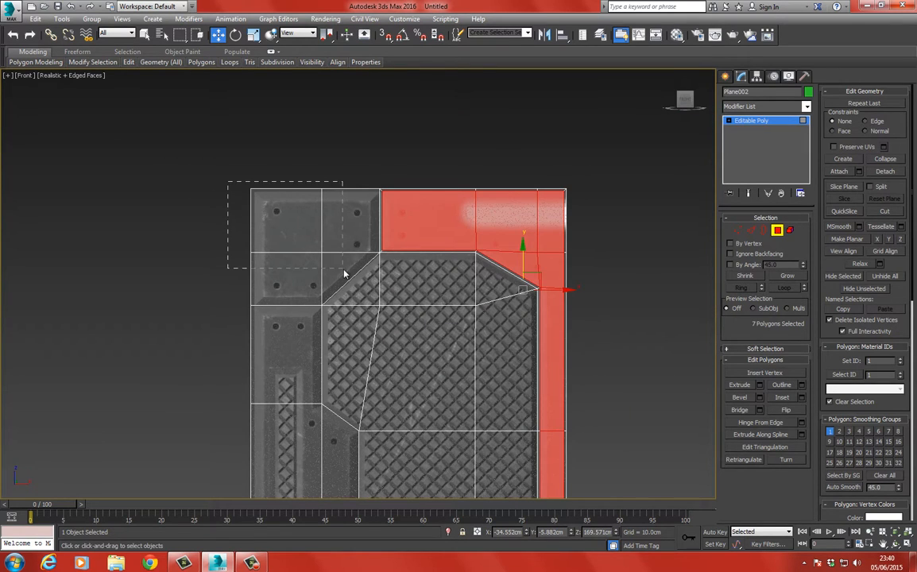
drag(344, 270, 345, 271)
right_click(316, 238)
click(220, 295)
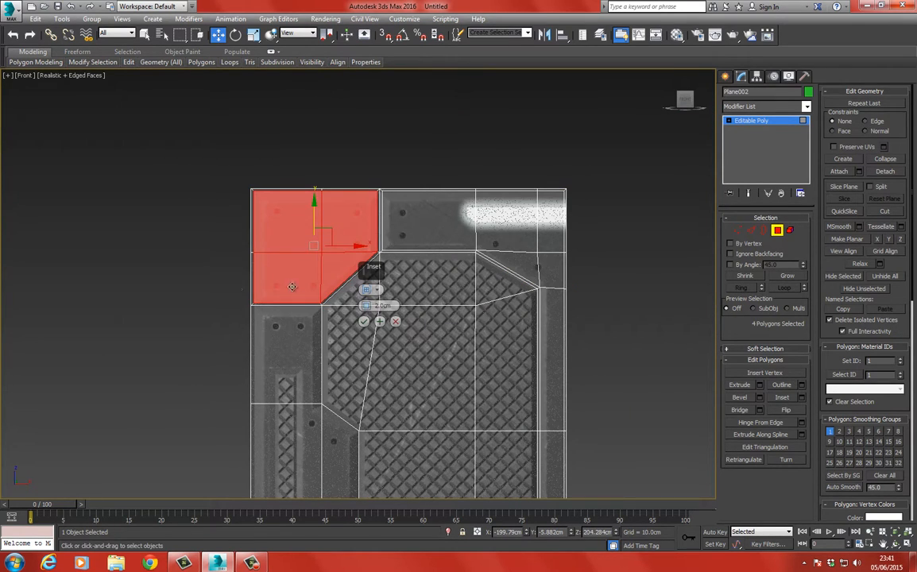
click(365, 321)
- Inset the three polygons of the lower-left plate as a group by 2 cm
scroll(287, 270, down, 2)
click(287, 303)
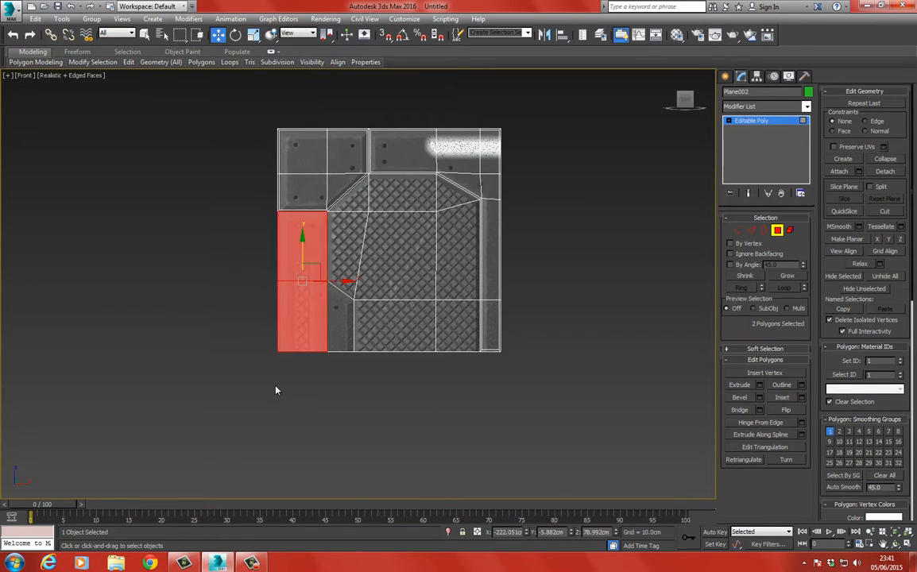
ctrl+drag(274, 380, 342, 310)
right_click(298, 305)
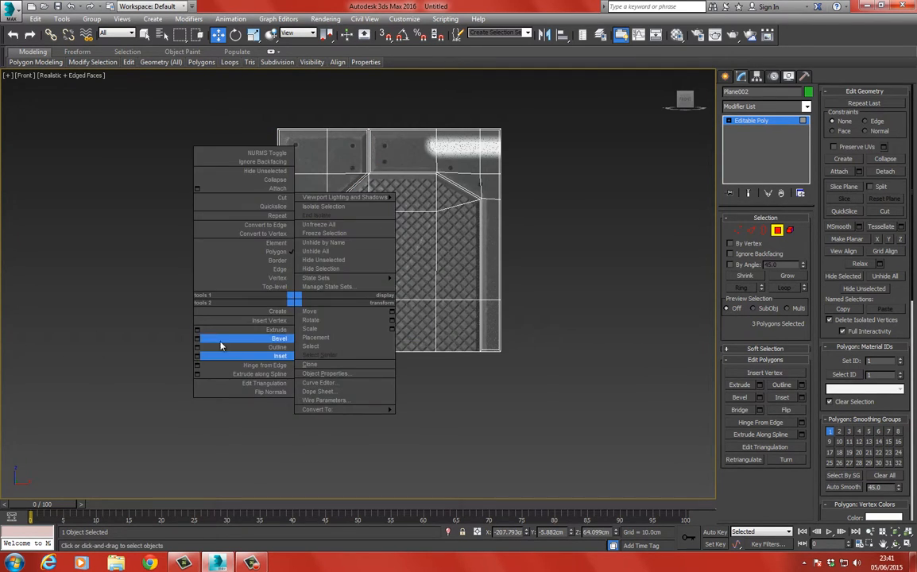
click(197, 355)
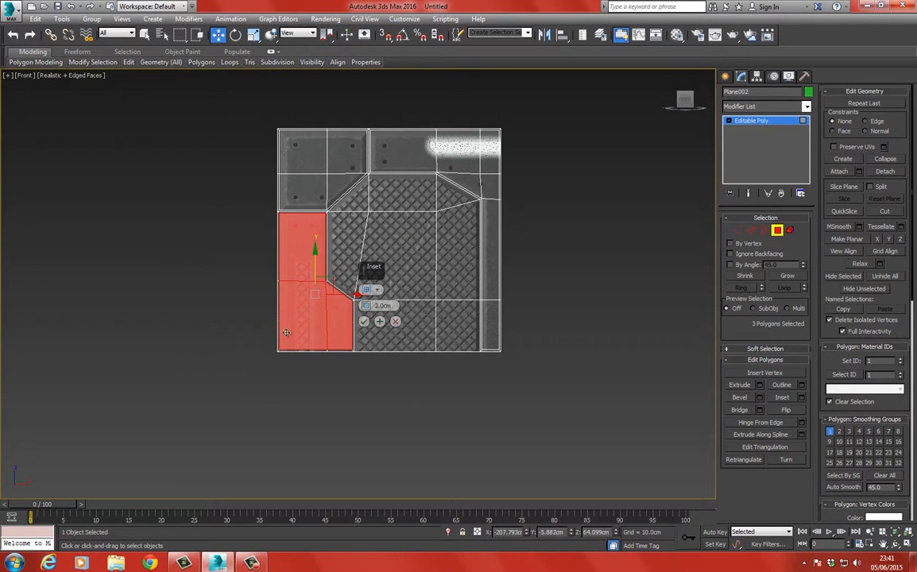
click(365, 321)
- Examine the inset borders around the upper-left and lower-left plates against the panel texture
middle_drag(298, 280, 323, 266)
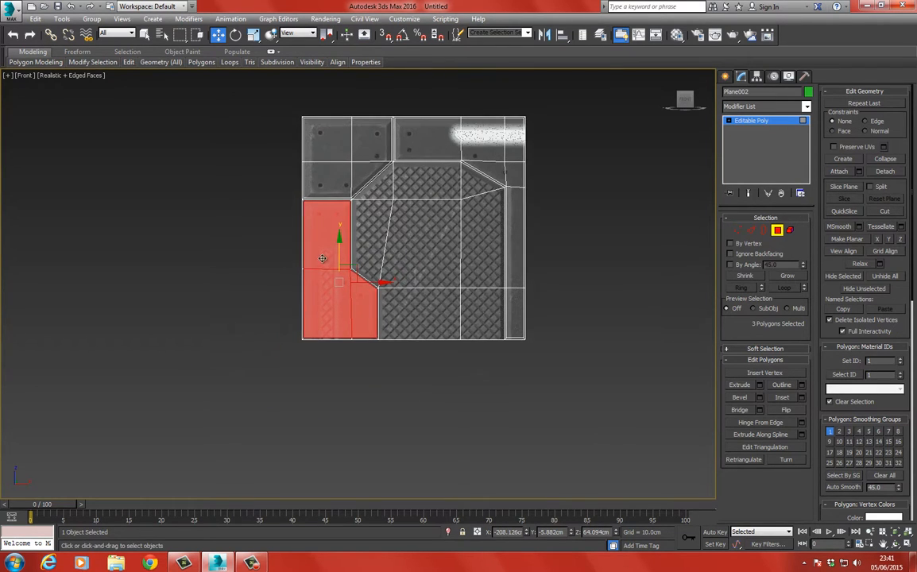
scroll(323, 261, up, 2)
middle_drag(367, 147, 379, 257)
scroll(379, 250, up, 2)
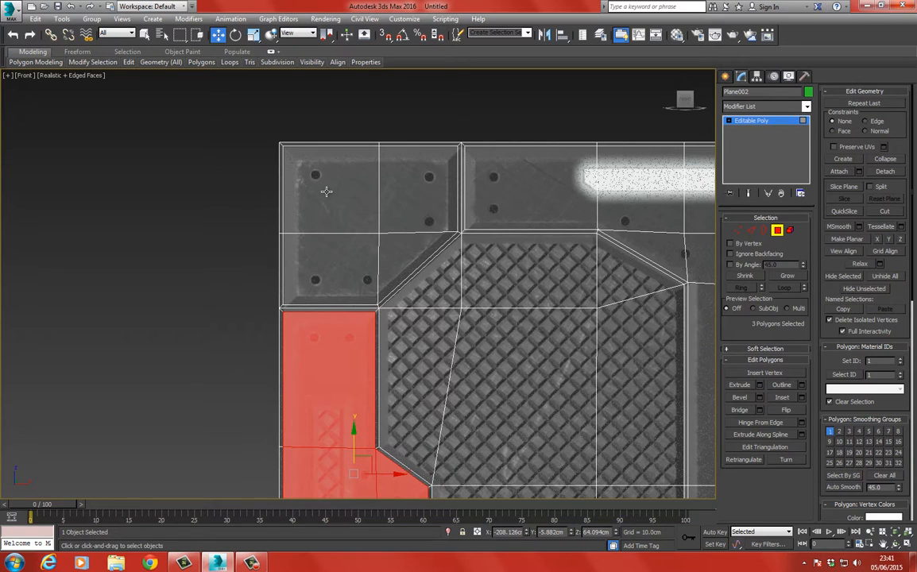
mouse_move(326, 191)
middle_down()
mouse_move(330, 202)
mouse_move(330, 157)
mouse_move(331, 179)
middle_up()
scroll(321, 171, up, 3)
middle_drag(277, 150, 274, 147)
scroll(274, 147, up, 2)
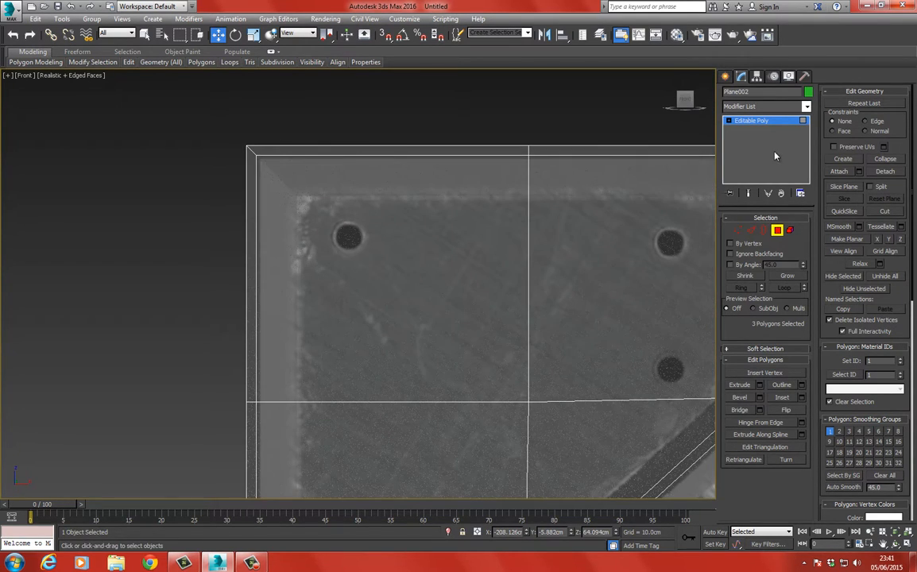
click(759, 121)
scroll(381, 159, down, 4)
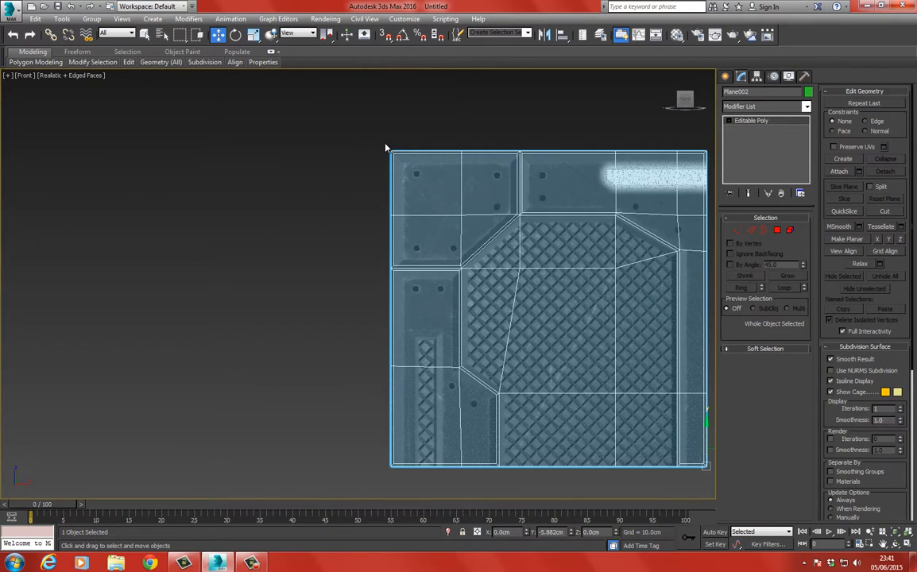
scroll(385, 148, up, 5)
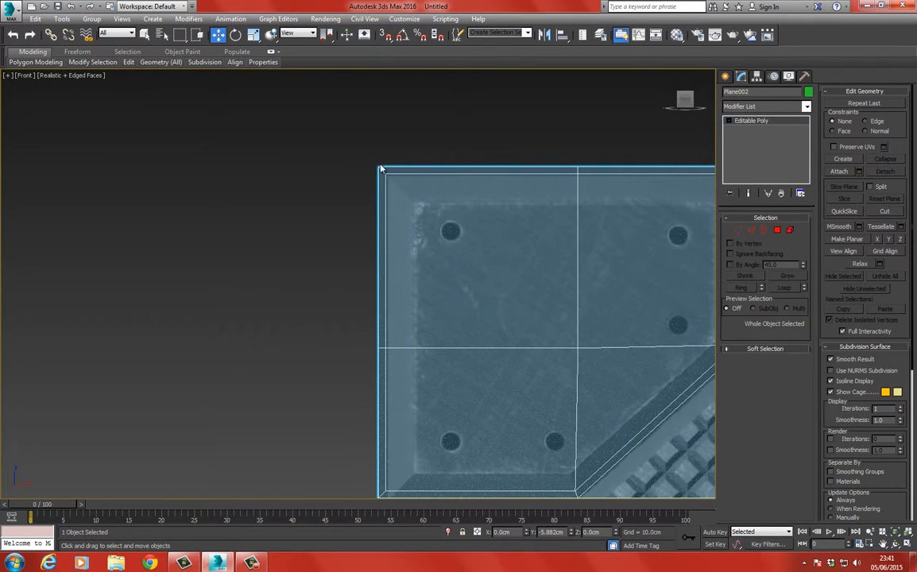
middle_drag(399, 183, 399, 166)
middle_drag(407, 274, 426, 148)
click(352, 298)
scroll(437, 334, up, 2)
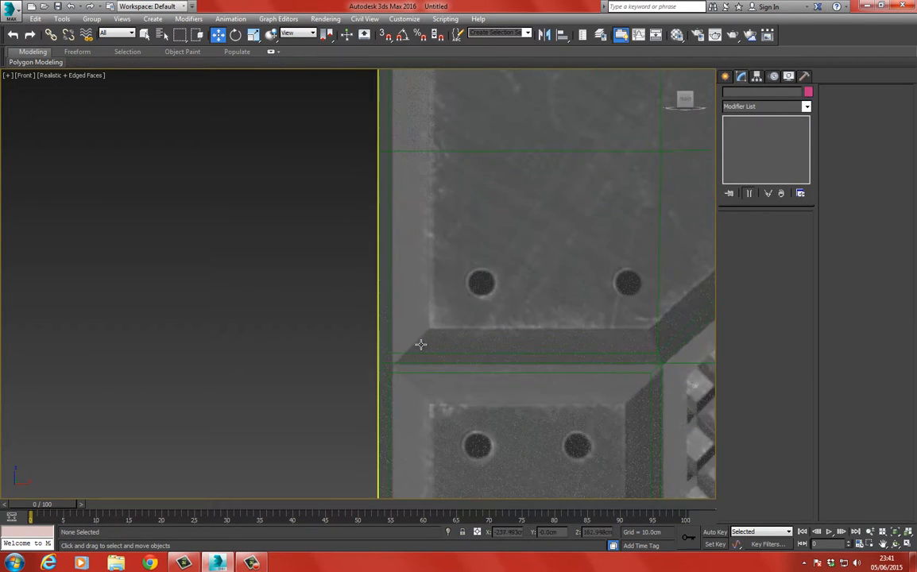
click(412, 352)
scroll(417, 349, up, 1)
middle_drag(417, 349, 382, 315)
scroll(385, 296, down, 3)
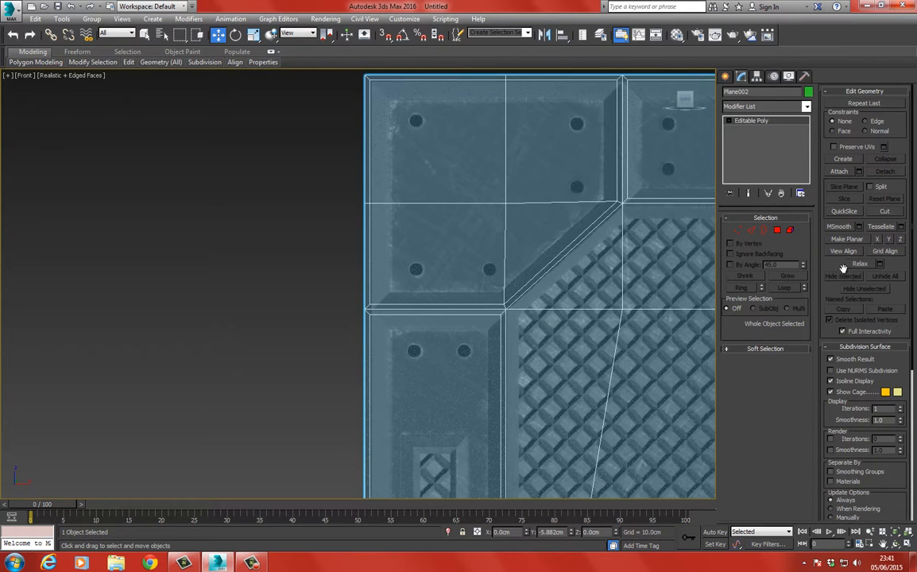
click(776, 230)
middle_drag(490, 198, 426, 176)
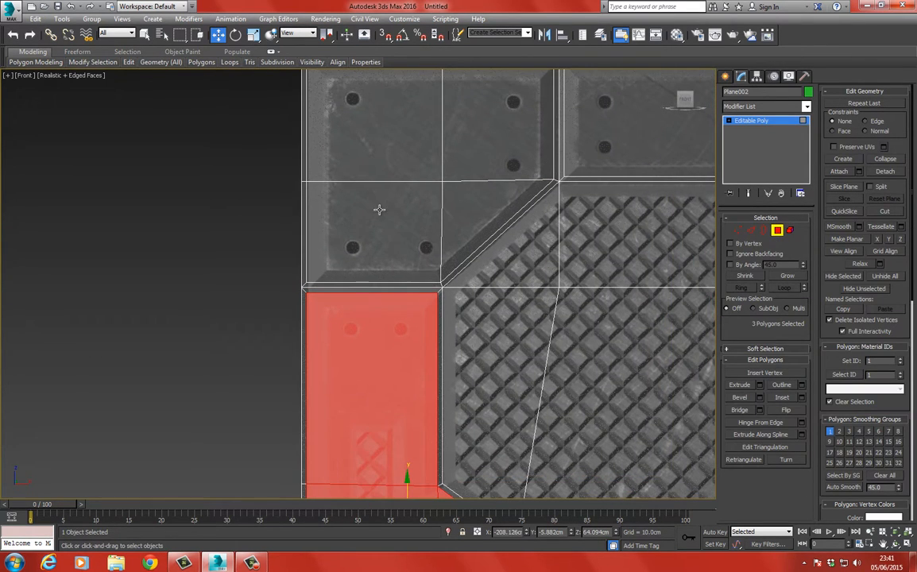
ctrl+click(385, 206)
ctrl+click(451, 196)
ctrl+click(455, 136)
ctrl+click(394, 127)
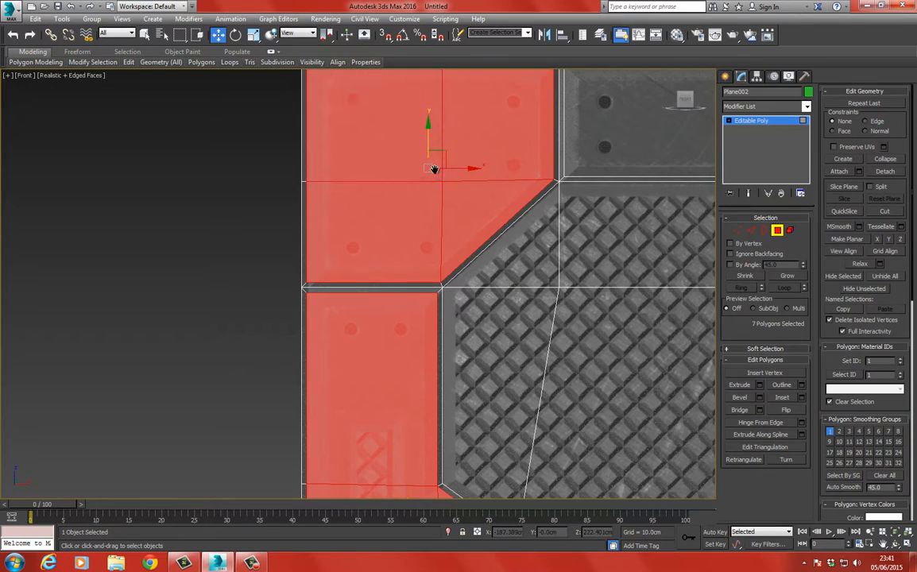
middle_drag(395, 127, 380, 203)
middle_drag(297, 169, 134, 163)
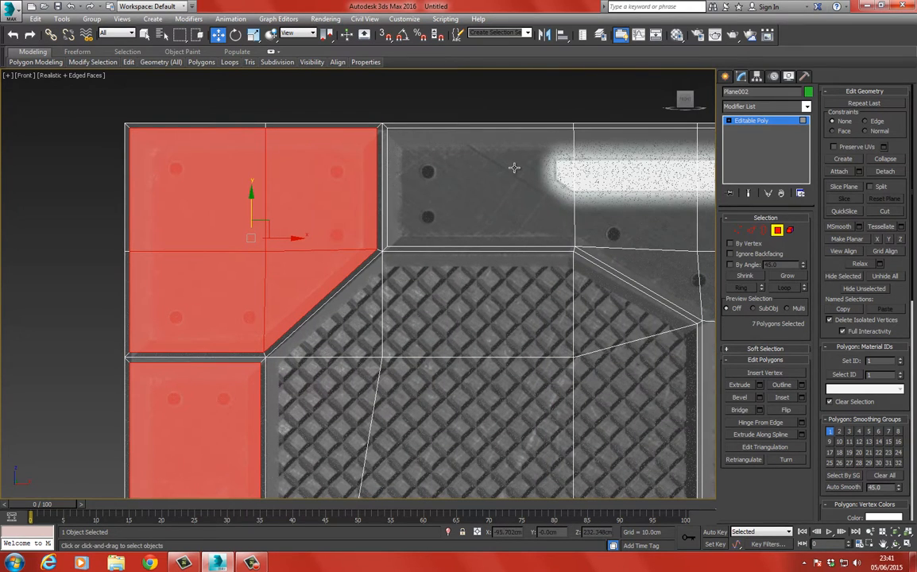
ctrl+click(464, 153)
click(144, 34)
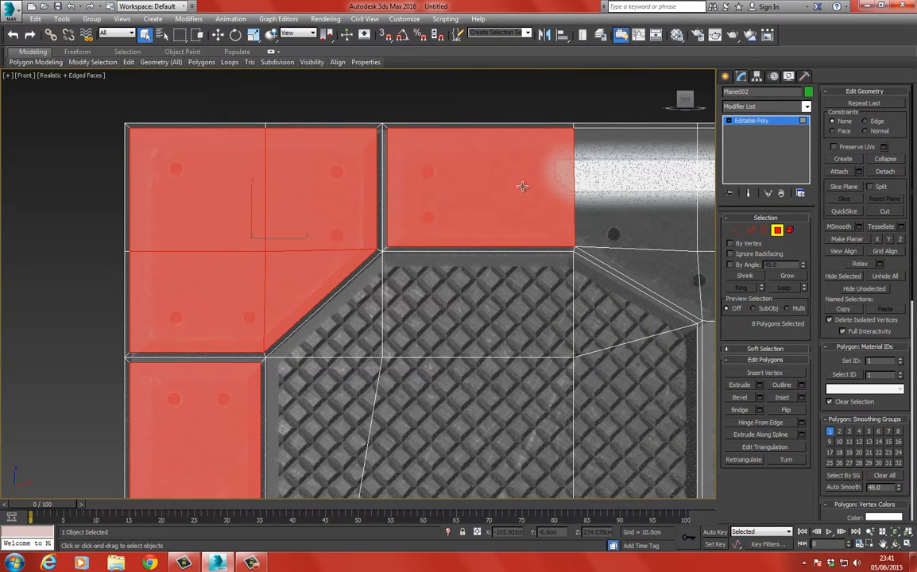
middle_drag(636, 189, 474, 176)
ctrl+click(481, 174)
ctrl+click(505, 248)
ctrl+click(570, 249)
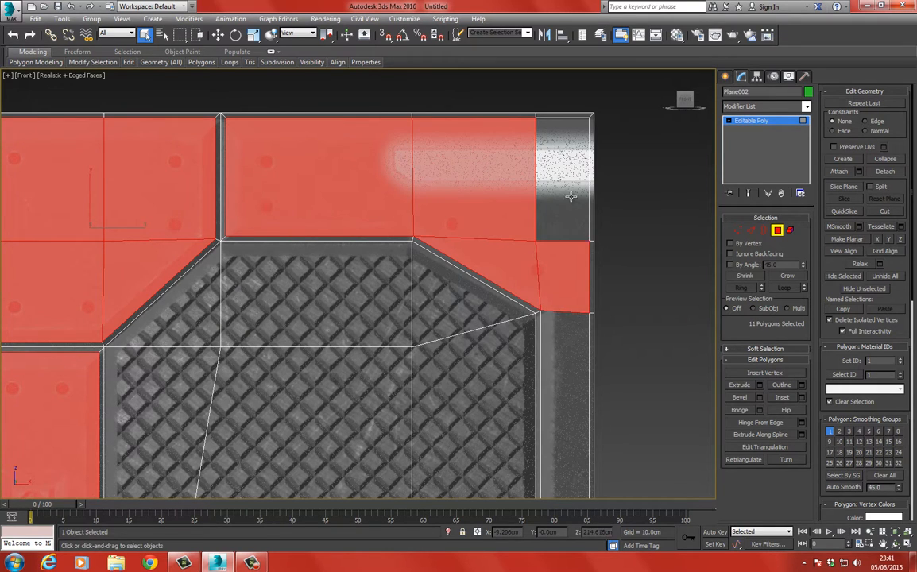
ctrl+click(572, 197)
middle_drag(535, 318, 469, 163)
ctrl+click(500, 238)
middle_drag(485, 316, 507, 76)
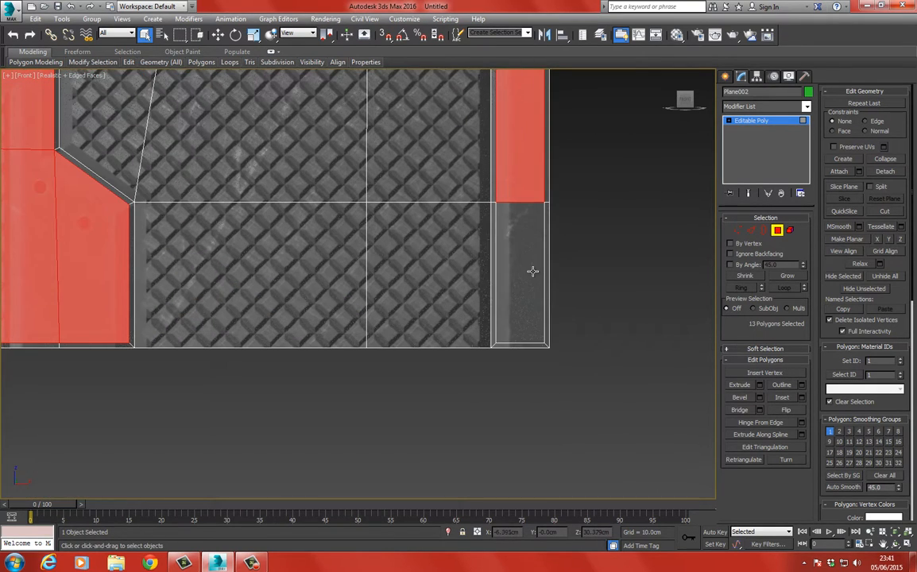
ctrl+click(533, 270)
middle_drag(529, 293, 524, 229)
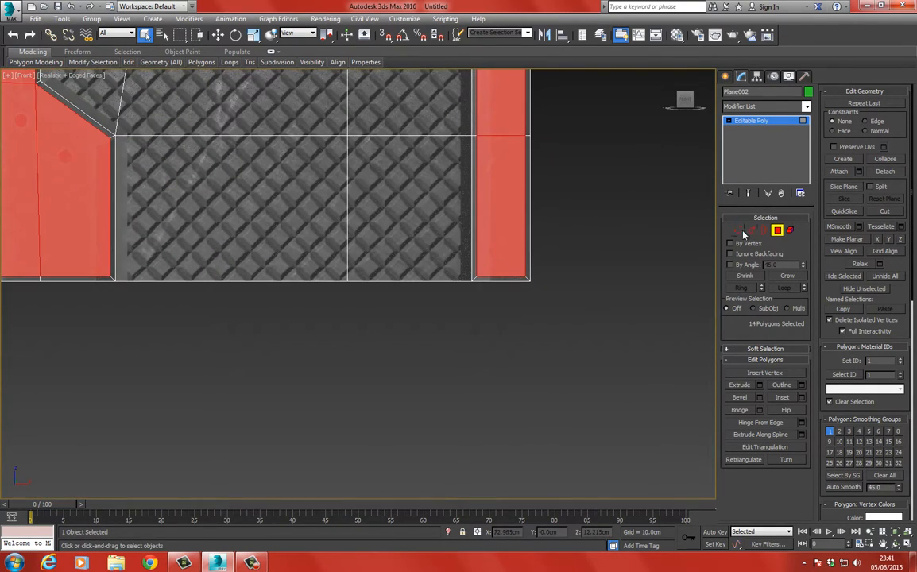
click(514, 311)
- Delete the thin border polygons along the bottom and right outer edges of the right-hand strip and switch to vertex editing
scroll(513, 311, up, 2)
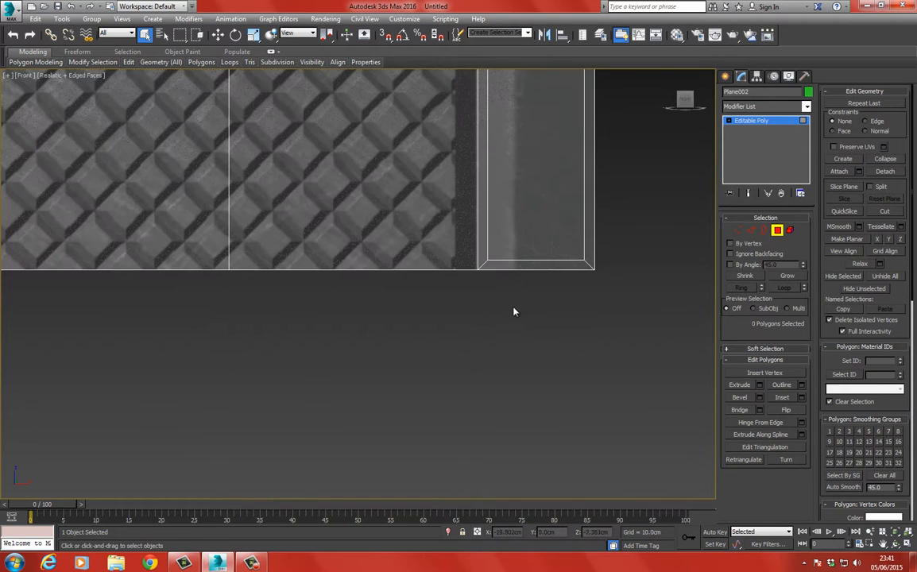
drag(544, 271, 555, 264)
key(Delete)
drag(622, 219, 594, 271)
key(Delete)
click(738, 230)
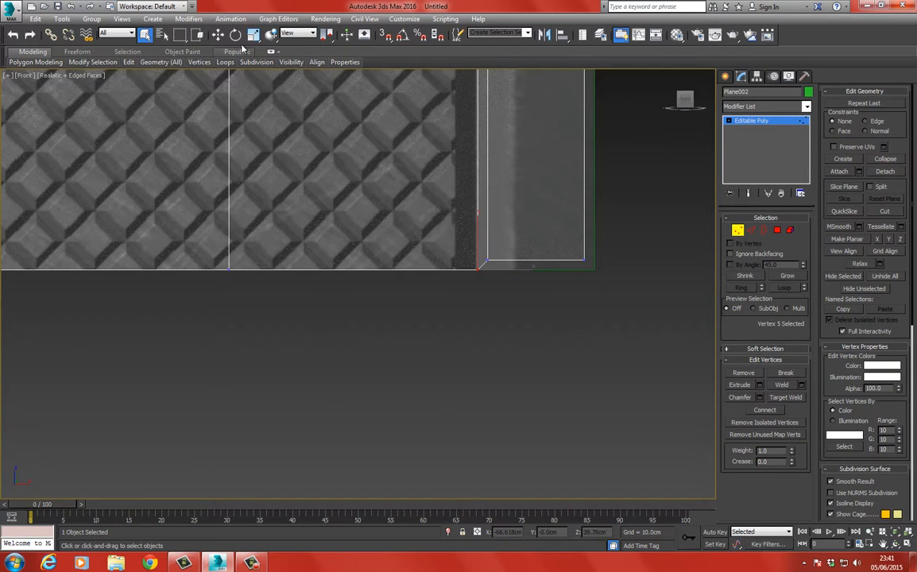
- Set the Z position of the two lower vertices of the right-hand strip to 0 cm
key(w)
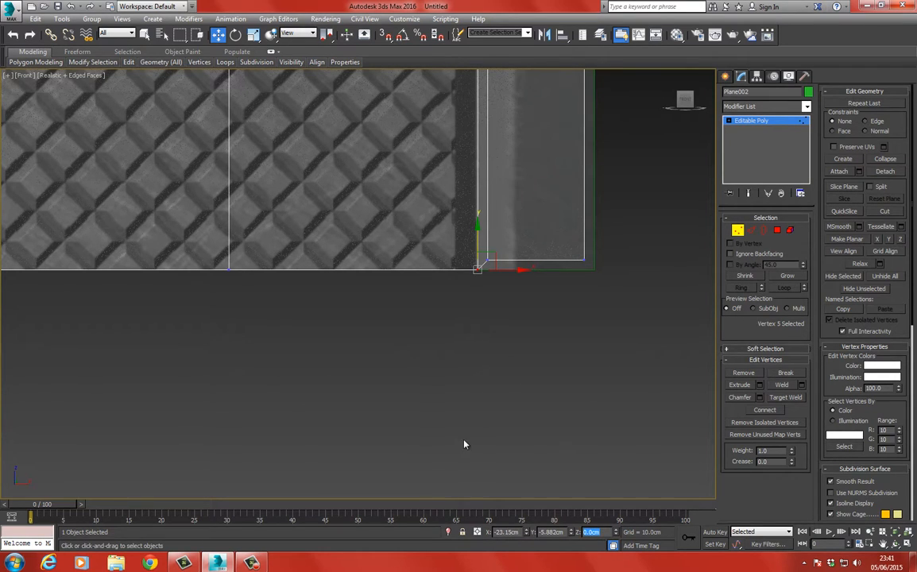
drag(641, 229, 484, 279)
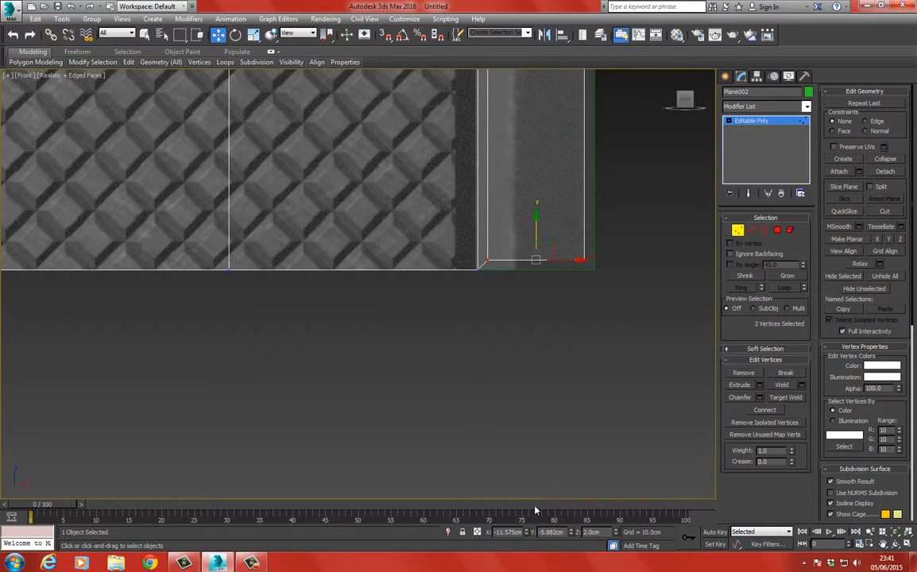
double_click(601, 533)
key(Return)
middle_drag(575, 219, 530, 304)
middle_drag(563, 73, 502, 218)
scroll(502, 215, down, 3)
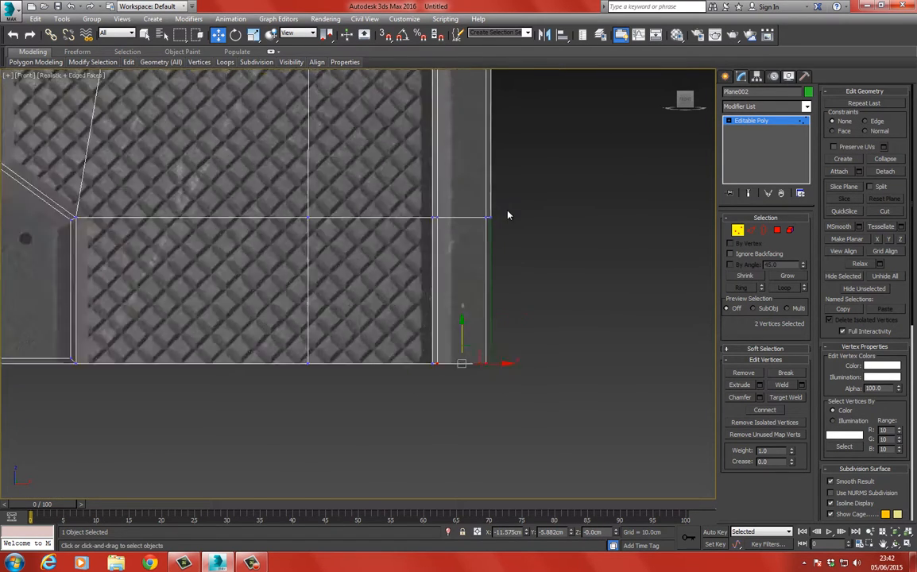
- Check the X position of the strip's outer-edge vertex and delete the remaining thin border polygon along the strip's right outer edge
scroll(509, 215, up, 5)
drag(513, 95, 459, 151)
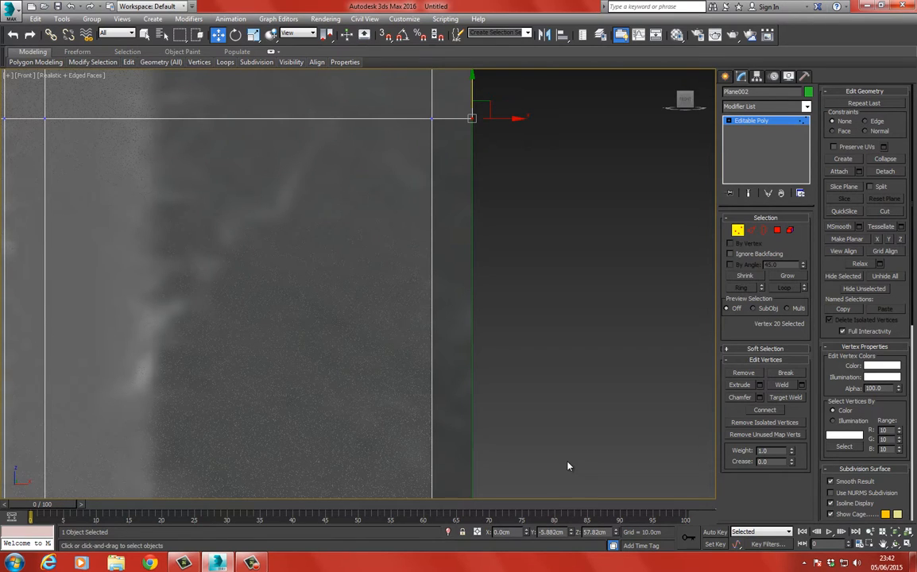
double_click(520, 533)
click(777, 231)
scroll(466, 198, down, 2)
middle_drag(465, 199, 397, 369)
click(394, 207)
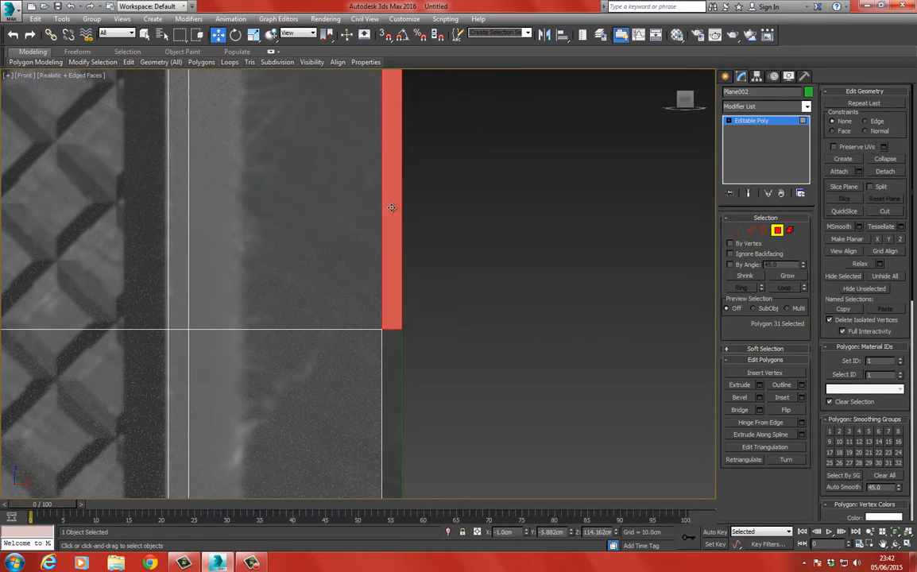
key(Delete)
- Delete the thin border polygons along the right outer edge of the upper-right plate
scroll(397, 205, down, 1)
middle_drag(397, 205, 394, 332)
scroll(395, 336, down, 4)
scroll(458, 288, up, 4)
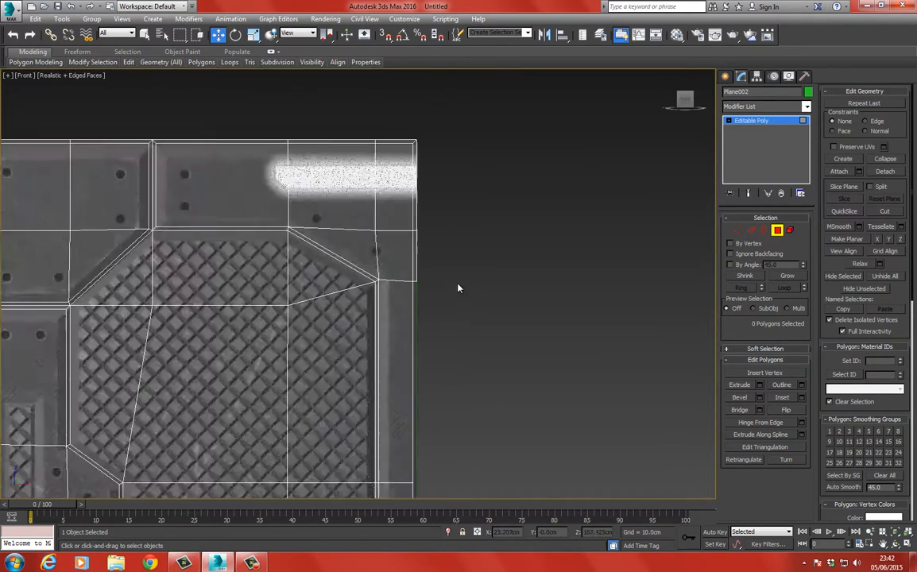
middle_drag(458, 289, 476, 322)
drag(488, 102, 381, 440)
scroll(458, 325, down, 2)
middle_drag(458, 326, 454, 269)
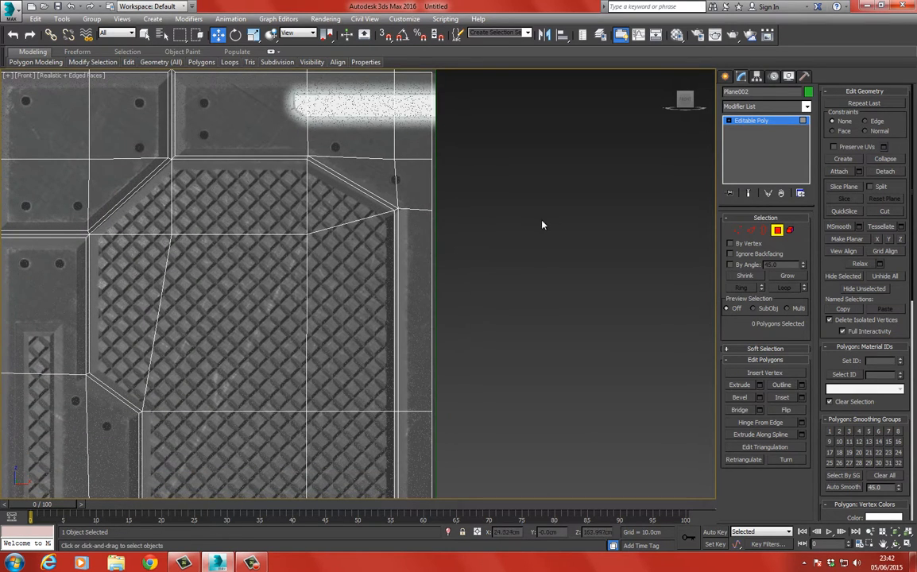
- Select the five vertices along the panel's right edge and set their X position to 0 cm
click(738, 230)
scroll(518, 185, down, 3)
drag(459, 120, 430, 373)
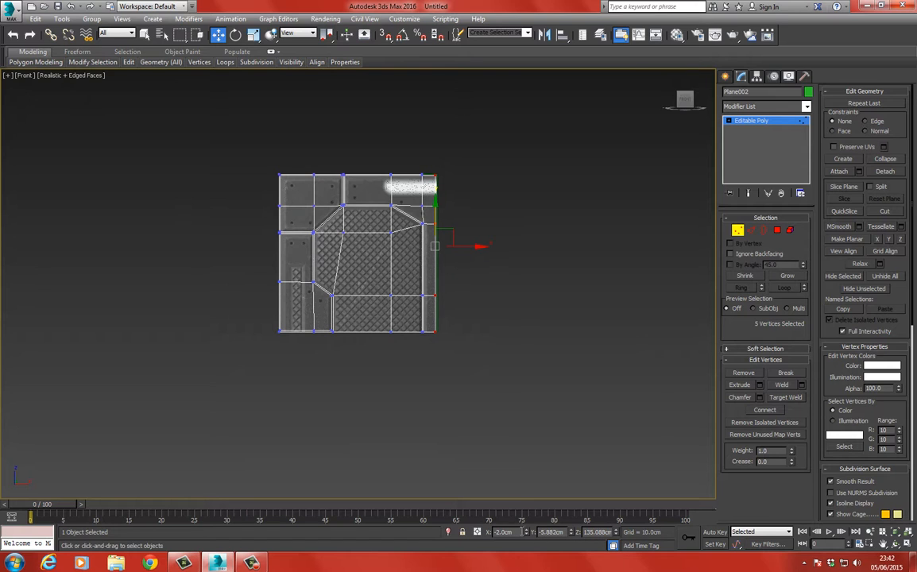
double_click(521, 531)
text(0)
key(Return)
- Extend the open top edge at the panel's upper-right corner upward by about 1.2 cm to form a new border polygon
middle_drag(448, 209, 455, 280)
scroll(442, 228, up, 8)
middle_drag(370, 315, 373, 210)
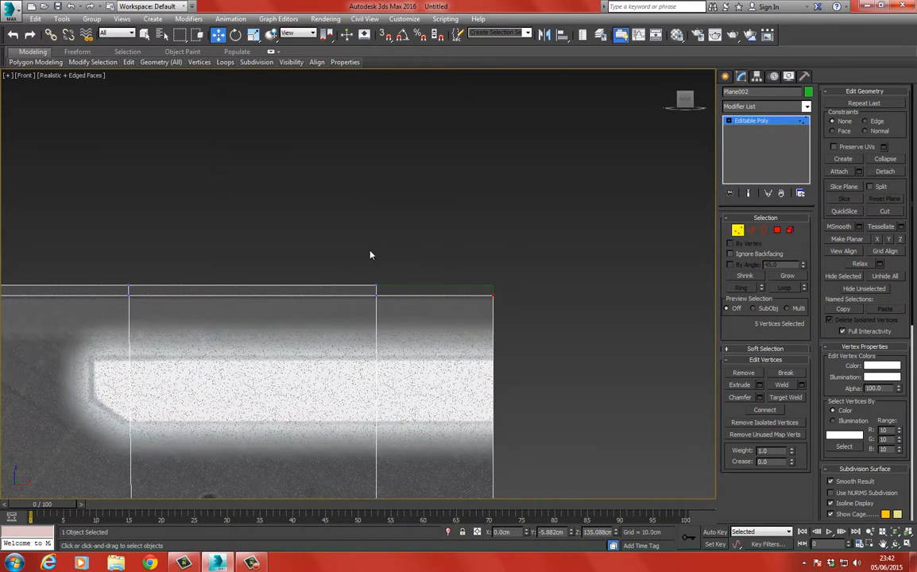
scroll(286, 264, down, 2)
middle_drag(286, 264, 388, 230)
scroll(265, 234, down, 2)
middle_drag(266, 235, 337, 225)
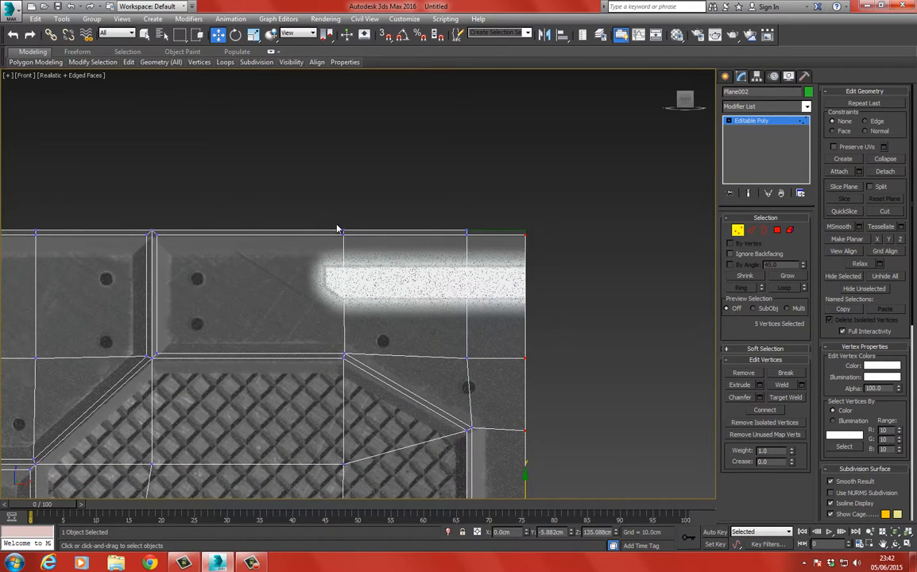
middle_drag(223, 204, 164, 213)
scroll(395, 221, up, 2)
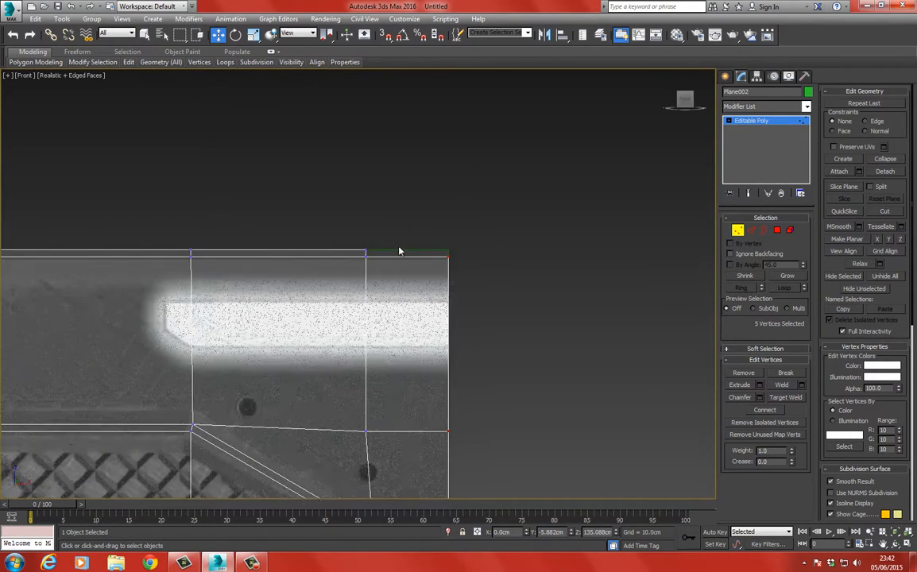
scroll(400, 252, up, 2)
click(751, 230)
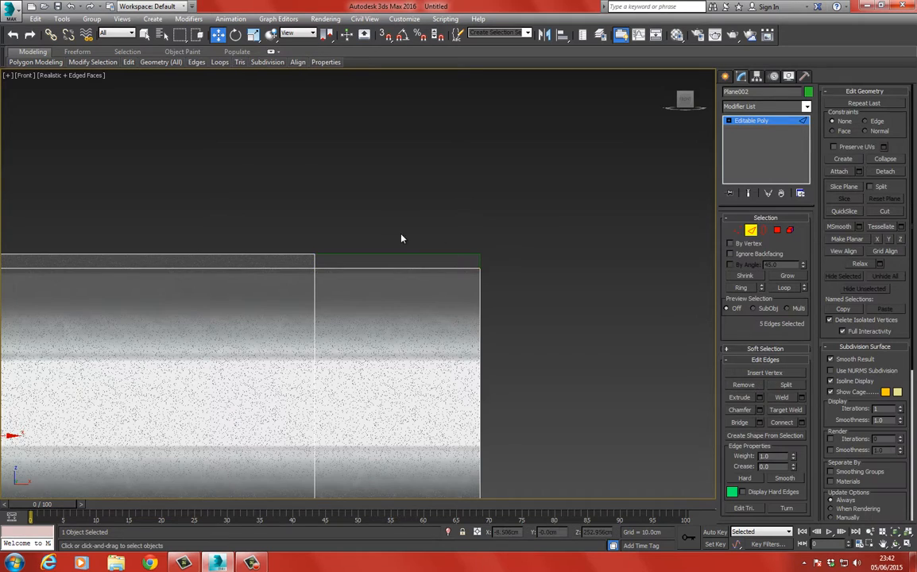
click(397, 268)
scroll(399, 274, up, 2)
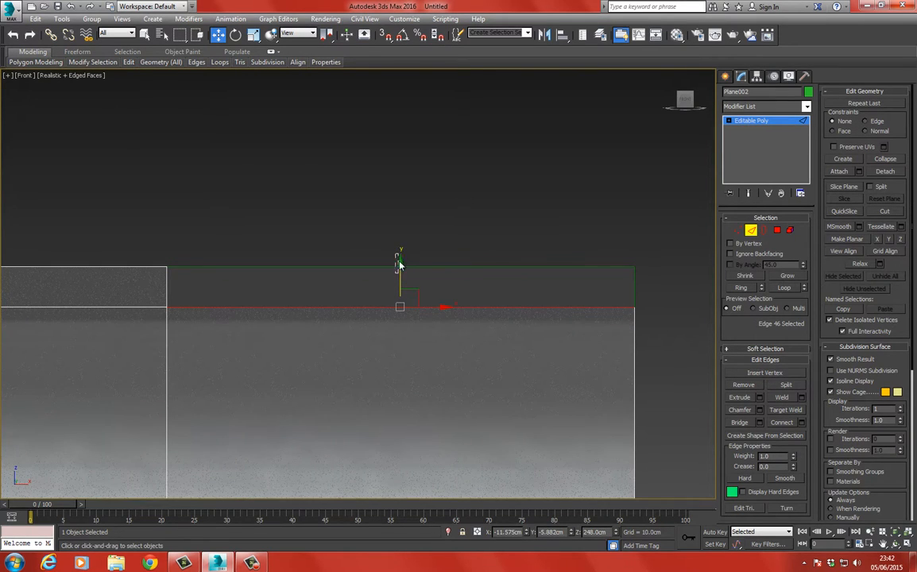
shift+drag(401, 275, 401, 251)
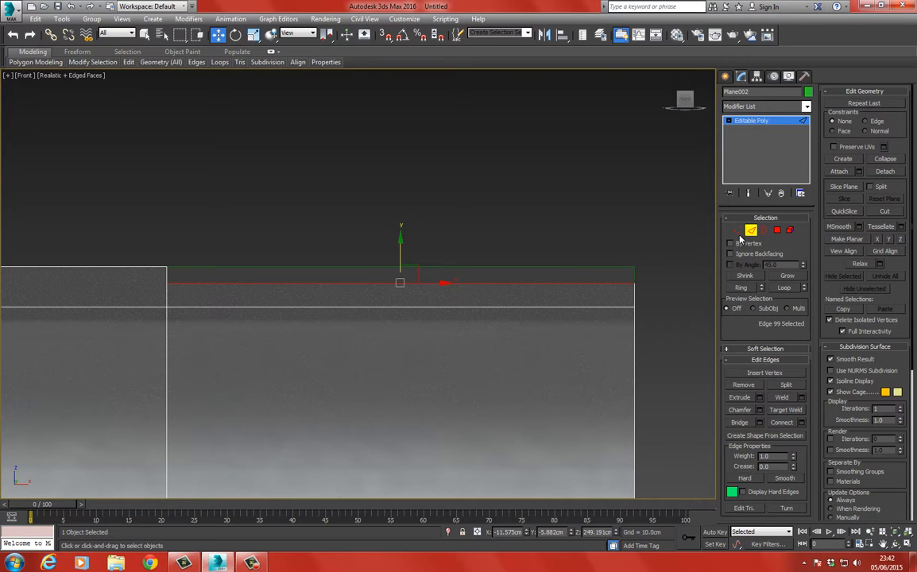
- Target-weld the new border polygon's upper-left vertex onto the adjacent border's top vertex
key(1)
drag(163, 275, 165, 278)
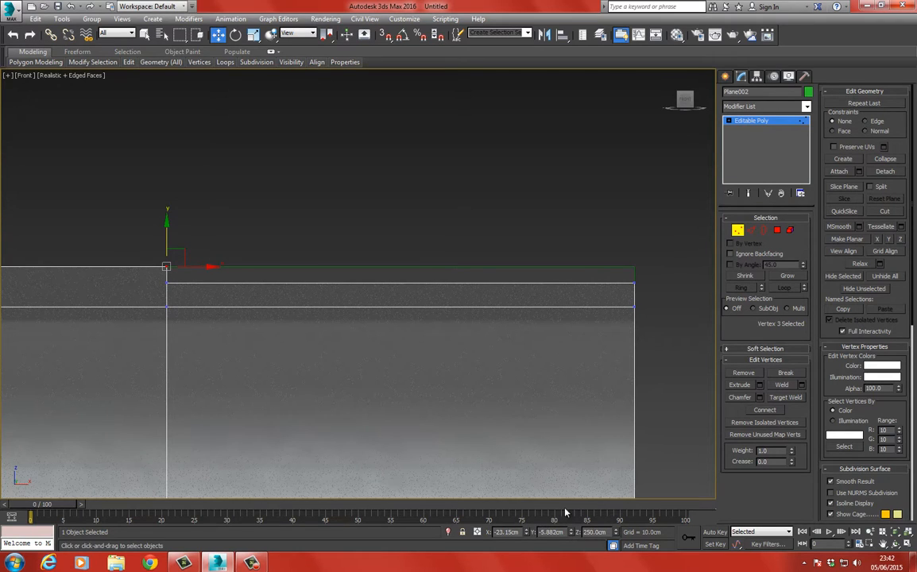
drag(575, 532, 569, 483)
double_click(600, 532)
right_click(164, 285)
click(143, 361)
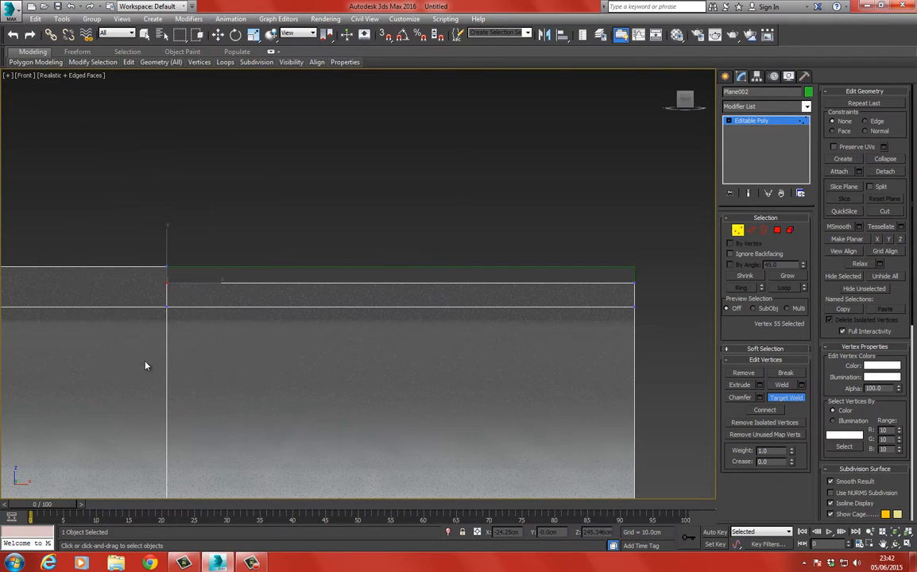
click(166, 284)
click(167, 266)
click(218, 34)
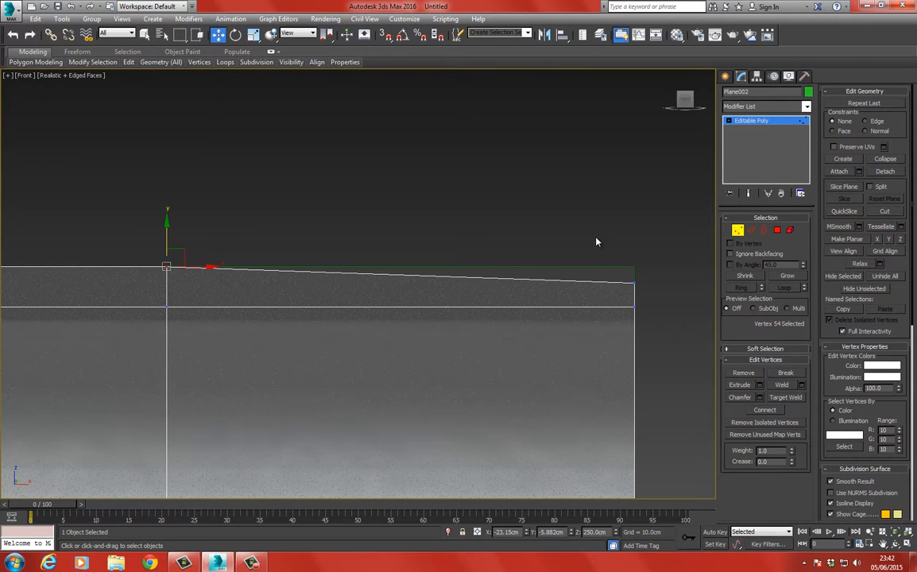
- Set the Z position of the panel's top-right corner vertex to 250 cm
drag(647, 296, 647, 296)
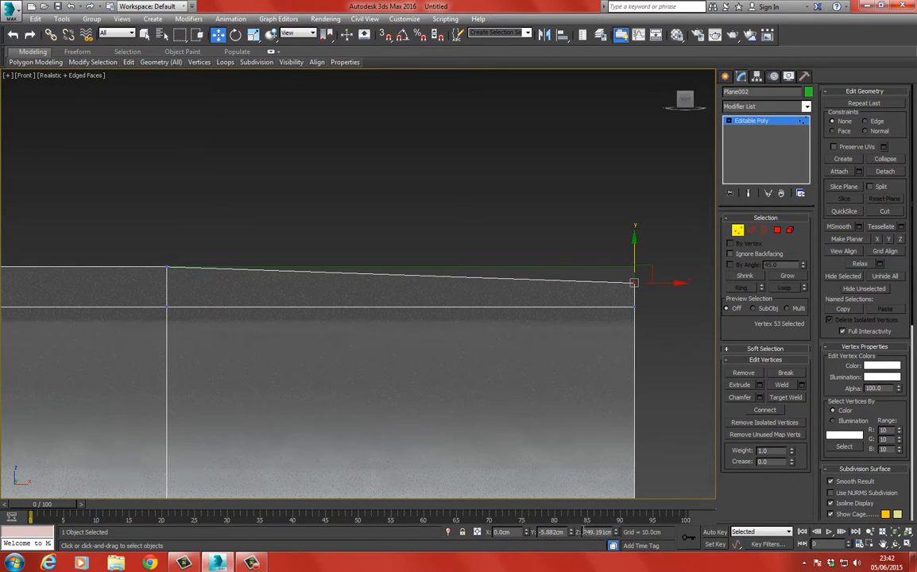
double_click(598, 533)
text(250.0cm)
key(Return)
scroll(482, 313, down, 2)
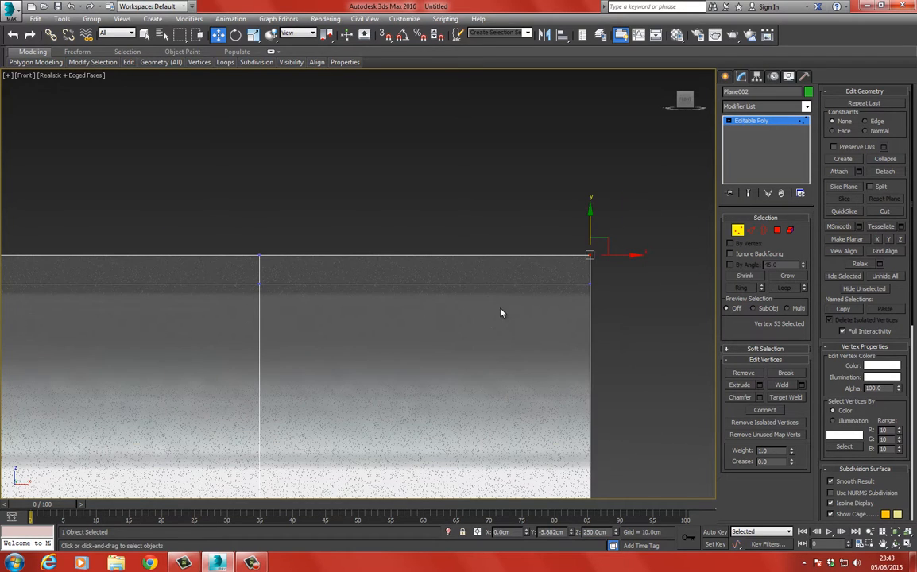
- Select the seven polygons of the upper-right plate and right-hand strip, leaving out the thin borders
click(777, 230)
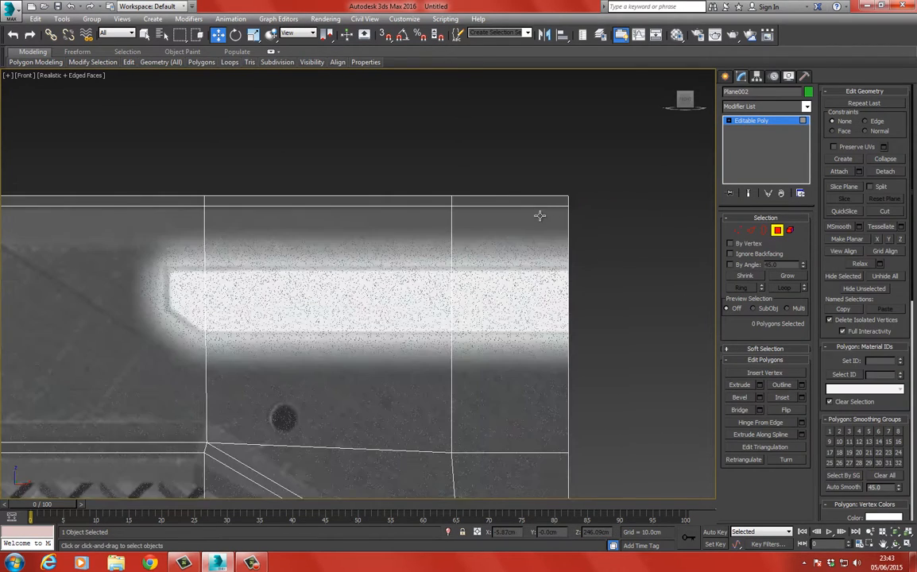
scroll(251, 207, down, 3)
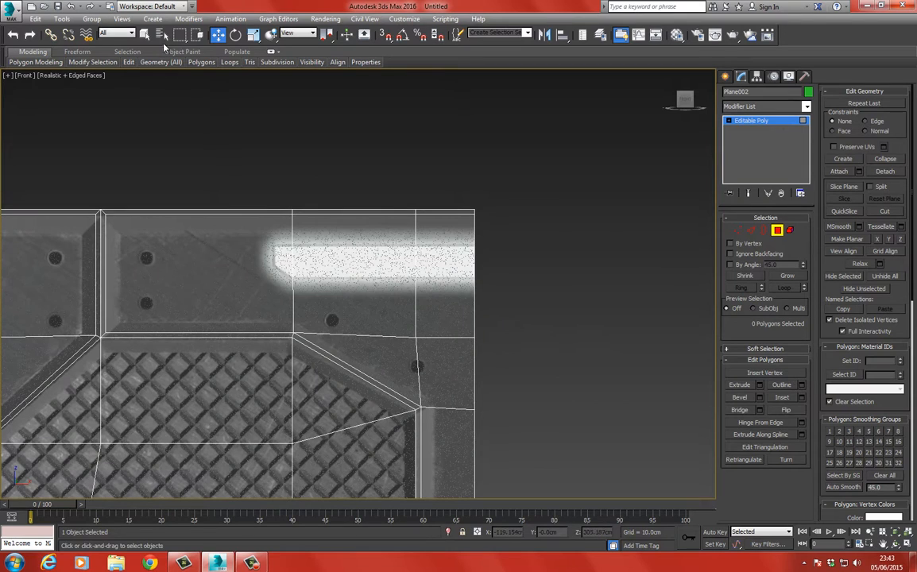
click(144, 34)
drag(233, 292, 231, 292)
ctrl+drag(485, 315, 388, 377)
middle_drag(475, 368, 443, 231)
scroll(443, 229, down, 2)
ctrl+drag(494, 227, 435, 373)
middle_drag(424, 438, 426, 214)
scroll(425, 213, down, 2)
ctrl+drag(436, 315, 434, 316)
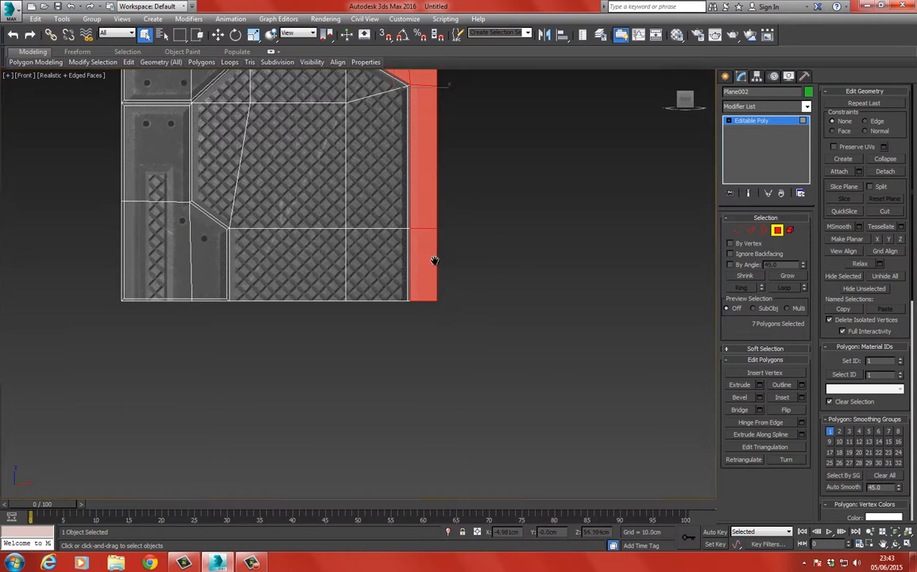
- Add the four polygons of the upper-left corner plate to the selection
middle_drag(434, 262, 483, 396)
scroll(483, 396, down, 3)
middle_drag(304, 233, 418, 255)
scroll(417, 255, up, 6)
ctrl+click(371, 247)
ctrl+click(442, 254)
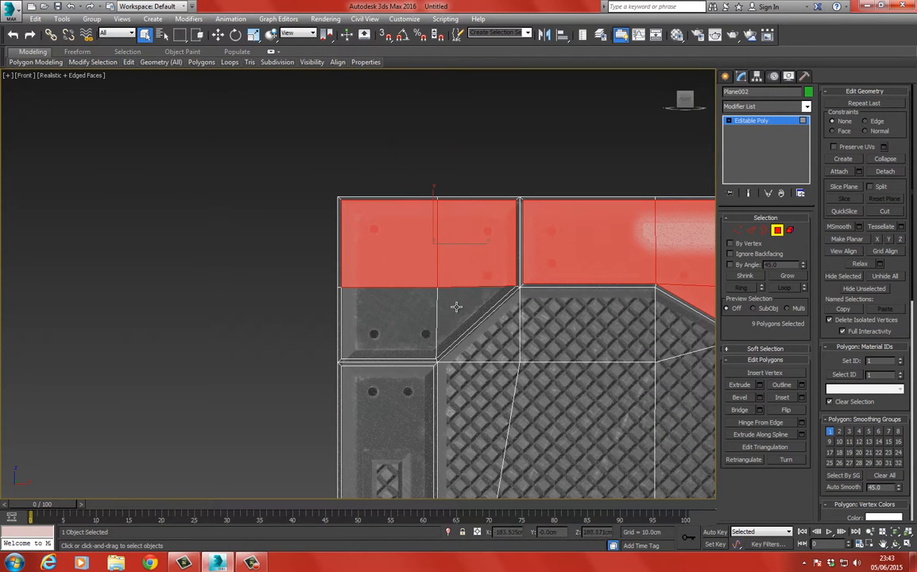
ctrl+click(455, 305)
ctrl+click(403, 328)
- Add the three polygons of the lower-left plate to the selection
ctrl+click(374, 399)
middle_drag(374, 399, 351, 221)
scroll(351, 221, down, 2)
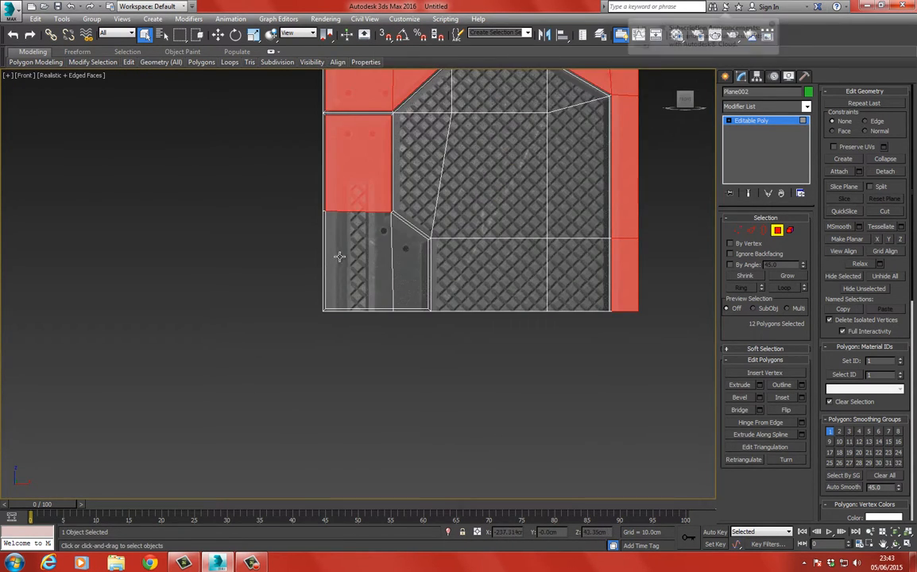
ctrl+click(340, 256)
ctrl+click(399, 294)
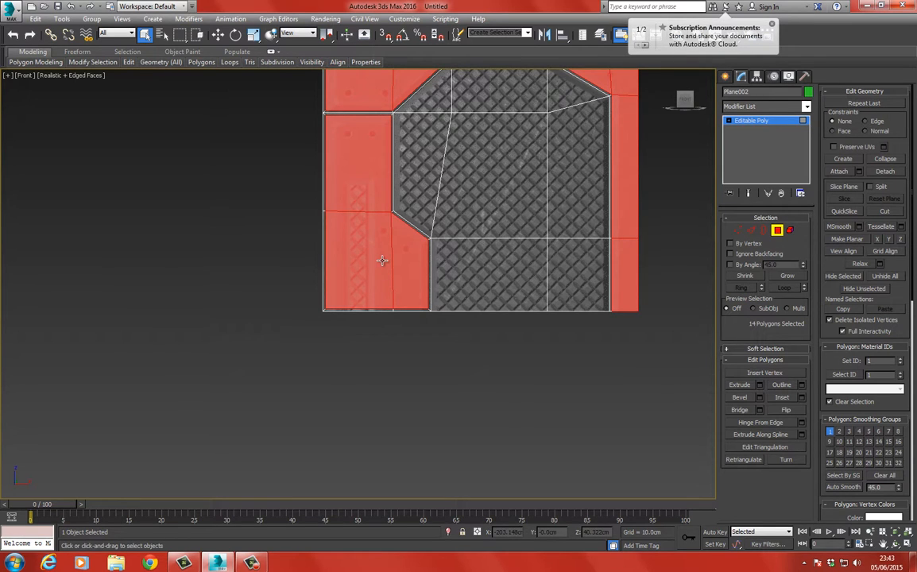
middle_drag(393, 220, 366, 264)
scroll(416, 217, up, 2)
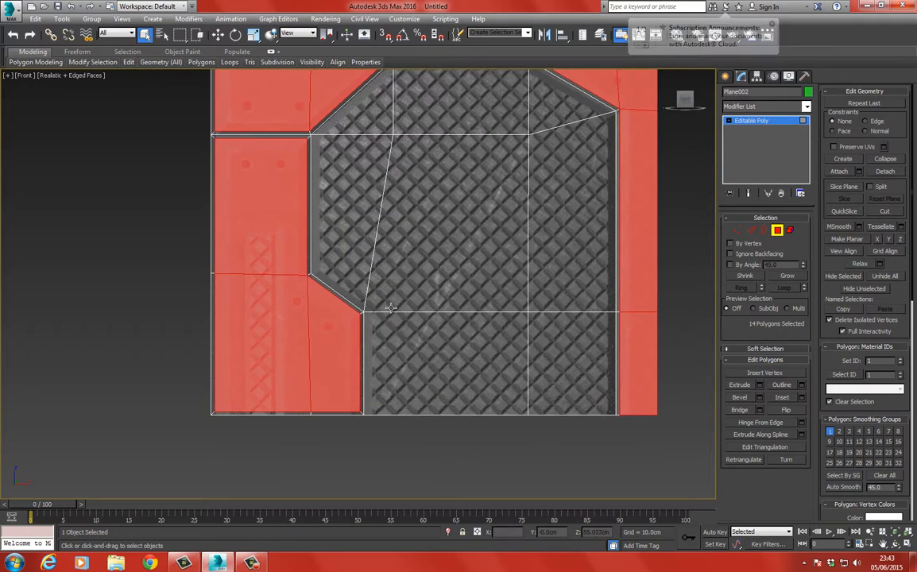
- Switch to an angled perspective view and inset the selected plate polygons to form a wide bevel border matching the texture
key(ctrl+r)
drag(390, 213, 385, 255)
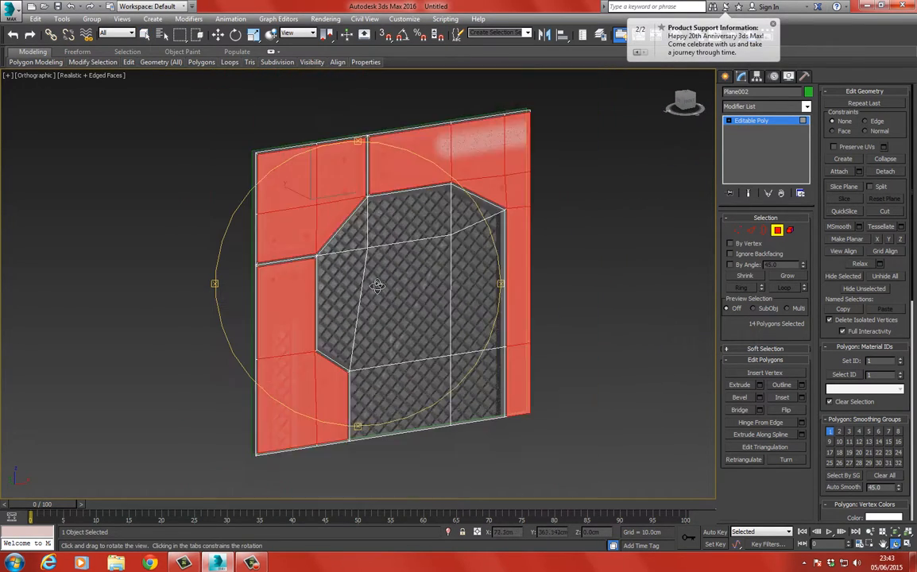
scroll(385, 255, down, 2)
key(p)
mouse_move(408, 213)
mouse_down()
mouse_move(455, 196)
mouse_move(379, 208)
mouse_move(407, 209)
mouse_up()
scroll(373, 208, up, 4)
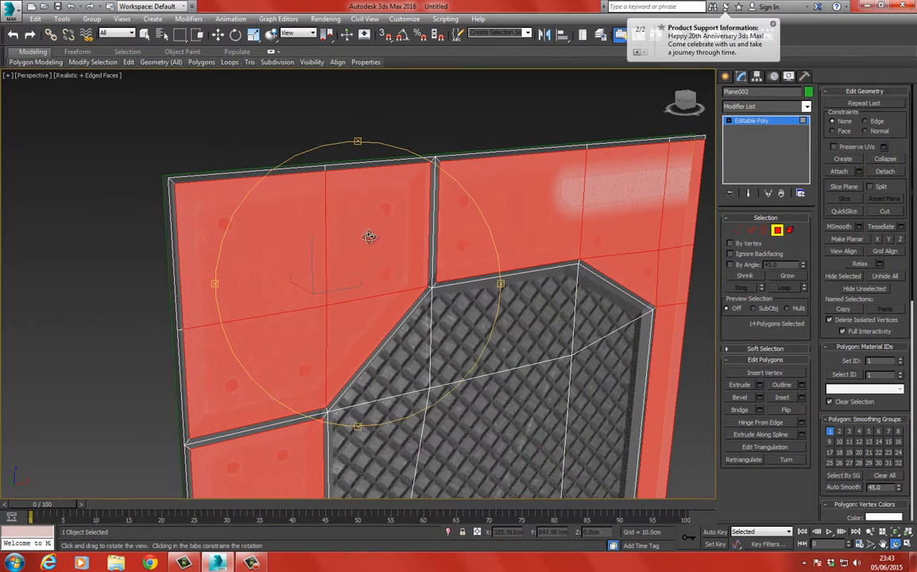
drag(353, 235, 356, 168)
key(w)
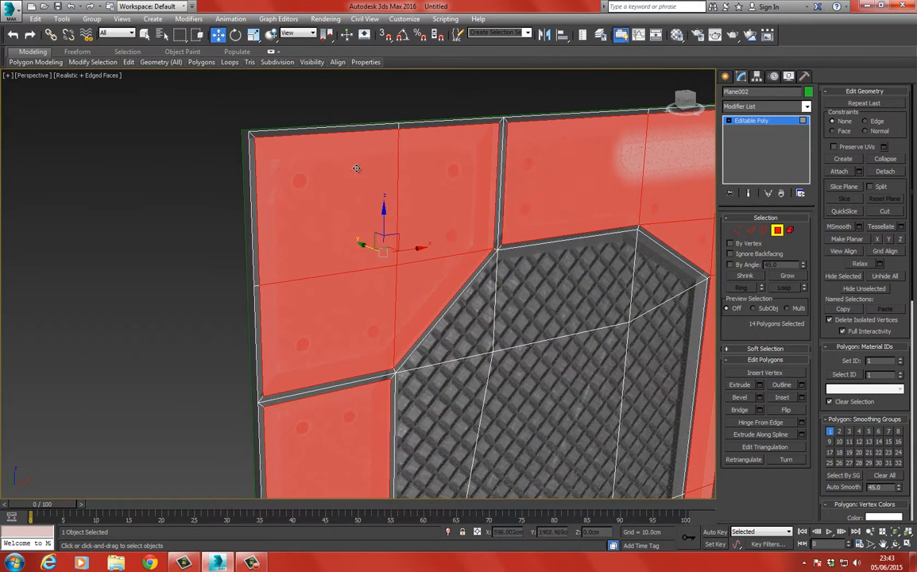
right_click(400, 168)
click(350, 211)
mouse_move(358, 213)
mouse_down()
mouse_move(360, 200)
mouse_move(362, 238)
mouse_move(359, 229)
mouse_up()
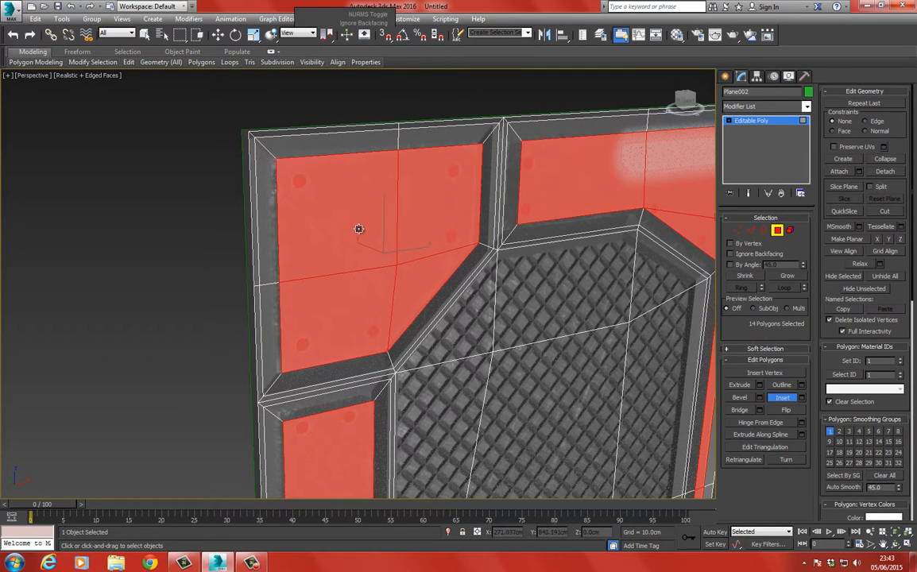
- Move the inset plate faces outward along the Y axis to raise them with sloped sides
click(218, 35)
middle_drag(363, 246, 361, 199)
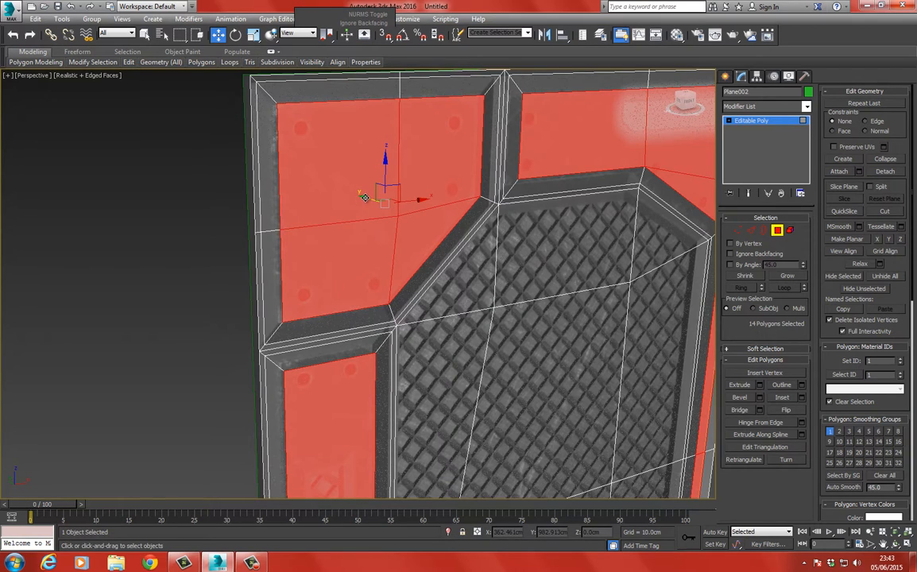
drag(364, 197, 378, 202)
middle_drag(322, 146, 340, 178)
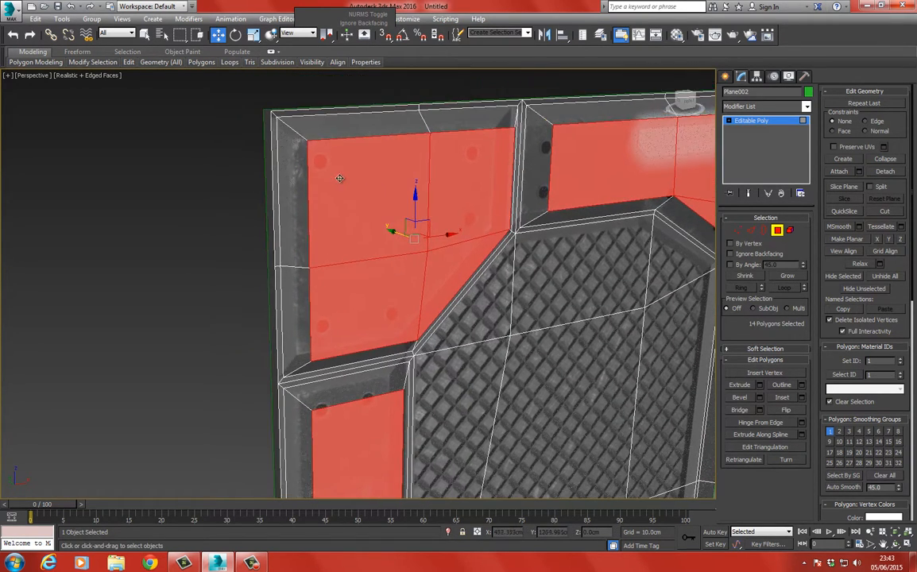
- Inset the raised plate faces again by a very small amount to add a thin border inside their edges
scroll(322, 155, up, 2)
right_click(321, 154)
click(310, 211)
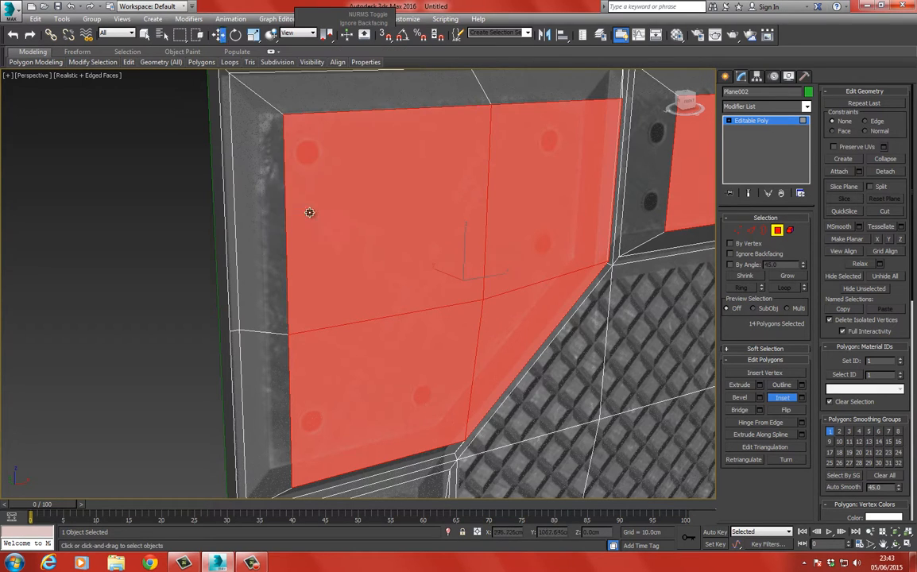
drag(313, 186, 314, 186)
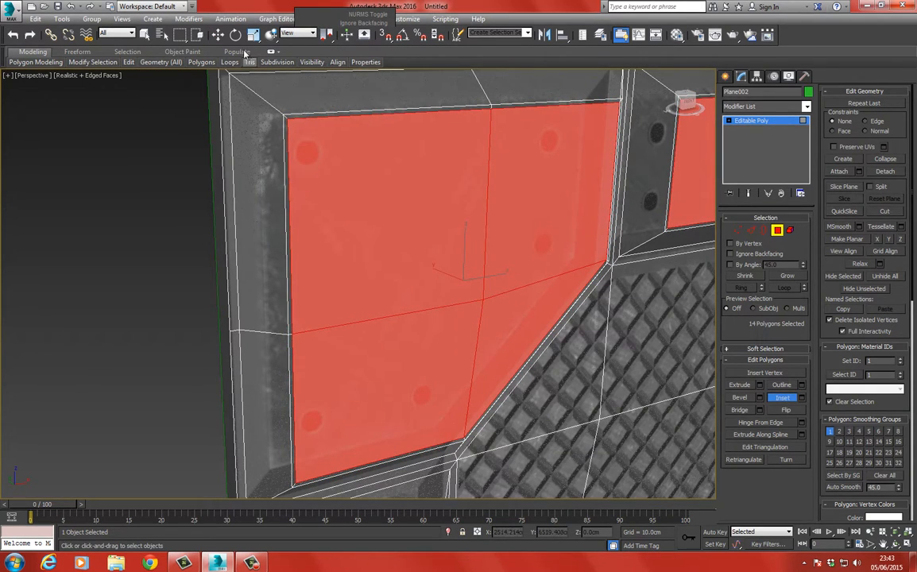
click(217, 35)
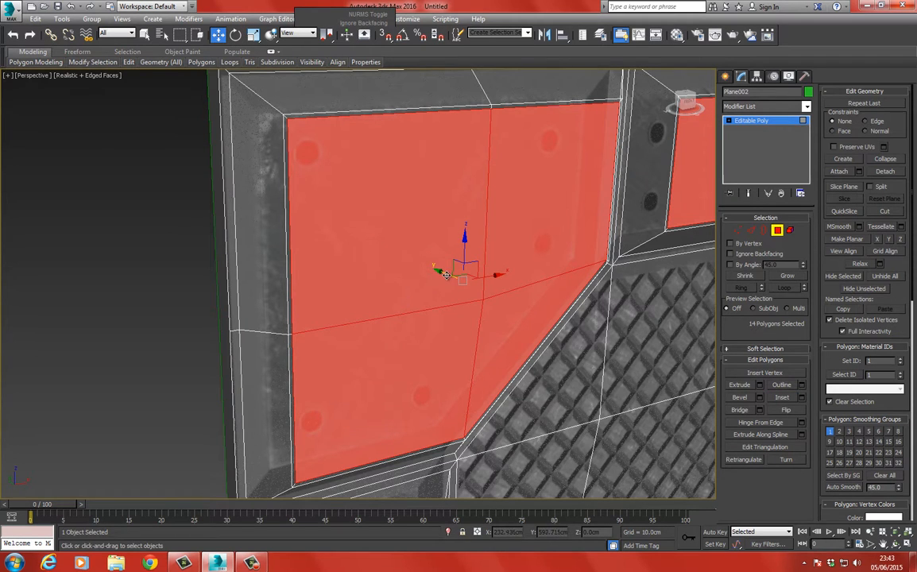
- Select all eight polygons of the central diamond-tread panel, replacing the previous plate selection
middle_drag(440, 267, 306, 295)
scroll(467, 211, up, 3)
scroll(389, 188, down, 3)
middle_drag(397, 188, 403, 154)
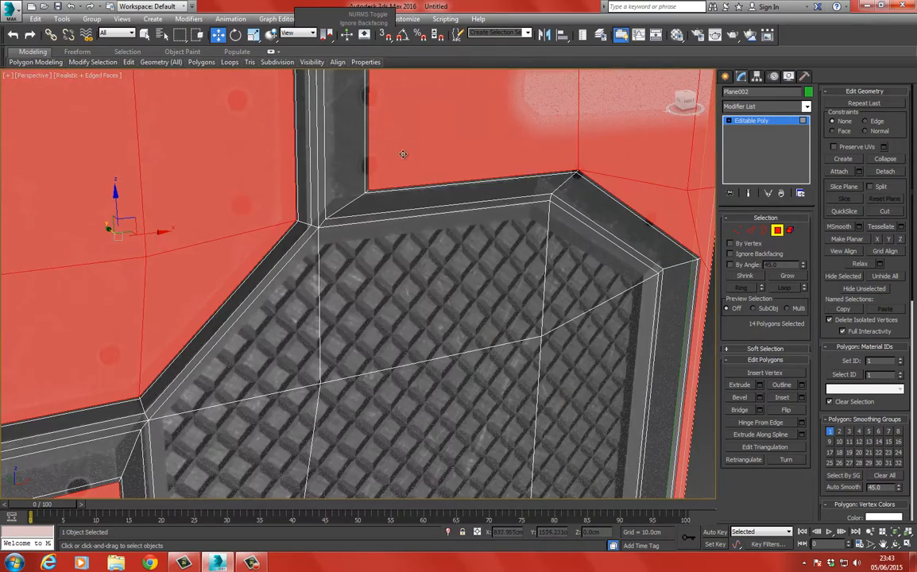
scroll(396, 171, down, 8)
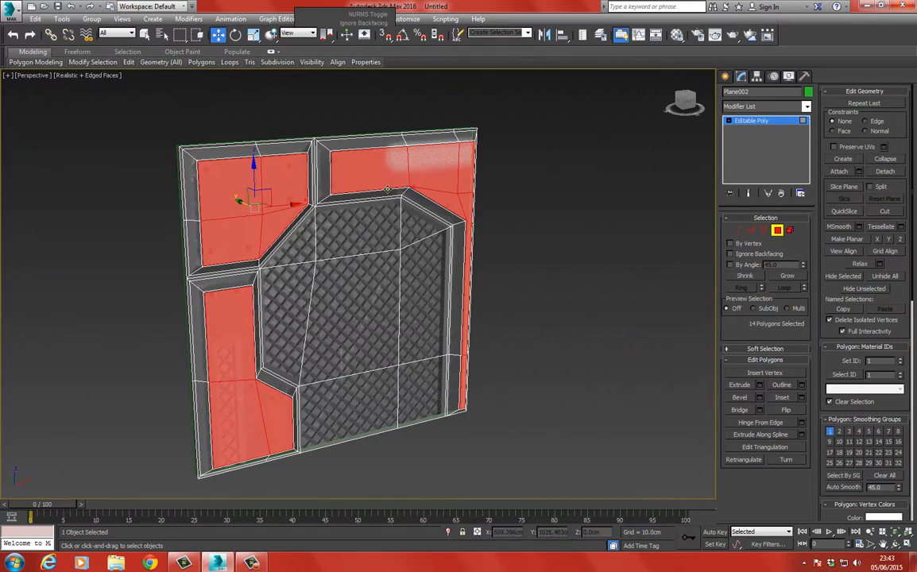
click(751, 122)
scroll(372, 225, up, 6)
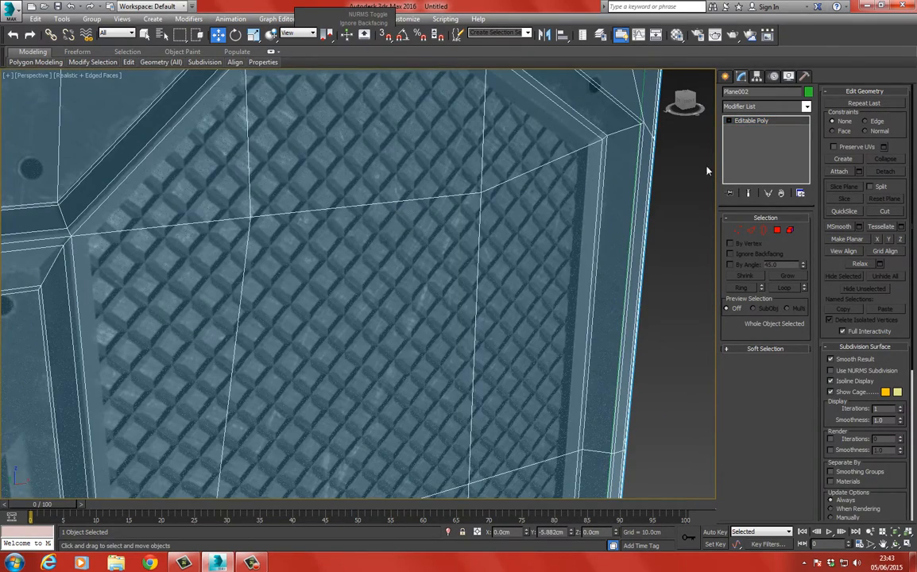
click(777, 231)
click(519, 149)
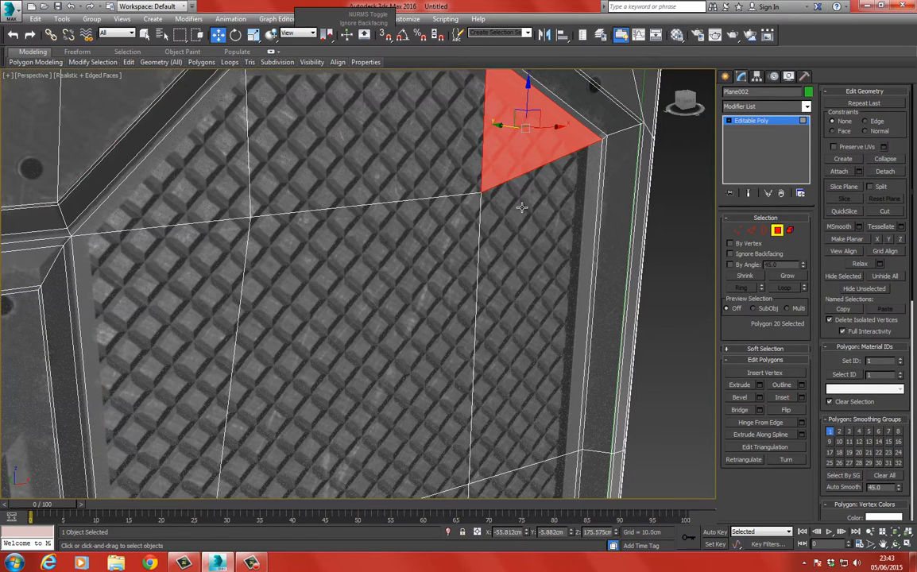
ctrl+click(509, 230)
scroll(477, 235, down, 5)
ctrl+click(472, 295)
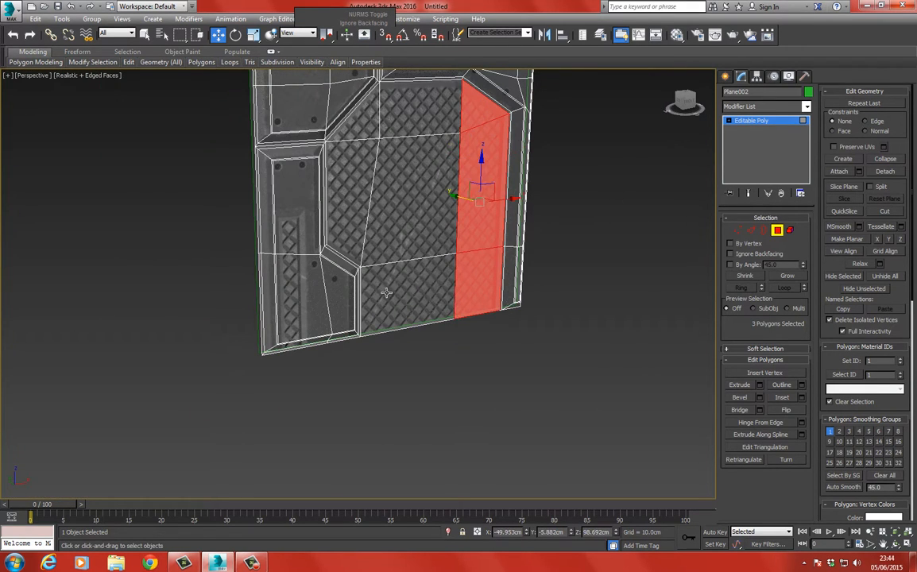
ctrl+click(405, 288)
ctrl+click(409, 199)
ctrl+click(370, 131)
ctrl+click(405, 104)
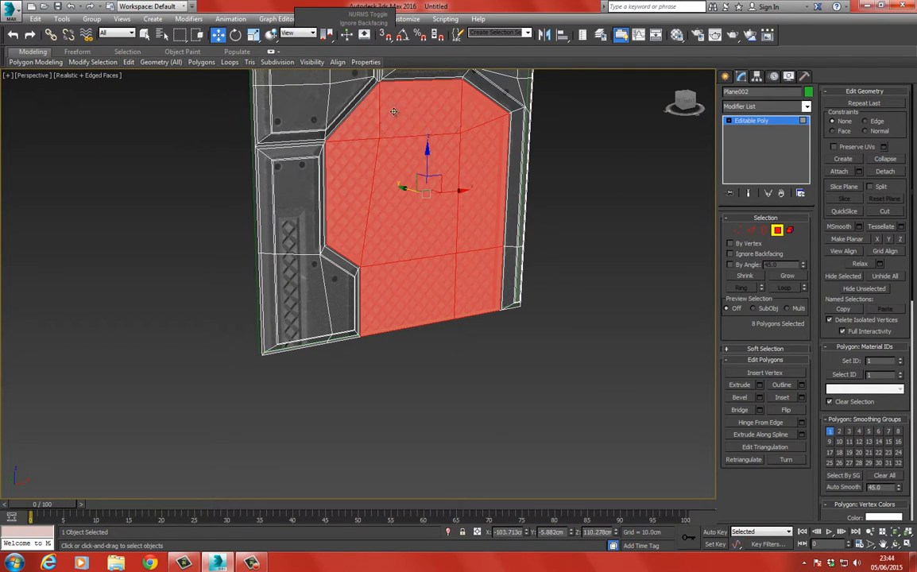
- Inset the selected central tread panel polygons slightly to add a thin border along their outline
scroll(393, 175, up, 5)
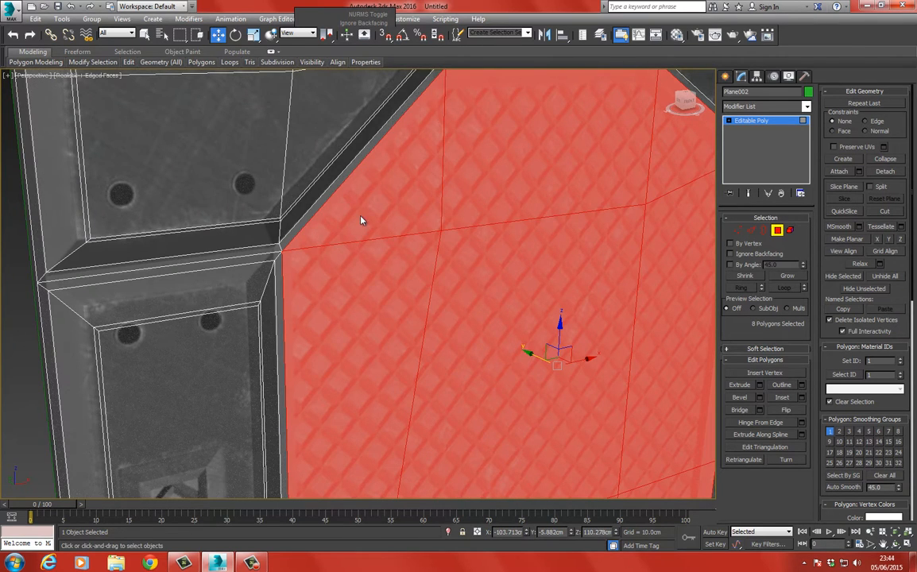
right_click(360, 221)
click(265, 267)
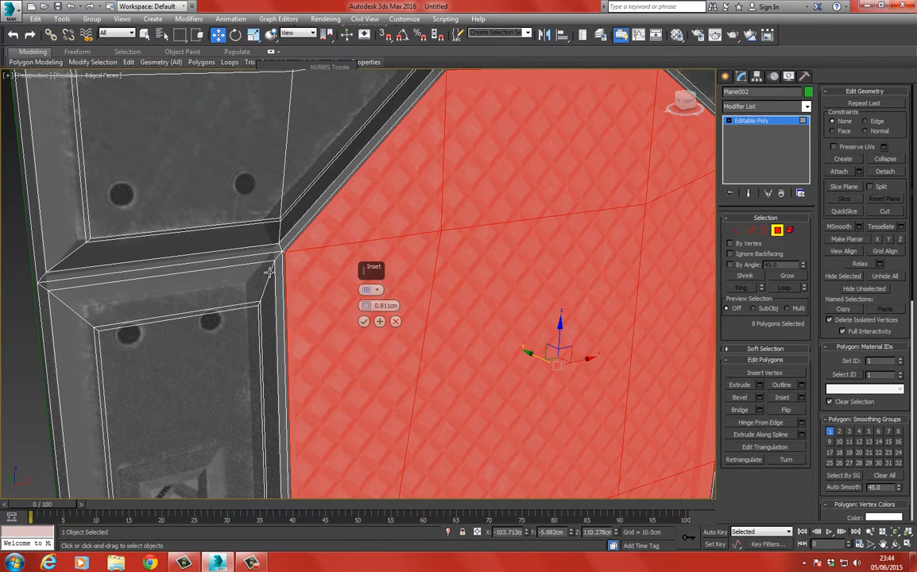
click(364, 321)
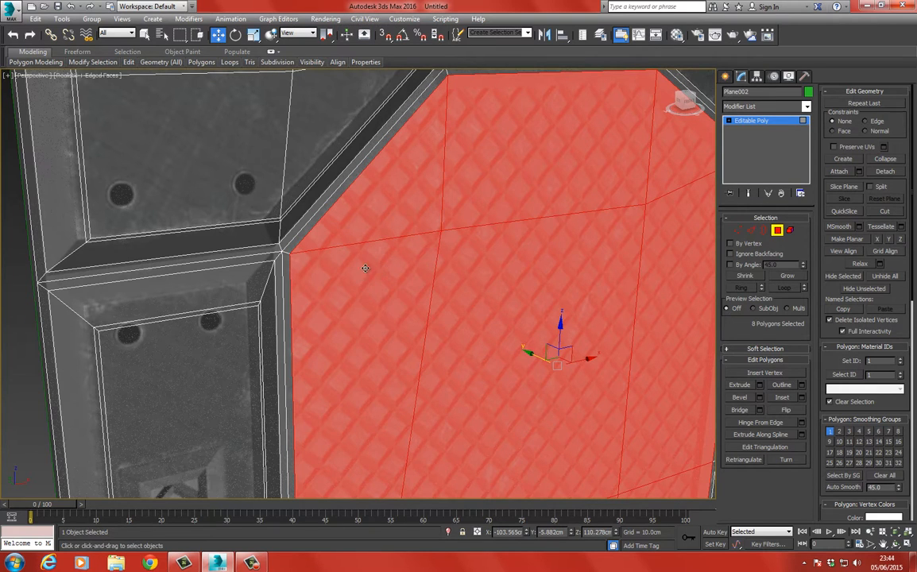
- Extrude the inset central tread panel polygons outward
right_click(360, 252)
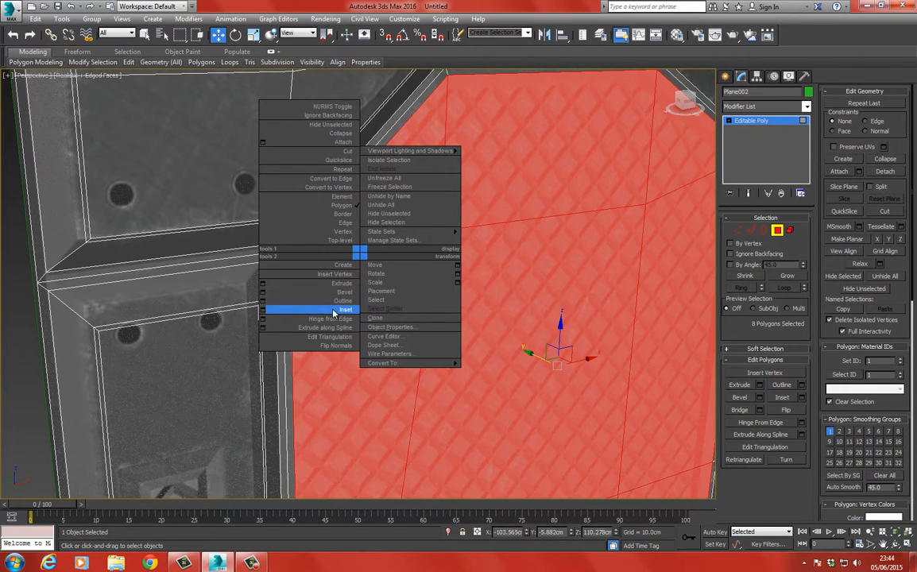
click(335, 283)
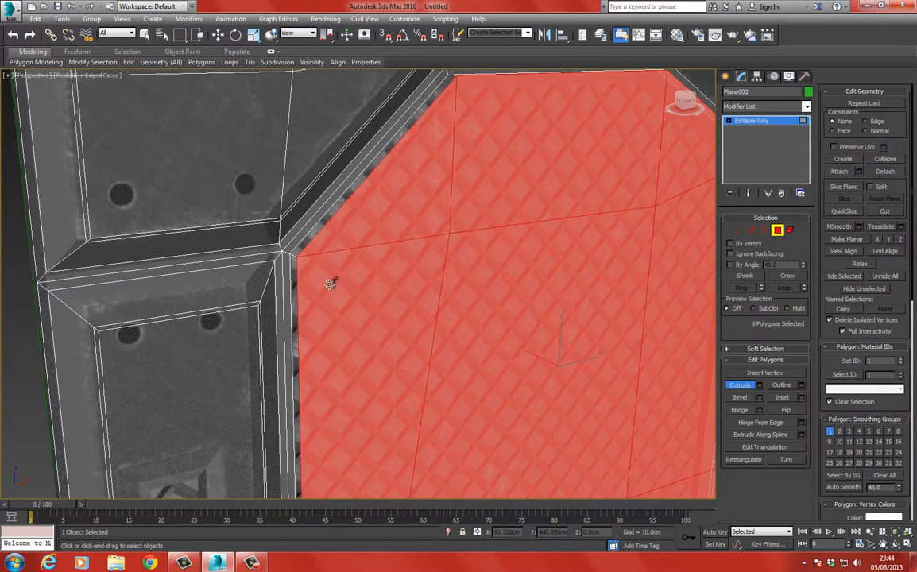
drag(330, 284, 321, 251)
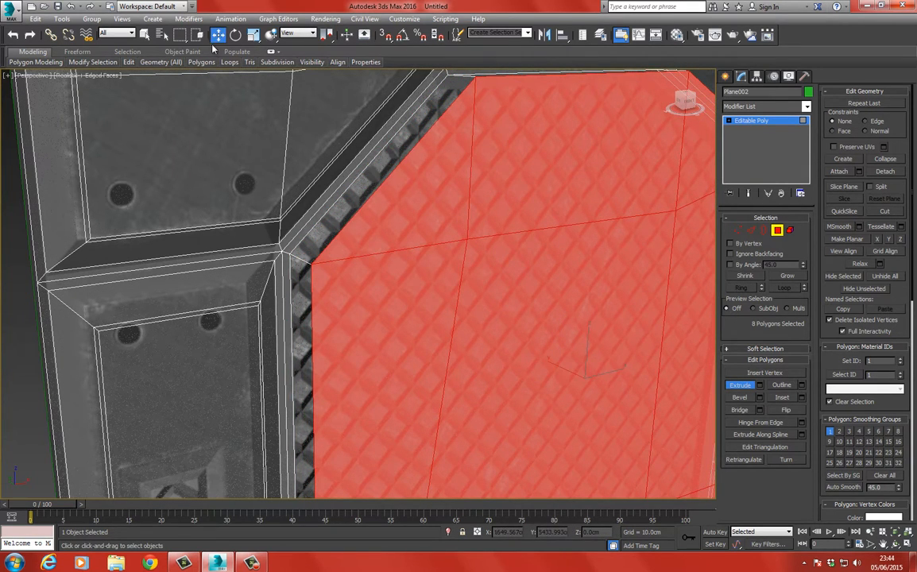
- In the left wireframe view, move the extruded central faces back to about -13.27 cm on Y, just beyond the surrounding plates
click(216, 37)
key(l)
middle_drag(287, 213, 250, 272)
scroll(294, 188, up, 4)
middle_drag(295, 188, 288, 237)
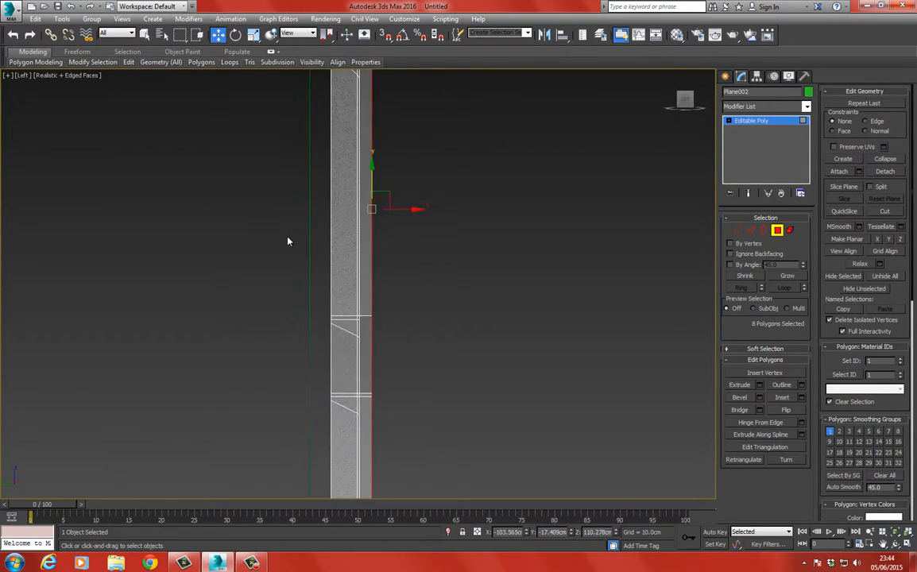
key(F3)
scroll(291, 231, up, 2)
drag(484, 207, 453, 207)
key(p)
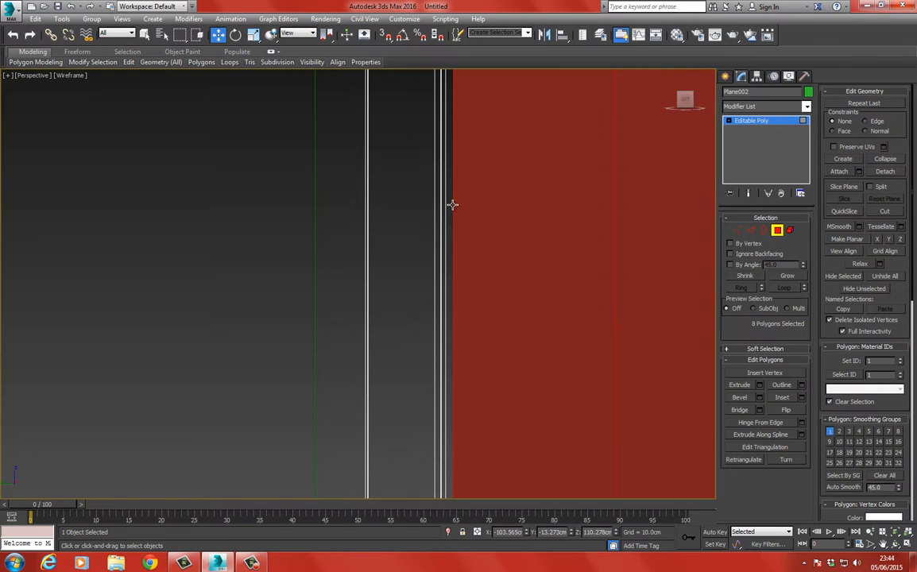
- In a shaded perspective view, scale the raised central faces uniformly to 97% to slope their sides
mouse_move(455, 205)
alt+middle_down()
mouse_move(430, 245)
mouse_move(271, 175)
mouse_move(341, 221)
alt+middle_up()
key(r)
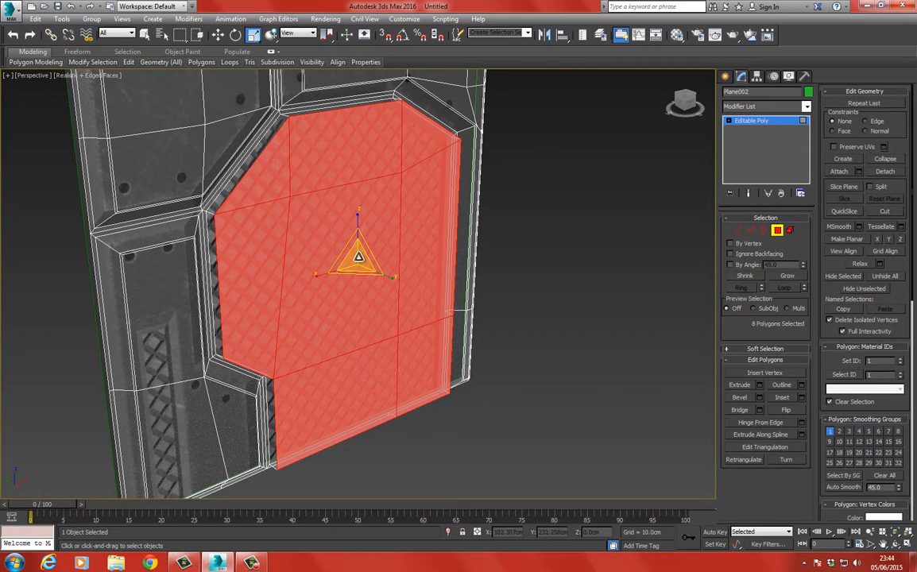
drag(357, 259, 356, 259)
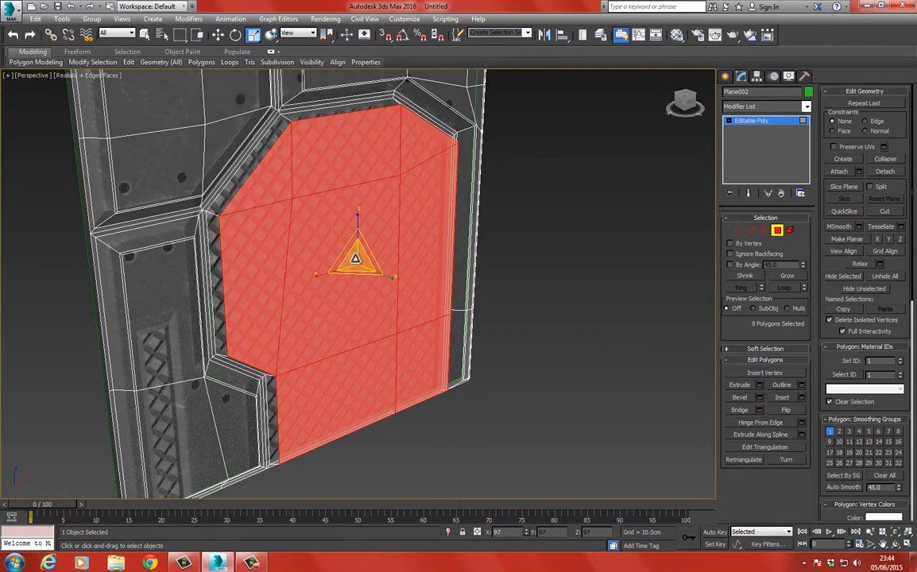
- Inset the raised central faces by a very small amount and move them slightly outward to about -14.27 cm on Y
scroll(284, 213, up, 5)
right_click(269, 185)
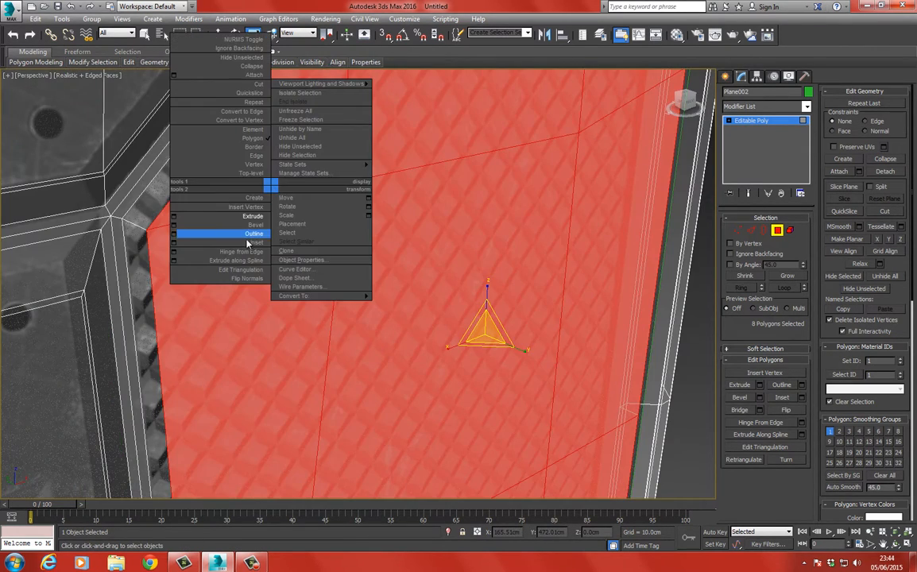
click(234, 229)
drag(234, 229, 206, 245)
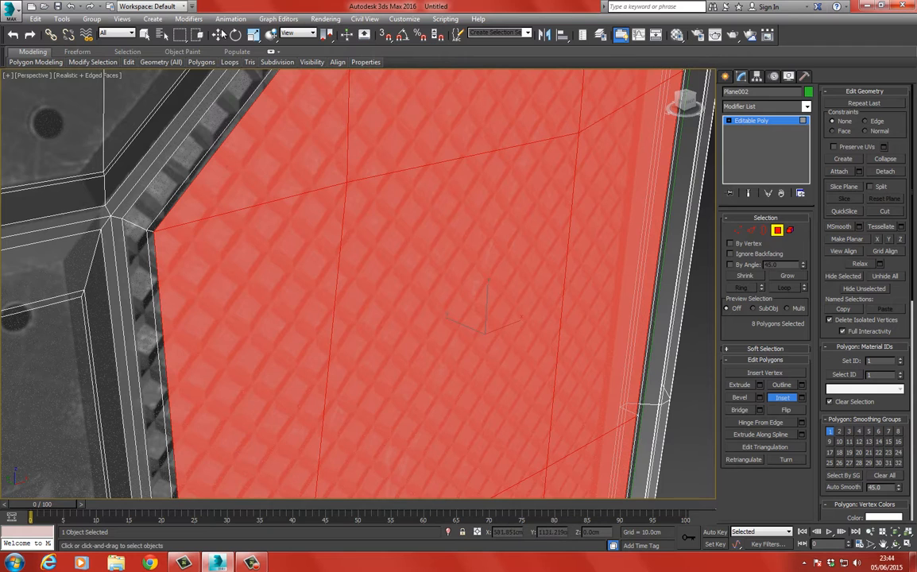
click(218, 34)
drag(453, 321, 456, 321)
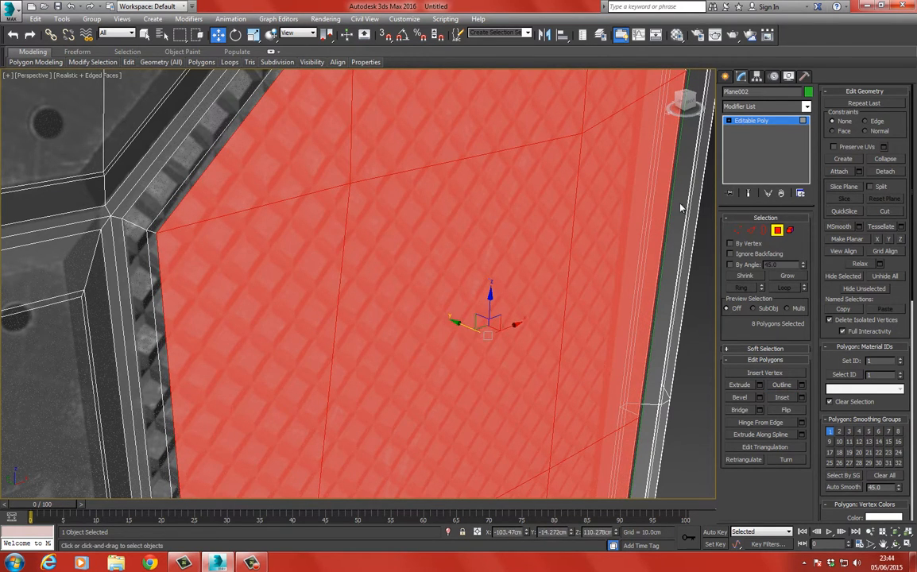
- Leave polygon editing, raise the 01 - Default material's opacity to 100, and deselect the panel in an angled view
click(774, 121)
scroll(430, 122, down, 10)
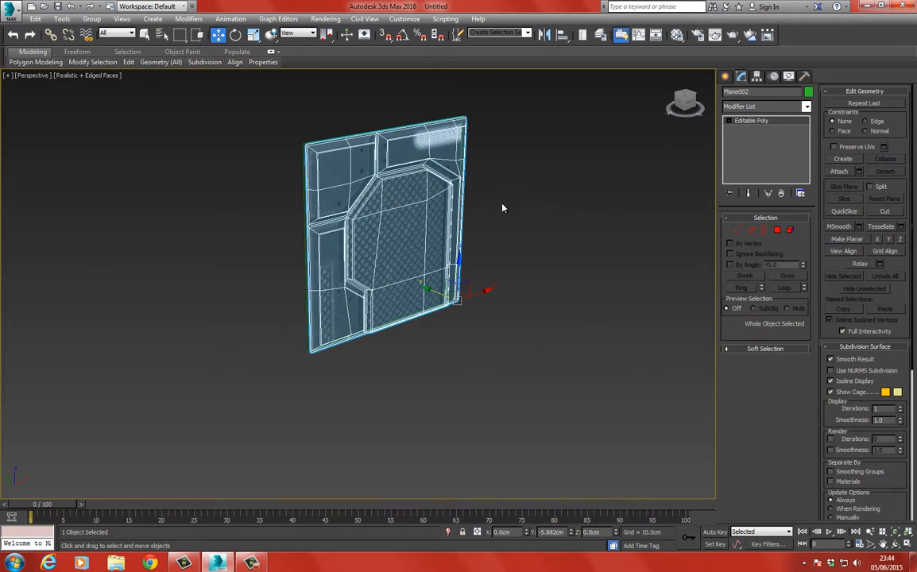
click(502, 209)
scroll(409, 189, up, 10)
click(333, 168)
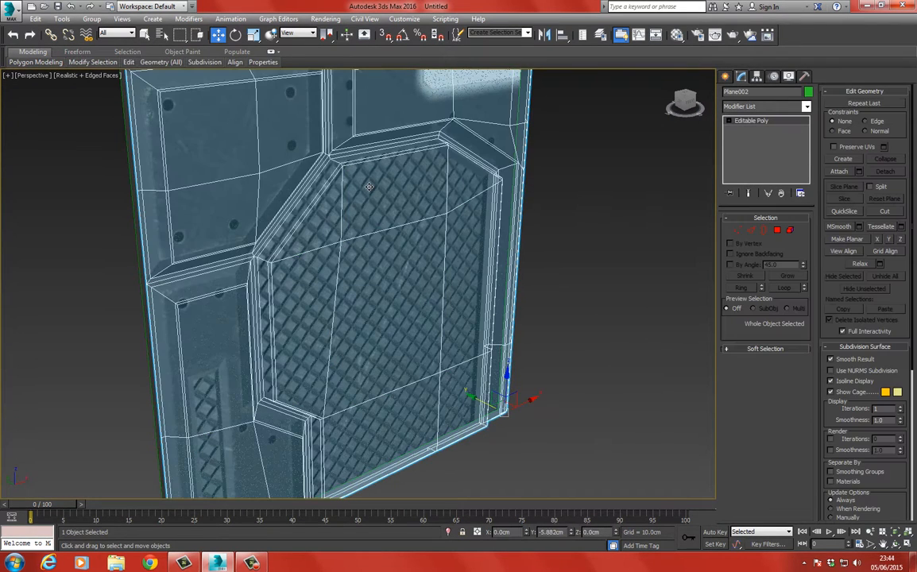
key(m)
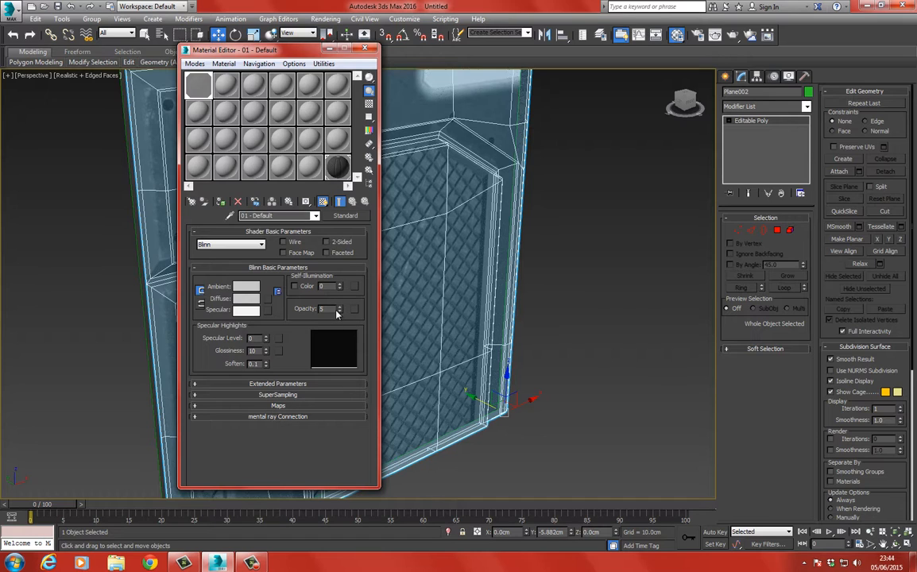
drag(340, 141, 339, 561)
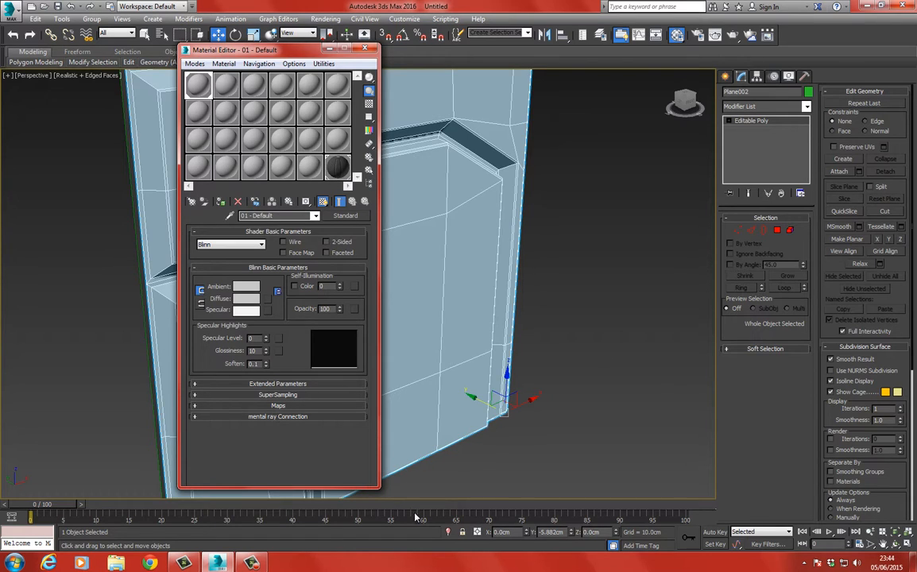
click(366, 48)
click(571, 164)
mouse_move(500, 119)
middle_down()
mouse_move(434, 290)
mouse_move(350, 273)
mouse_move(374, 235)
mouse_move(403, 255)
middle_up()
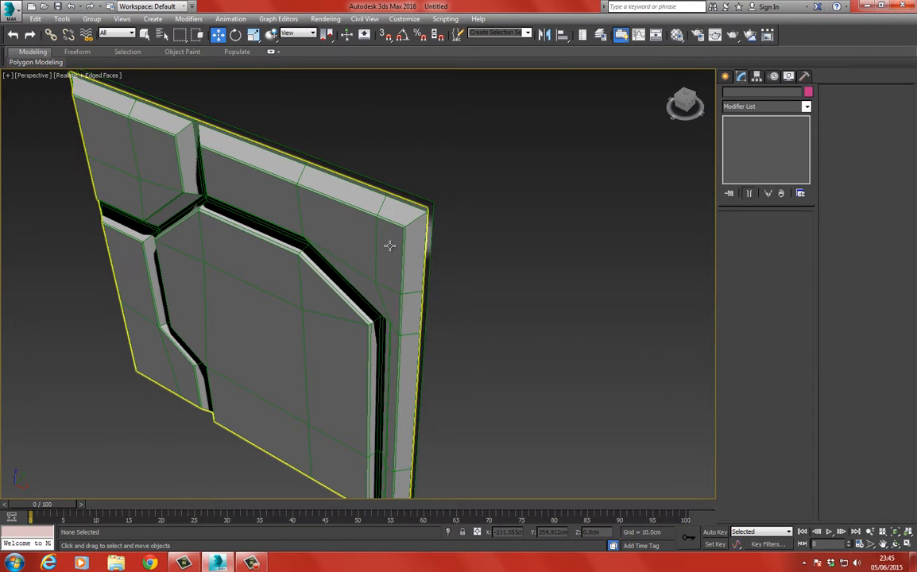
- Delete the eight polygons forming the sloped side and thin border strip along the panel's outer right edge
click(413, 255)
click(775, 232)
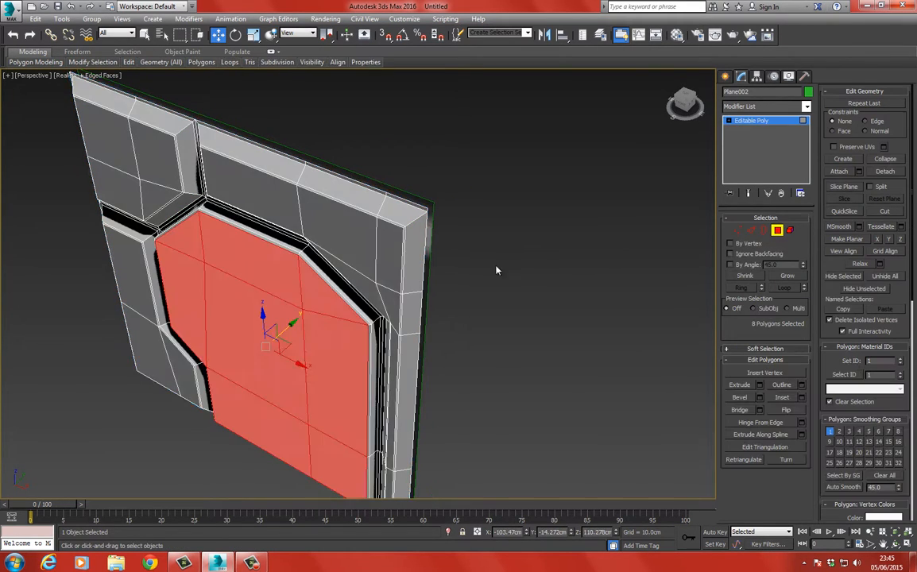
scroll(400, 210, up, 3)
click(430, 198)
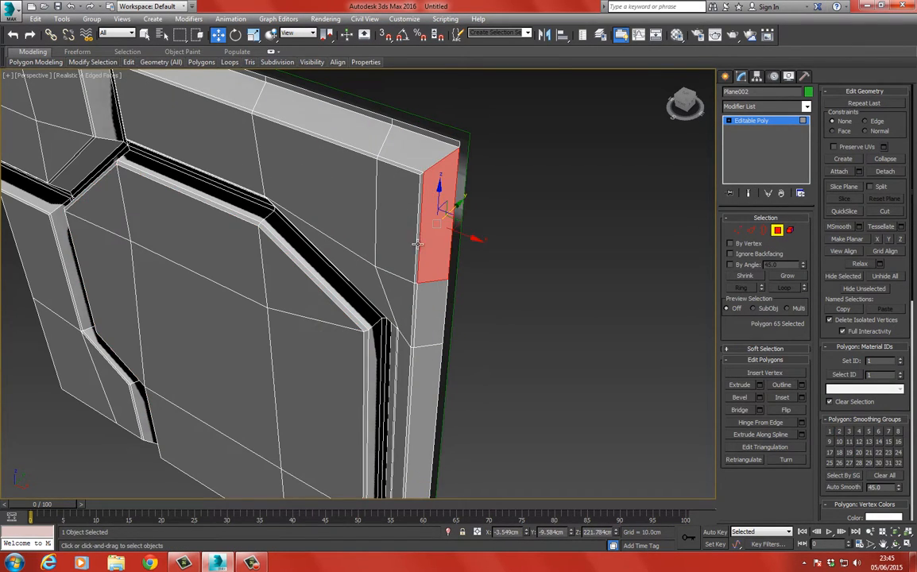
ctrl+click(423, 319)
middle_drag(427, 342, 455, 170)
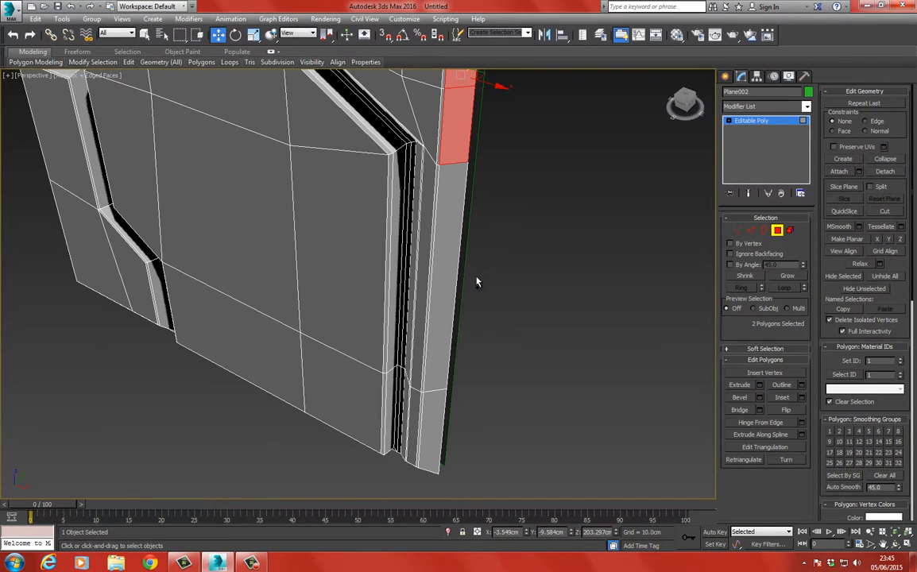
ctrl+drag(429, 406, 430, 404)
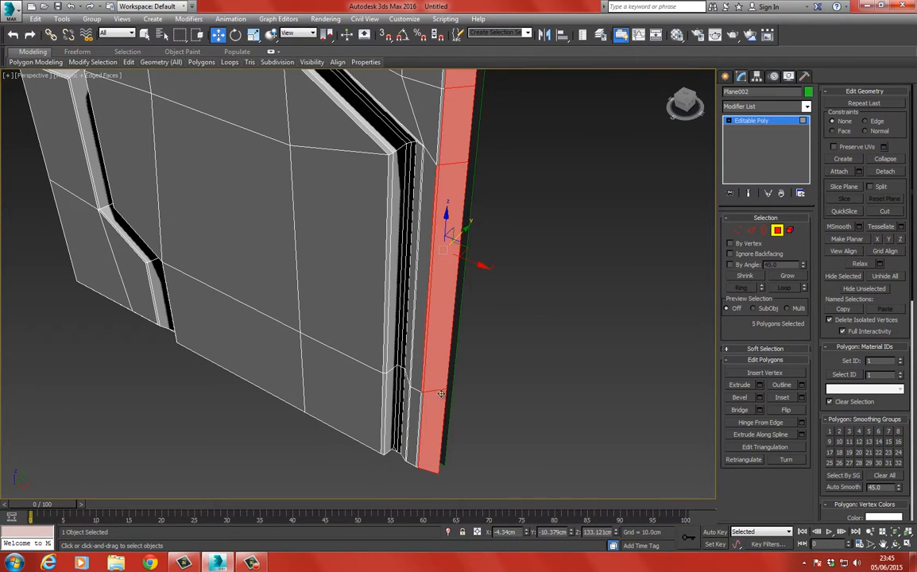
ctrl+click(418, 440)
middle_drag(451, 112, 446, 214)
scroll(446, 215, up, 3)
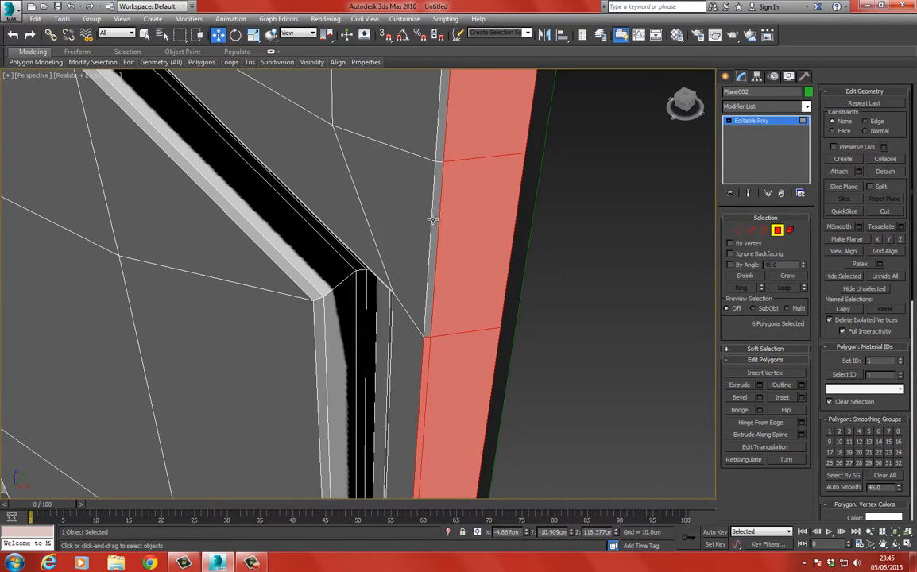
ctrl+click(433, 219)
ctrl+click(447, 137)
middle_drag(437, 135, 437, 285)
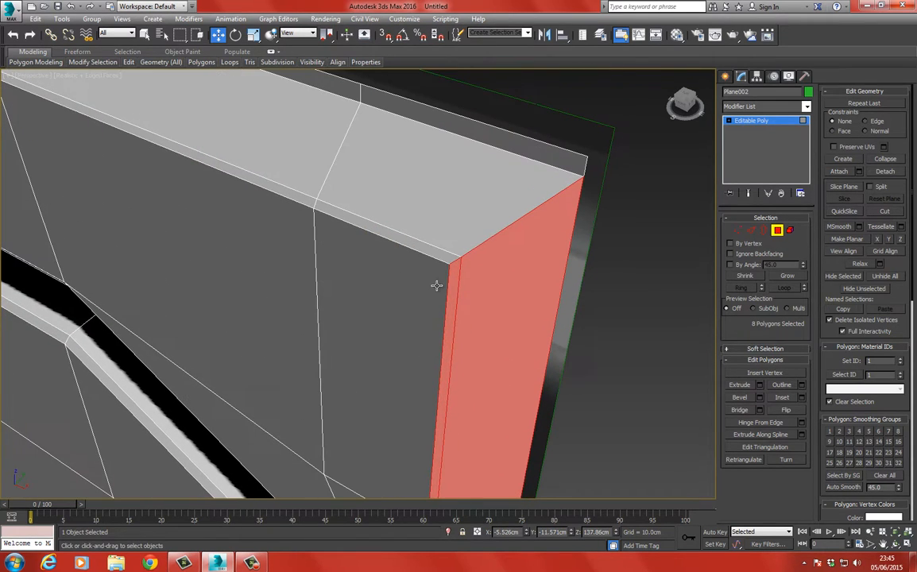
key(Delete)
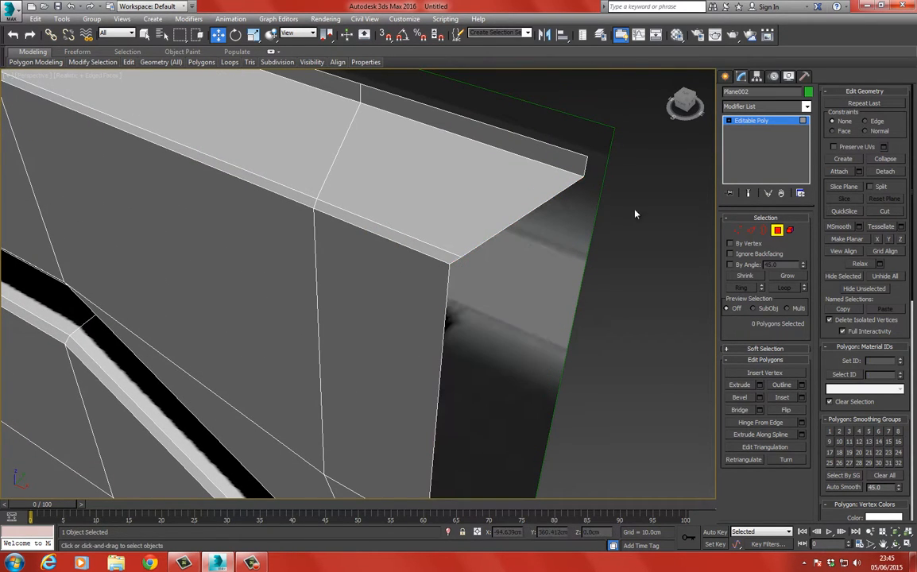
- In a top wireframe view, select the seven vertices along the panel's slanted open edge and scale them into one line along X
click(738, 231)
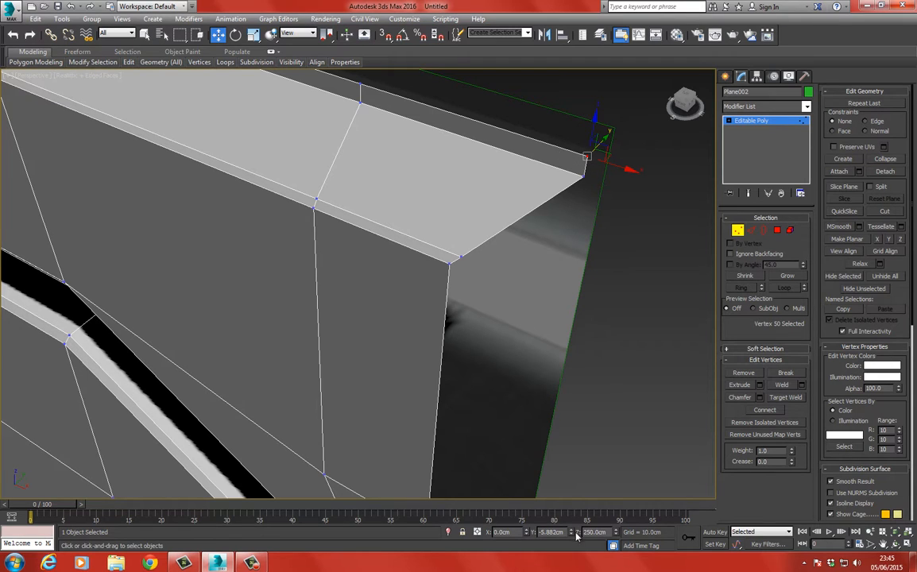
drag(573, 534, 556, 461)
right_click(557, 461)
click(449, 266)
key(t)
middle_drag(404, 289, 409, 249)
scroll(342, 277, up, 6)
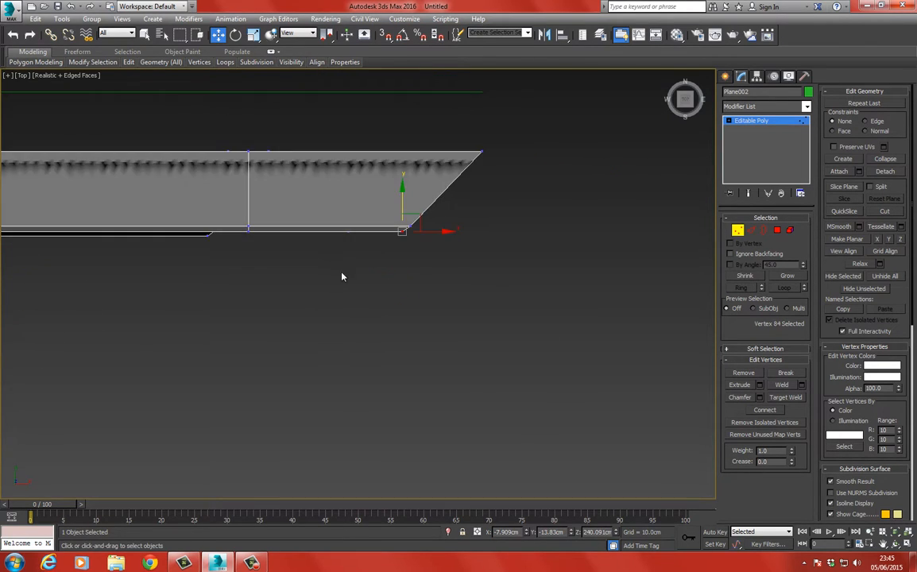
key(F3)
drag(388, 200, 424, 254)
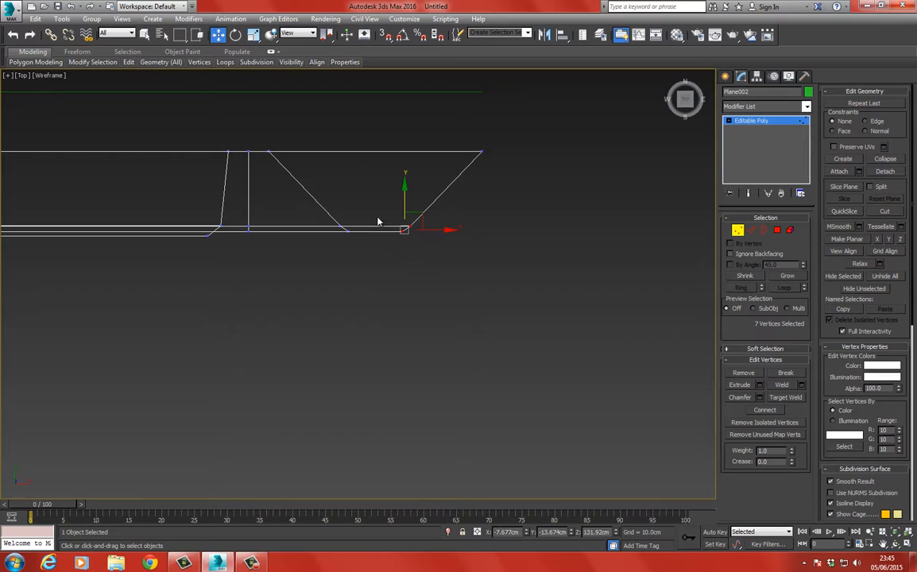
click(252, 34)
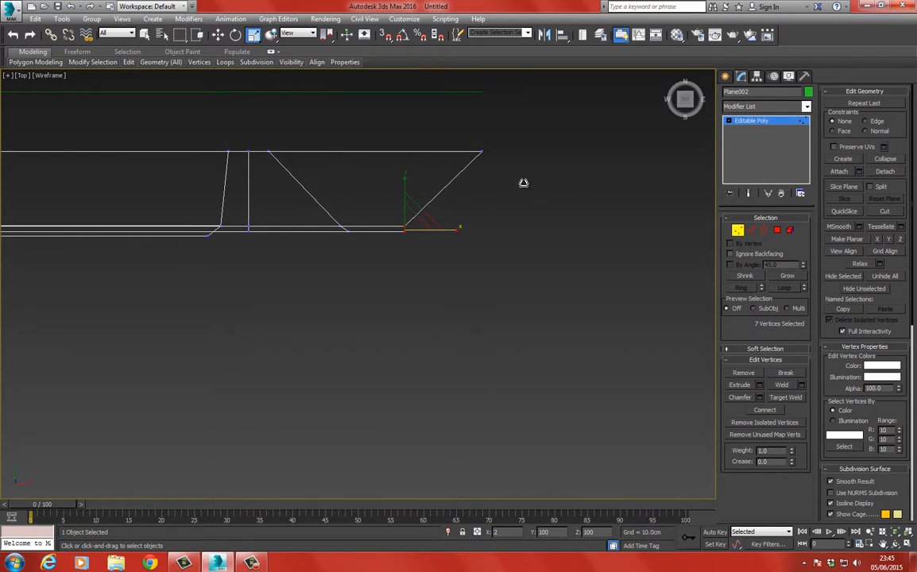
- Move the aligned open-edge vertices to 0 cm on X
click(218, 34)
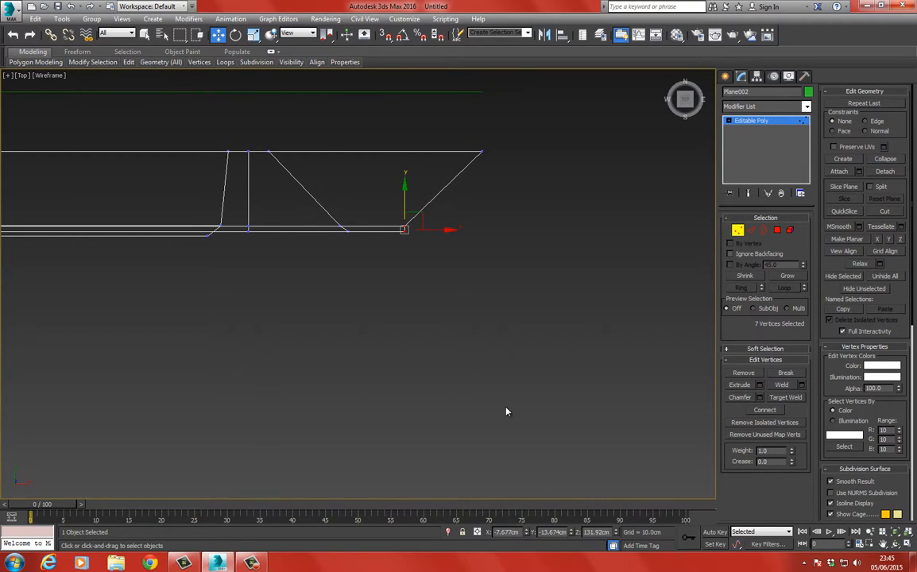
drag(526, 535, 510, 482)
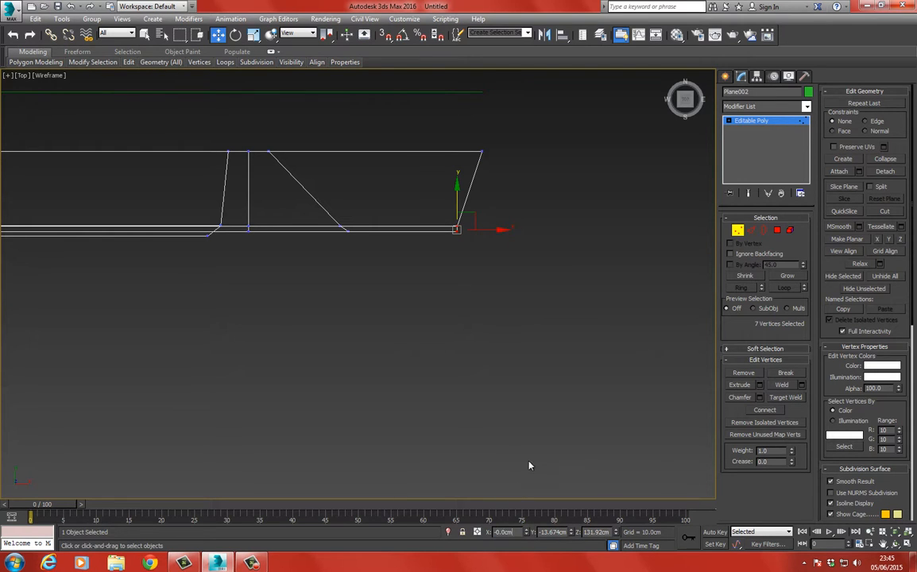
key(Return)
middle_drag(473, 283, 452, 303)
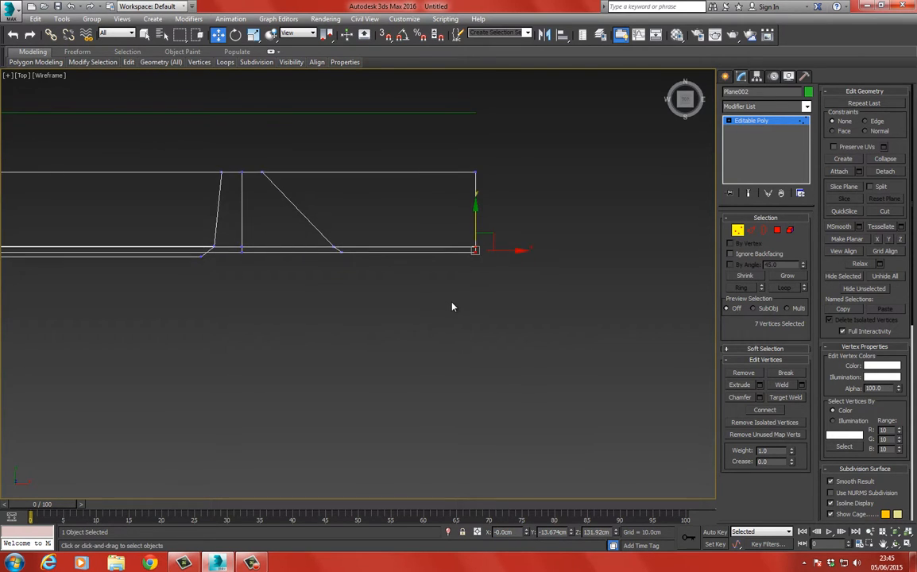
- Examine the straightened edge and the surrounding bevelled plates from several angles in a shaded perspective view
key(p)
key(z)
key(ctrl+r)
key(F3)
mouse_move(330, 239)
mouse_down()
mouse_move(341, 190)
mouse_move(320, 199)
mouse_move(297, 190)
mouse_move(409, 196)
mouse_move(335, 203)
mouse_up()
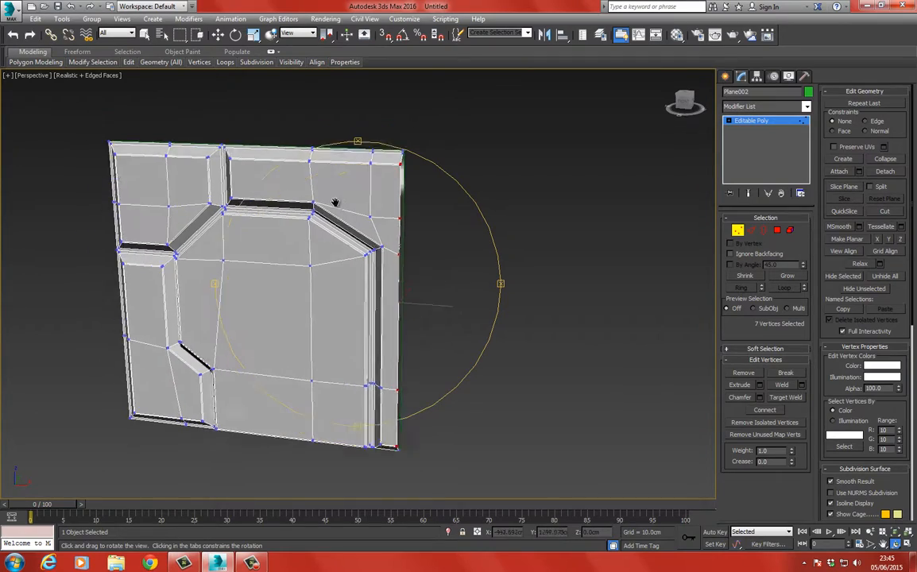
middle_drag(335, 202, 362, 200)
scroll(361, 200, up, 3)
drag(332, 196, 382, 209)
middle_drag(330, 247, 374, 187)
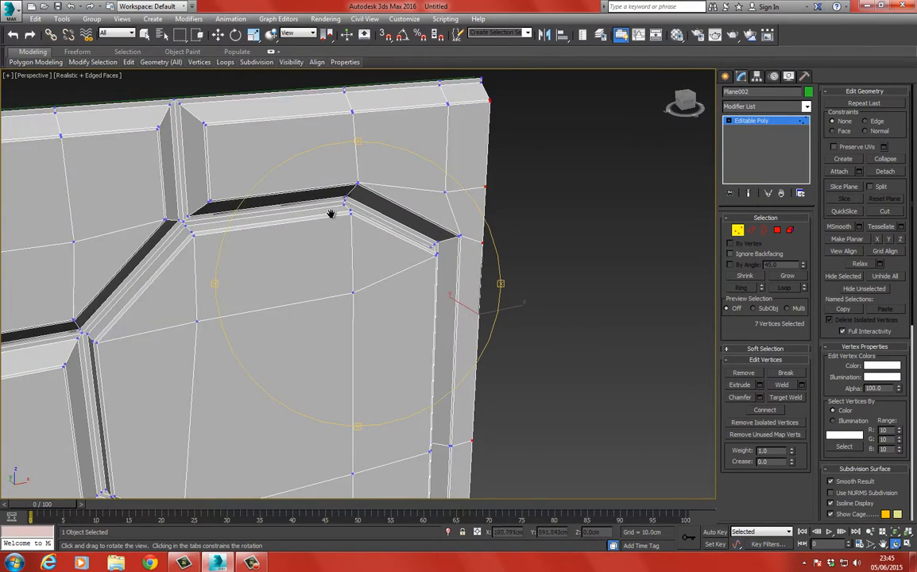
scroll(331, 213, down, 5)
drag(352, 190, 334, 198)
scroll(350, 200, up, 4)
scroll(383, 195, down, 4)
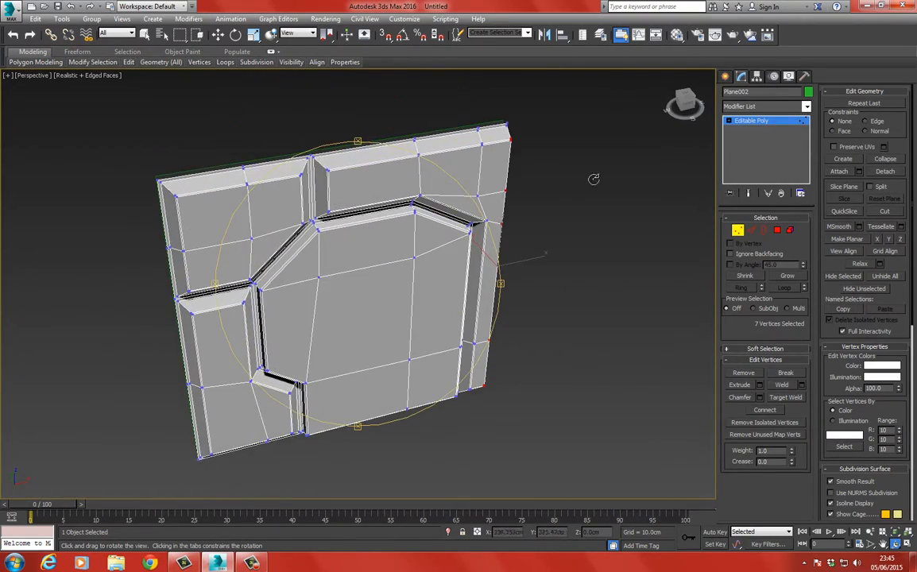
- Leave vertex editing and apply a TurboSmooth modifier to the panel
click(764, 121)
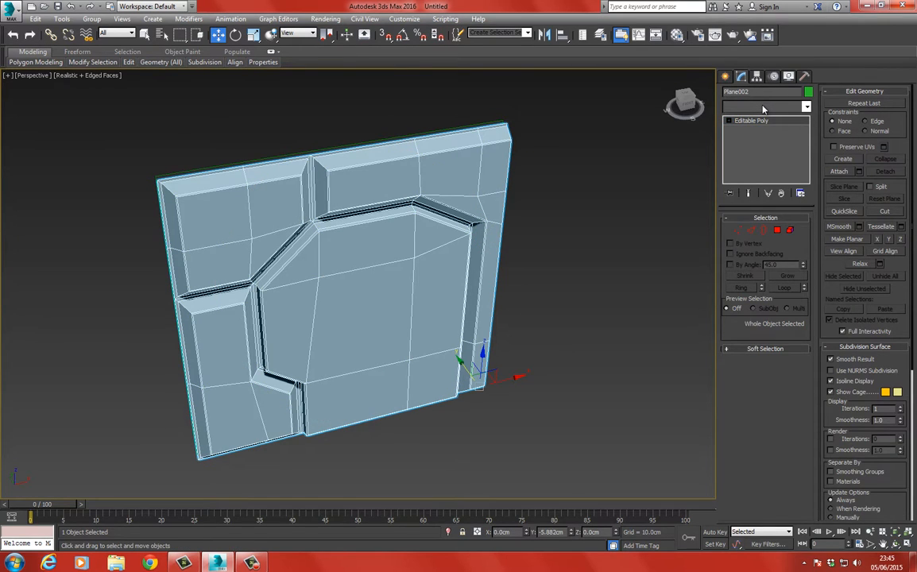
click(765, 109)
key(t)
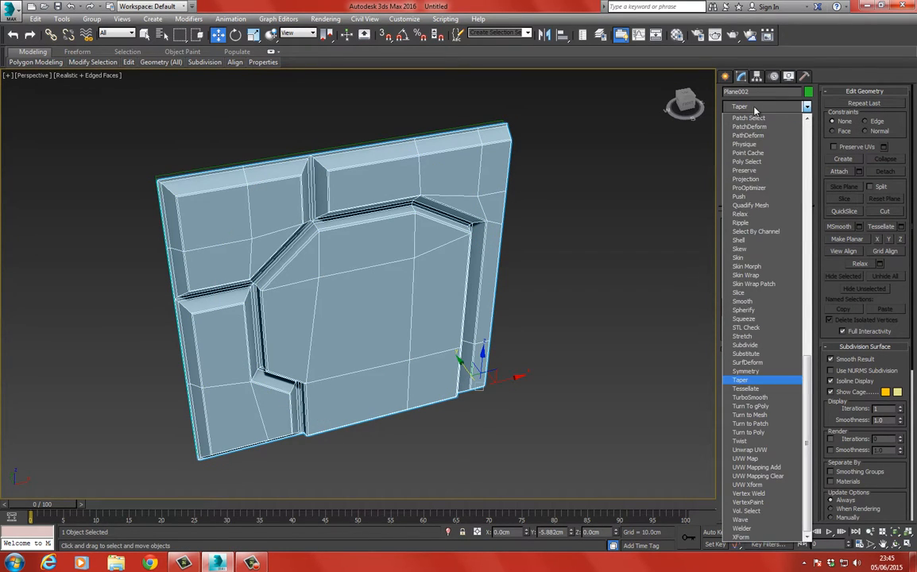
click(768, 398)
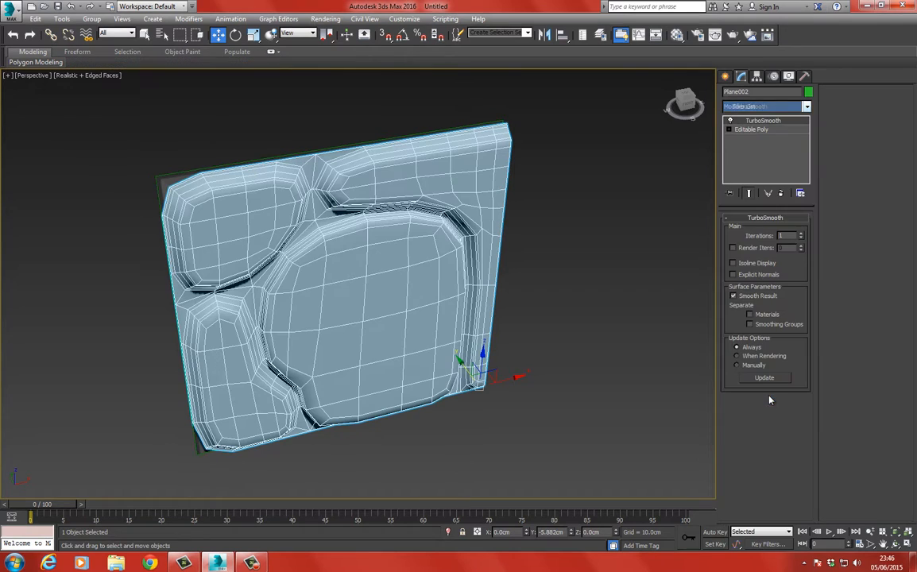
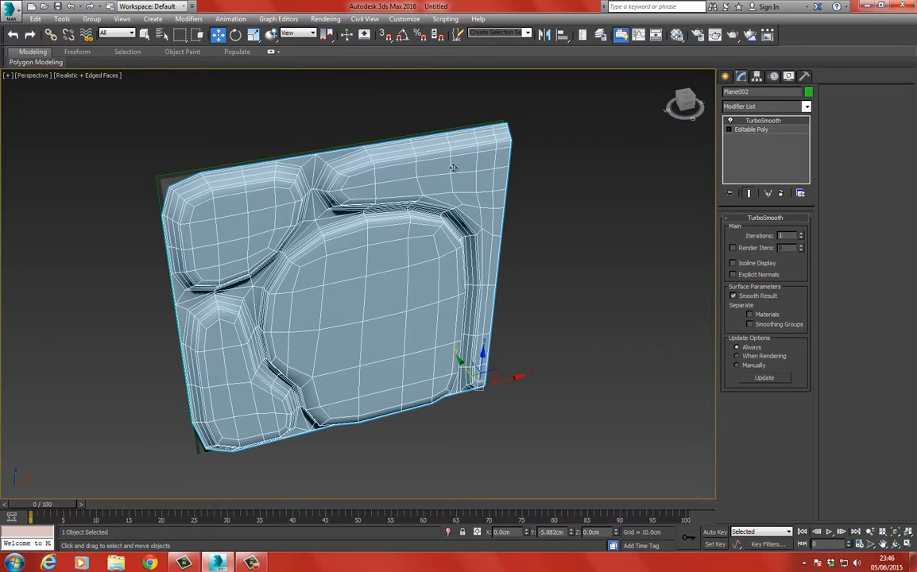
alt+middle_drag(236, 176, 287, 174)
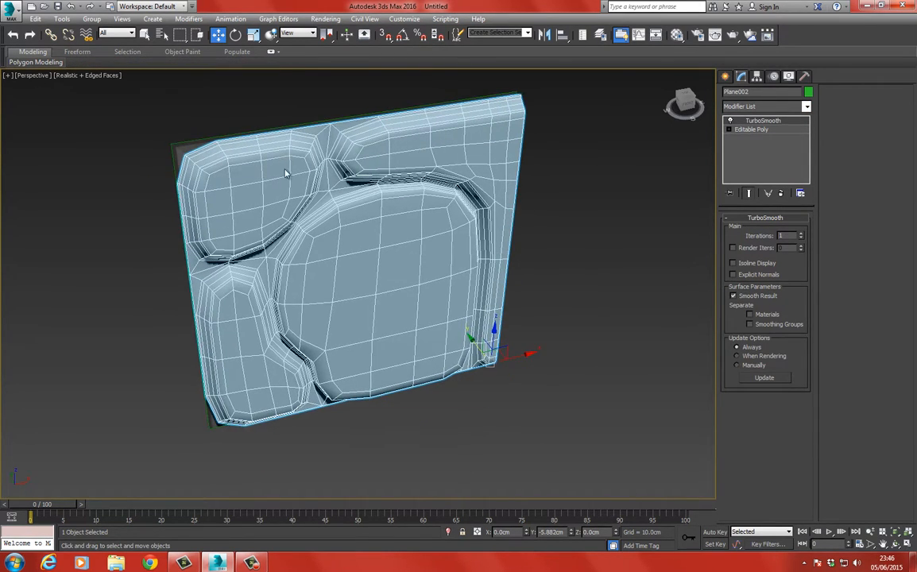
- In the front view, connect the vertical edges crossing the panel's upper row with 2 segments and a pinch of 84
key(f)
scroll(326, 199, up, 5)
click(752, 129)
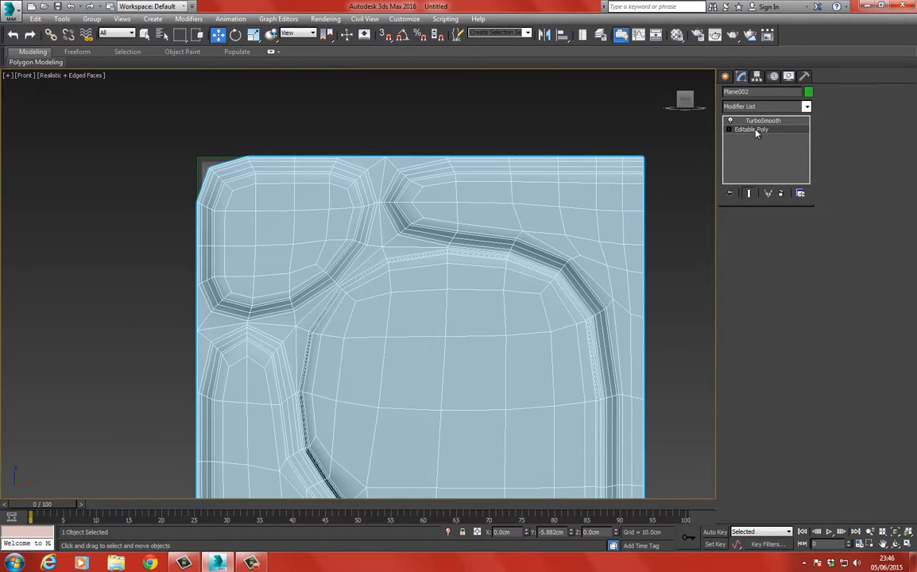
key(2)
key(F3)
drag(681, 203, 118, 200)
right_click(338, 189)
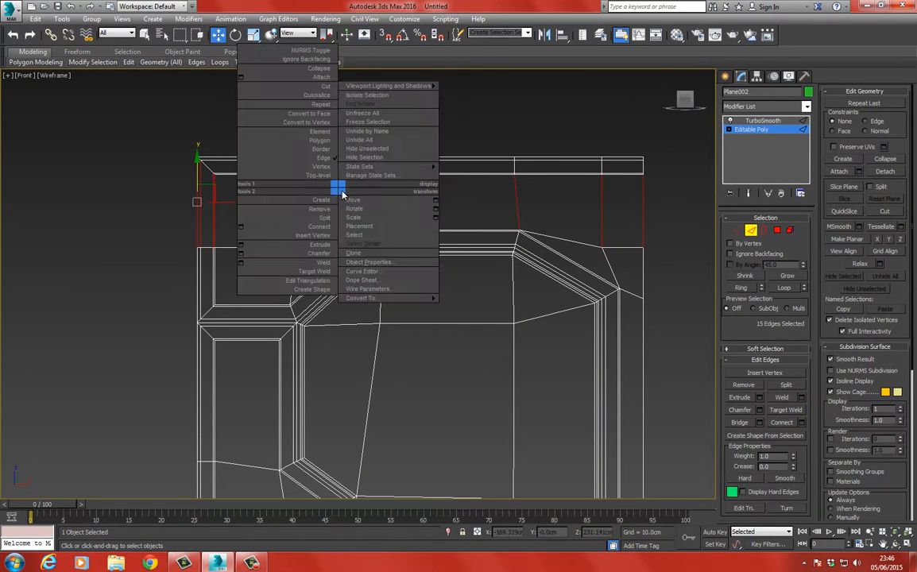
click(241, 226)
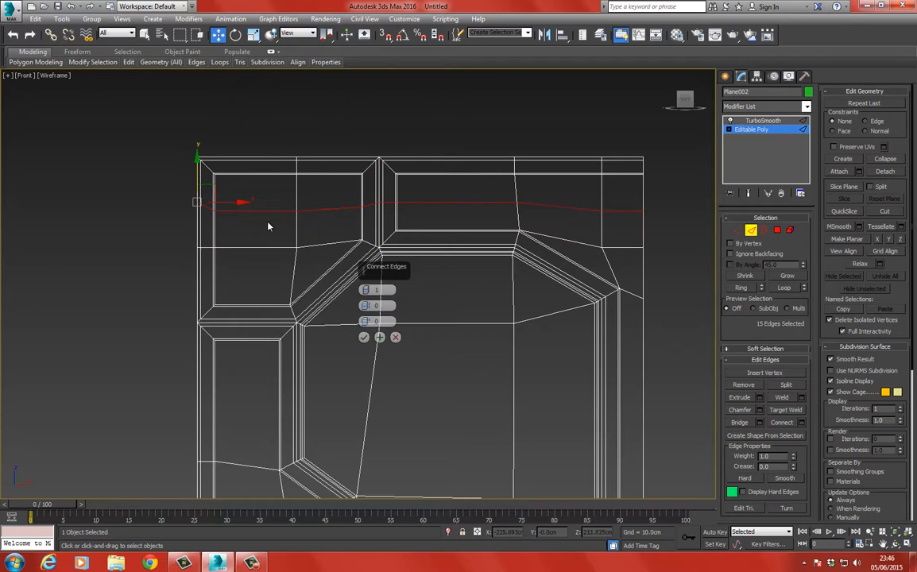
click(365, 287)
drag(366, 306, 355, 123)
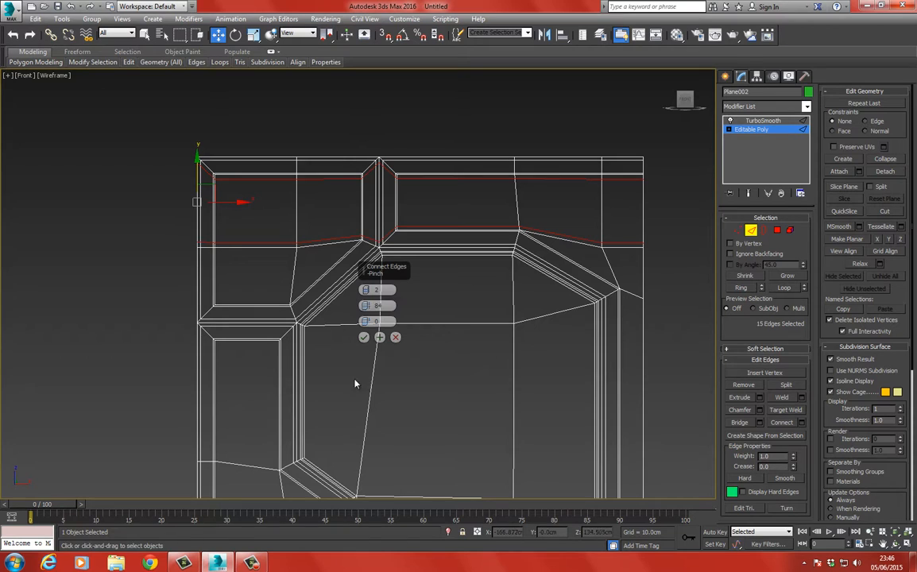
click(363, 337)
key(F3)
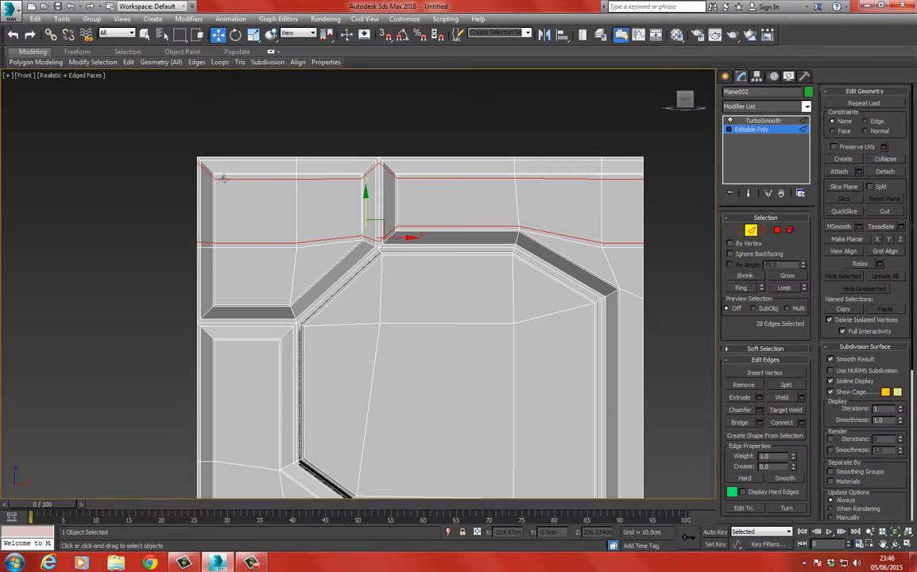
- Compare the TurboSmooth result with the base mesh around the panel's upper plates
middle_drag(563, 212, 531, 213)
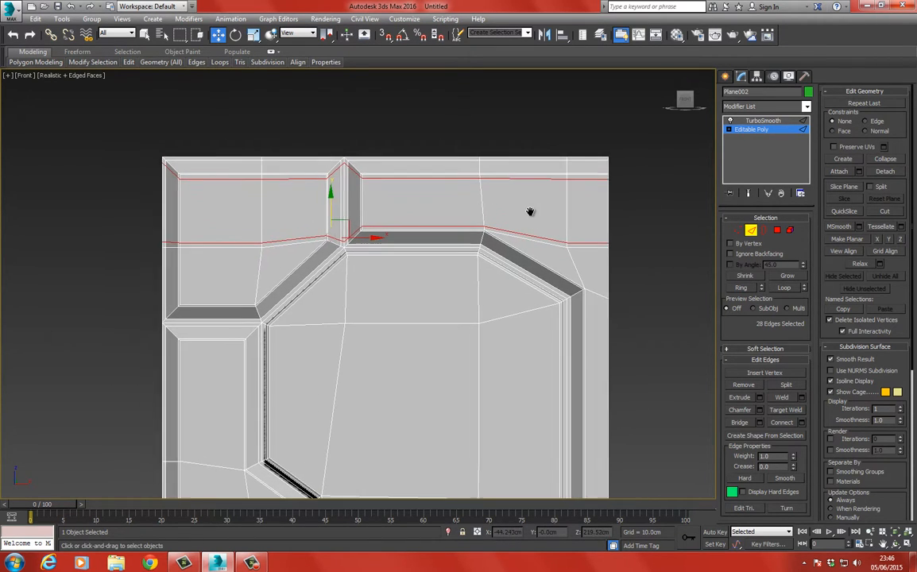
click(750, 131)
click(762, 122)
click(497, 125)
middle_drag(299, 225, 392, 190)
click(590, 172)
click(749, 130)
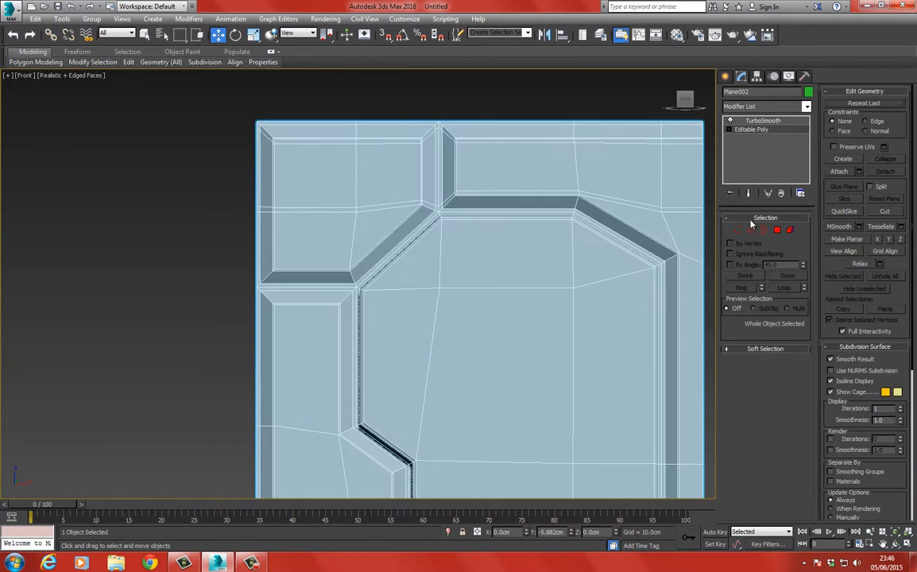
- Connect the horizontal edges crossing the panel's outer left column with 2 segments and a pinch of 84
click(752, 229)
middle_drag(478, 160, 475, 183)
scroll(458, 159, up, 3)
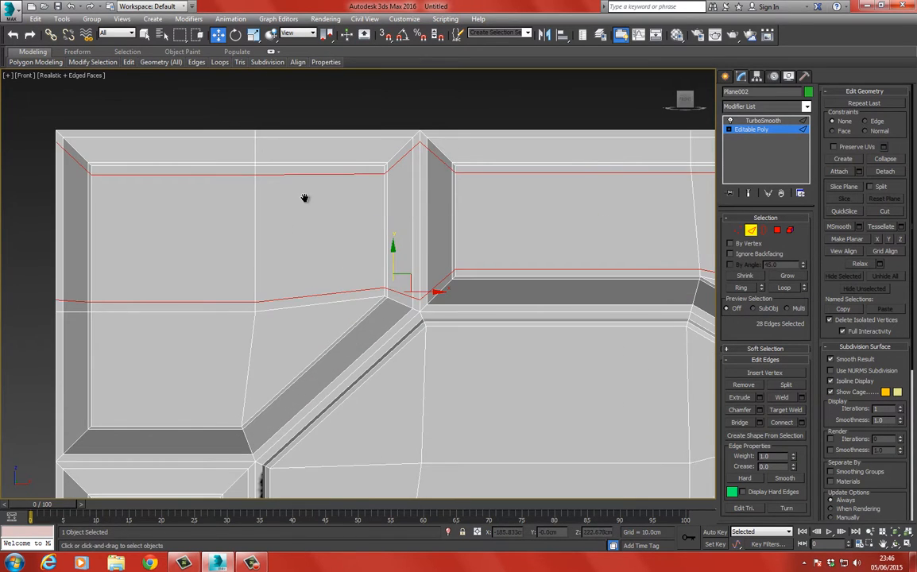
scroll(304, 198, down, 5)
middle_drag(344, 123, 369, 174)
key(F3)
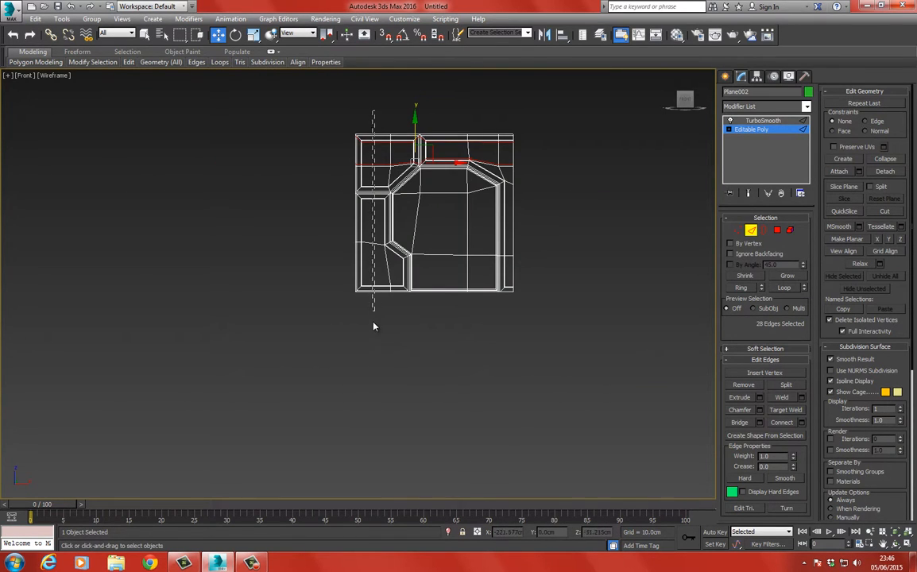
drag(374, 334, 375, 335)
scroll(371, 191, up, 5)
key(F3)
right_click(383, 144)
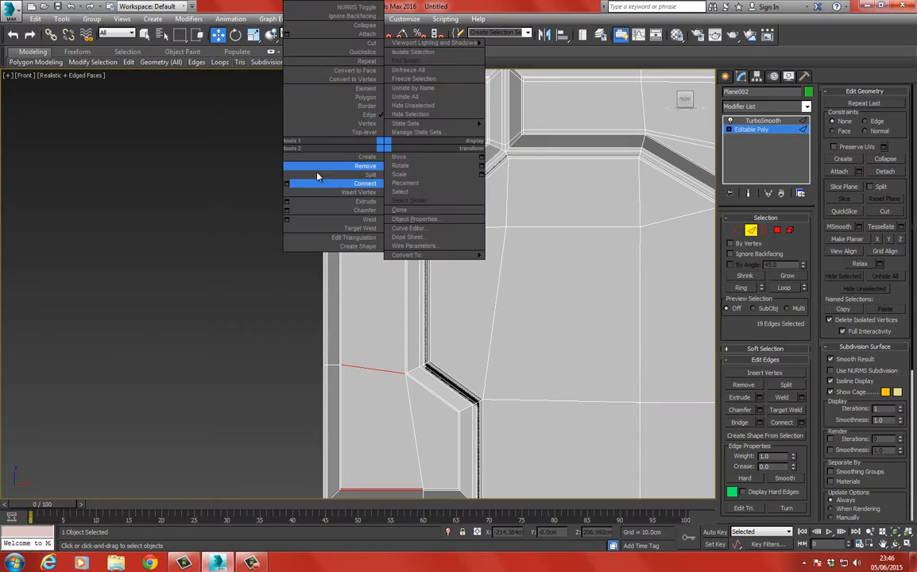
click(288, 184)
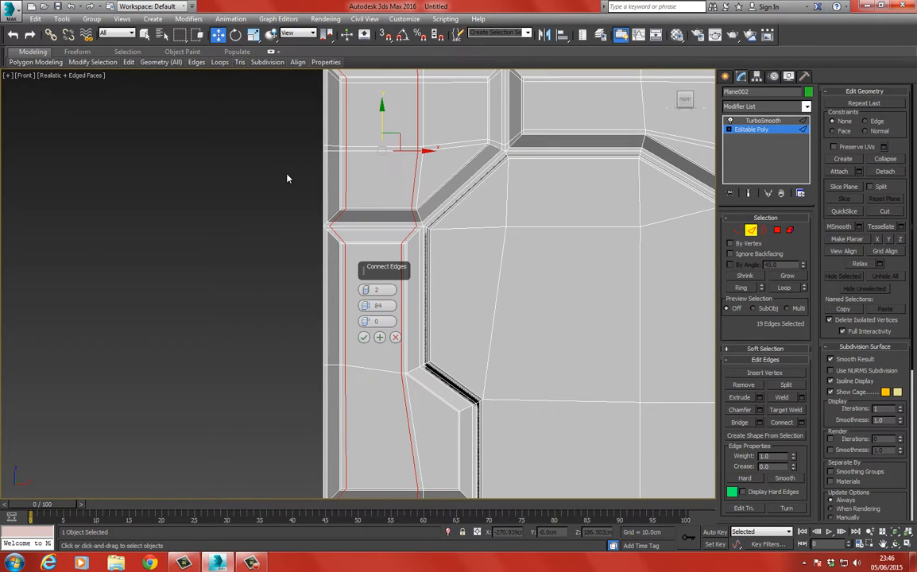
click(364, 337)
- Examine the TurboSmooth result on the left column and the panel's lower left corner
click(763, 120)
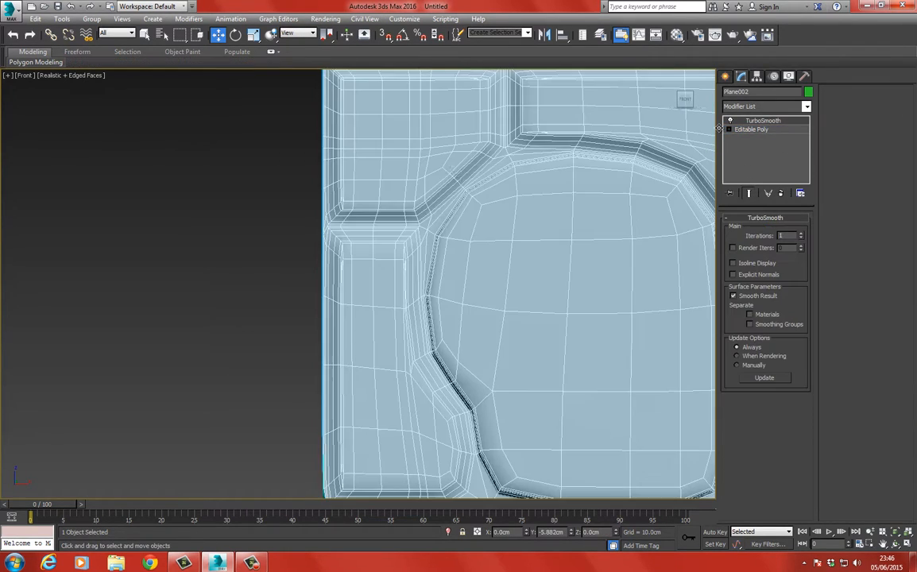
scroll(211, 195, down, 4)
click(211, 195)
middle_drag(224, 325, 252, 152)
scroll(342, 263, up, 2)
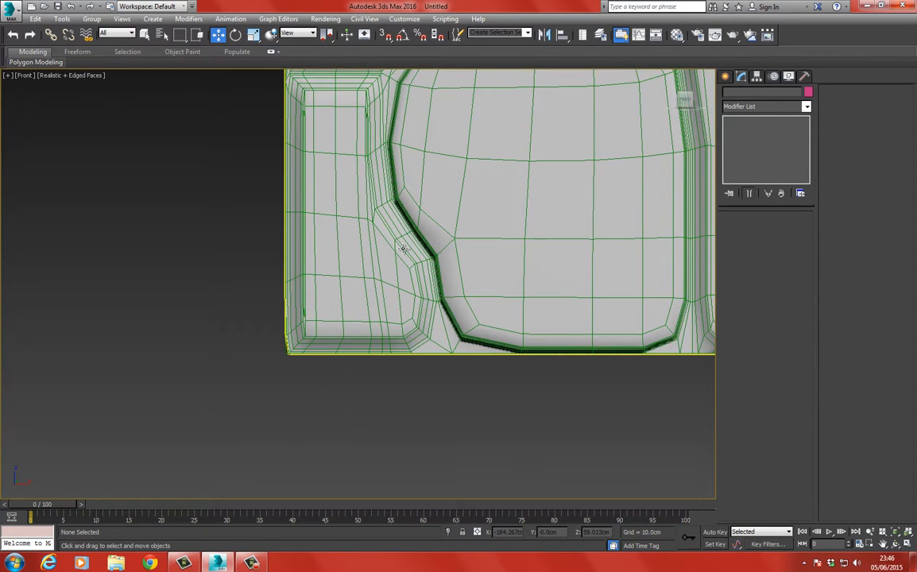
click(627, 207)
click(762, 130)
click(764, 230)
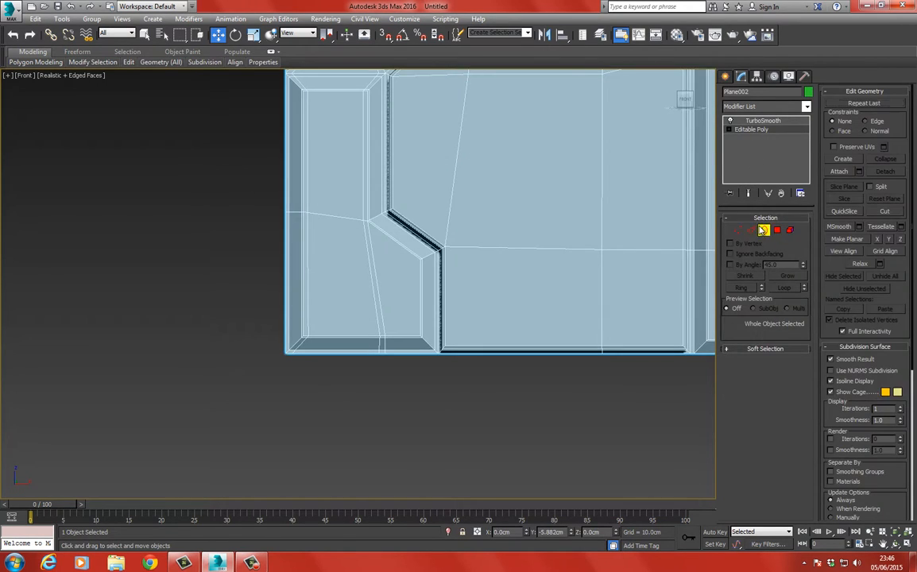
middle_drag(486, 252, 410, 188)
scroll(398, 189, down, 2)
key(F3)
drag(644, 222, 638, 217)
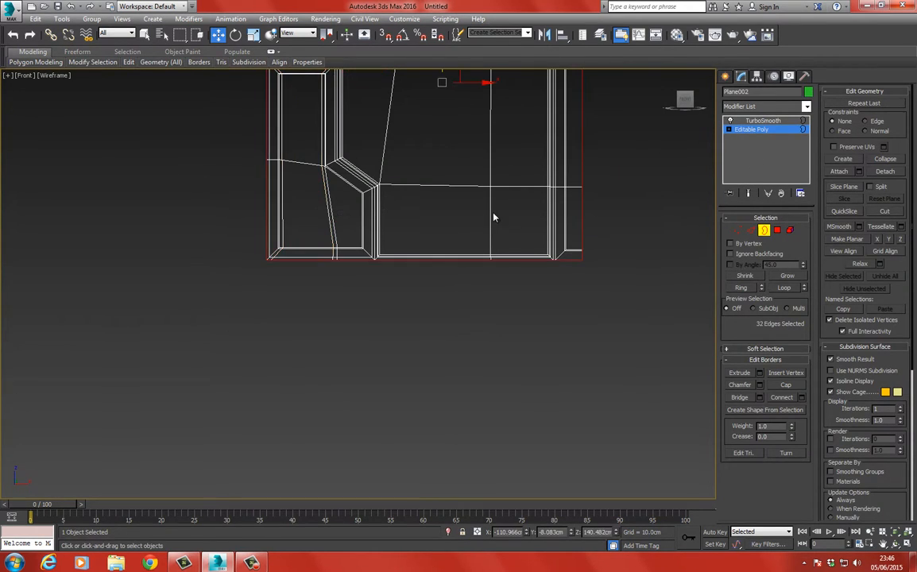
right_click(490, 210)
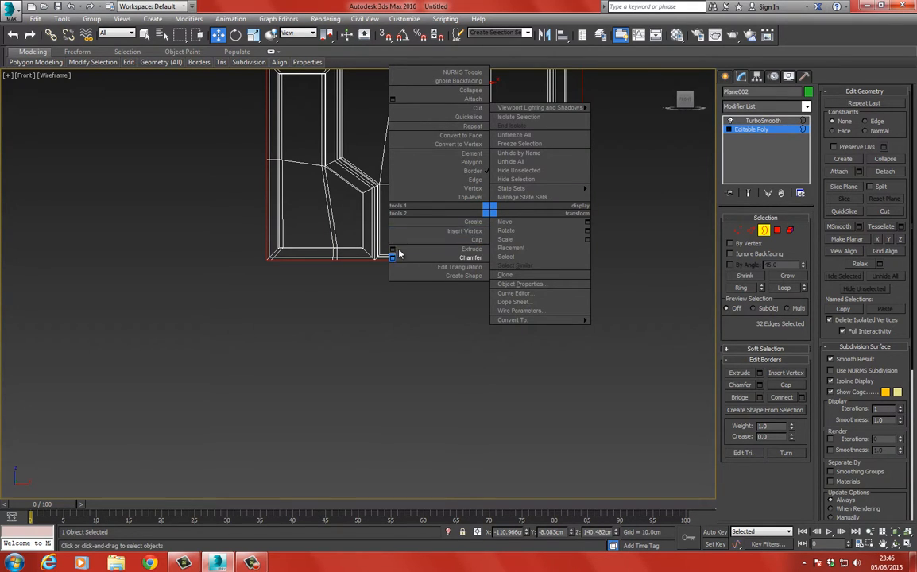
- Connect the vertical edges crossing the panel's lowest row with two segments pinched apart toward the row's upper and lower edges
click(743, 229)
click(752, 230)
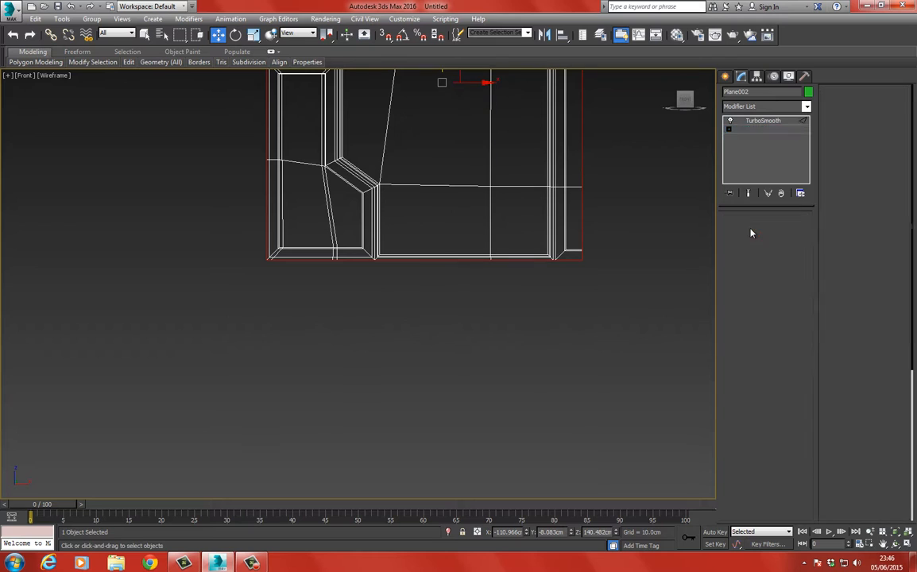
drag(169, 214, 169, 215)
right_click(337, 205)
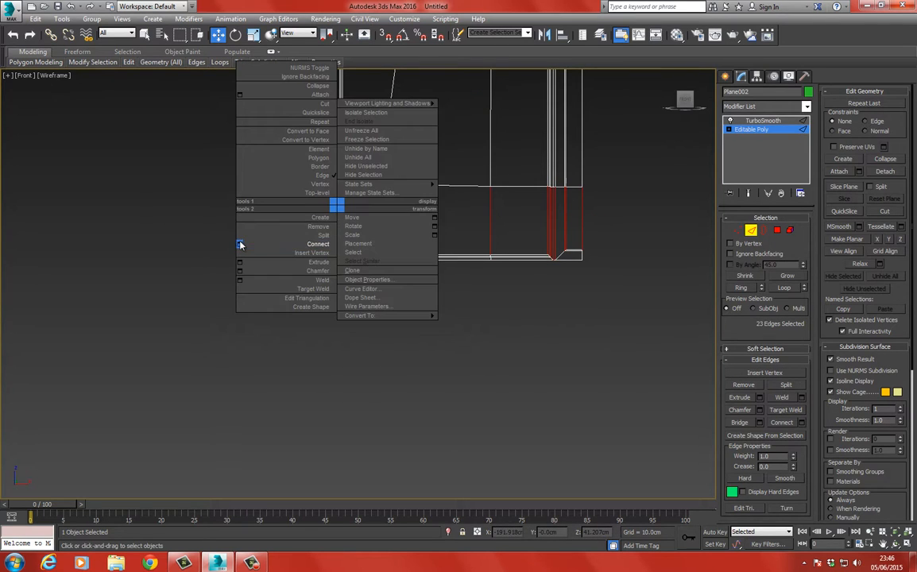
click(239, 245)
click(364, 337)
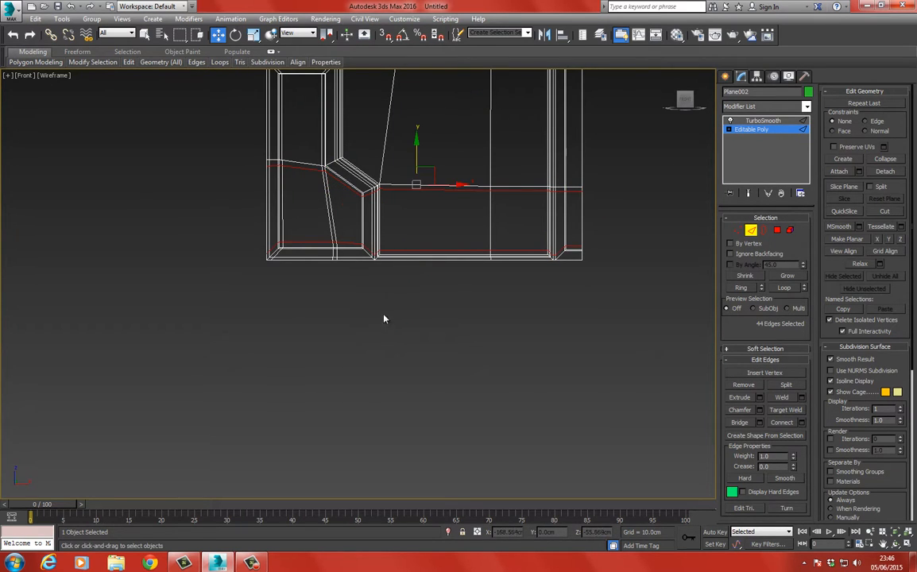
middle_drag(504, 263, 477, 375)
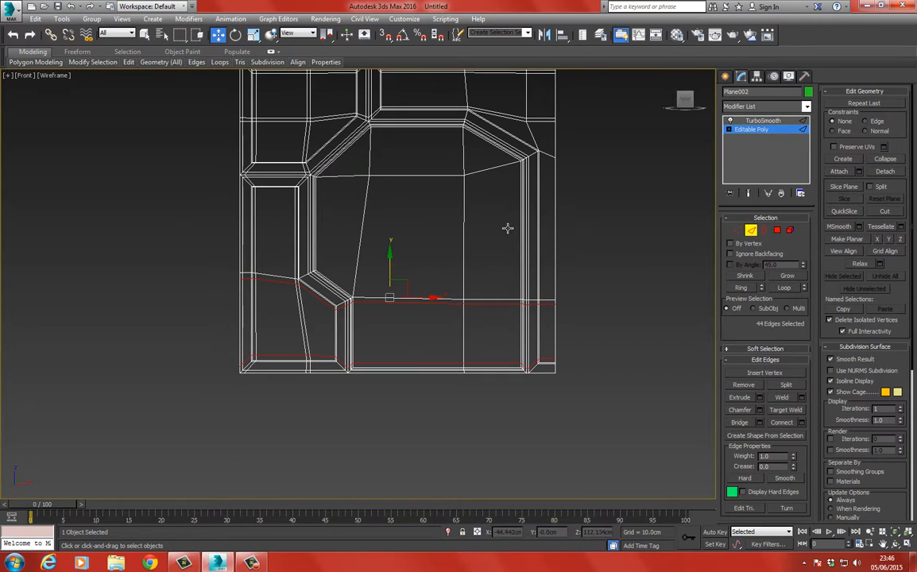
- Display the smoothed panel shaded with edged faces and check the TurboSmooth result along its lowest row
click(759, 129)
click(761, 120)
click(653, 227)
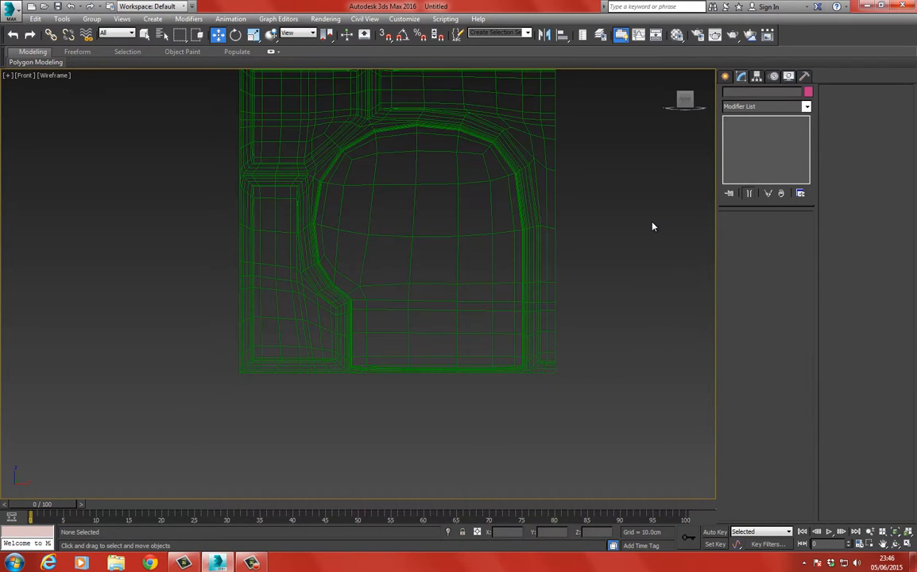
key(F3)
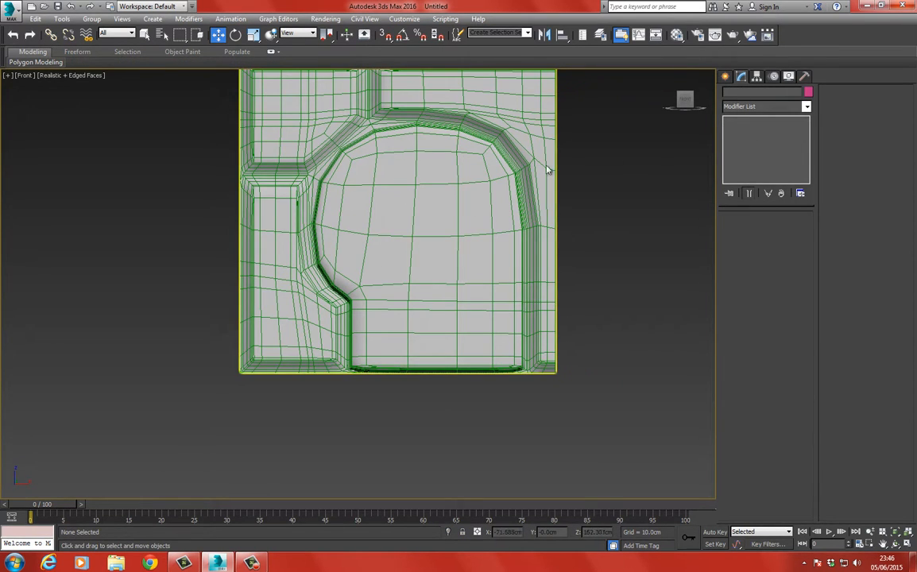
click(407, 195)
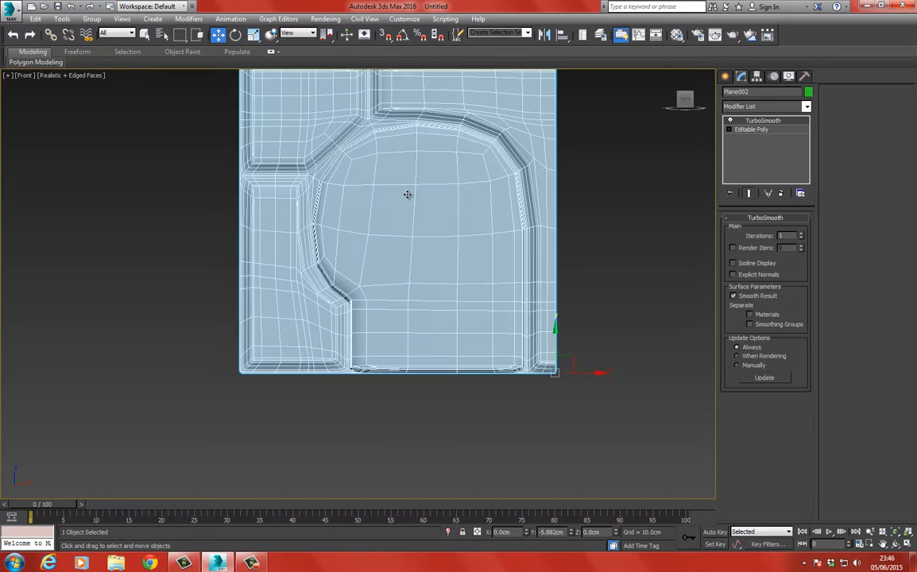
- Connect the vertical edges crossing the row beside the large plate's straight sides with 2 segments and a pinch of 84, and check the smoothing
click(748, 130)
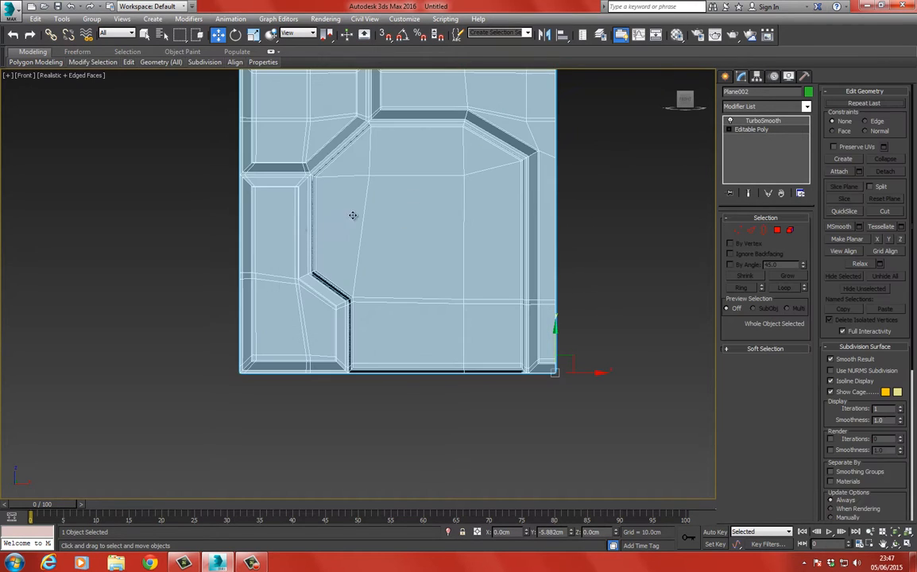
click(748, 231)
drag(605, 226, 159, 229)
right_click(323, 211)
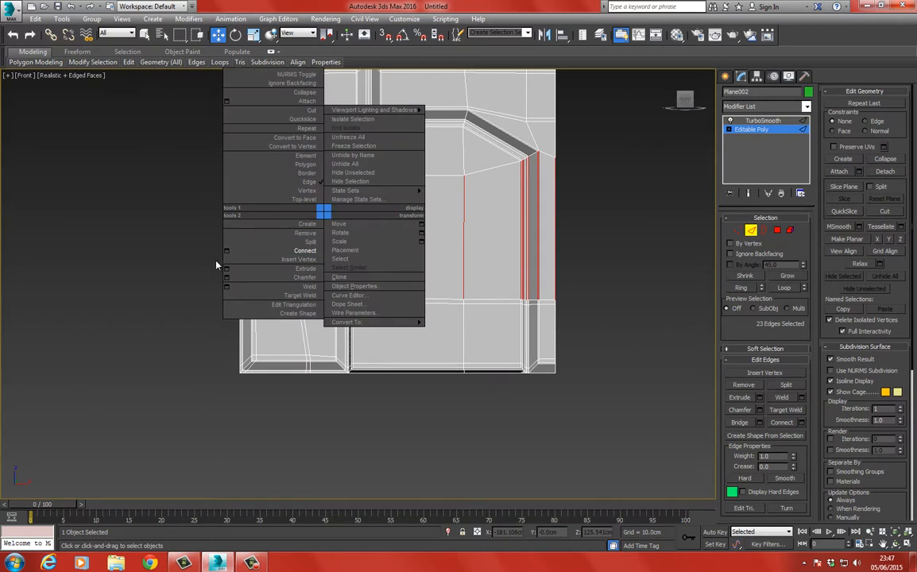
click(226, 251)
click(359, 342)
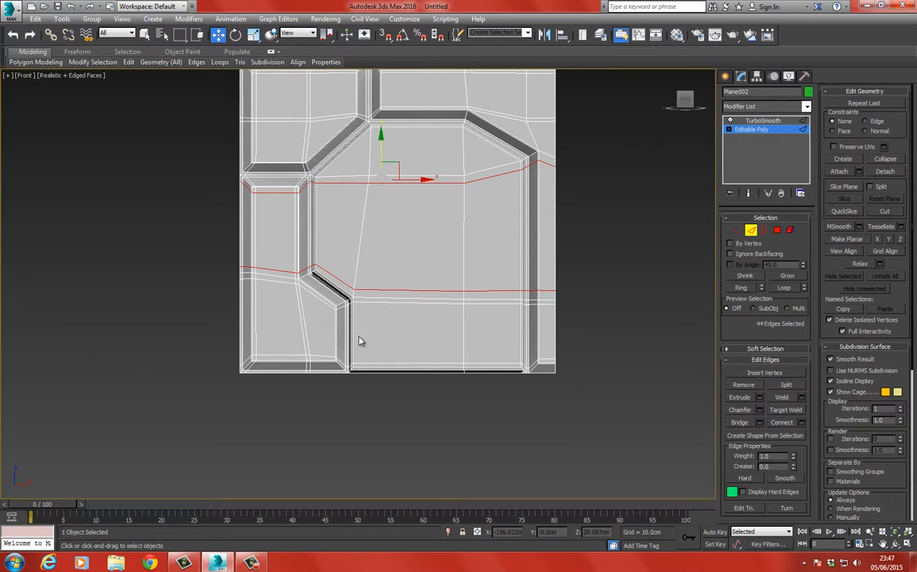
click(755, 121)
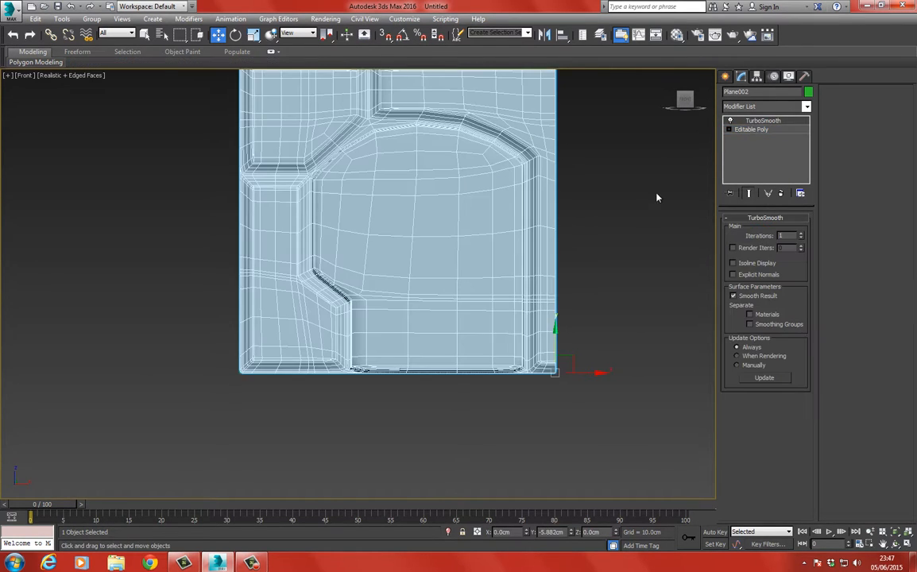
click(615, 215)
middle_drag(430, 253, 430, 294)
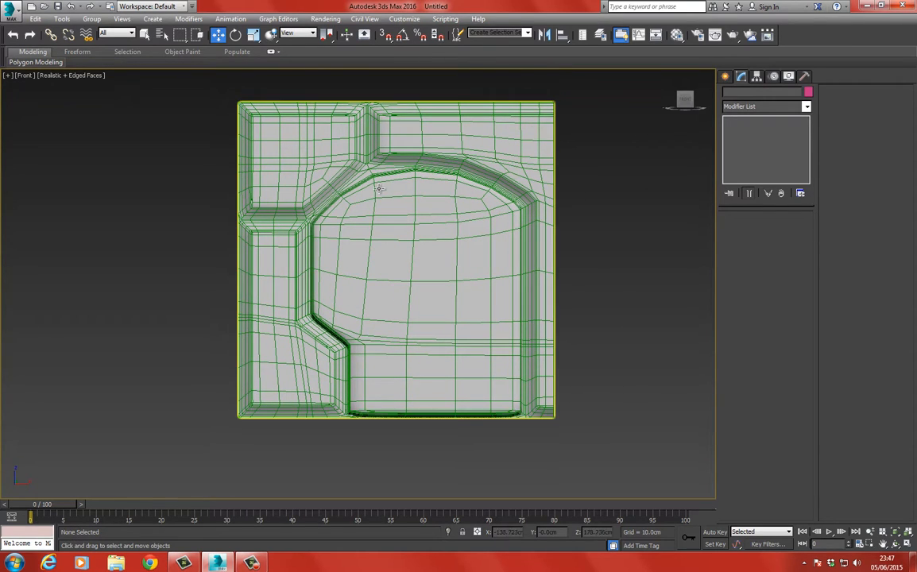
click(430, 200)
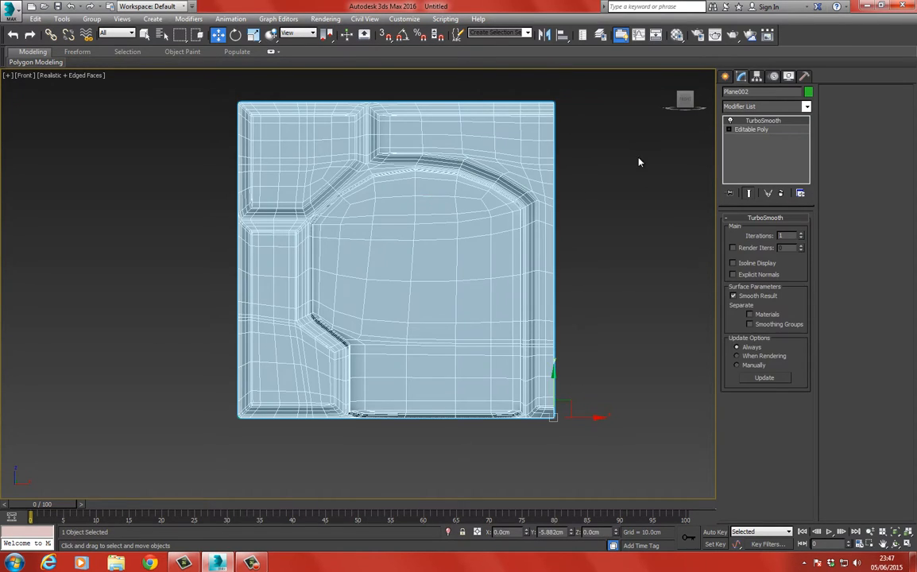
- Connect the horizontal edges crossing the column through the large plate's middle with 2 segments and a pinch of 89
click(743, 130)
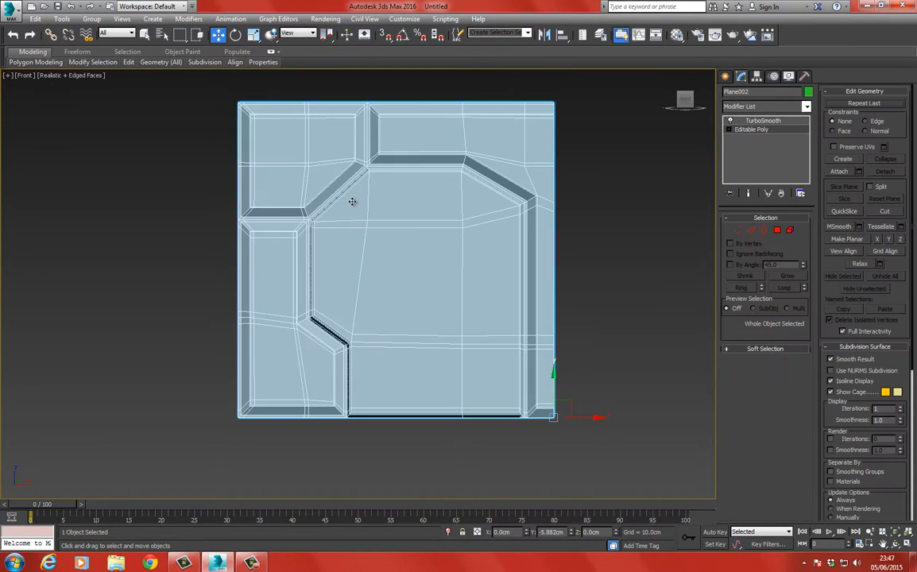
click(751, 230)
drag(421, 432, 421, 431)
right_click(383, 261)
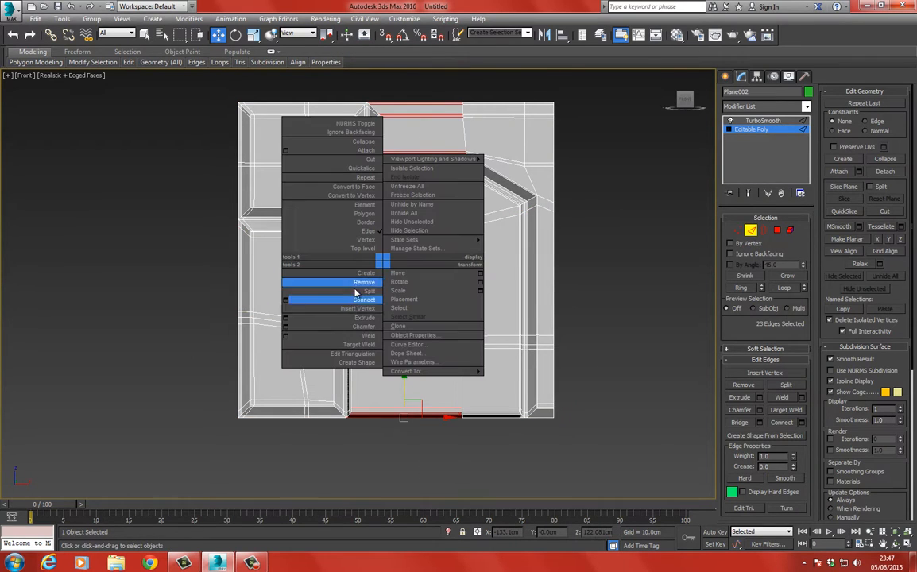
click(286, 300)
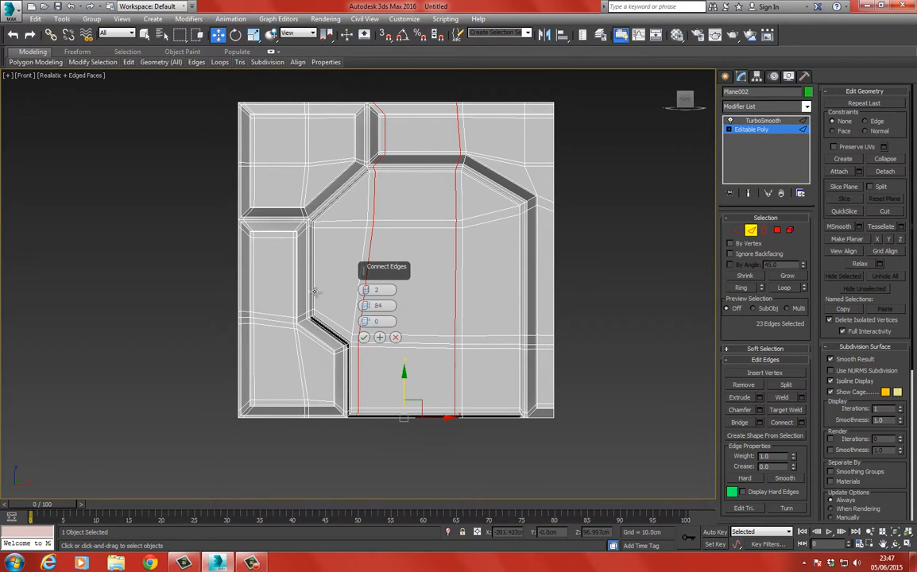
drag(363, 305, 363, 298)
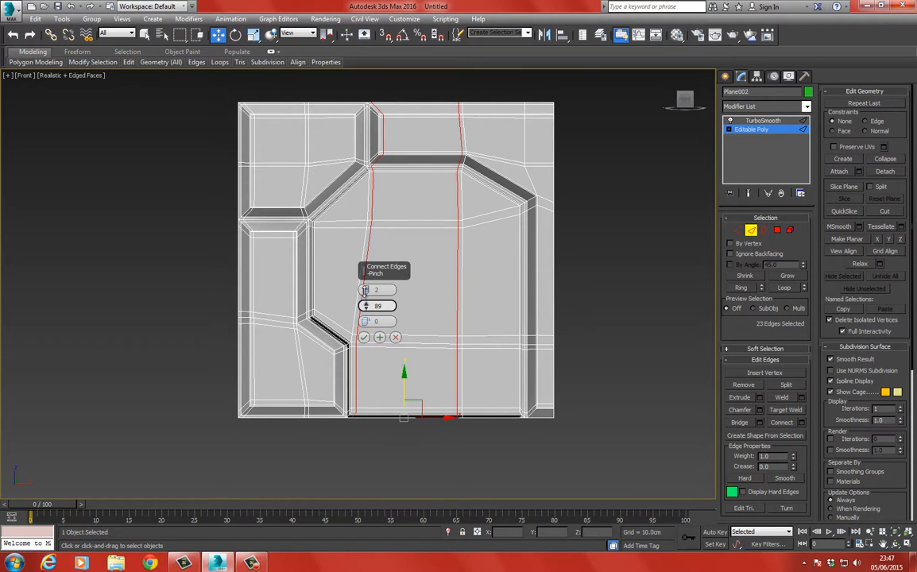
click(365, 338)
- Examine the TurboSmooth result without edge display, from the front and at an angle in perspective
click(760, 121)
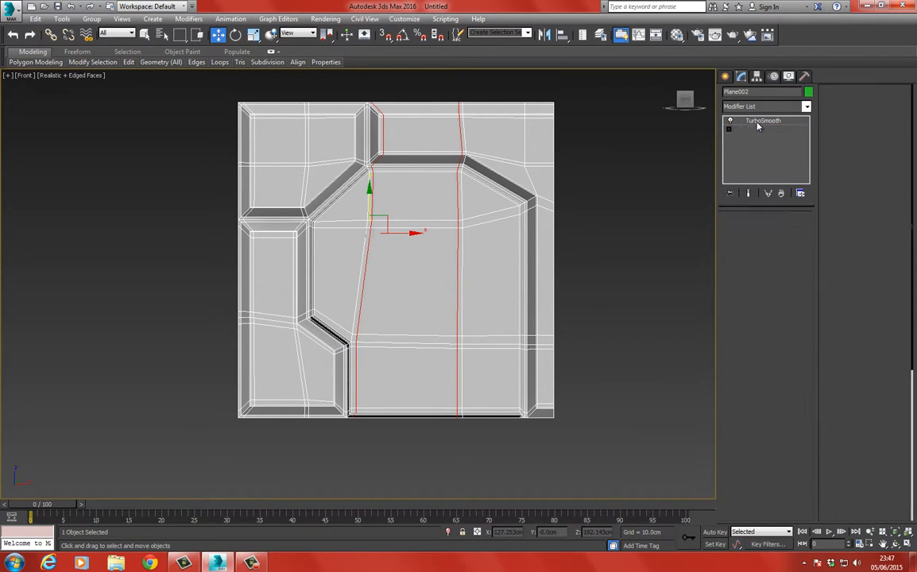
click(630, 217)
key(F4)
middle_drag(451, 281, 390, 240)
scroll(403, 292, down, 3)
scroll(409, 244, up, 3)
scroll(395, 252, up, 3)
key(p)
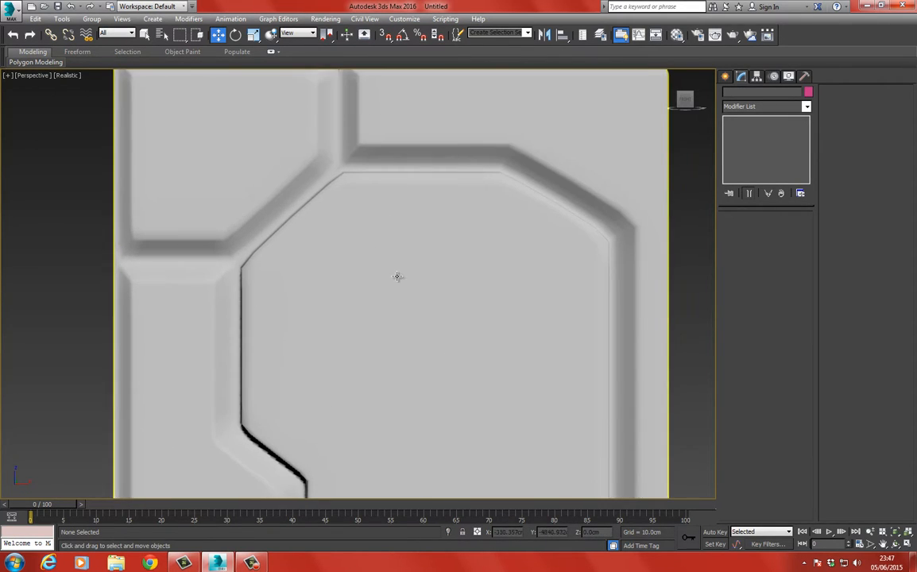
key(ctrl+r)
drag(359, 213, 374, 237)
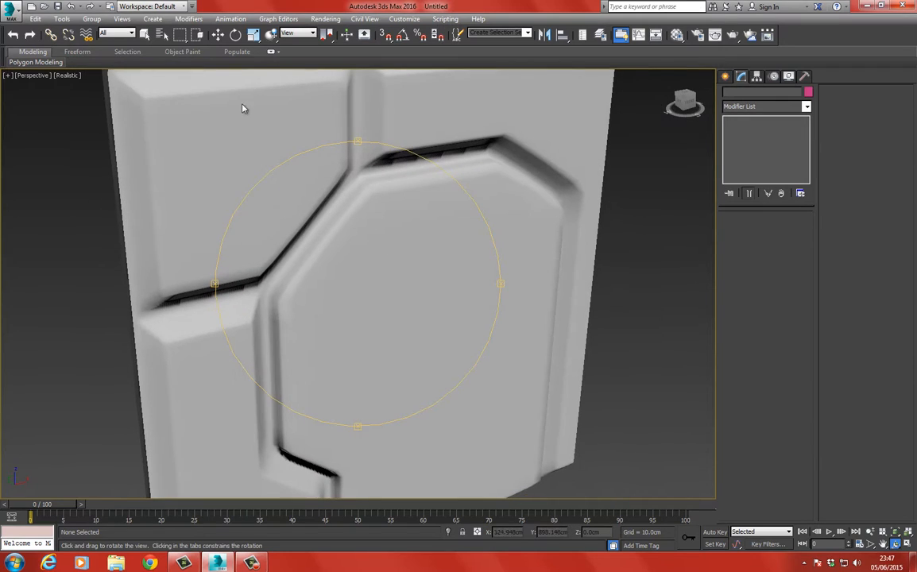
- Set the panel's TurboSmooth iterations to 2 and inspect the large plate's upper-left corner up close
click(217, 35)
click(577, 175)
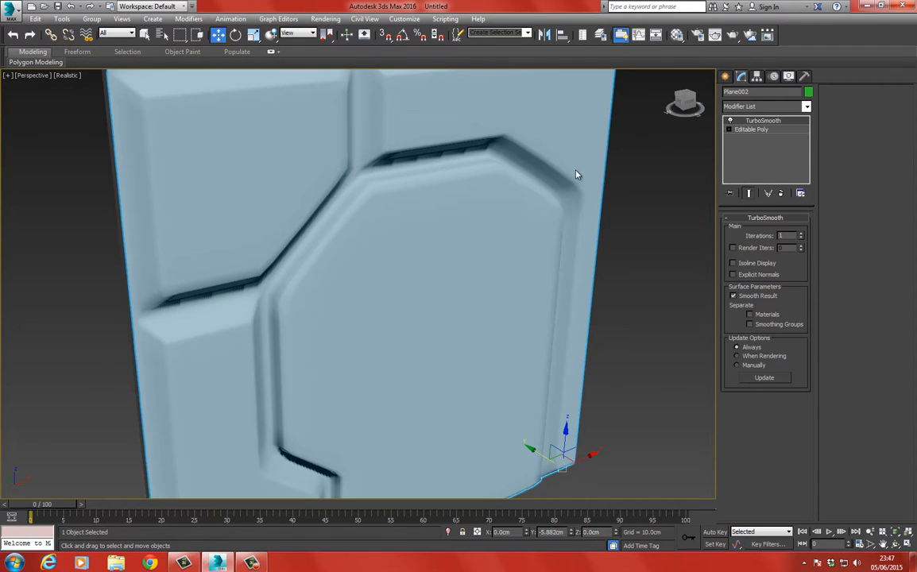
click(802, 234)
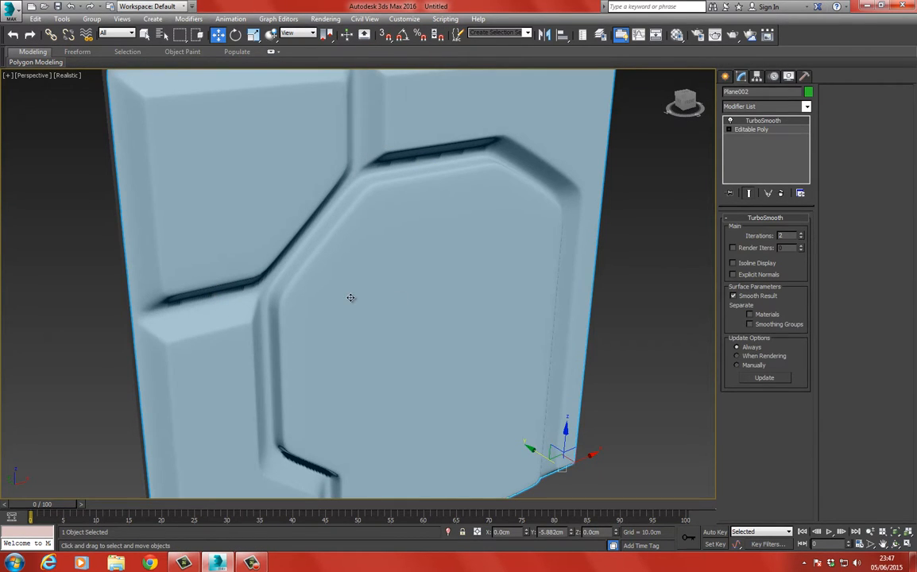
scroll(377, 199, down, 2)
scroll(337, 198, up, 8)
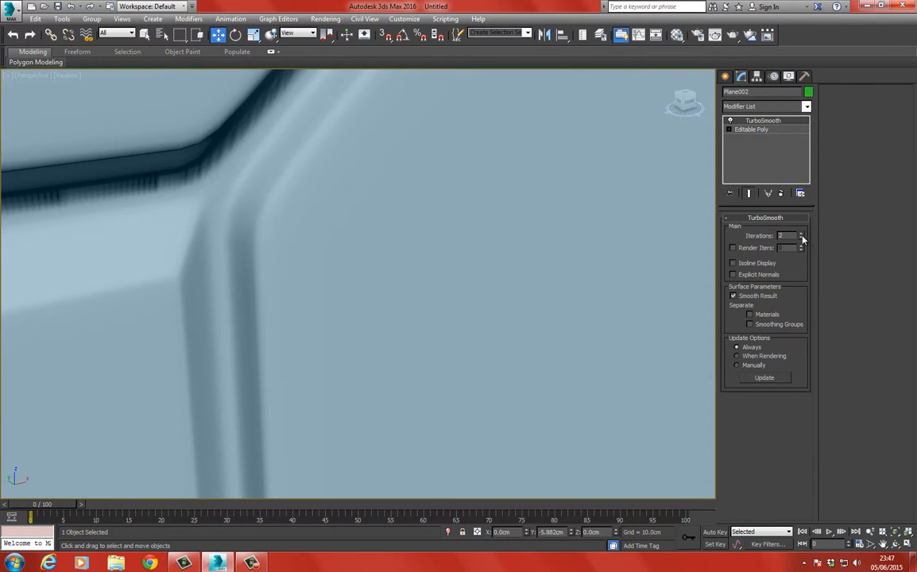
- Compare the large plate's corner at TurboSmooth iterations 1 and 2, checking the mesh edges as well
click(802, 234)
click(801, 239)
drag(795, 236, 747, 235)
scroll(319, 205, down, 4)
scroll(317, 215, up, 4)
key(F4)
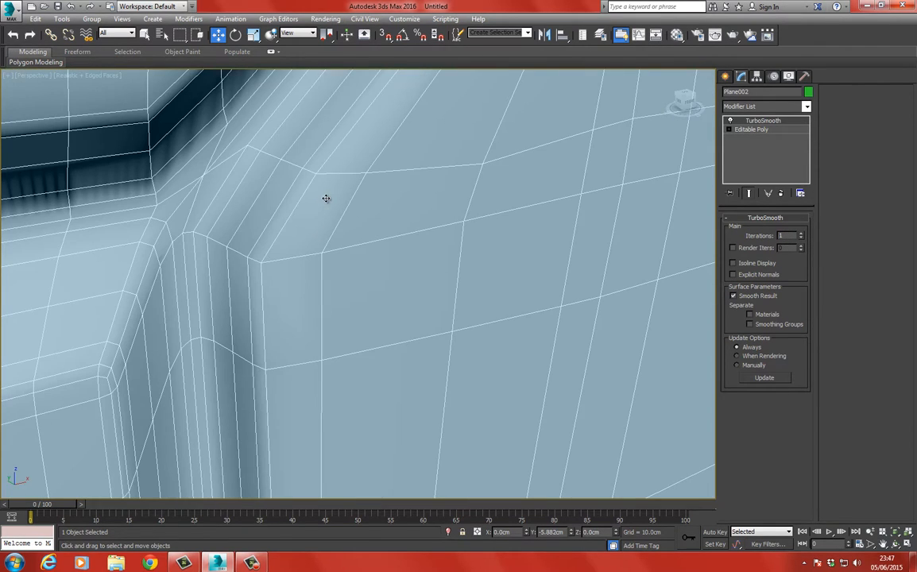
key(F4)
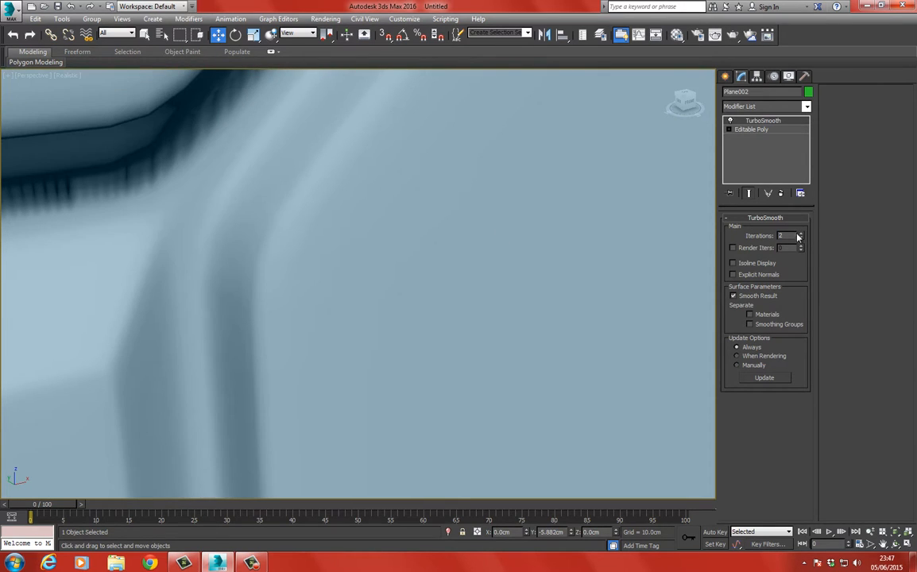
- Examine the smoothed panel from several angles, looking closely at the grooves and the large plate's corners
scroll(377, 239, down, 4)
scroll(370, 235, down, 6)
click(273, 259)
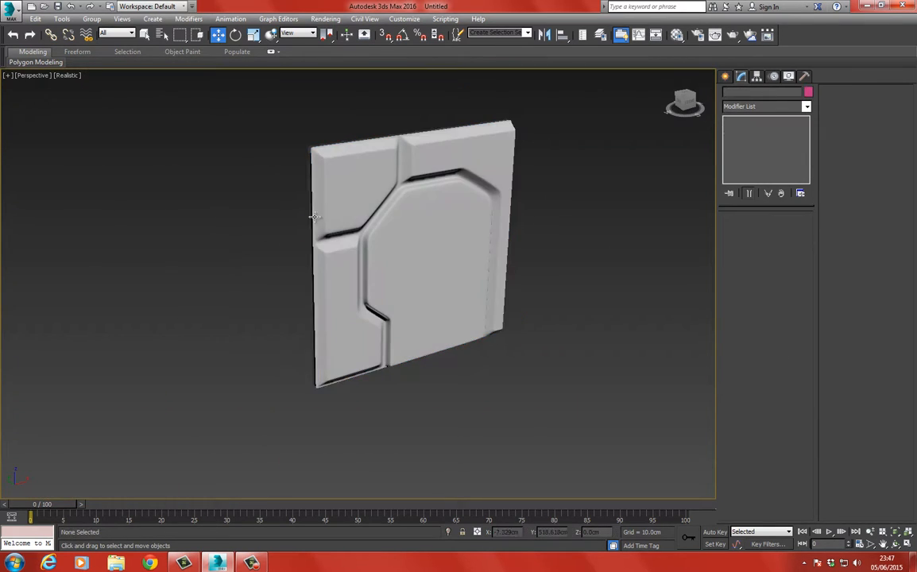
scroll(476, 195, up, 5)
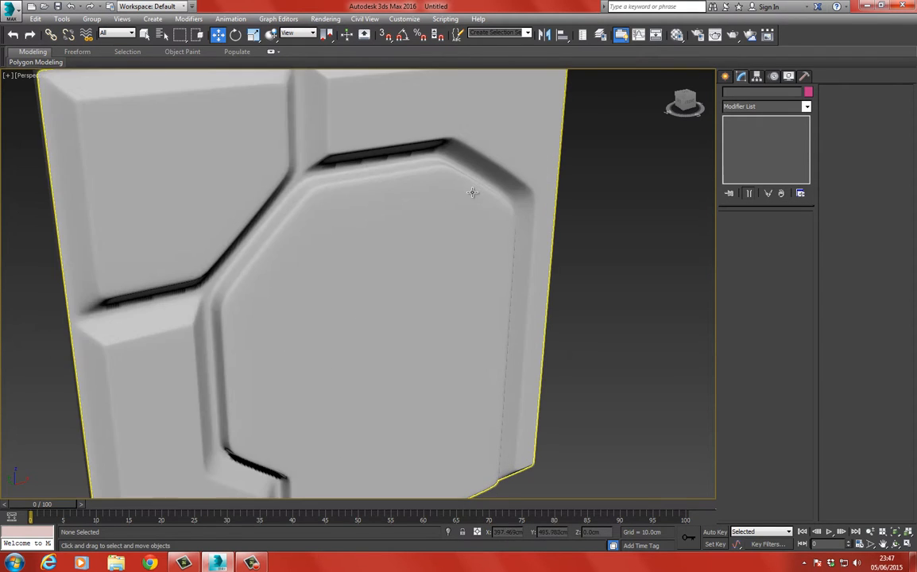
scroll(329, 207, down, 3)
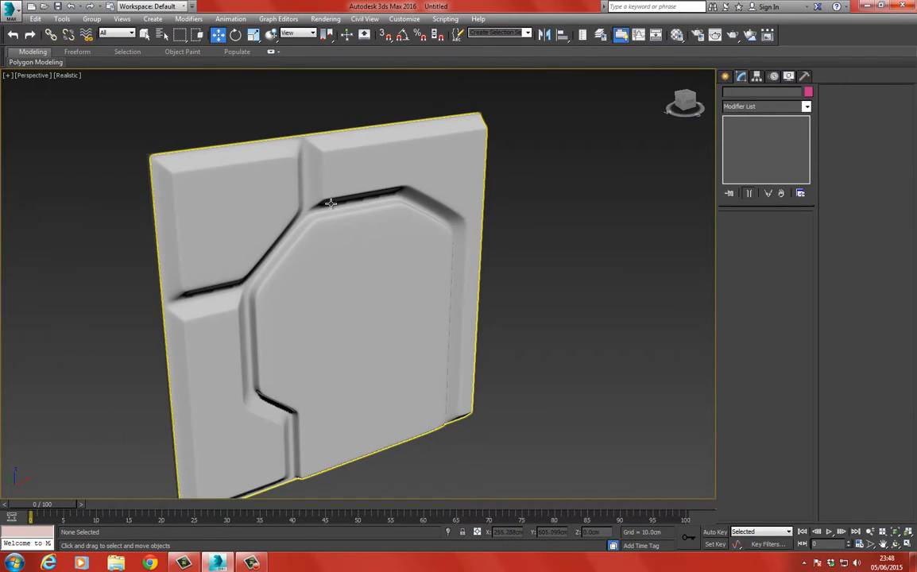
scroll(331, 203, up, 3)
mouse_move(314, 238)
alt+middle_down()
mouse_move(320, 248)
mouse_move(309, 243)
alt+middle_up()
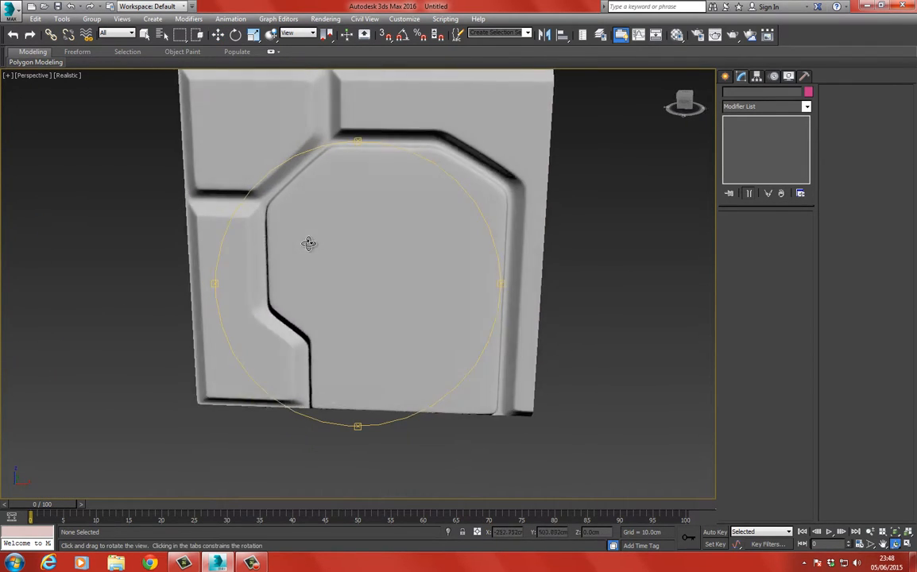
drag(309, 243, 345, 229)
scroll(344, 211, up, 5)
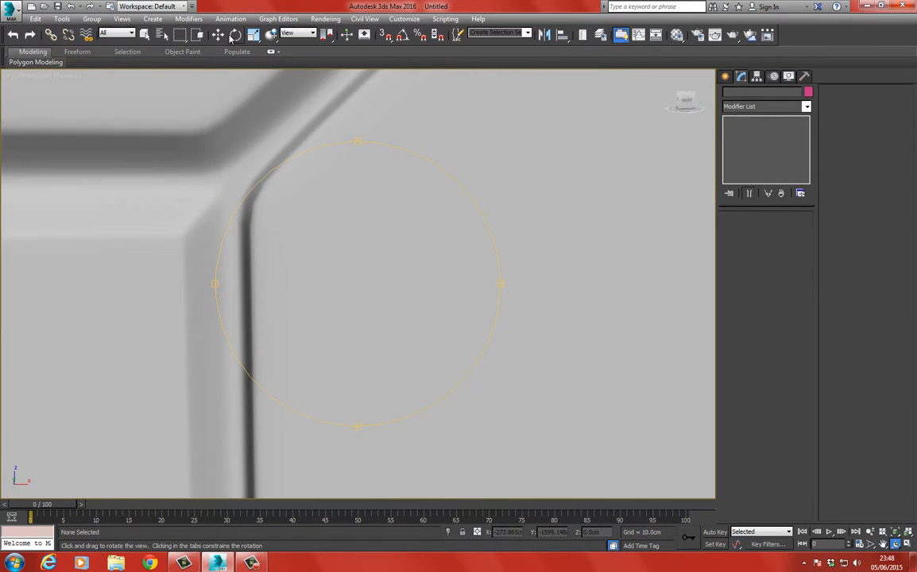
- Using the Edge constraint, slide the horizontal support loop below the large plate's upper-left corner up closer to that corner
key(w)
click(436, 214)
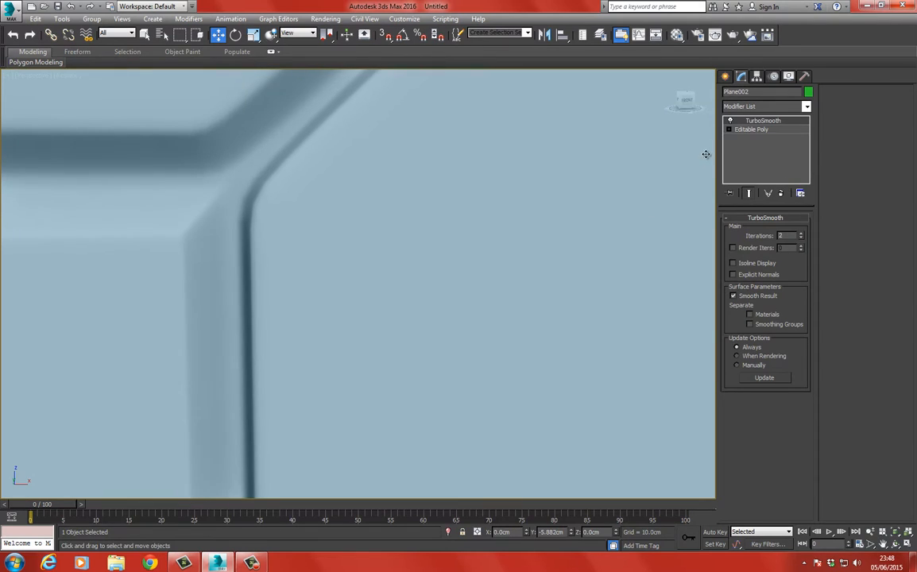
click(743, 132)
middle_drag(280, 231, 340, 215)
key(F4)
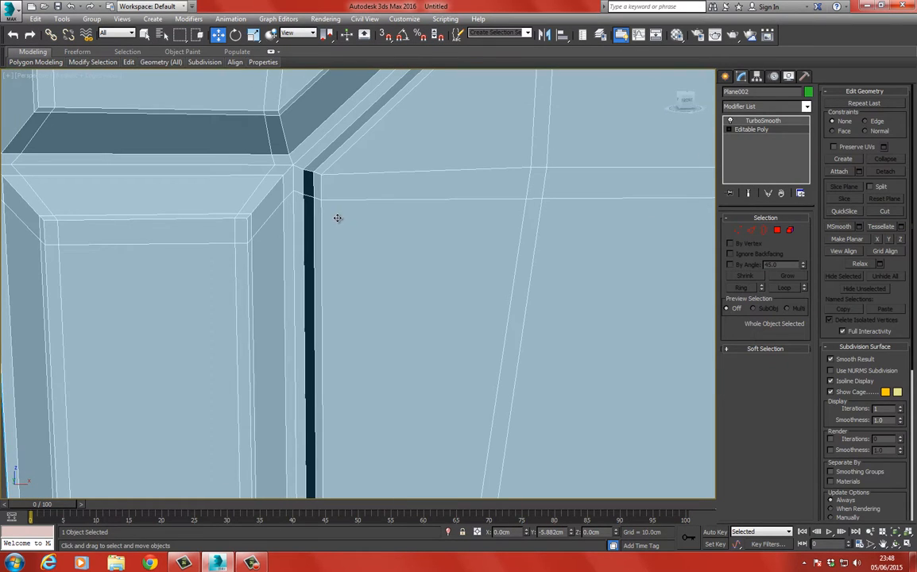
click(751, 230)
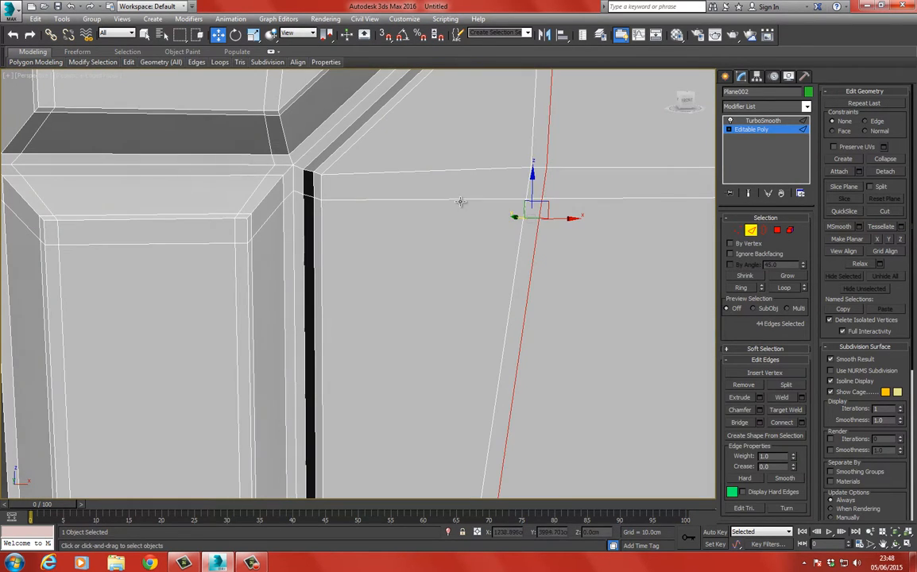
double_click(462, 200)
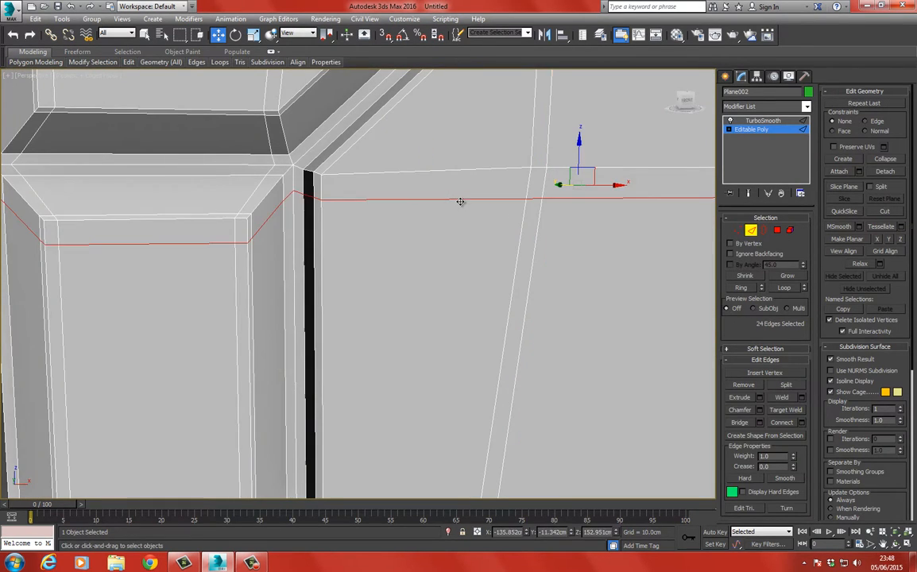
click(865, 121)
mouse_move(579, 141)
mouse_down()
mouse_move(579, 129)
mouse_move(586, 142)
mouse_up()
- Show the smoothed end result while editing and slide the large plate's vertical support loop closer to the neighbouring original edge loop
click(750, 193)
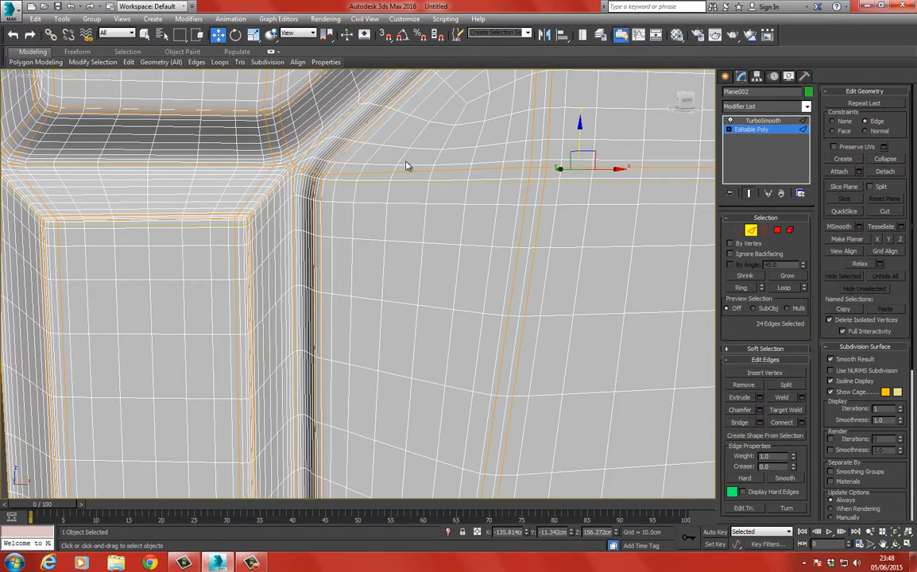
middle_drag(406, 166, 397, 278)
double_click(467, 216)
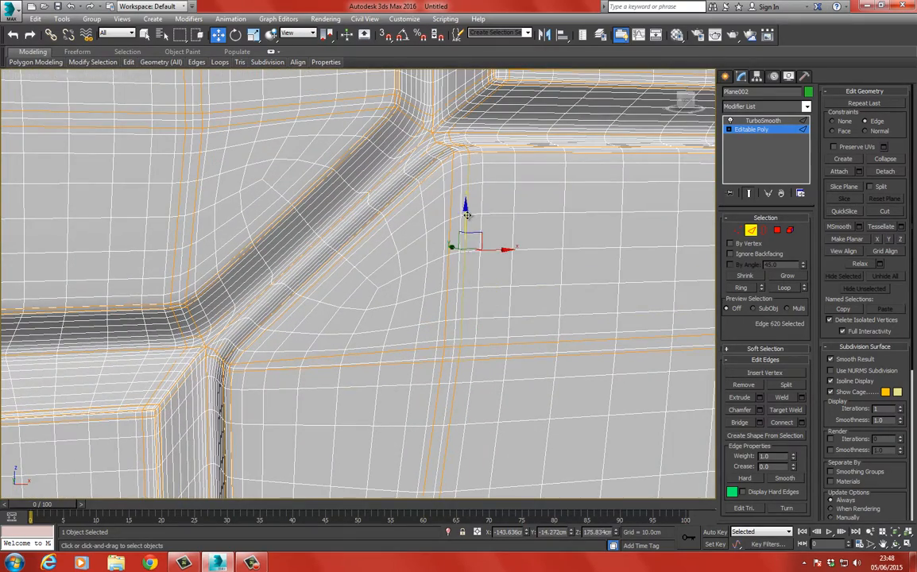
drag(473, 395, 460, 393)
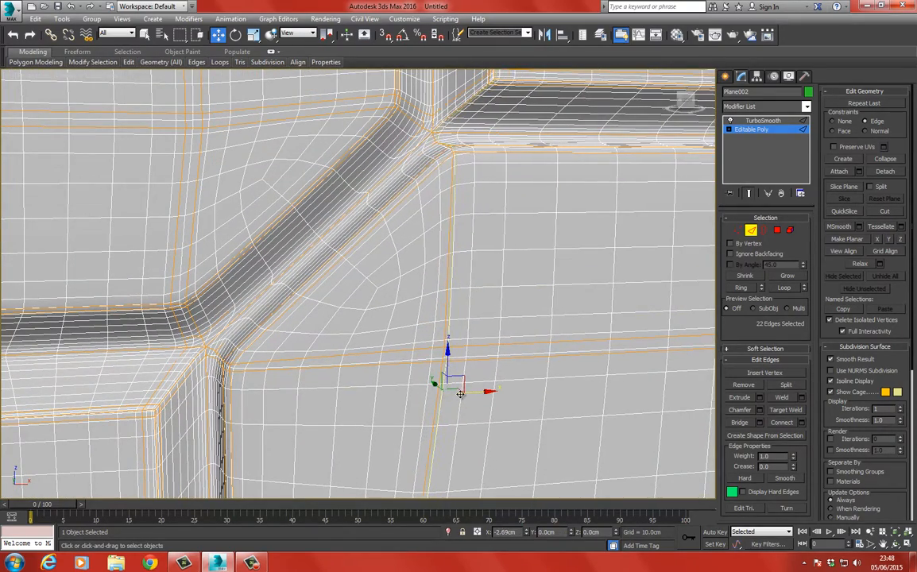
- Slide the horizontal support loop in the upper-left plate down slightly, closer to the plate's right-hand corner above the diagonal groove
middle_drag(430, 242, 429, 316)
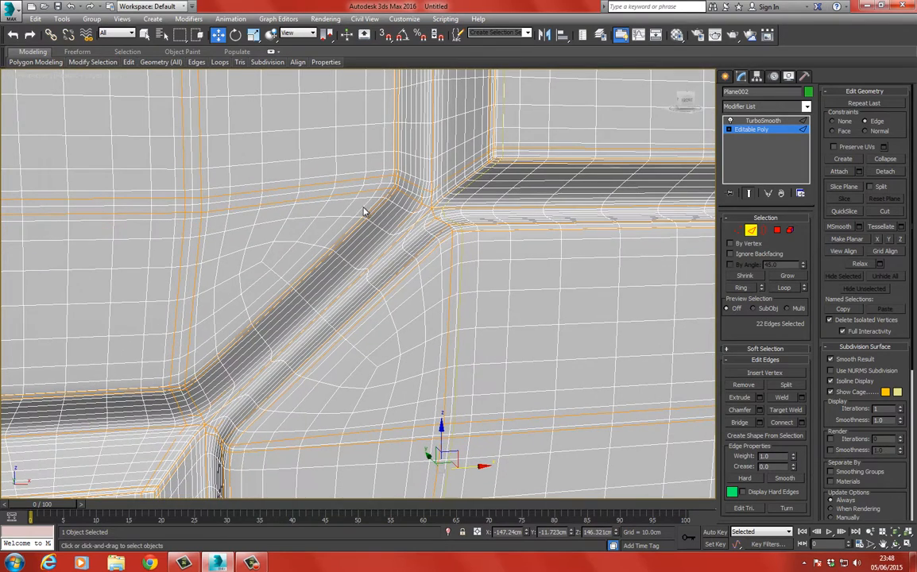
double_click(352, 181)
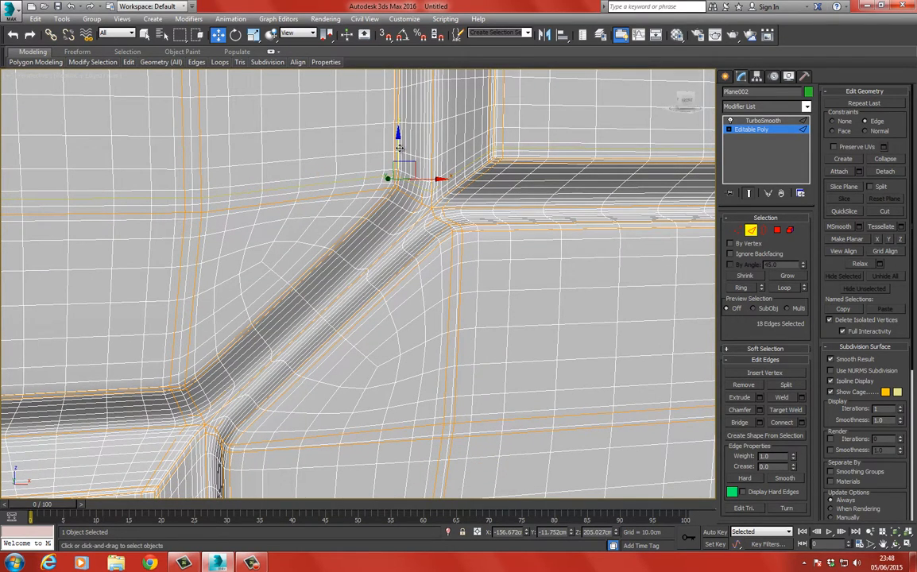
drag(400, 147, 400, 151)
- Slide the upper-left plate's vertical support loop about 0.78 cm along X, closer to the lower corner beside the diagonal groove
middle_drag(203, 223, 275, 185)
scroll(275, 183, down, 3)
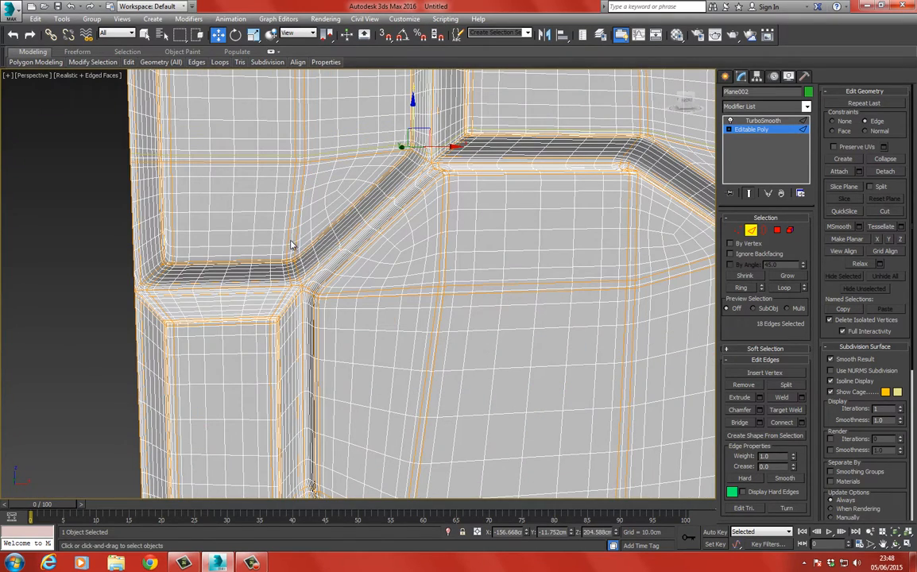
click(288, 241)
double_click(287, 241)
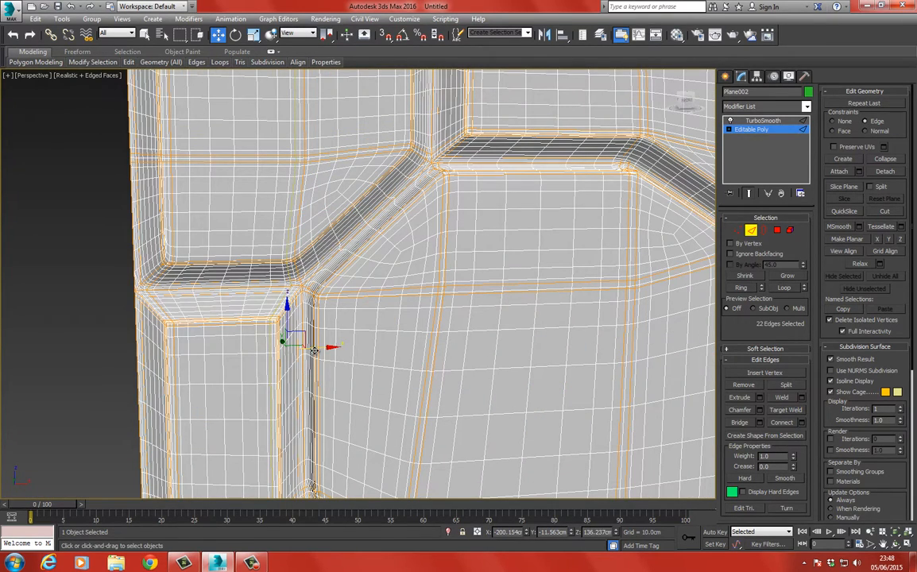
drag(314, 350, 328, 335)
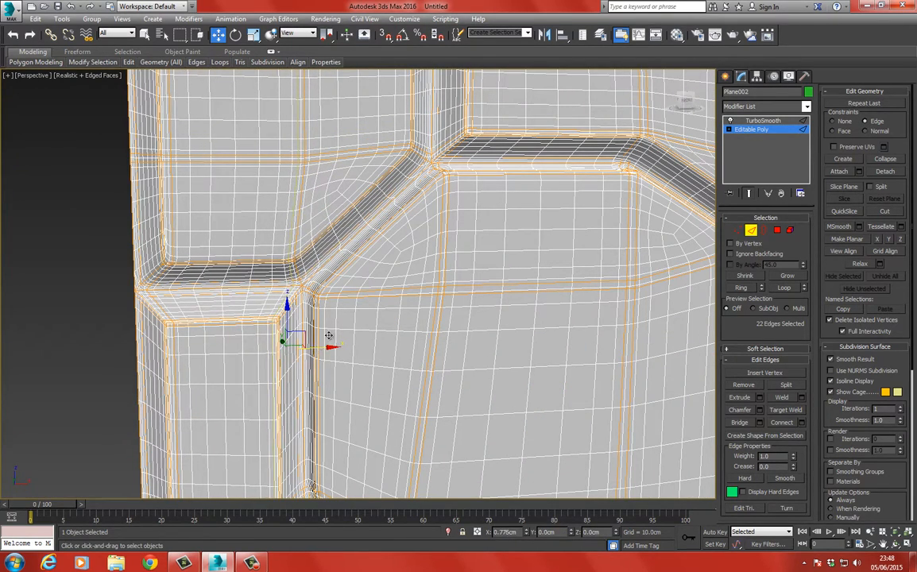
- Examine the support loops around the large plate's upper-right corner in perspective and in the Front view
middle_drag(501, 256, 288, 276)
middle_drag(428, 332, 395, 241)
middle_drag(448, 230, 405, 264)
scroll(452, 223, up, 4)
scroll(429, 219, down, 1)
scroll(402, 227, down, 5)
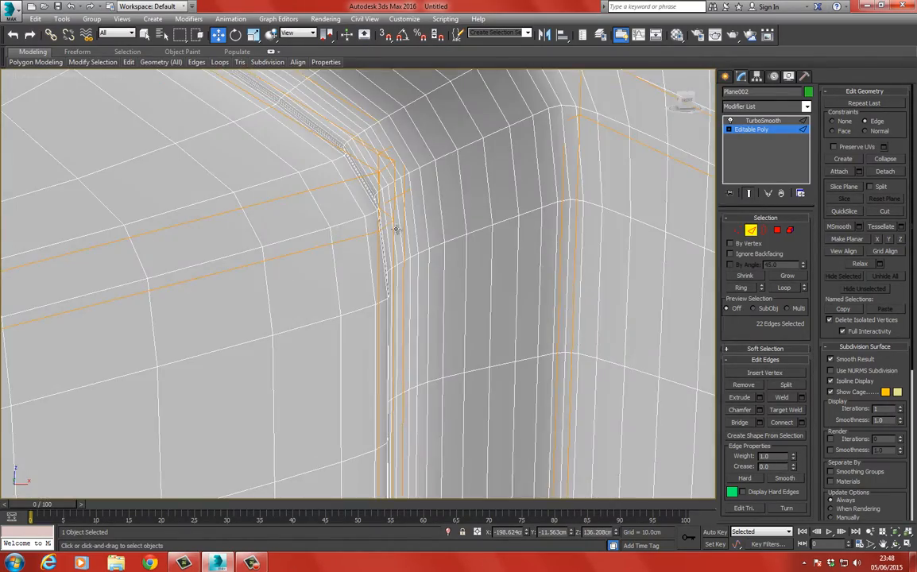
scroll(402, 227, up, 4)
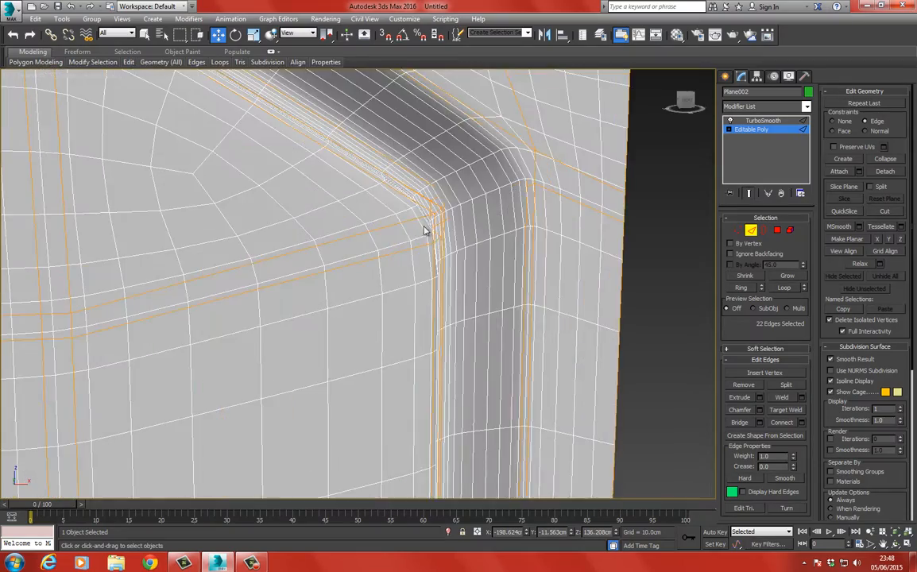
mouse_move(426, 231)
alt+middle_down()
mouse_move(338, 253)
mouse_move(307, 251)
alt+middle_up()
key(F3)
key(f)
scroll(368, 245, up, 4)
key(F3)
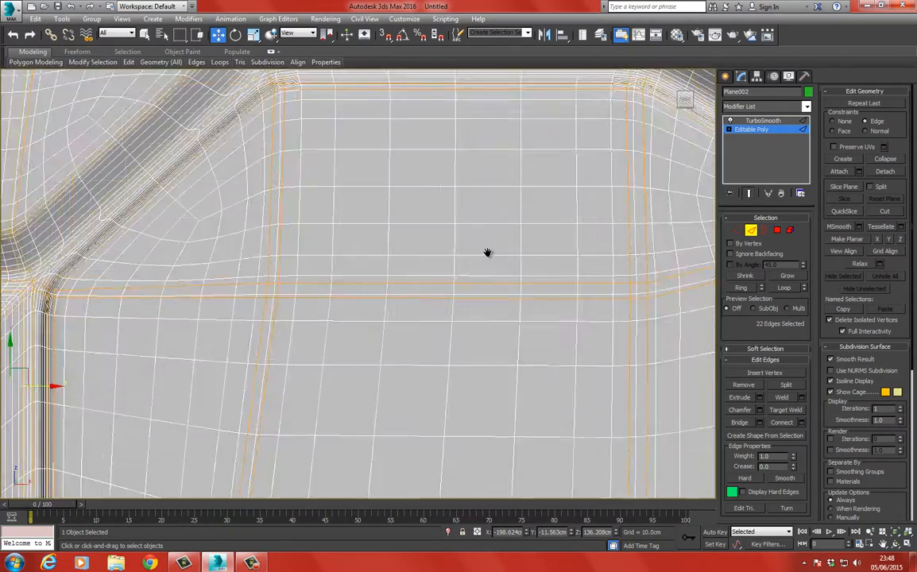
middle_drag(488, 253, 285, 246)
scroll(450, 232, up, 4)
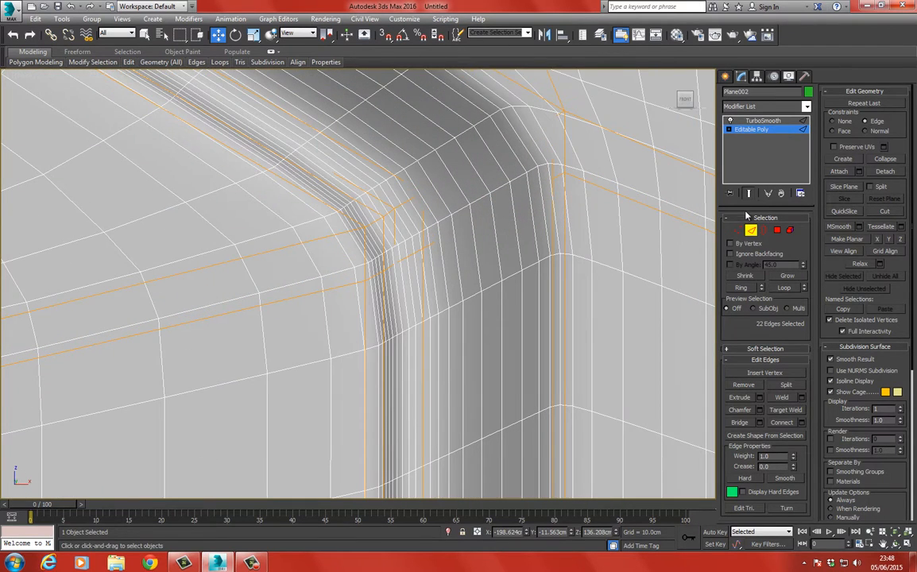
- Select the five lower support-loop vertices at the large plate's upper-right corner and move them up about 2.75 cm
click(738, 231)
key(F3)
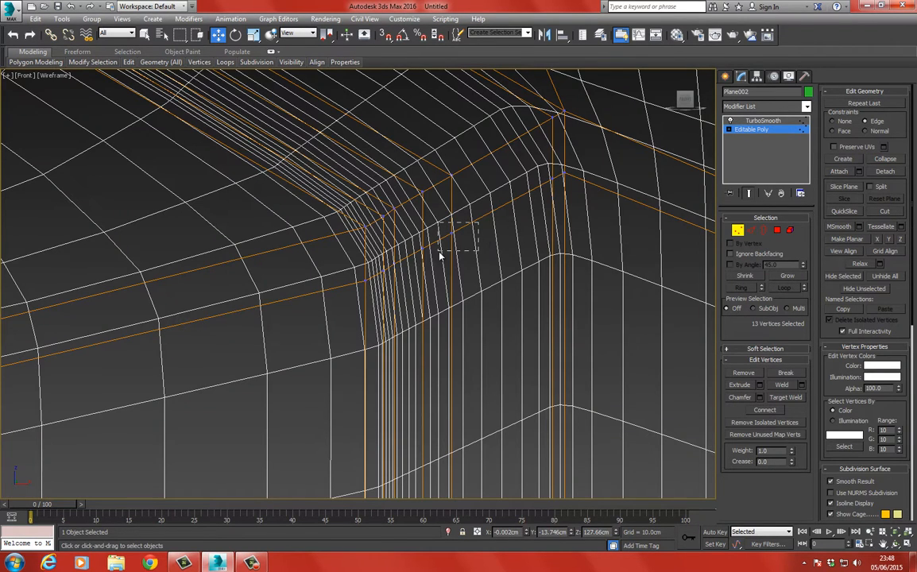
drag(440, 253, 442, 285)
ctrl+drag(415, 238, 441, 272)
ctrl+drag(445, 218, 466, 255)
key(F3)
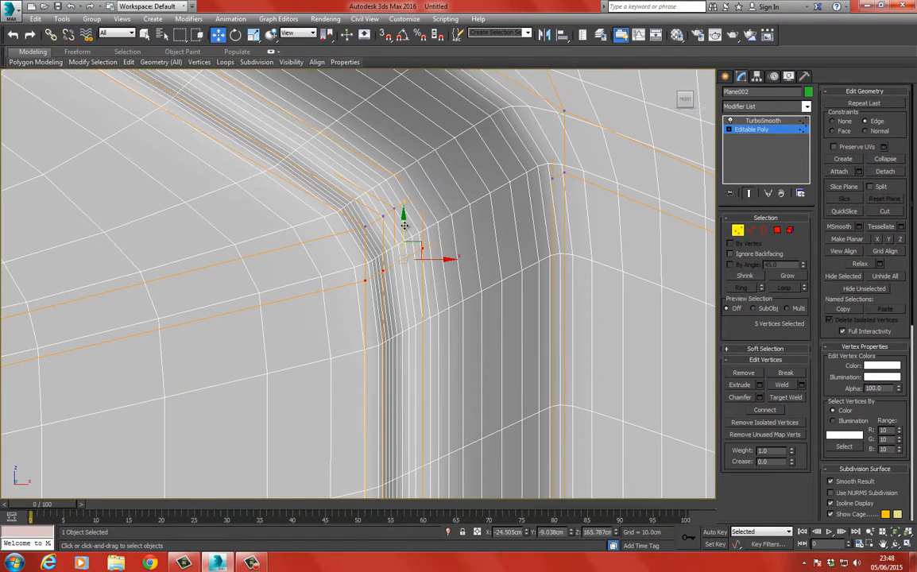
drag(404, 226, 405, 188)
- Inspect the smoothed groove along the panel's bottom edge, especially around the large plate's lower-right corner
scroll(313, 221, down, 6)
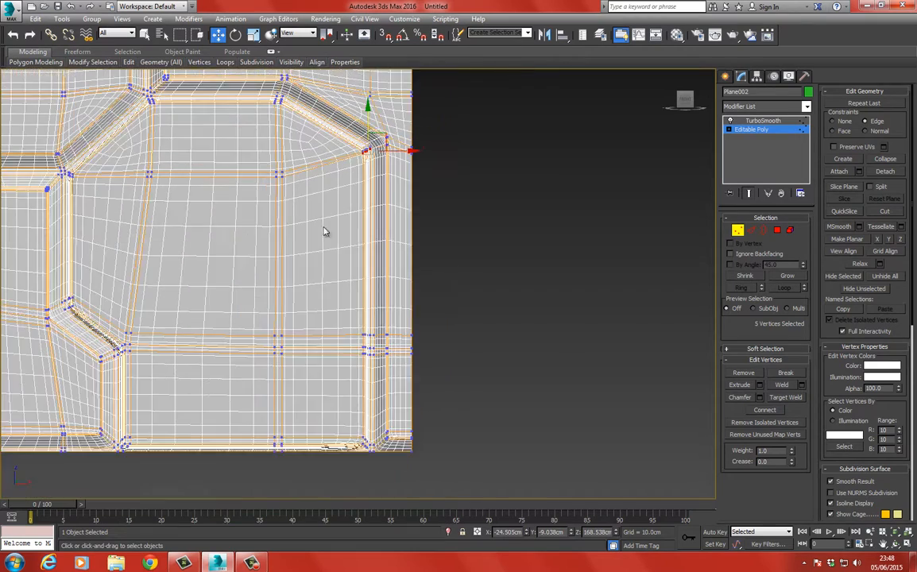
middle_drag(320, 327, 341, 243)
scroll(345, 302, up, 2)
middle_drag(345, 302, 391, 160)
scroll(391, 161, up, 2)
middle_drag(483, 238, 451, 254)
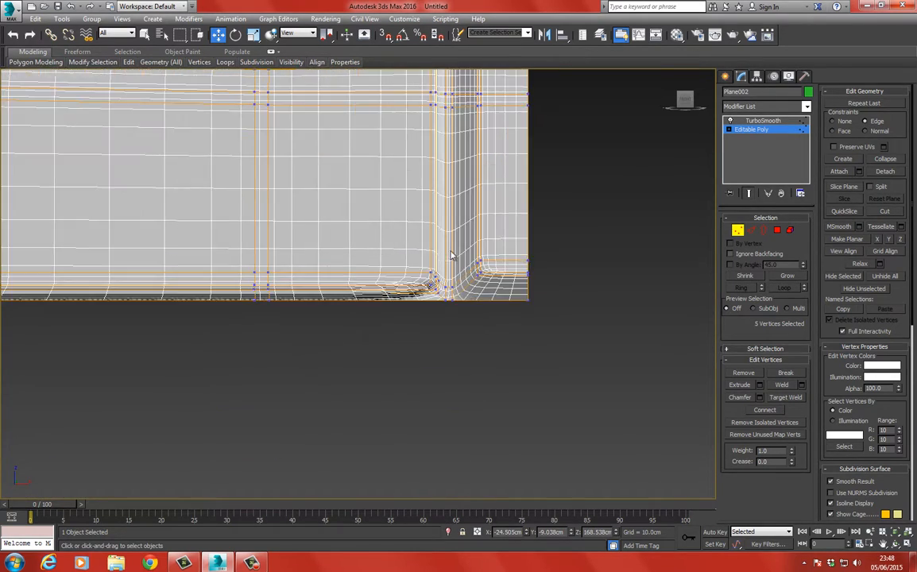
scroll(451, 255, up, 2)
middle_drag(426, 287, 396, 249)
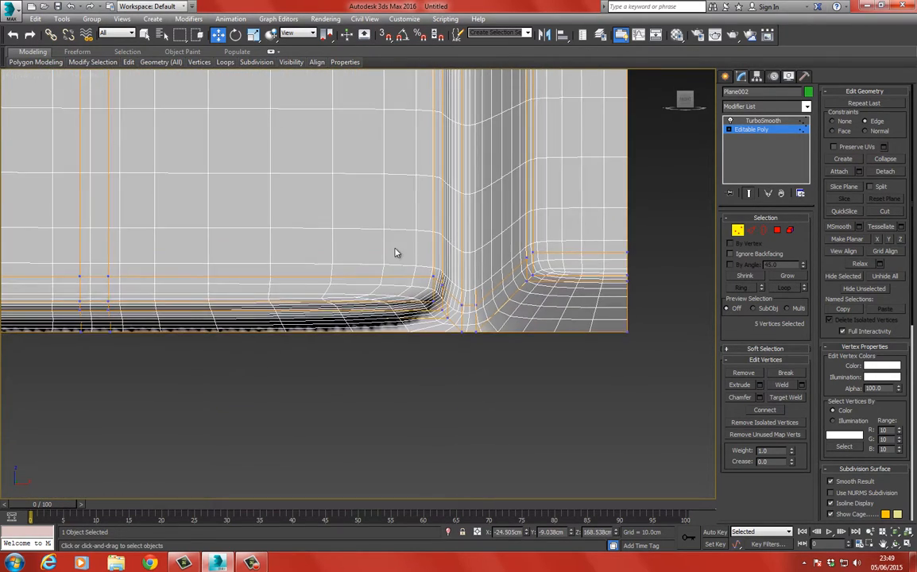
scroll(374, 244, down, 1)
scroll(398, 231, down, 2)
middle_drag(334, 237, 372, 257)
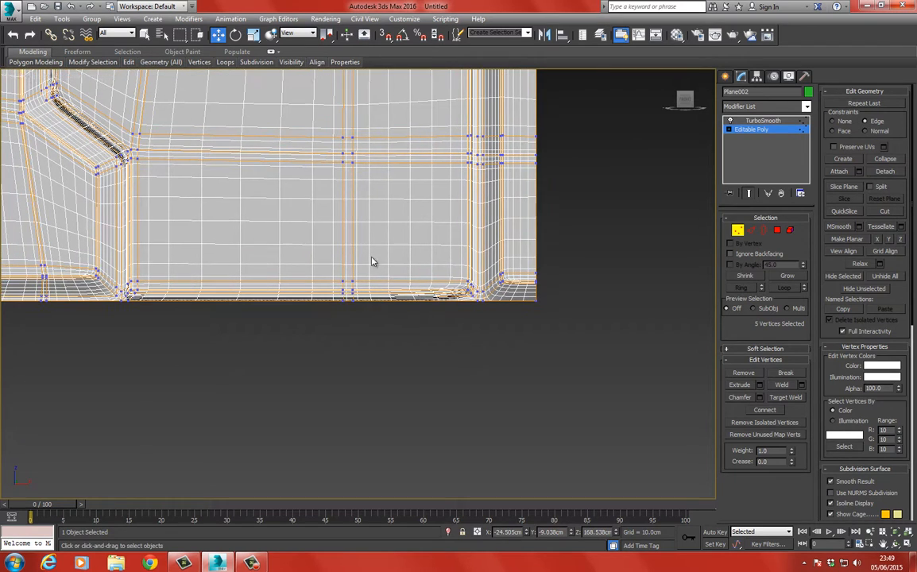
- Deselect the panel and preview the panel_render reference image from the last material slot's bitmap, leaving the panel reselected
click(750, 132)
right_click(577, 203)
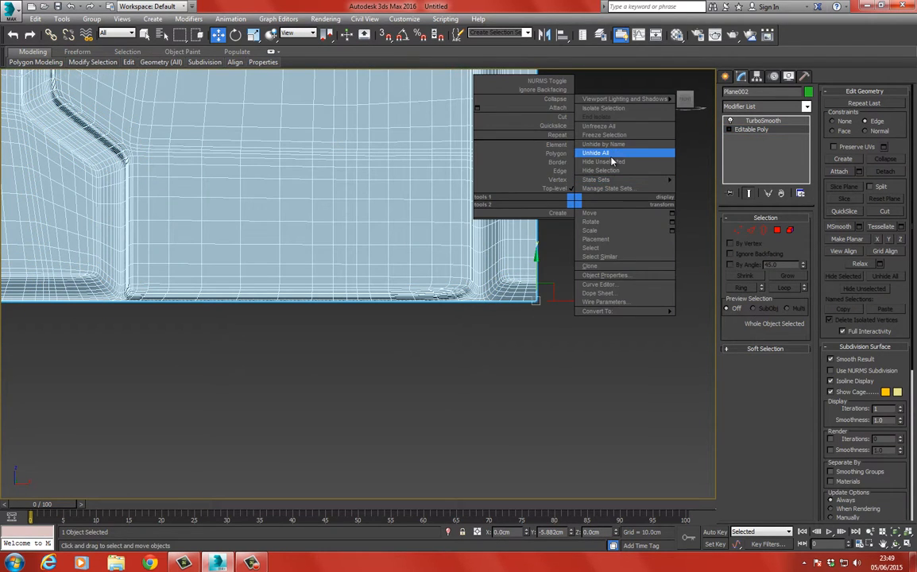
click(457, 391)
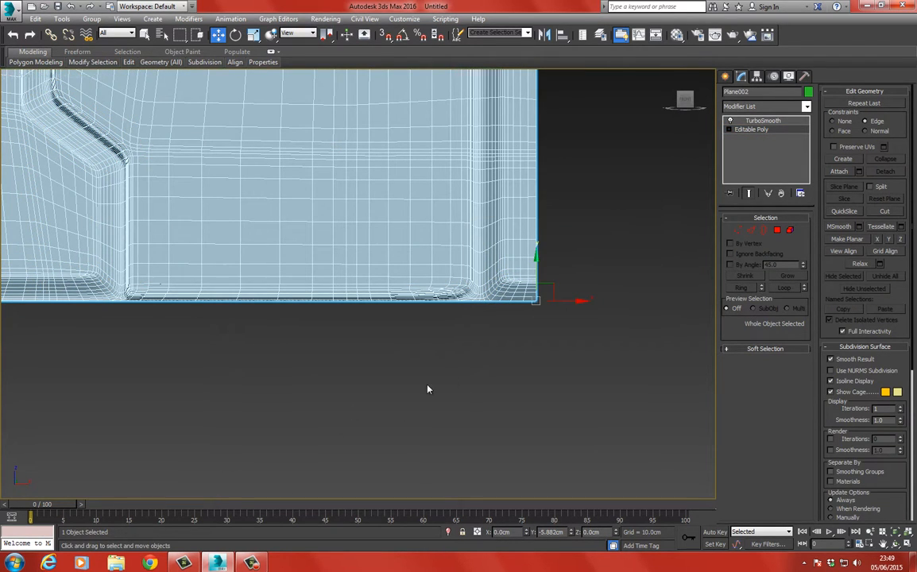
click(334, 369)
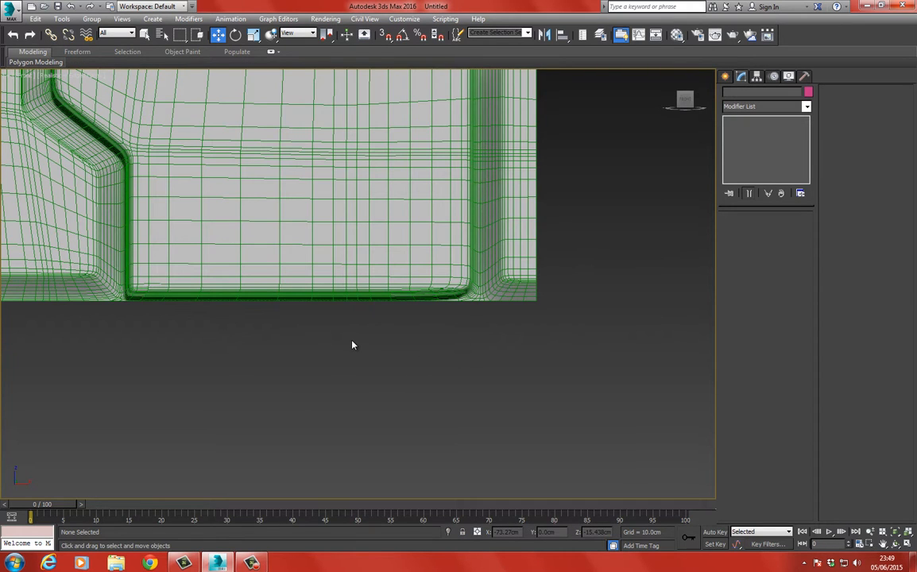
key(m)
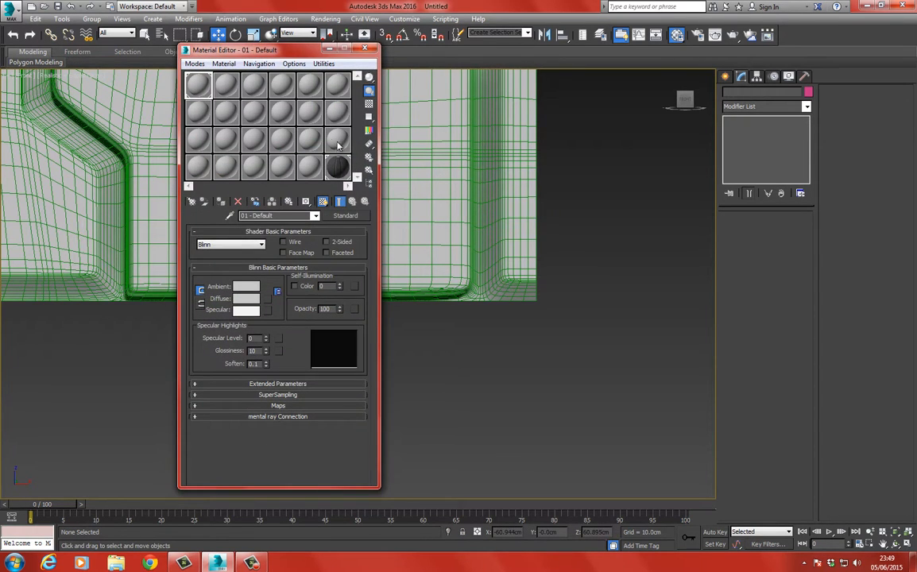
click(338, 170)
click(271, 371)
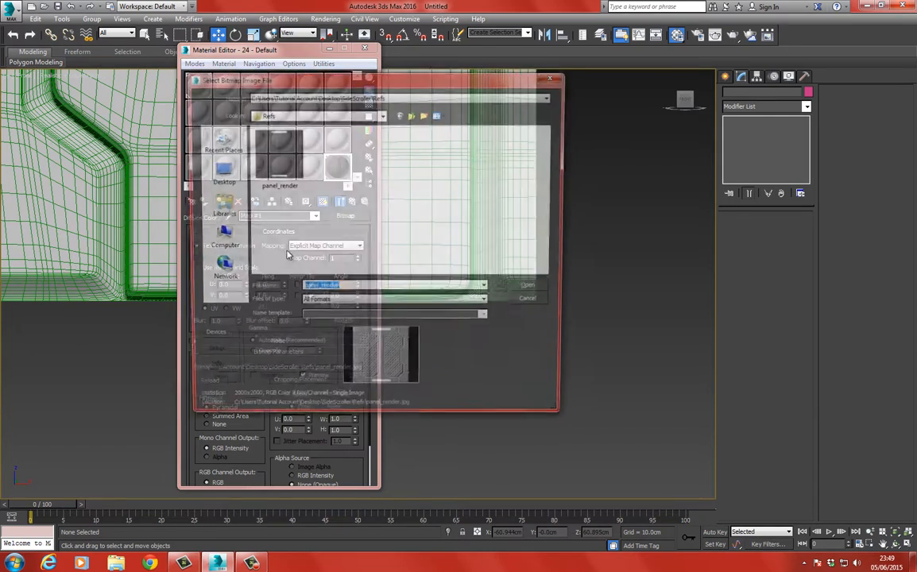
right_click(292, 162)
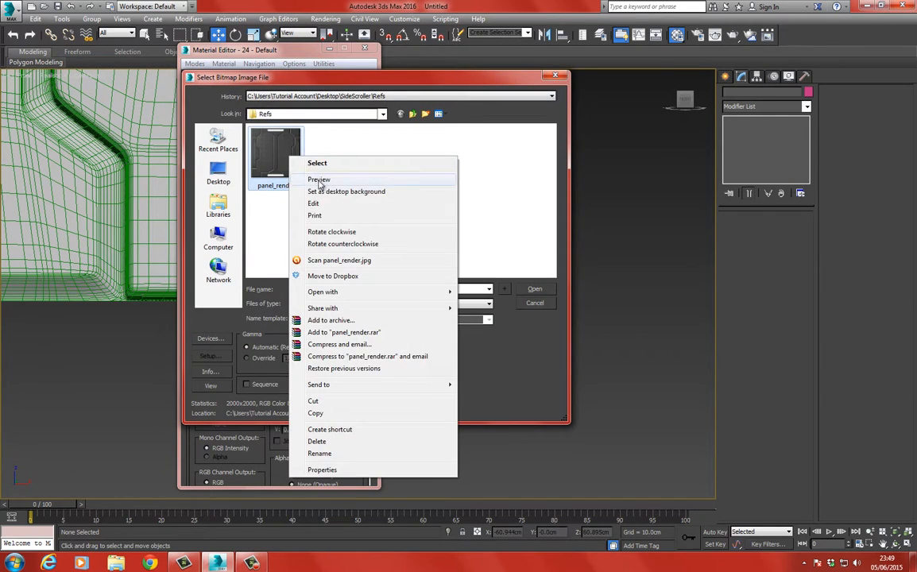
click(320, 179)
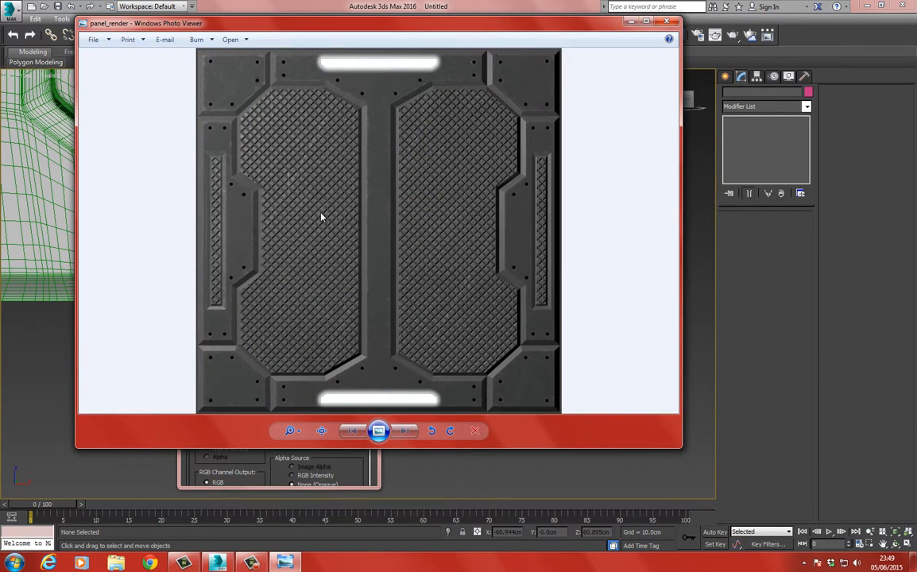
click(666, 22)
click(558, 77)
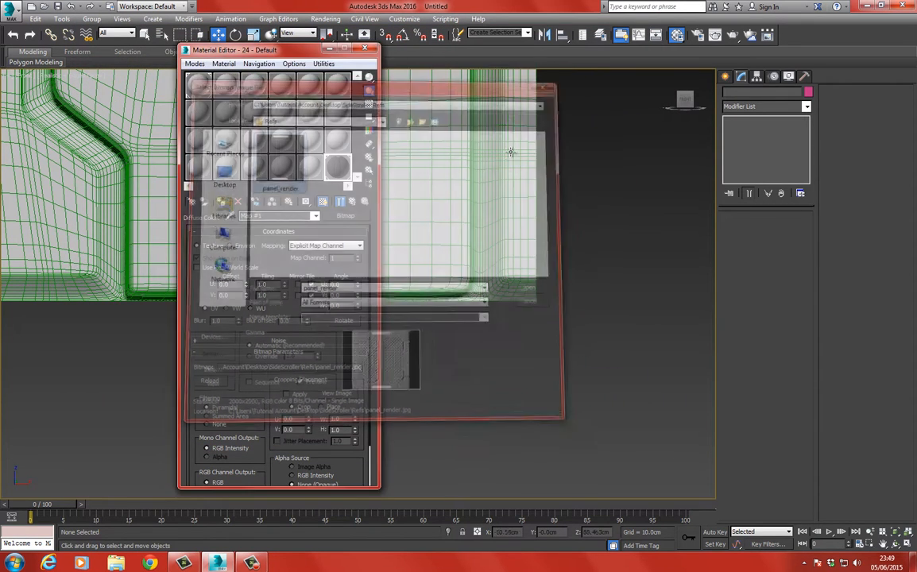
click(508, 159)
click(365, 49)
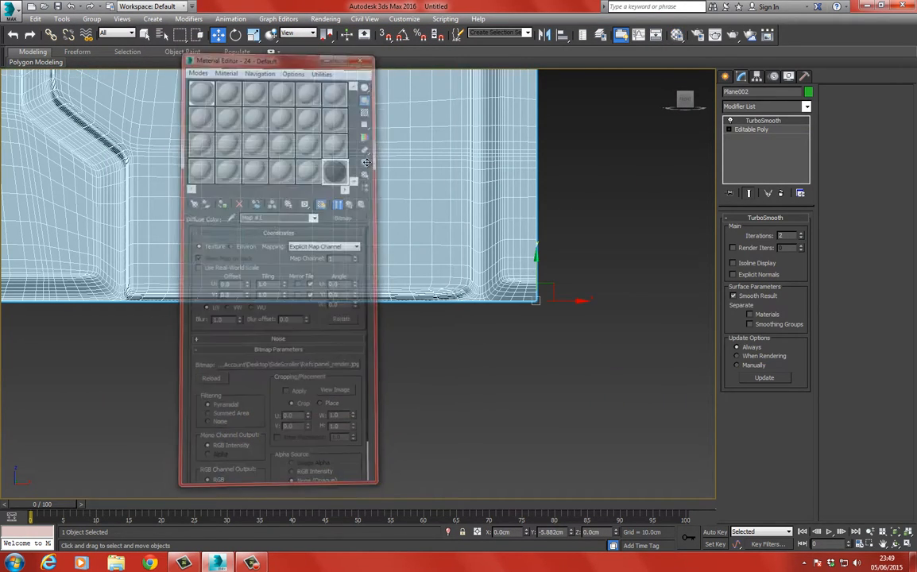
- Hide the smoothed end result in vertex mode and check the Z position of the panel's lower-right corner vertex
click(756, 130)
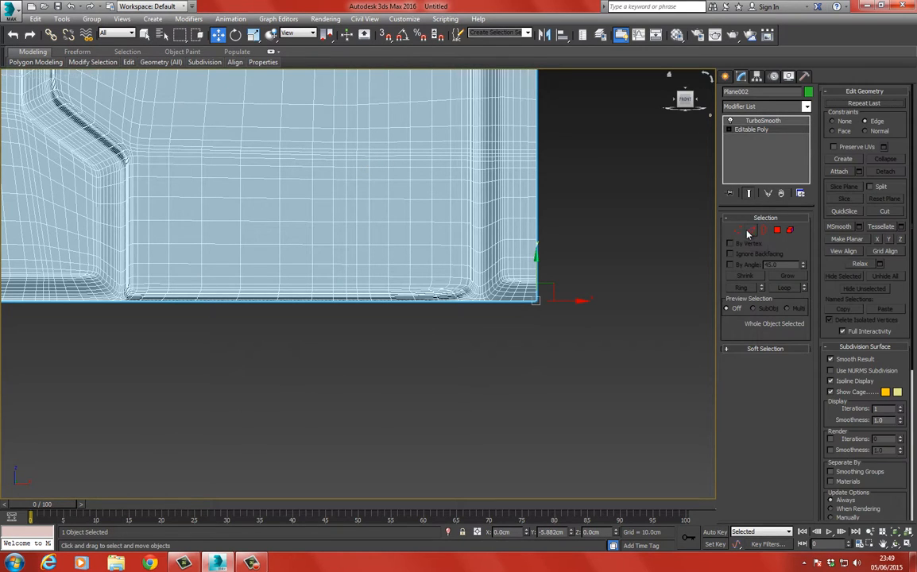
click(739, 230)
scroll(568, 263, up, 3)
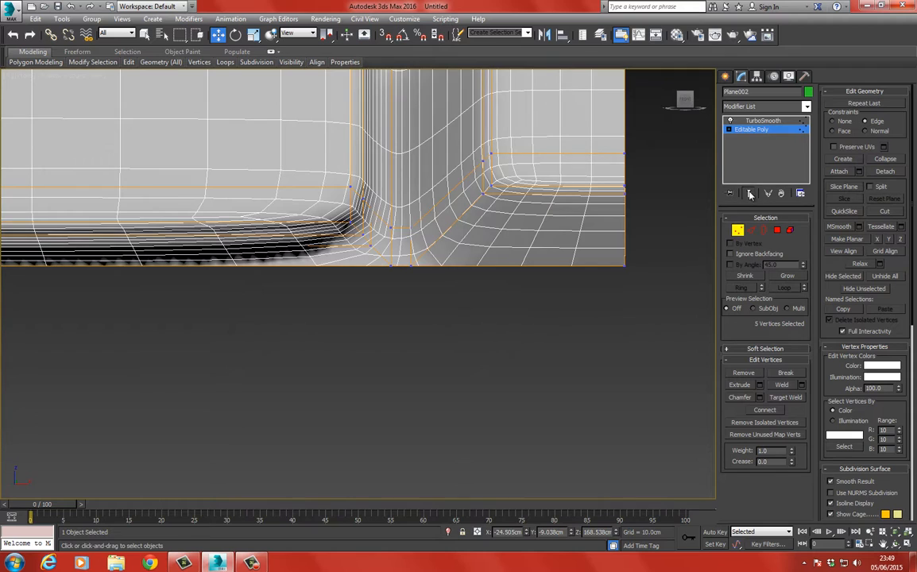
click(751, 195)
click(625, 266)
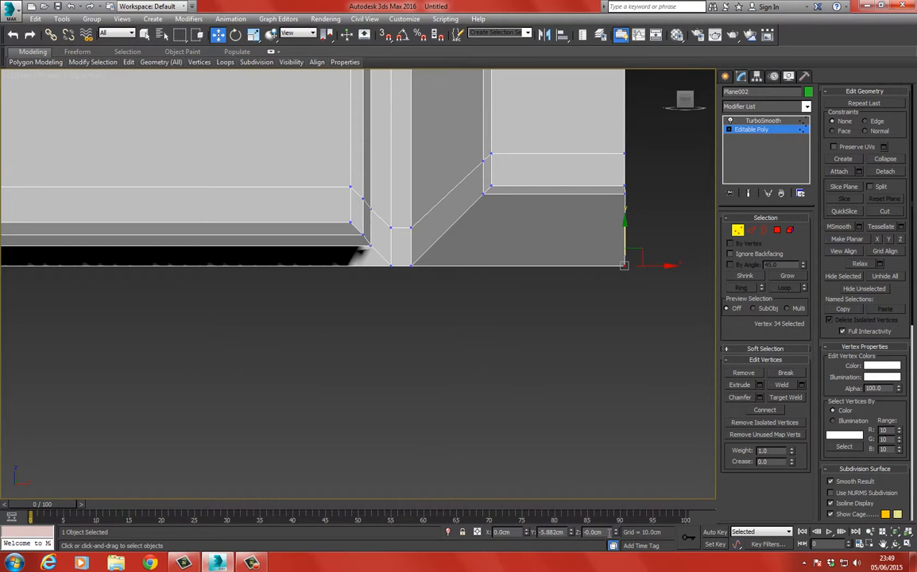
drag(609, 533, 301, 485)
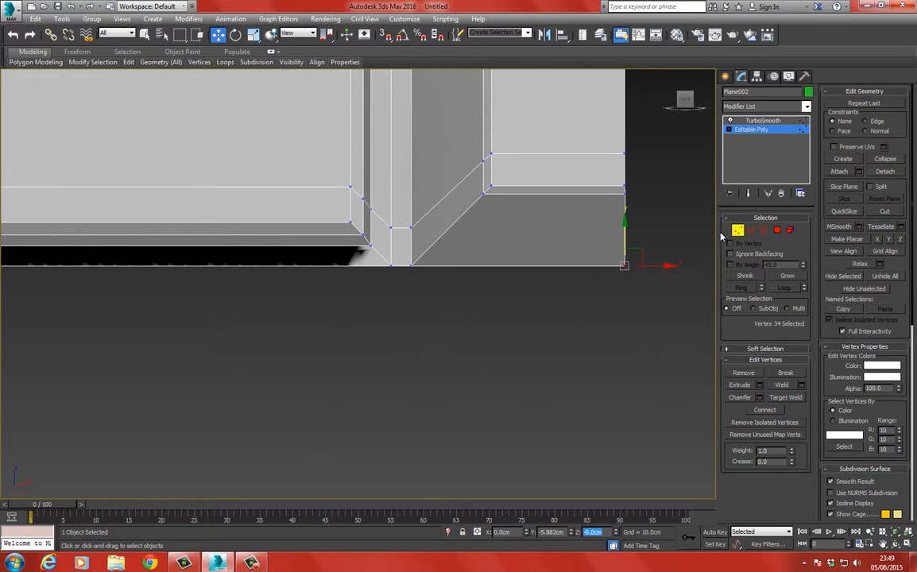
- In wireframe display, select the three groove polygons under the right section of the large plate at the panel's bottom edge
click(775, 230)
drag(663, 332, 434, 283)
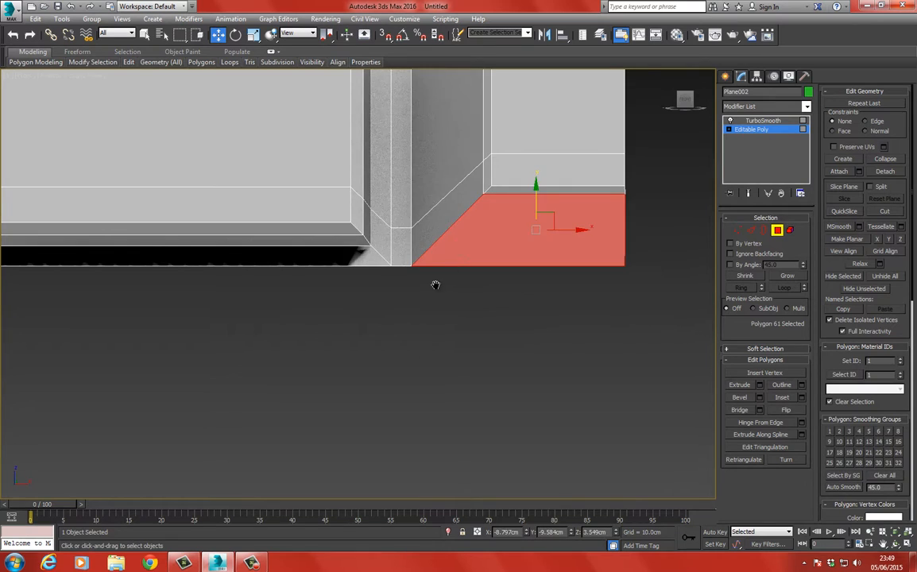
middle_drag(279, 316, 378, 321)
mouse_move(318, 319)
middle_down()
mouse_move(344, 277)
mouse_move(345, 243)
mouse_move(309, 249)
mouse_move(325, 231)
mouse_move(300, 294)
middle_up()
key(F3)
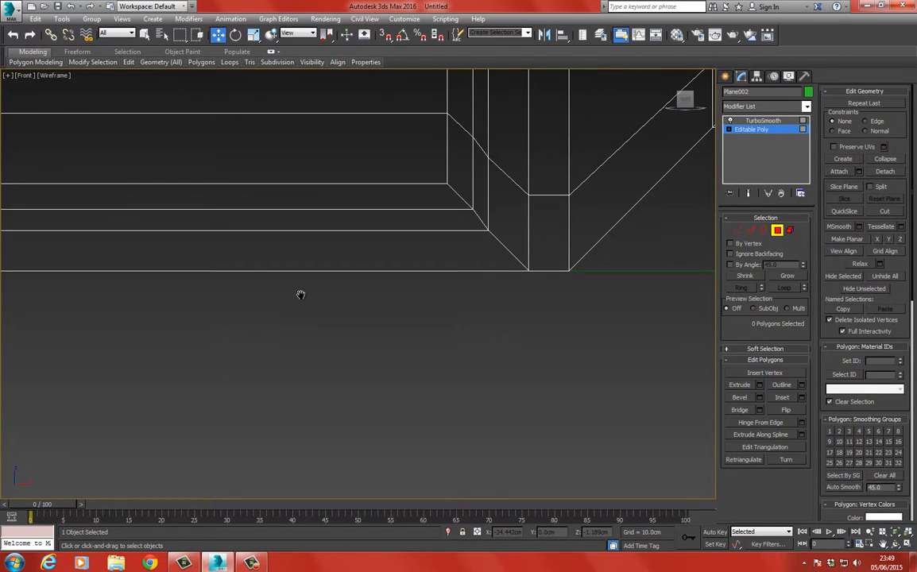
middle_drag(381, 283, 342, 318)
drag(322, 290, 322, 288)
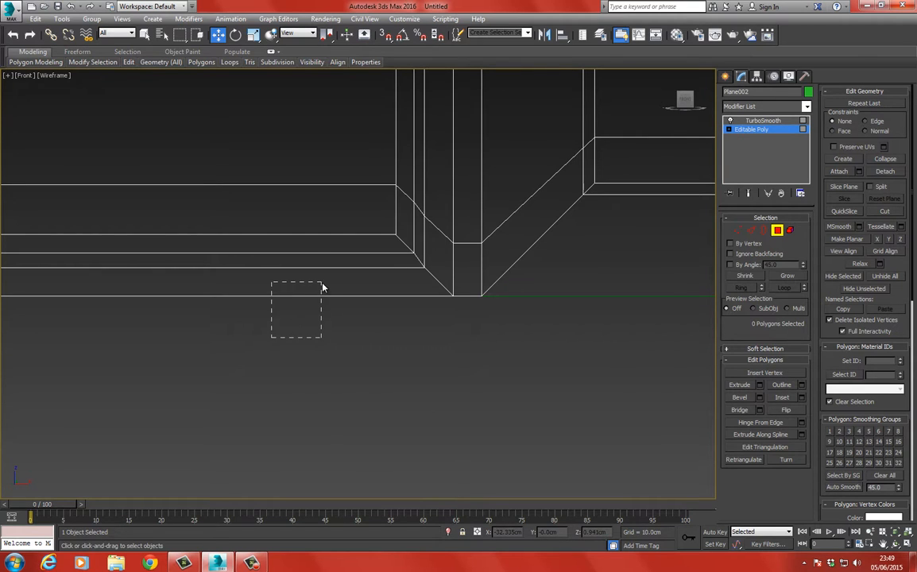
drag(318, 242, 312, 238)
- Add the remaining groove polygons below the large plate to the selection, as far as its lower-left corner
scroll(231, 291, down, 3)
middle_drag(231, 291, 373, 271)
middle_drag(142, 287, 368, 266)
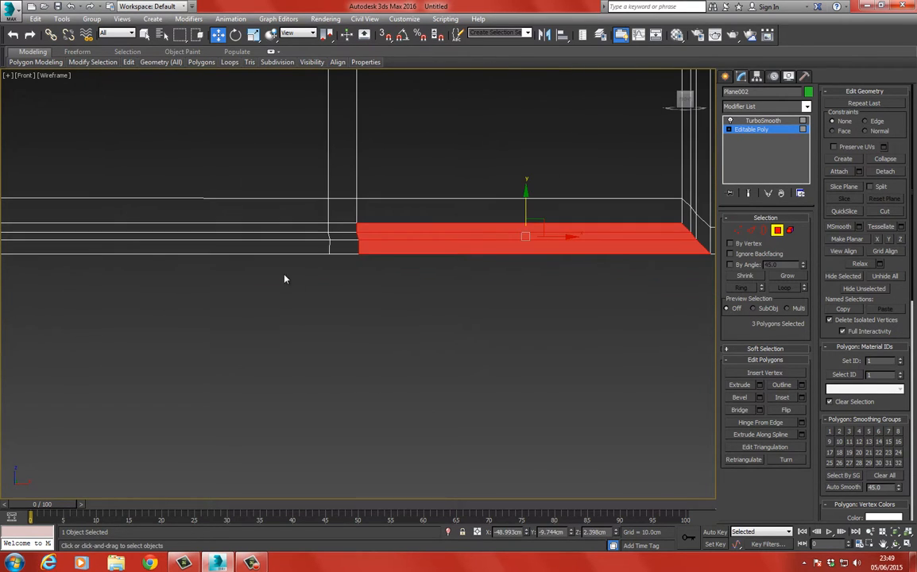
drag(290, 261, 216, 225)
middle_drag(112, 274, 328, 288)
scroll(406, 274, up, 3)
drag(368, 183, 368, 183)
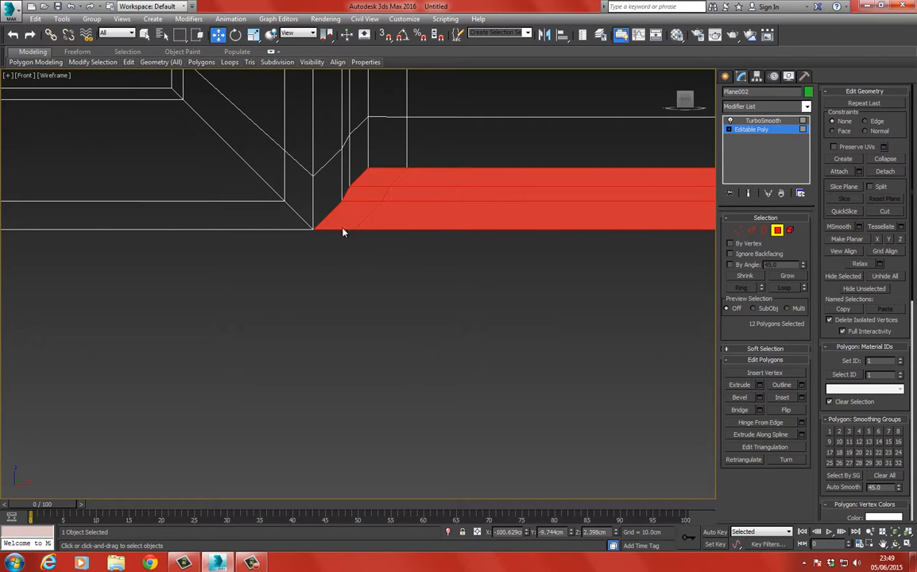
- Add the remaining groove polygons under the left section, out to the panel's lower-left corner, to the selection and delete the whole strip
middle_drag(344, 232, 346, 296)
ctrl+drag(184, 190, 186, 188)
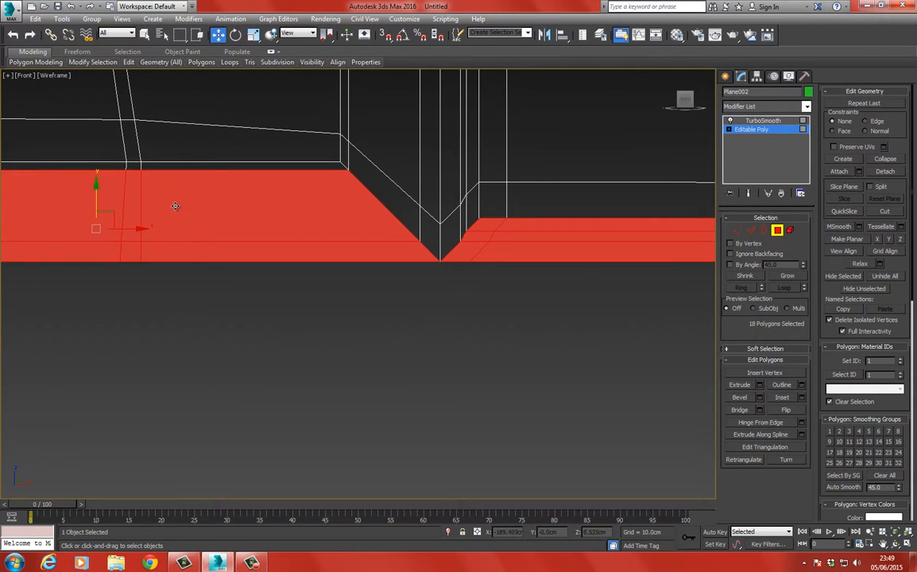
middle_drag(171, 223, 382, 277)
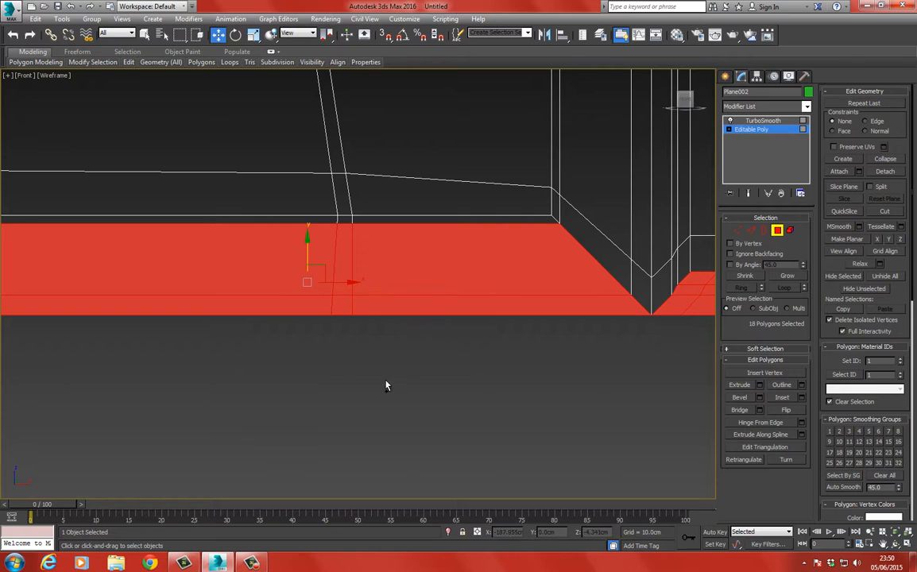
ctrl+drag(389, 219, 389, 219)
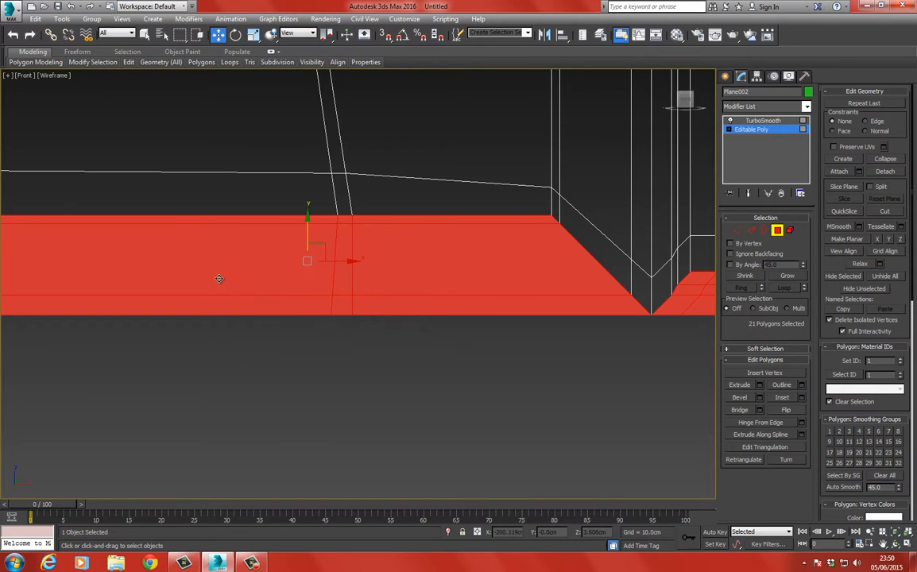
scroll(217, 278, down, 3)
middle_drag(24, 306, 329, 290)
scroll(432, 308, up, 2)
ctrl+drag(436, 327, 367, 217)
ctrl+drag(310, 277, 308, 277)
middle_drag(359, 270, 195, 272)
key(Delete)
scroll(226, 275, down, 2)
middle_drag(384, 286, 360, 276)
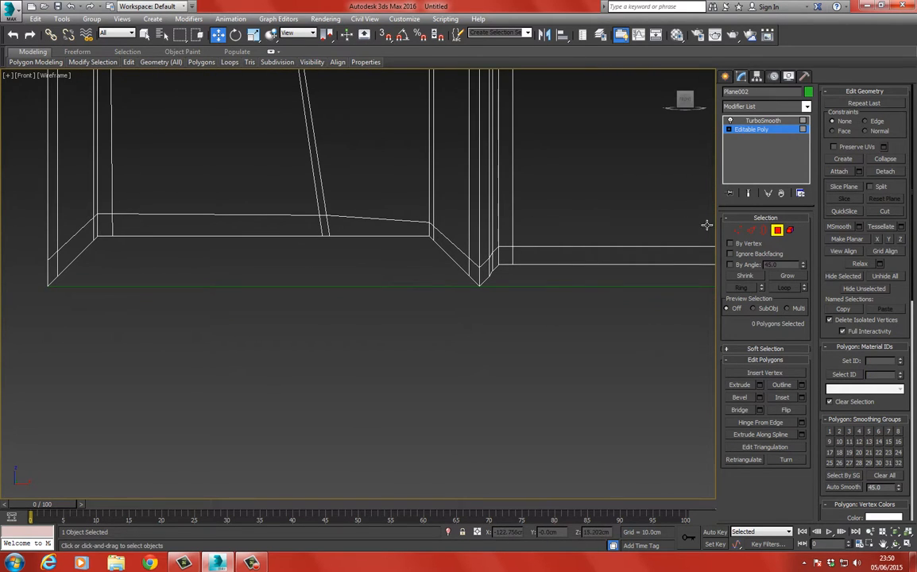
click(738, 231)
scroll(241, 215, down, 3)
drag(123, 204, 644, 288)
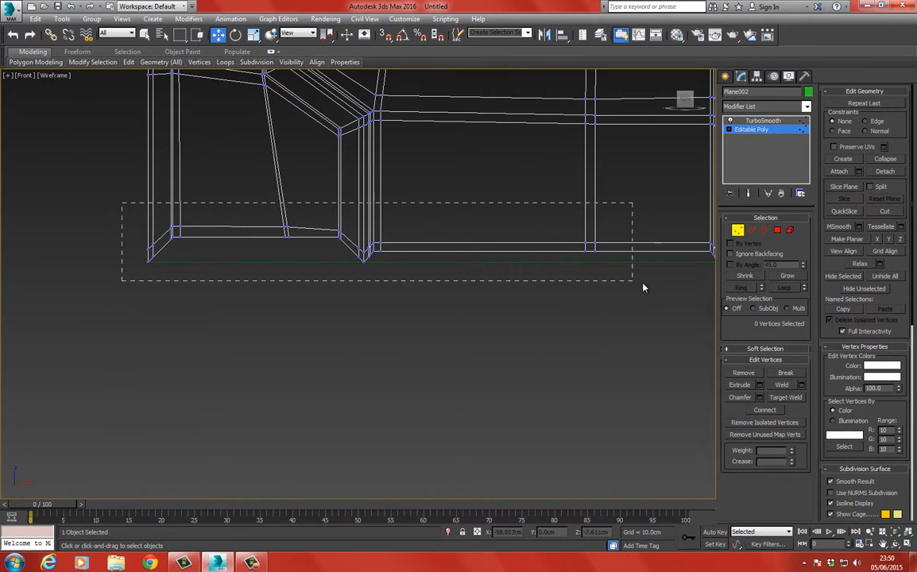
drag(447, 256, 131, 181)
- Select the open edge loop along the panel's bottom, scale it flat vertically, and set its Z position to 0 cm
click(750, 230)
double_click(518, 250)
drag(517, 253, 433, 253)
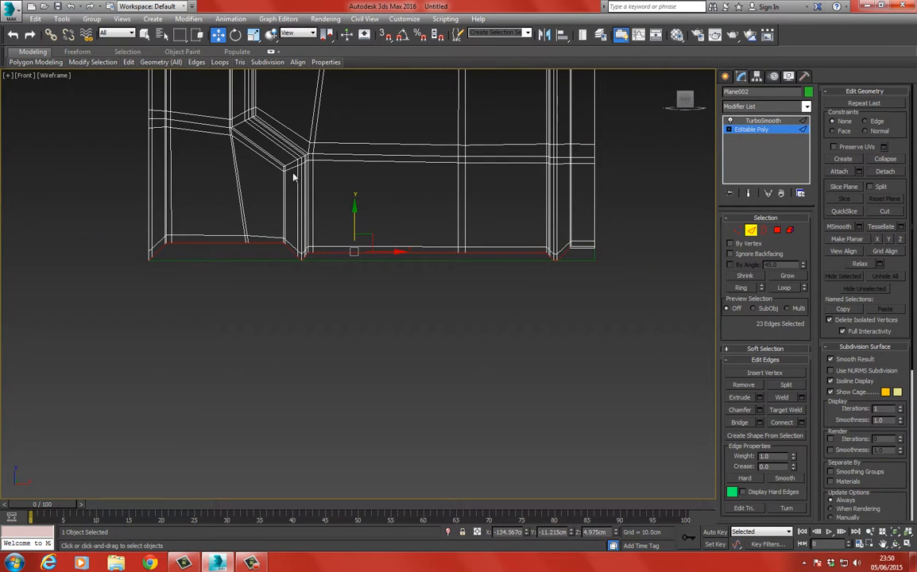
key(r)
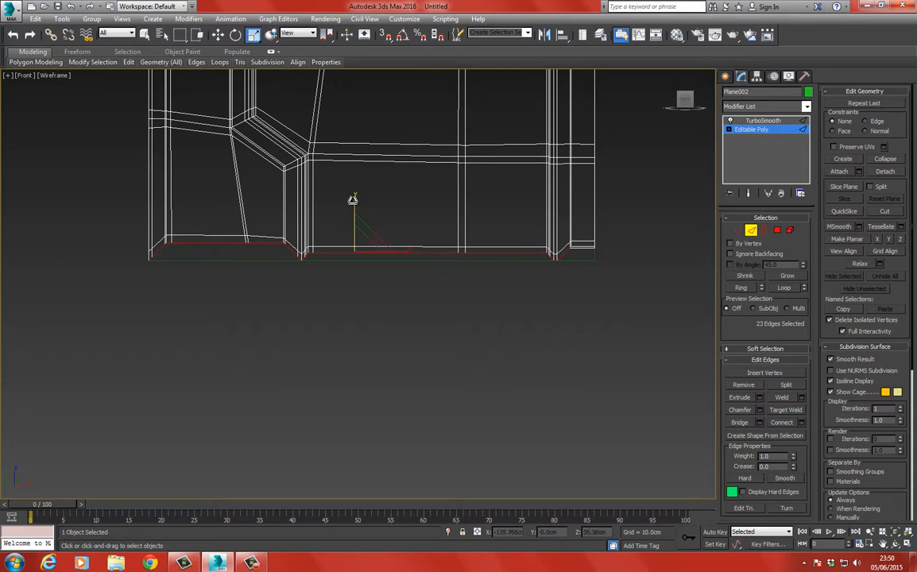
drag(353, 200, 278, 271)
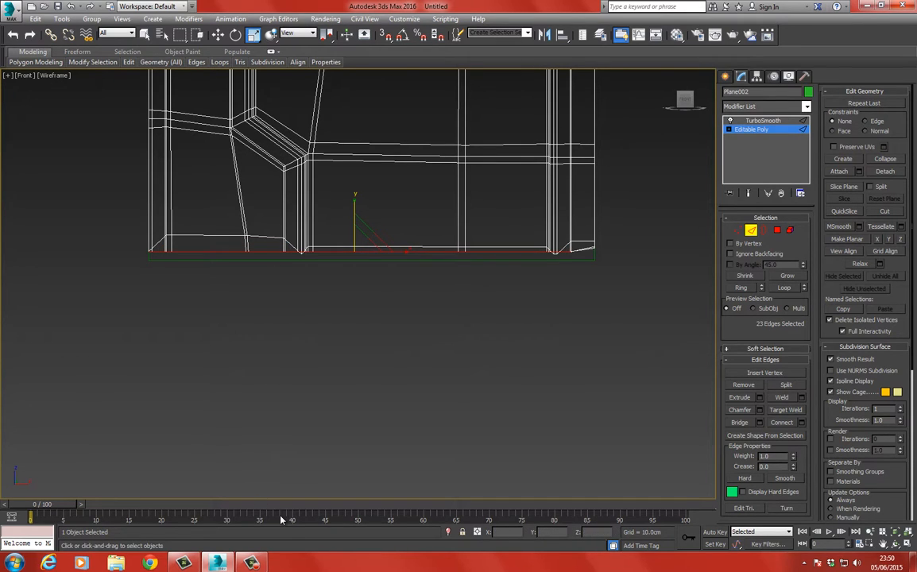
click(218, 34)
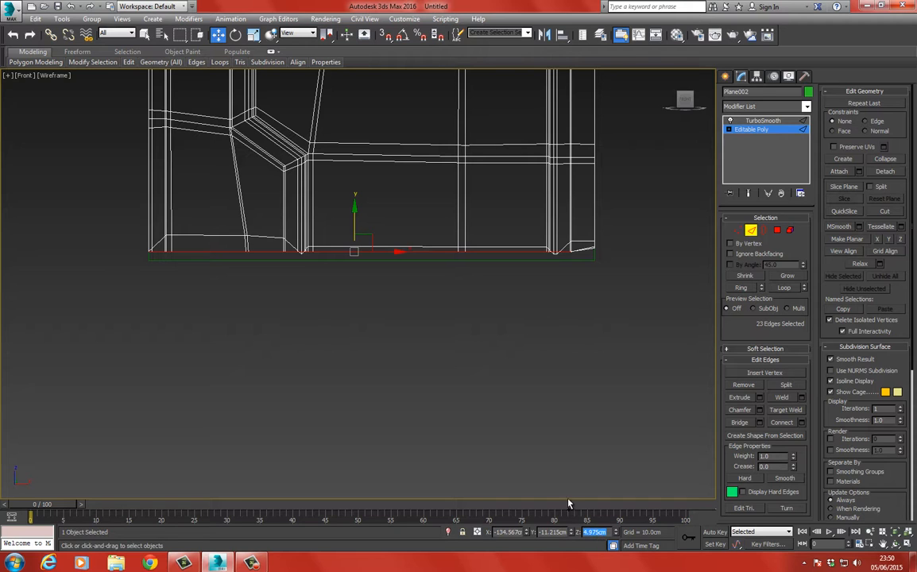
scroll(479, 342, up, 8)
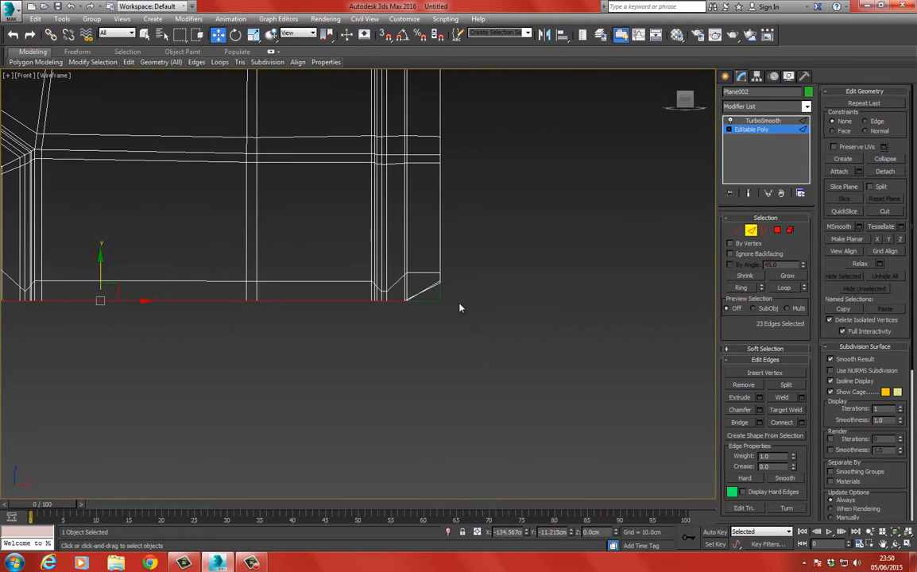
- In shaded display, delete the leftover sliver polygon along the slanted bottom edge at the panel's lower-right corner
scroll(421, 305, up, 4)
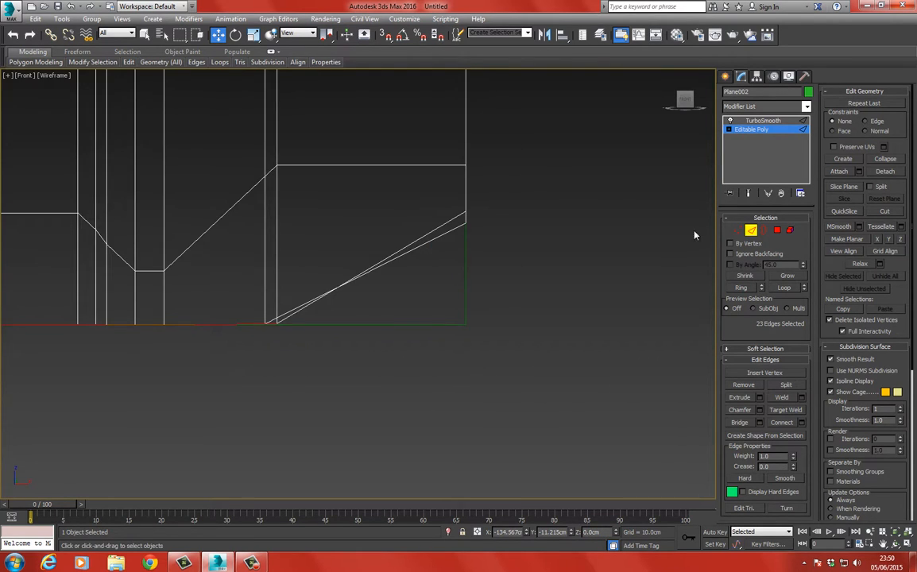
click(735, 232)
key(F3)
drag(490, 253, 487, 246)
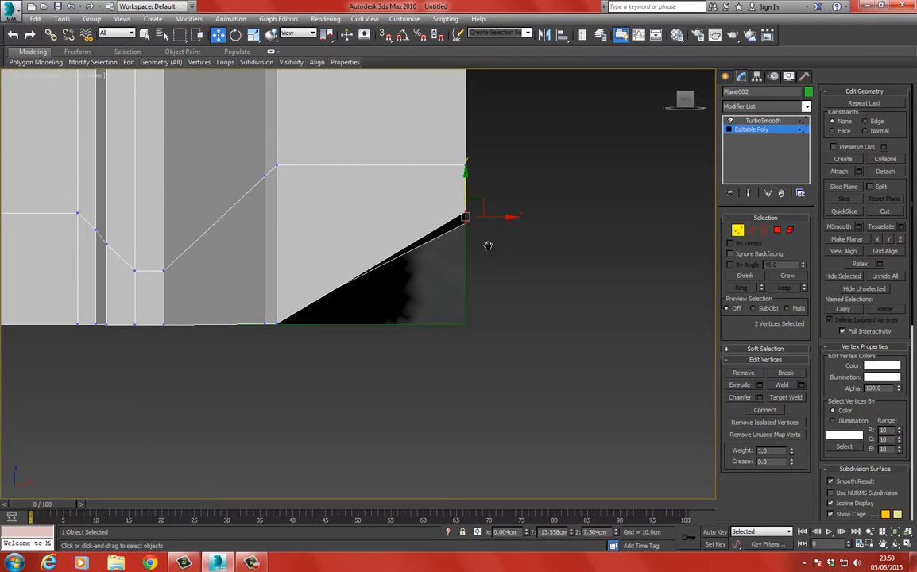
key(z)
scroll(445, 256, down, 5)
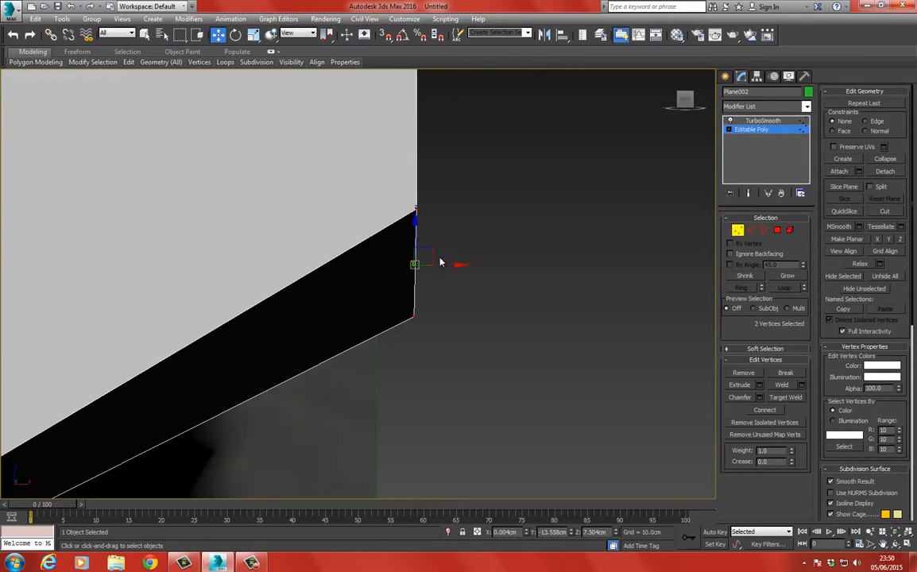
alt+middle_drag(363, 262, 307, 256)
drag(307, 257, 340, 267)
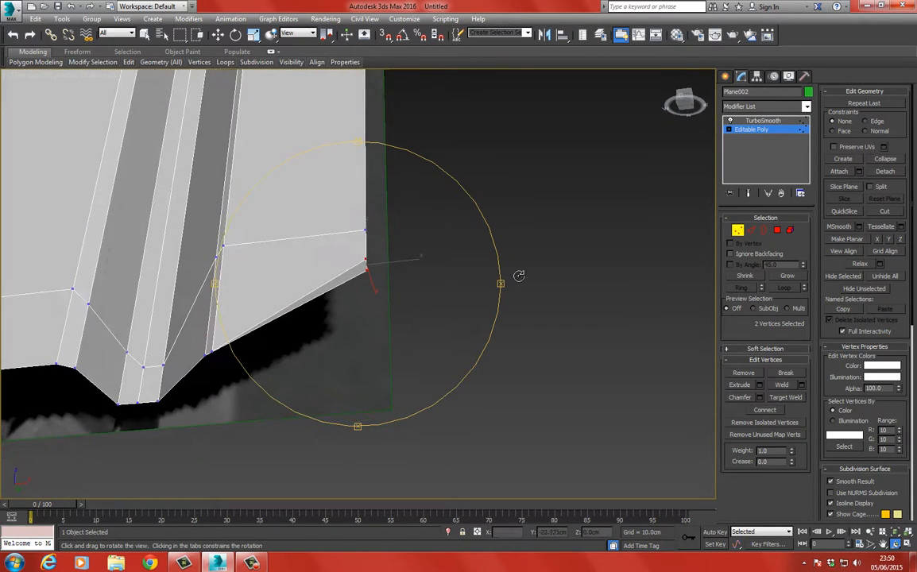
click(779, 231)
click(308, 291)
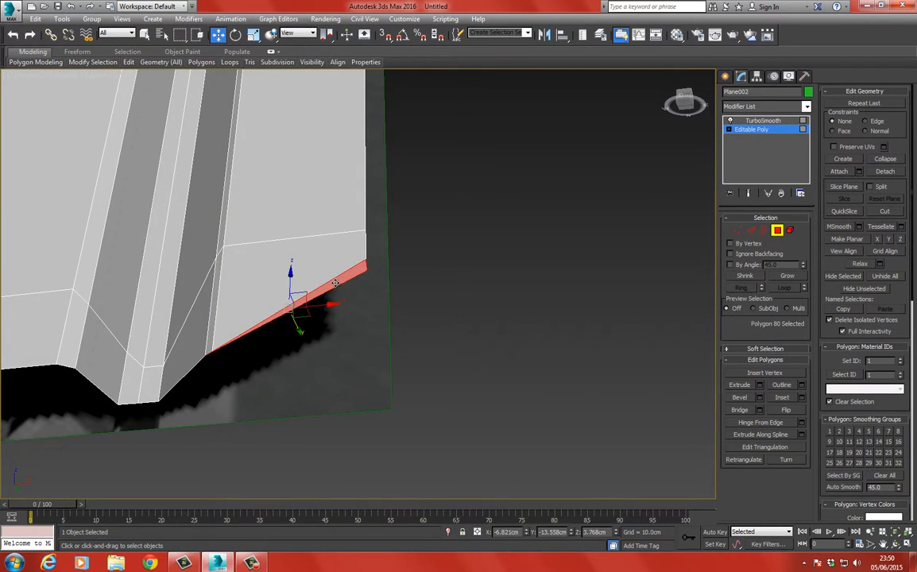
key(Delete)
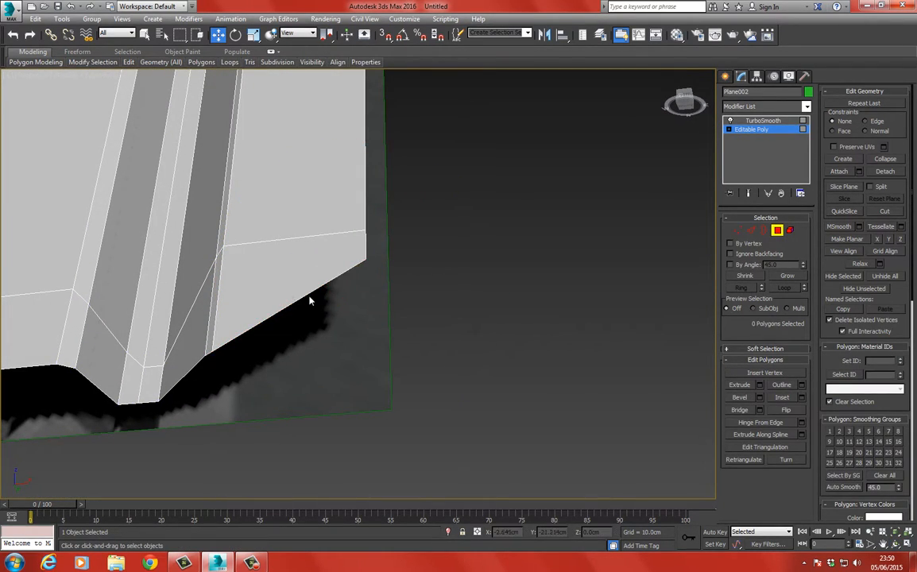
- Switch to vertex editing and select the end vertex of the slanted edge at the panel's lower-right corner
click(739, 231)
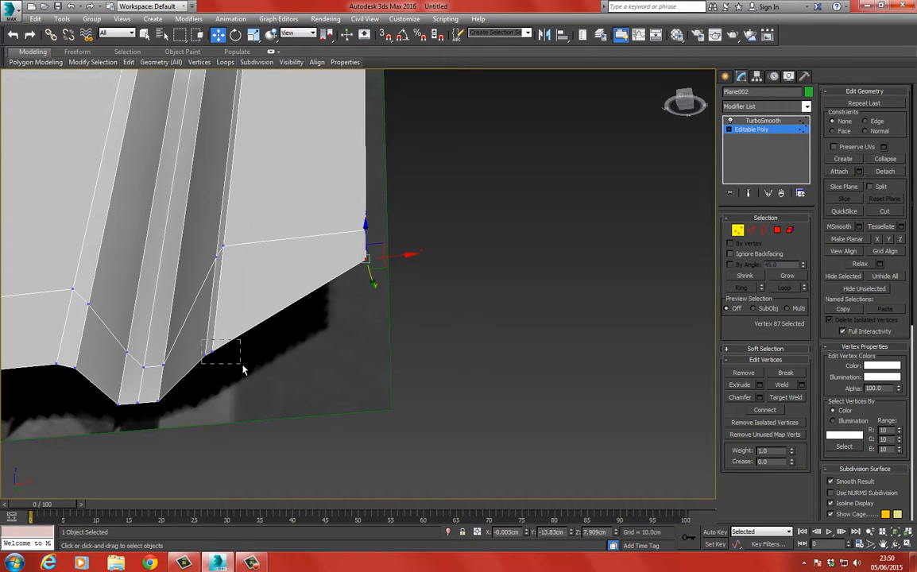
- Level the three lower-edge vertices beside the vertical groove at the bottom-right corner and set their Z position to 0
ctrl+drag(243, 369, 284, 250)
click(253, 34)
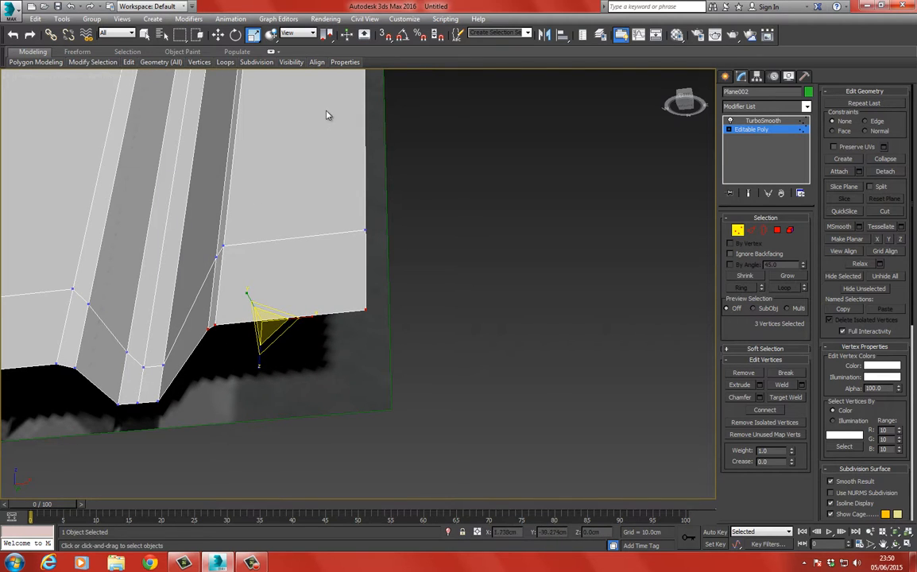
click(218, 34)
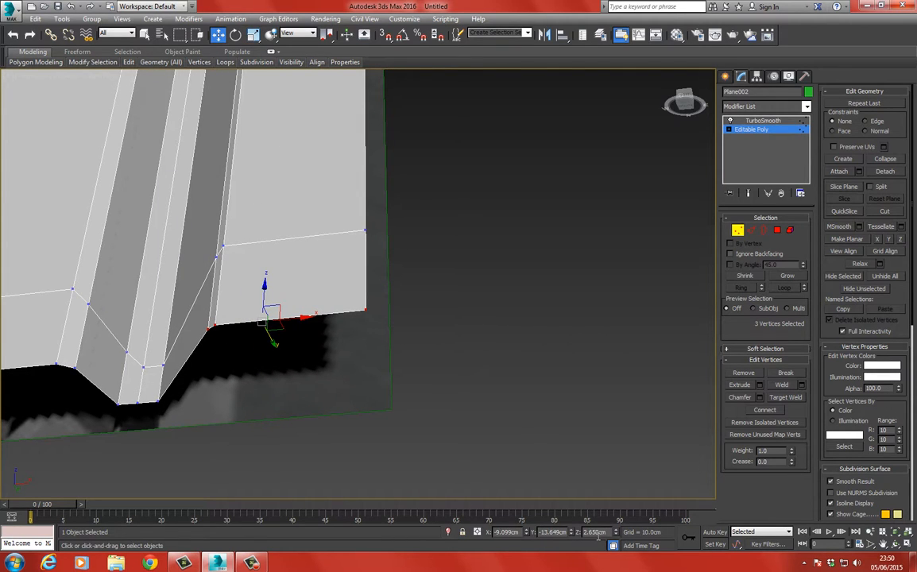
text(0)
key(Return)
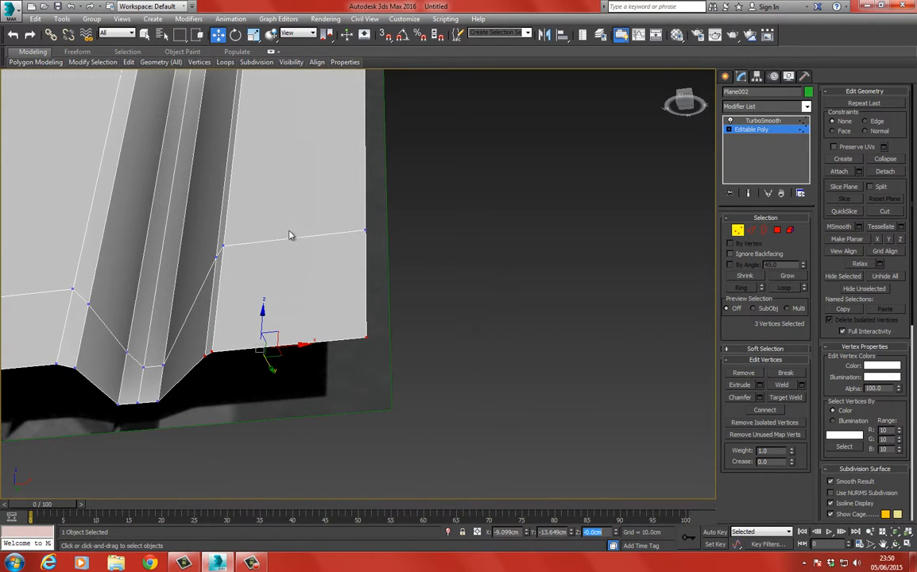
- Select the horizontal edge loop just above the panel's bottom edge, flatten it vertically and remove it together with its vertices
key(f)
scroll(328, 256, down, 5)
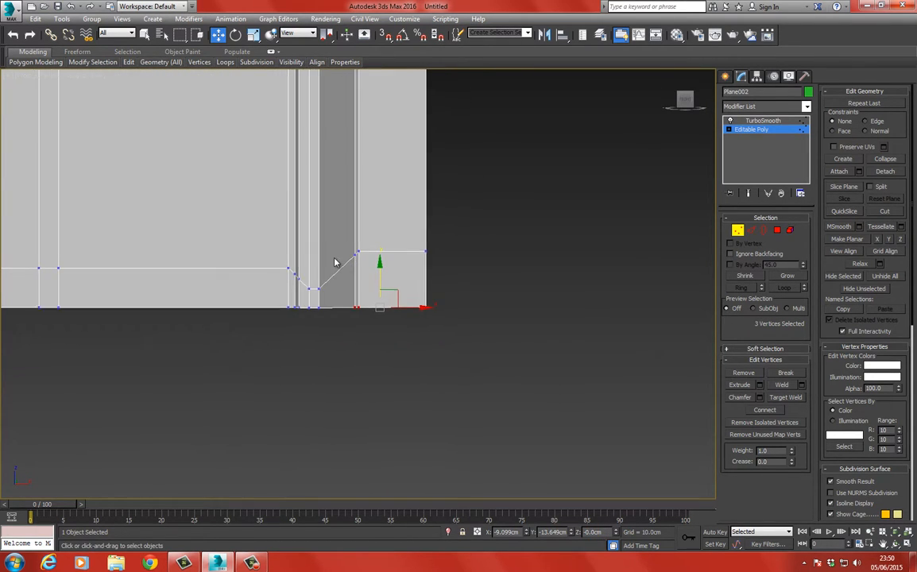
click(751, 231)
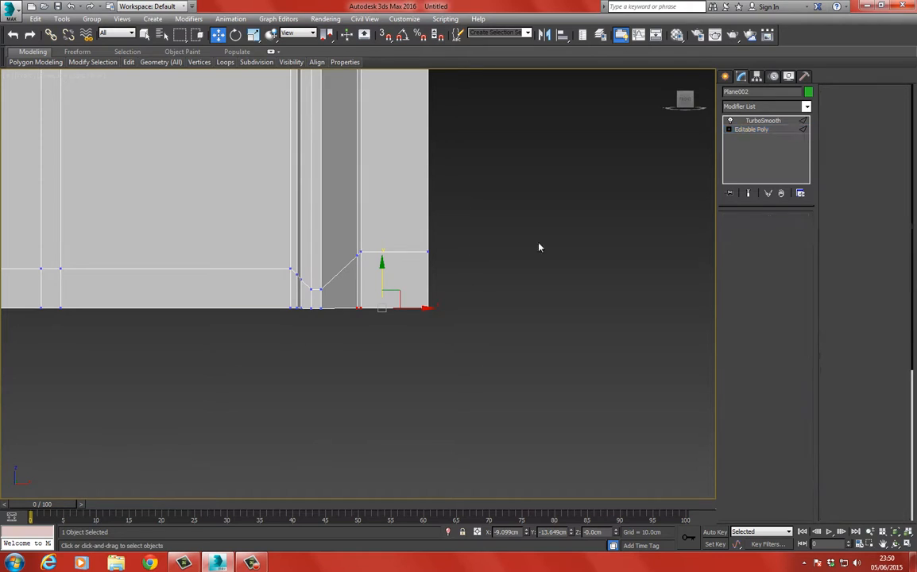
double_click(409, 255)
middle_drag(302, 247, 414, 245)
scroll(415, 245, down, 3)
scroll(414, 245, down, 3)
middle_drag(178, 212, 236, 221)
scroll(252, 207, up, 2)
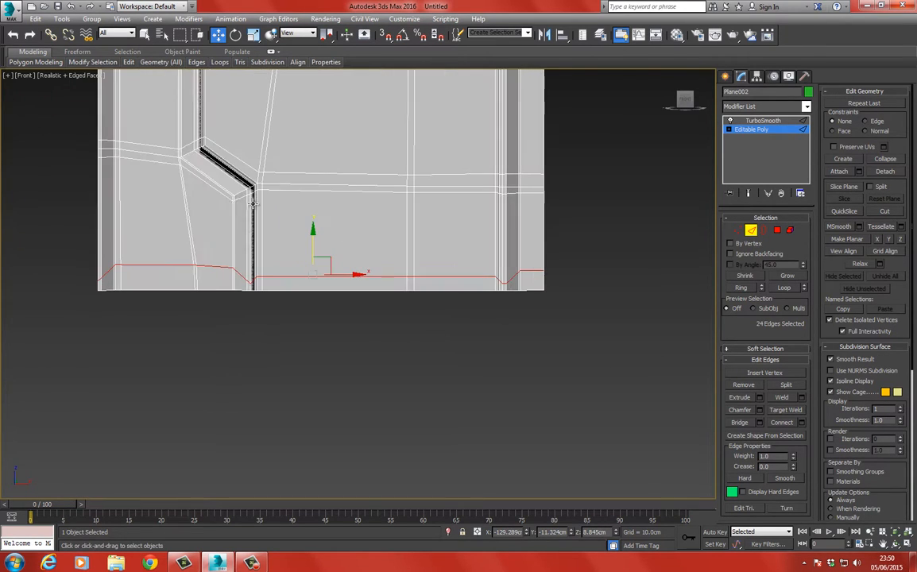
click(253, 34)
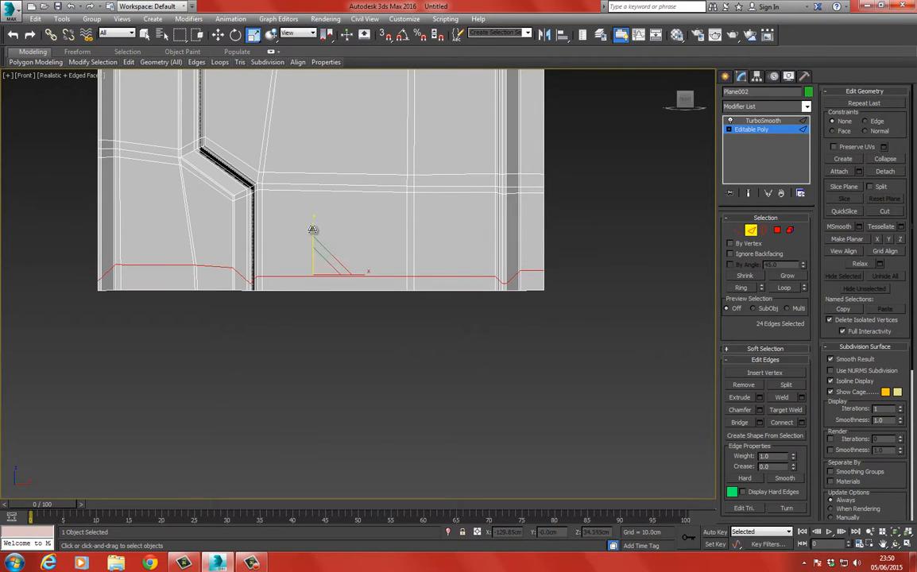
drag(314, 238, 119, 457)
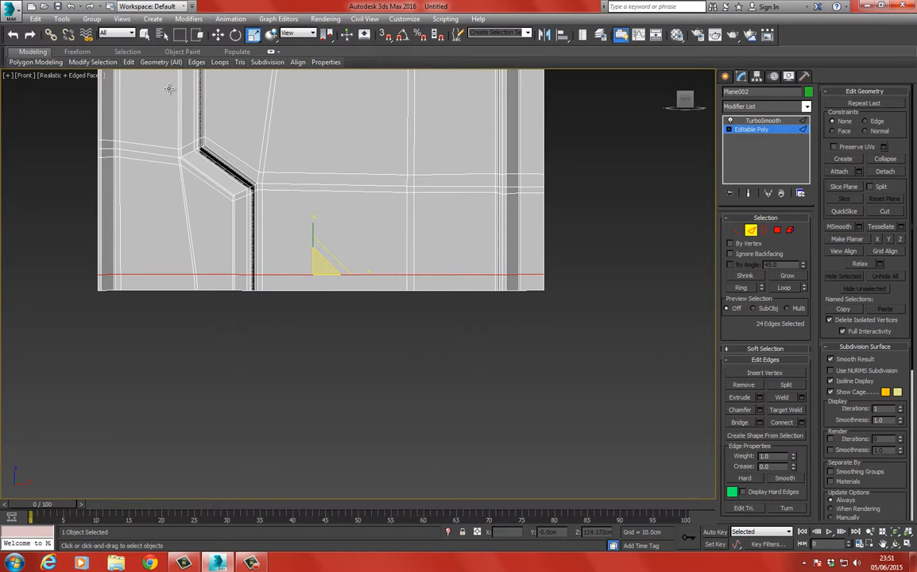
mouse_move(228, 56)
key(ctrl+BackSpace)
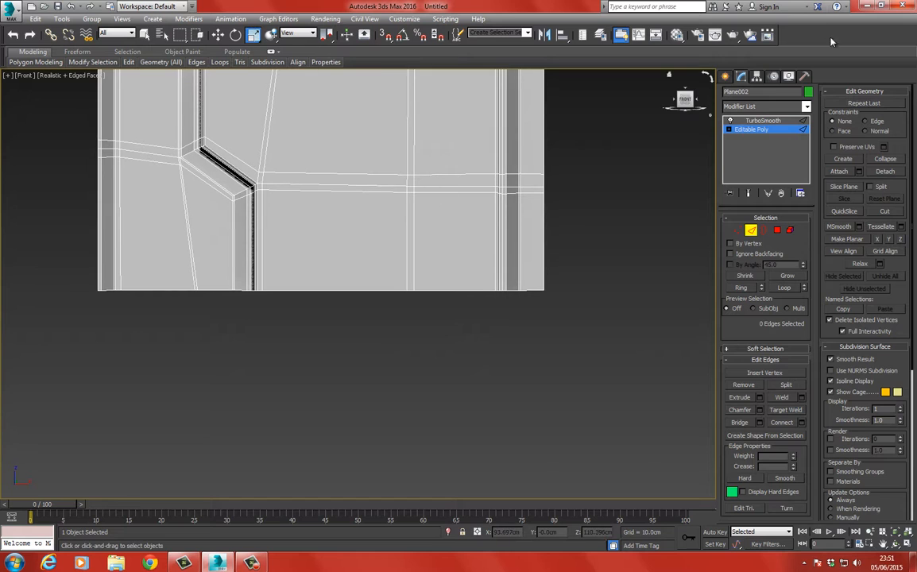
- Examine the TurboSmooth result of the whole panel in the front view without edged faces
click(761, 121)
click(662, 296)
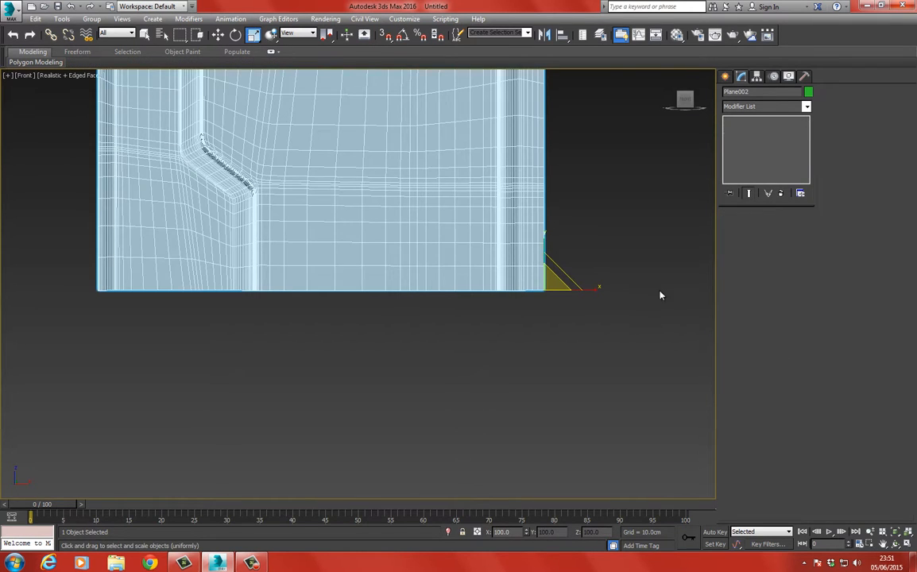
middle_drag(418, 244, 448, 302)
scroll(446, 301, down, 4)
key(F4)
scroll(375, 222, up, 6)
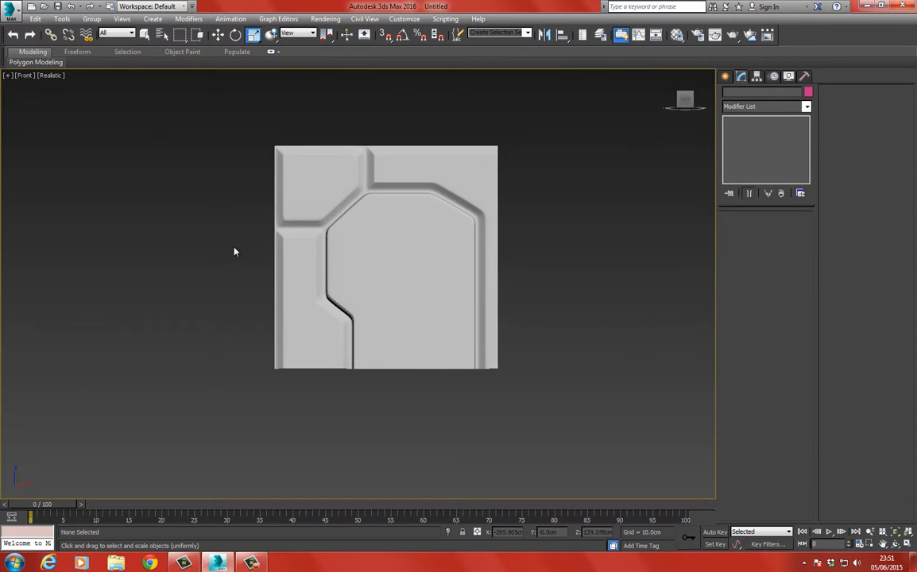
scroll(403, 181, down, 3)
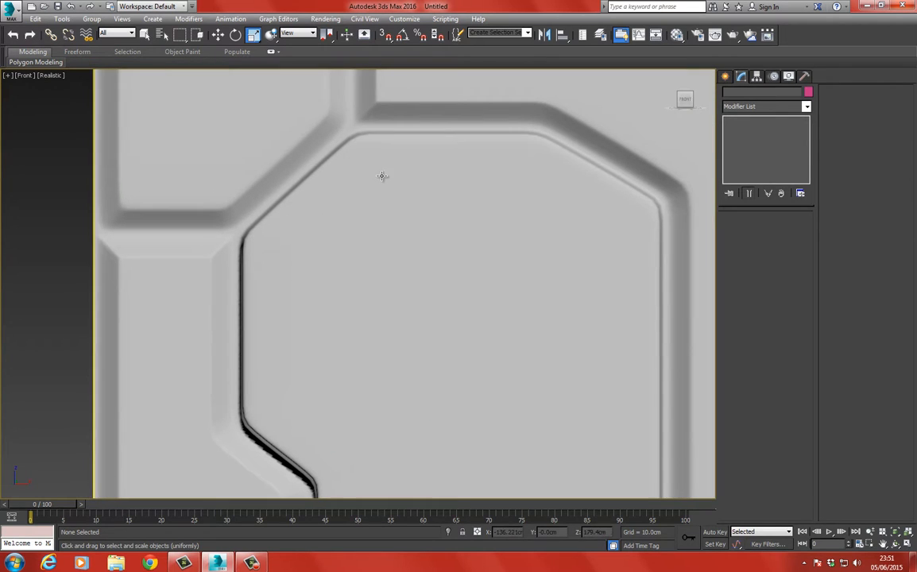
- Select the triangular polygon at the central panel's upper-right corner, using a wireframe view of the unsmoothed Editable Poly
click(379, 179)
click(751, 129)
key(4)
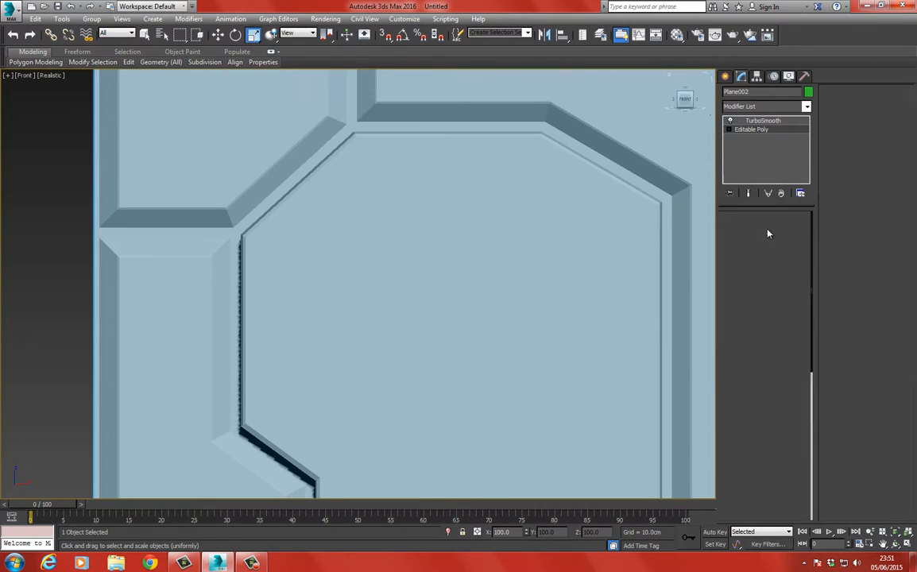
click(551, 216)
key(F3)
click(749, 194)
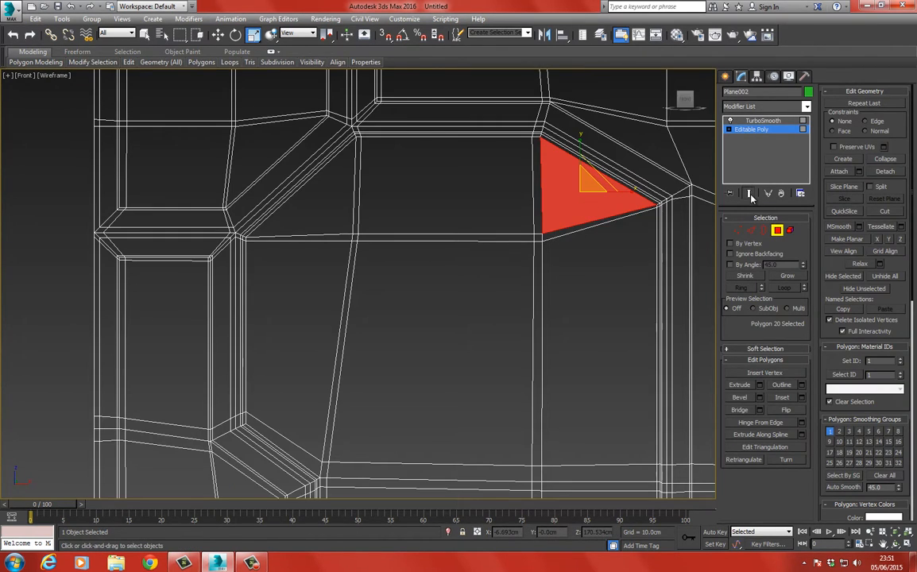
key(F3)
key(F4)
key(F3)
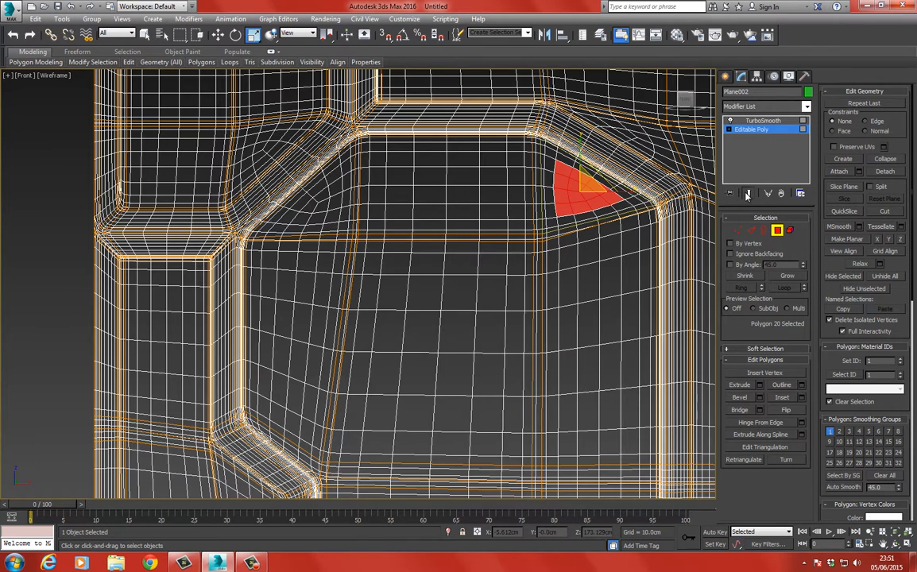
click(748, 194)
- Add the remaining flat polygons of the central panel down to the bottom edge to the selection
ctrl+click(579, 227)
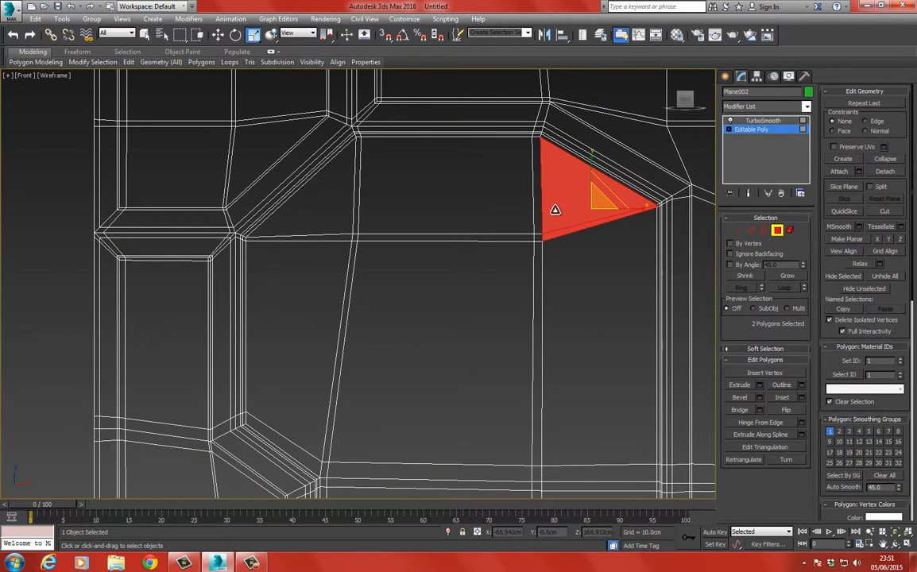
ctrl+click(467, 192)
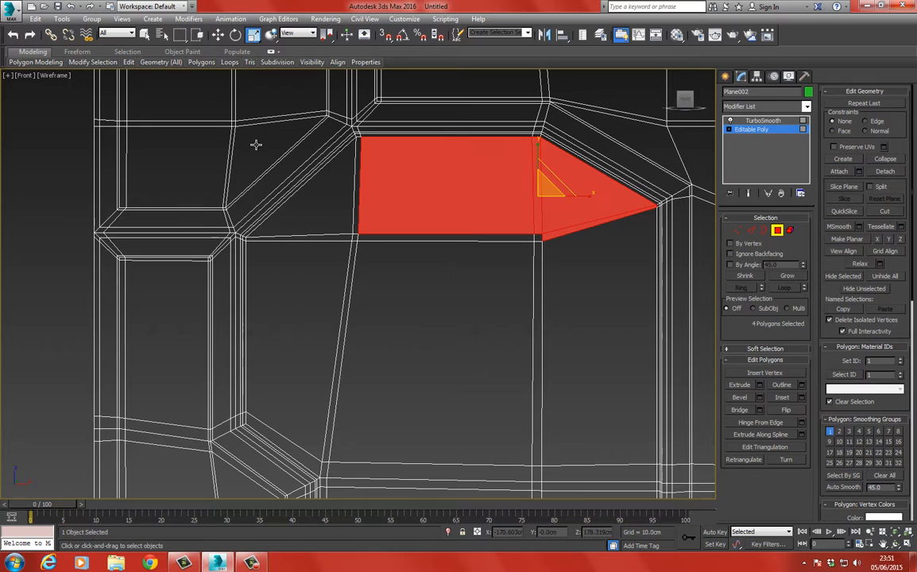
click(145, 35)
ctrl+drag(450, 303, 363, 204)
ctrl+click(326, 195)
key(z)
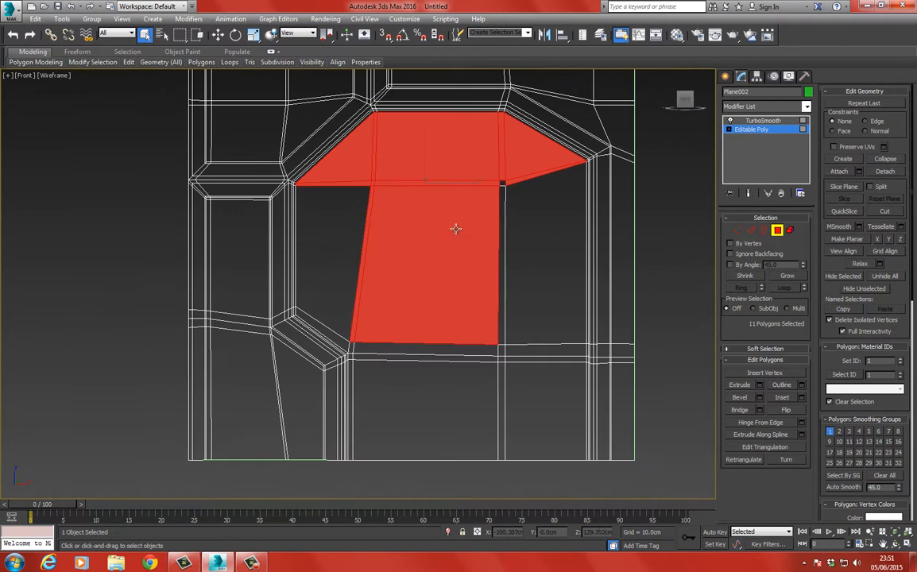
ctrl+click(322, 206)
ctrl+drag(480, 207, 525, 246)
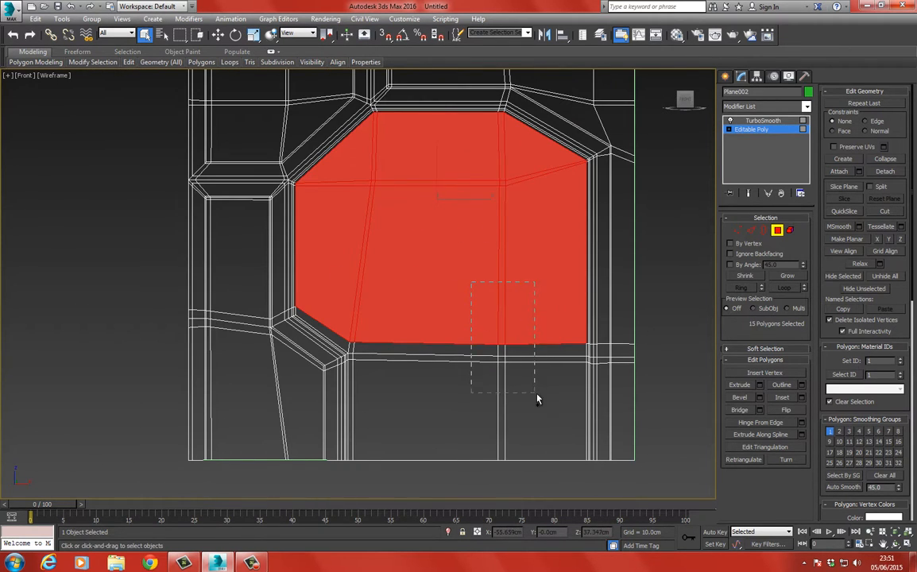
ctrl+drag(537, 399, 535, 391)
- Grow the central panel's polygon selection by one ring and scale it down slightly and uniformly to widen the surrounding bevel
key(z)
key(F3)
scroll(523, 234, up, 4)
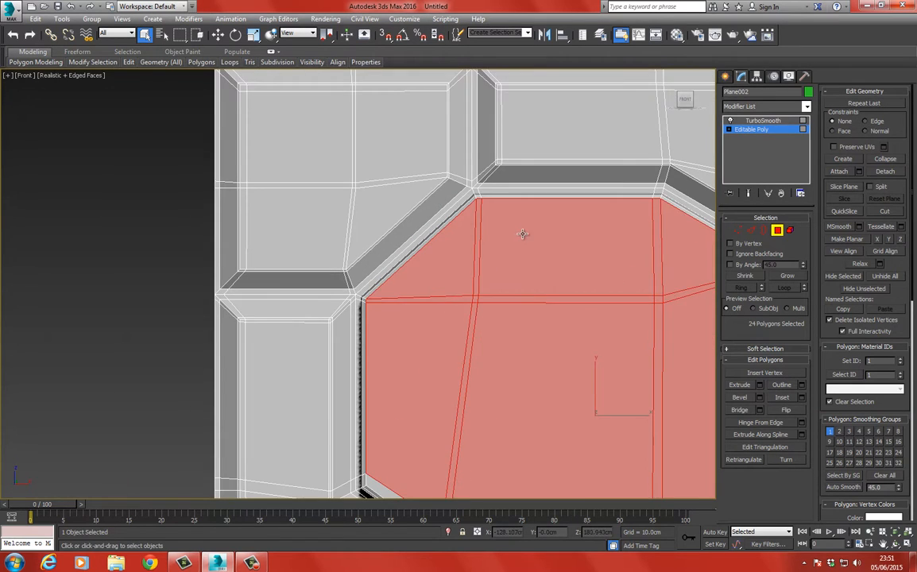
scroll(505, 224, up, 4)
click(787, 276)
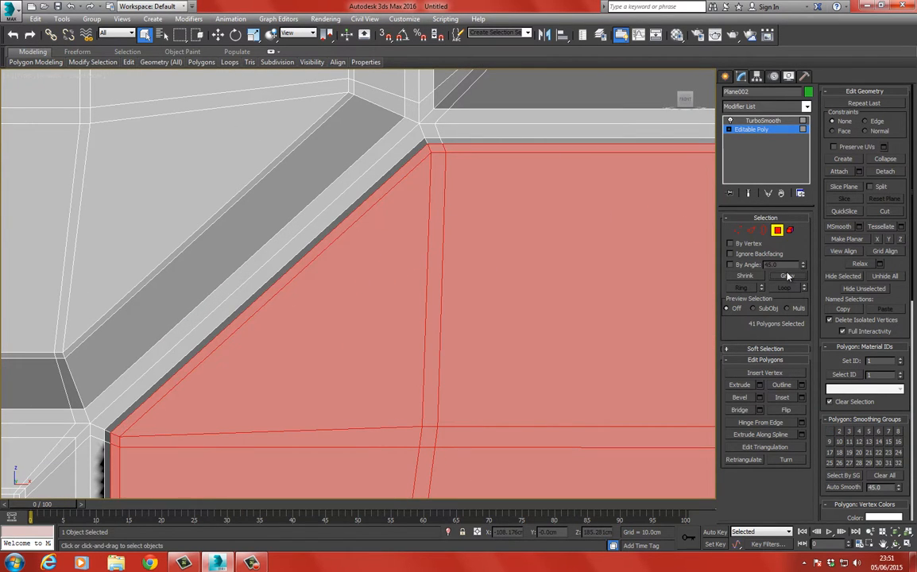
scroll(303, 90, down, 2)
click(253, 34)
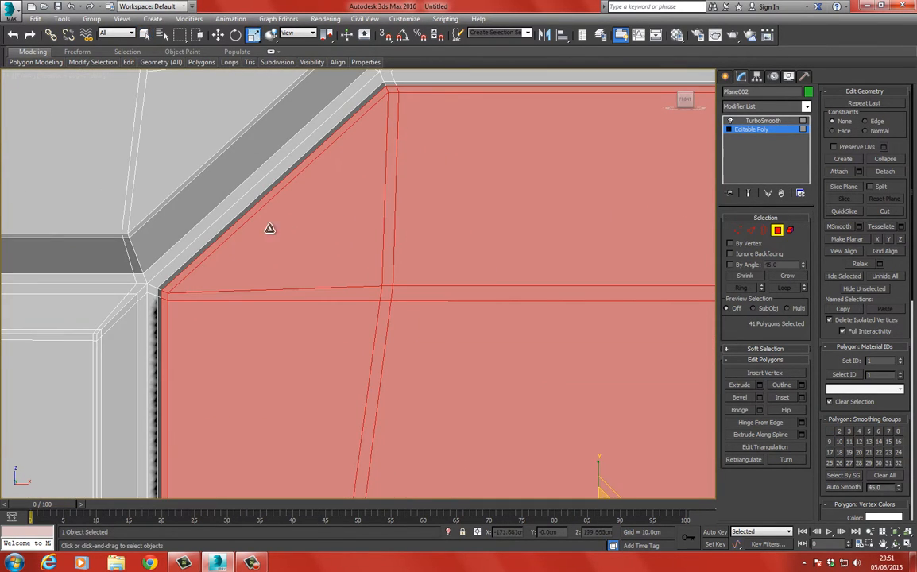
scroll(268, 227, down, 2)
drag(404, 225, 407, 230)
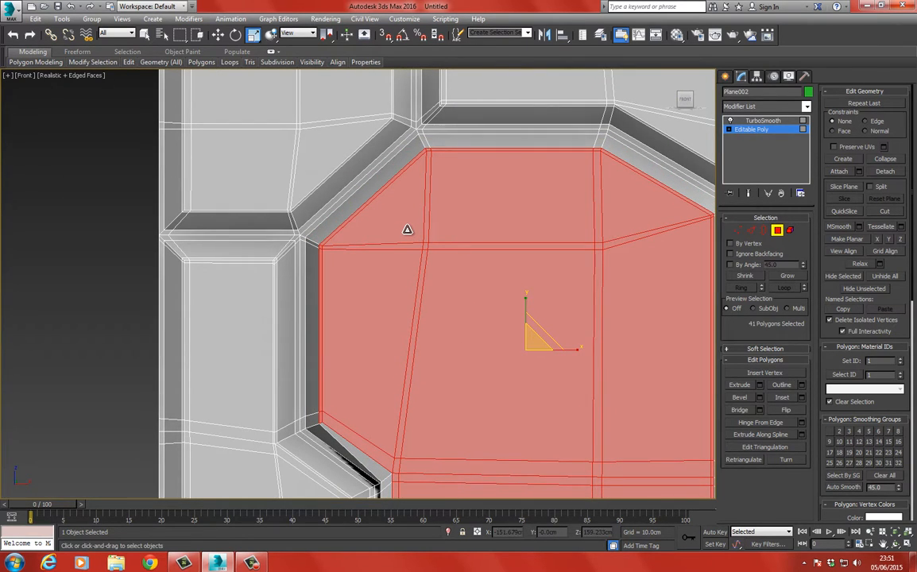
- Inspect the smoothed panel along its bottom edge beneath the scaled central area
click(763, 120)
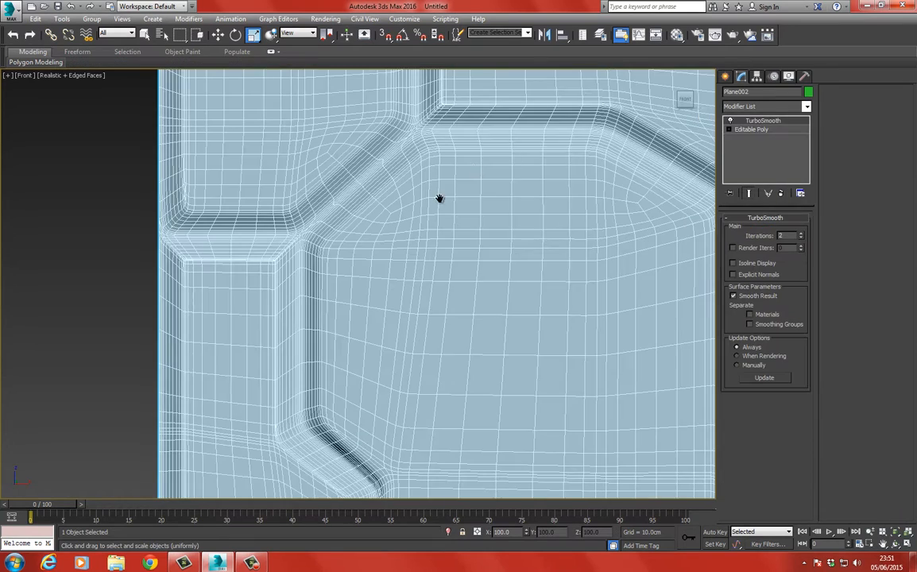
scroll(440, 198, down, 5)
click(283, 210)
scroll(395, 238, up, 8)
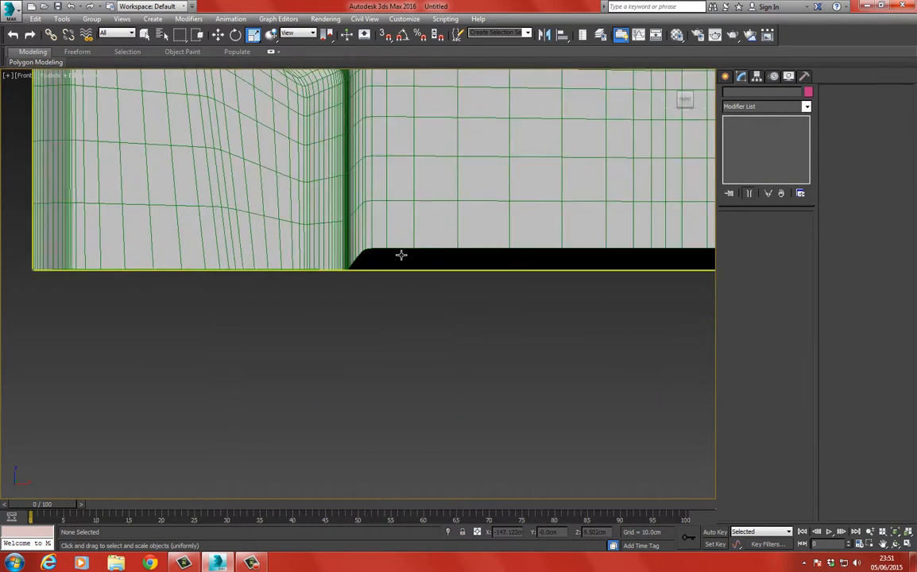
scroll(387, 228, down, 2)
- Select the six raised vertices along the central panel's bottom edge and set their Z position to 0
click(389, 229)
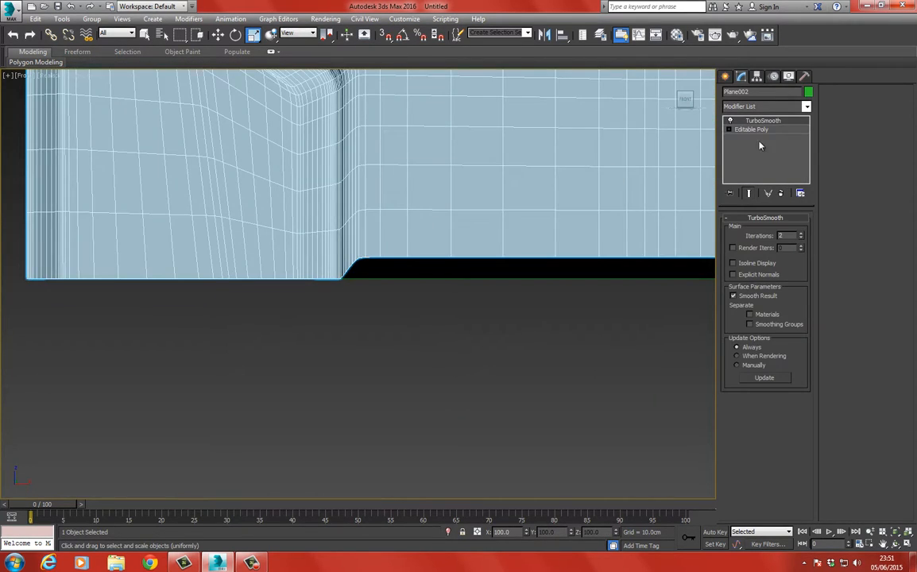
click(752, 128)
click(738, 229)
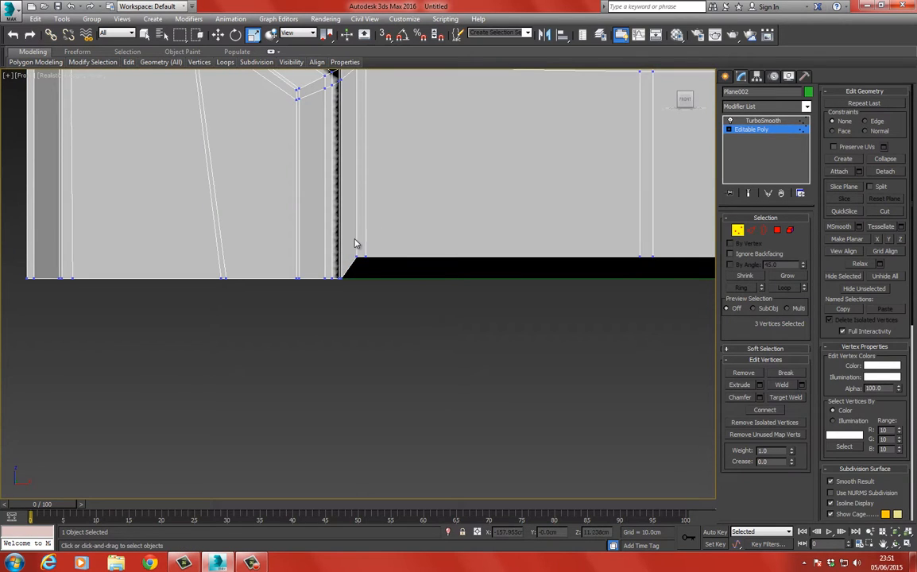
drag(353, 239, 378, 267)
middle_drag(444, 274, 325, 256)
scroll(325, 256, down, 2)
ctrl+drag(399, 225, 508, 272)
scroll(523, 231, up, 1)
scroll(523, 232, up, 2)
click(218, 34)
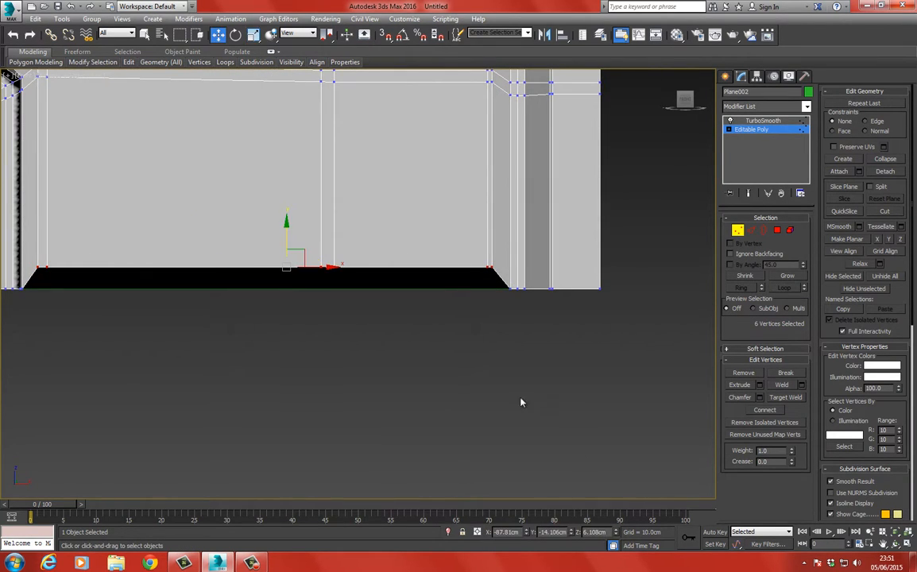
double_click(606, 532)
text(0)
key(Return)
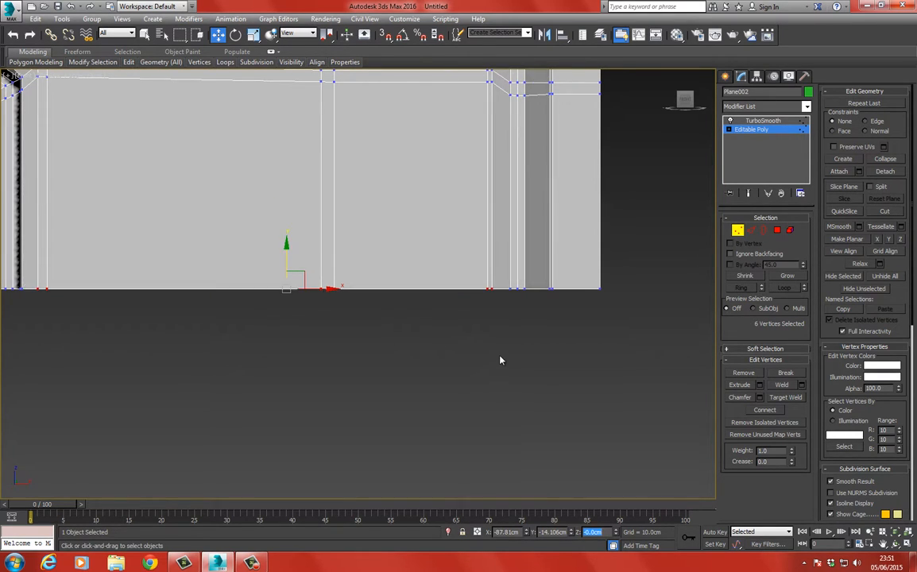
- Examine the smoothed panel without edged faces, focusing on the dark narrow groove at the lower left of the central area
scroll(501, 361, down, 3)
scroll(408, 290, down, 4)
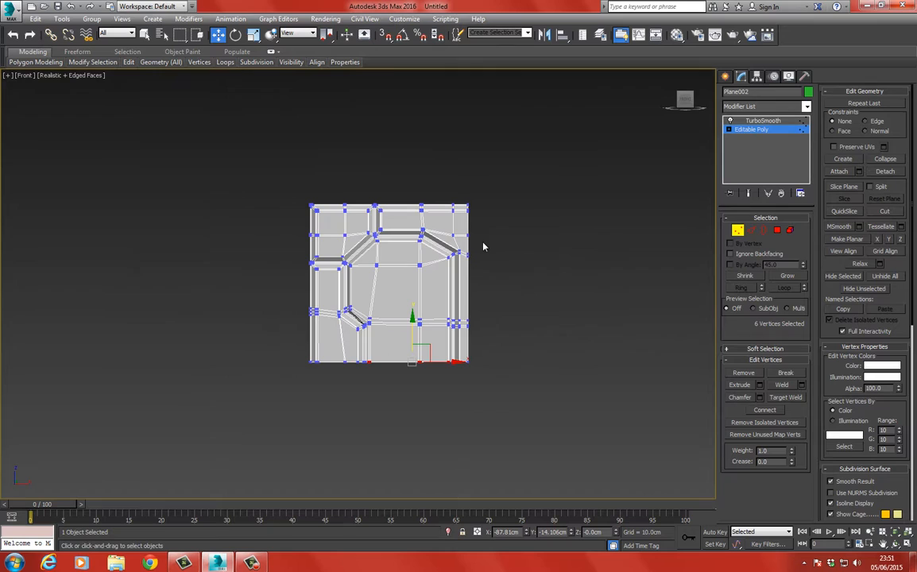
click(763, 120)
key(F4)
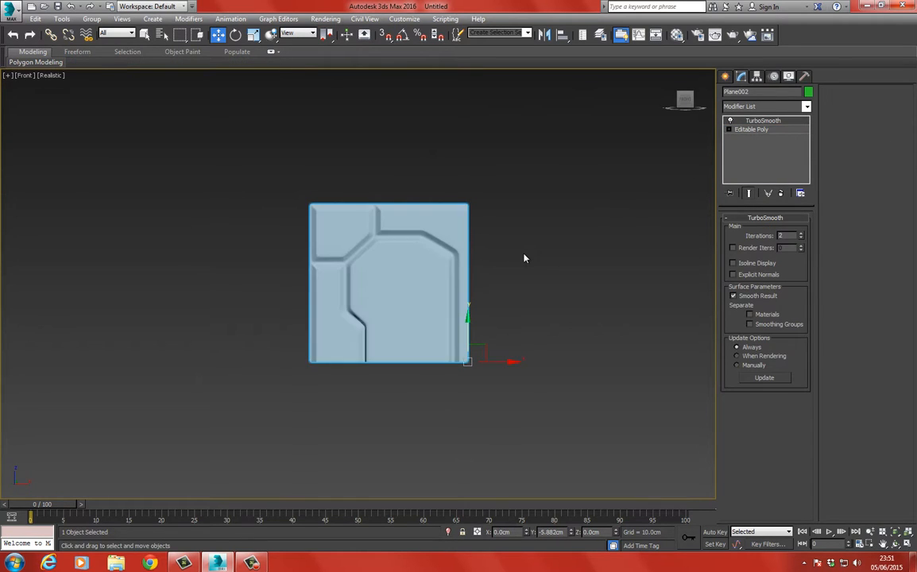
middle_drag(529, 232, 552, 198)
scroll(516, 225, up, 4)
middle_drag(352, 226, 389, 161)
scroll(366, 197, up, 2)
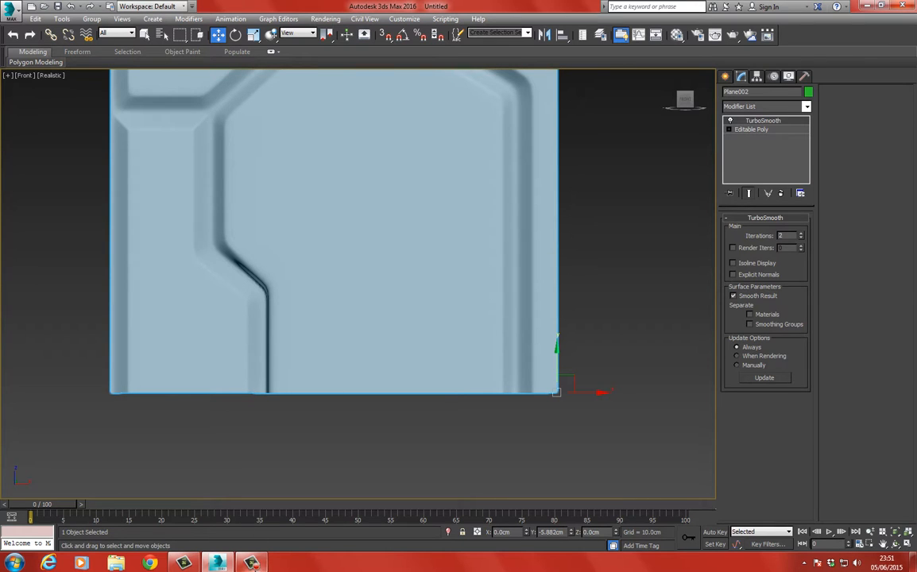
click(328, 450)
scroll(318, 343, down, 2)
scroll(363, 309, up, 3)
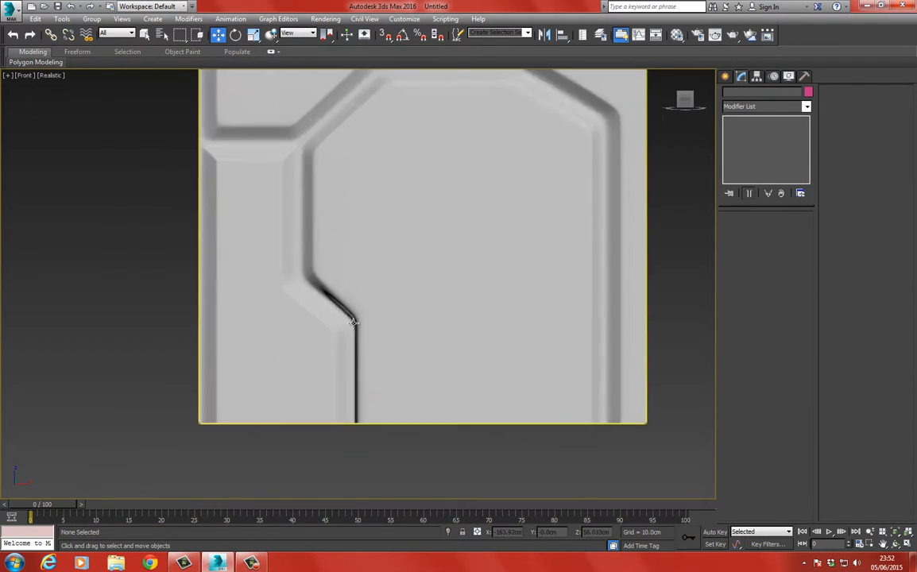
scroll(354, 322, up, 3)
- Slide the vertex at the lower bend of the narrow dark groove outward toward the central area, using the Edge constraint
click(360, 270)
middle_drag(360, 270, 368, 290)
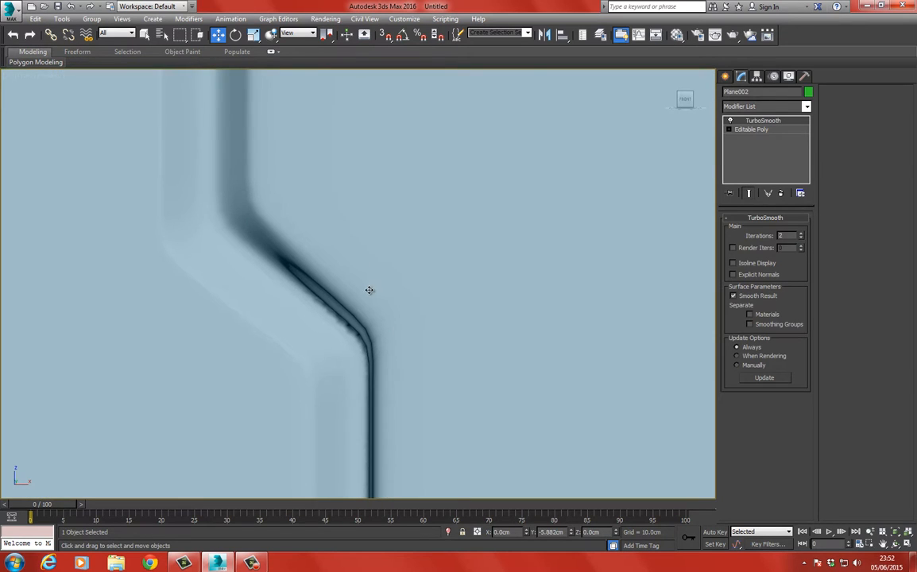
click(757, 130)
key(1)
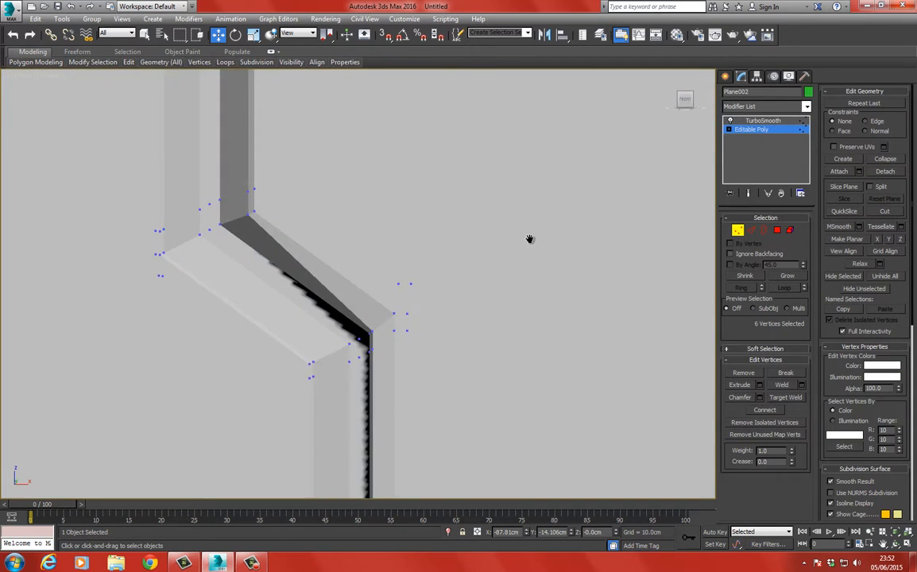
scroll(397, 231, up, 2)
key(F3)
key(F3)
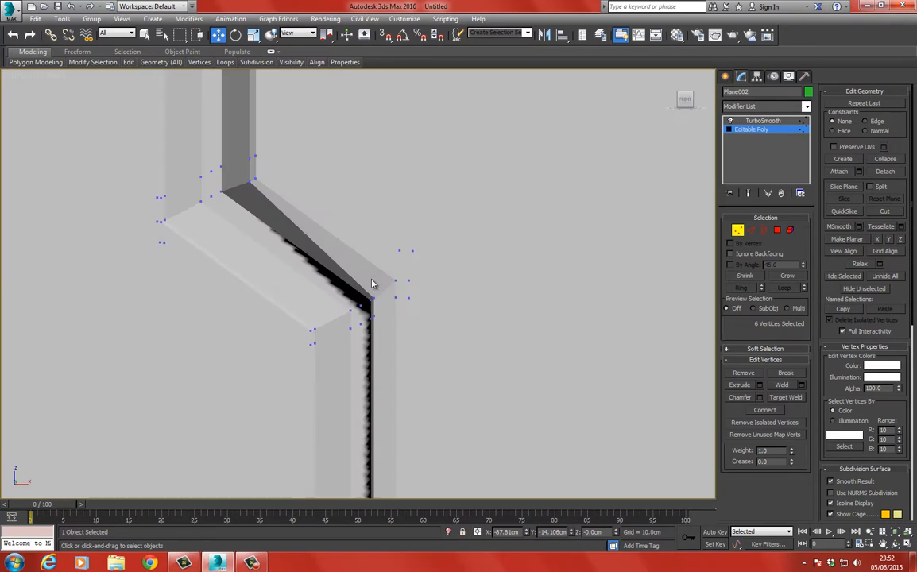
scroll(370, 270, up, 4)
click(381, 284)
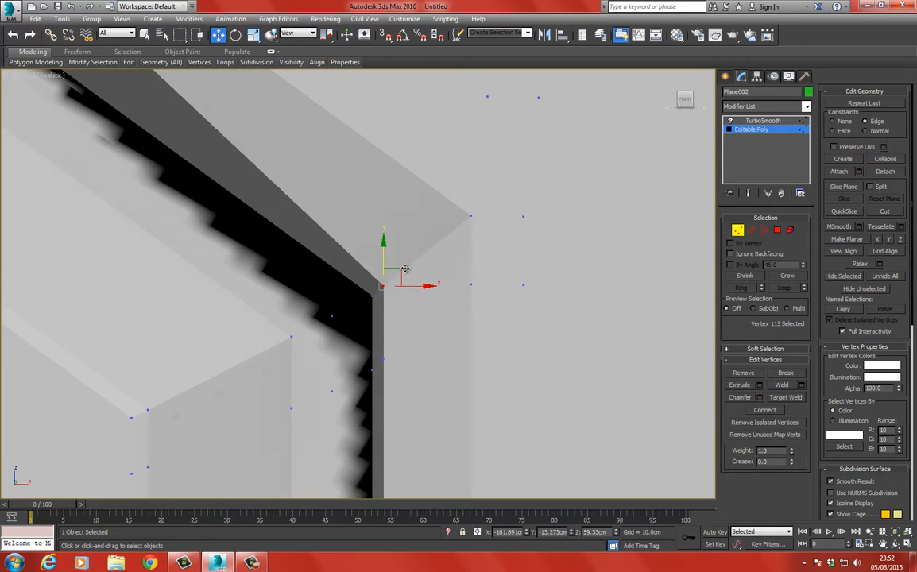
drag(406, 268, 449, 208)
scroll(395, 283, down, 2)
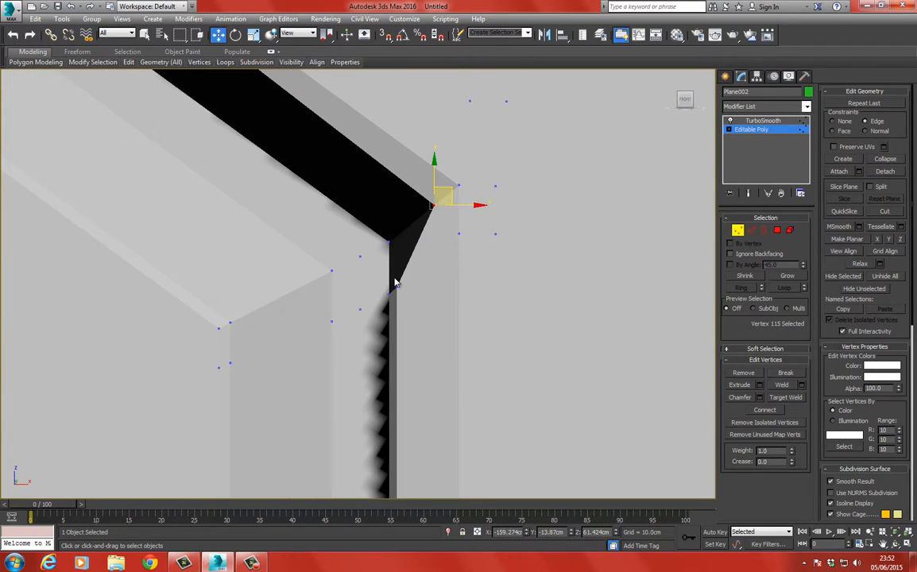
- Select the two end vertices of the groove's lower vertical edge and move them along X toward the central area
scroll(402, 293, up, 6)
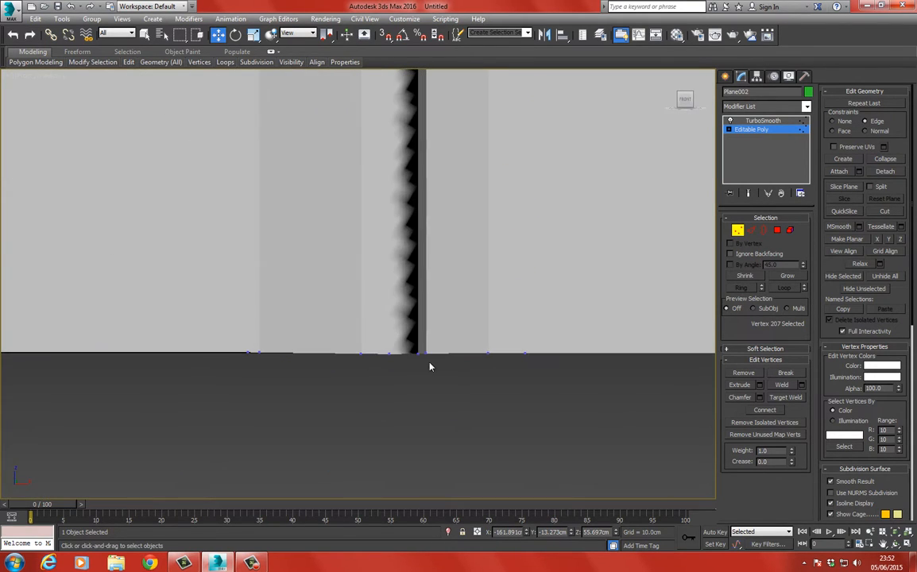
click(427, 353)
ctrl+click(427, 352)
middle_drag(459, 286, 412, 342)
scroll(410, 322, down, 4)
middle_drag(409, 262, 411, 325)
scroll(416, 307, up, 2)
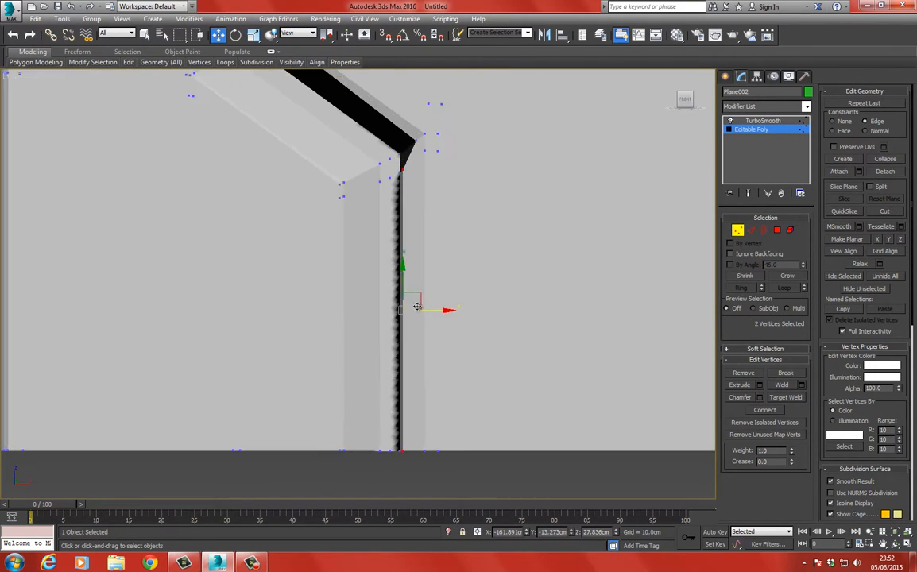
middle_drag(435, 278, 431, 395)
scroll(434, 402, down, 2)
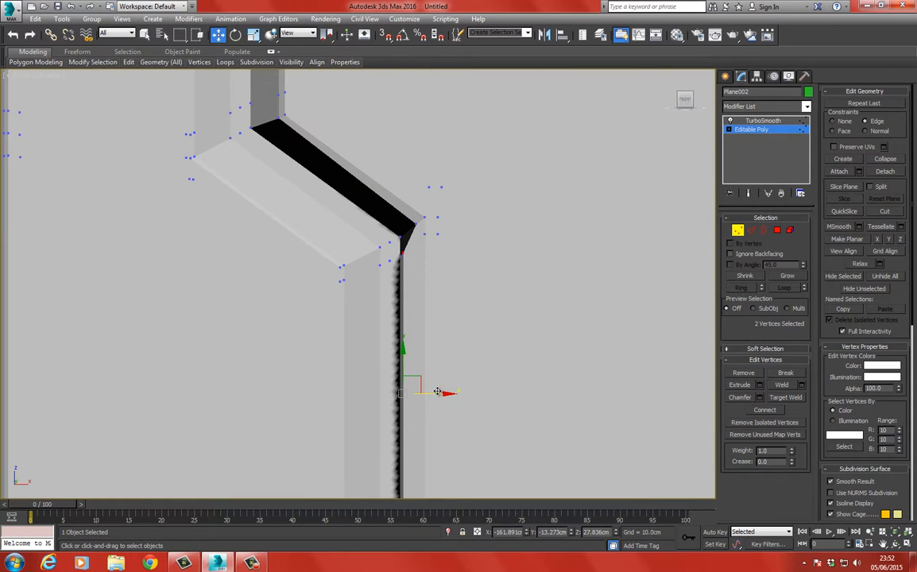
drag(447, 393, 450, 393)
key(f)
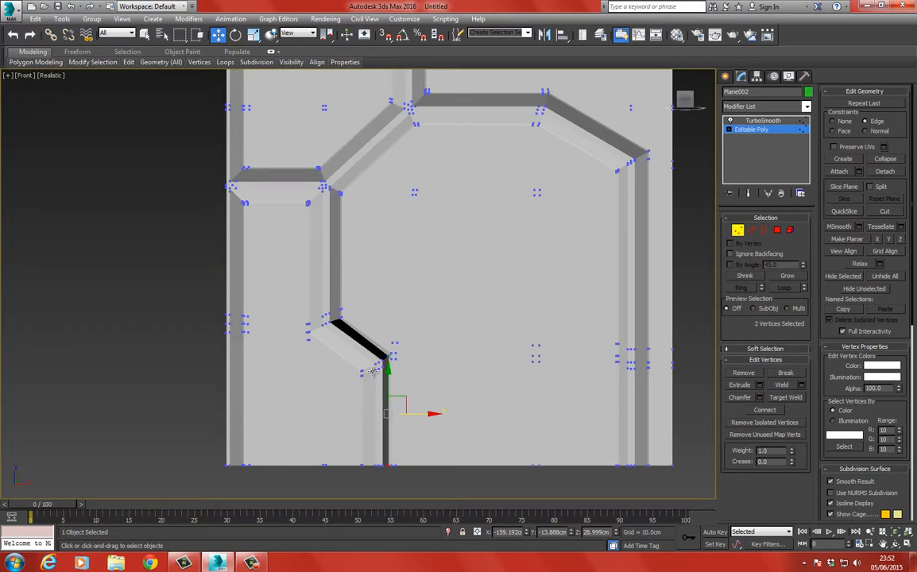
- Shift the eleven vertices along the central area's lower-left side slightly along X to widen the groove, and check the smoothed panel
drag(407, 323, 387, 481)
drag(412, 387, 417, 385)
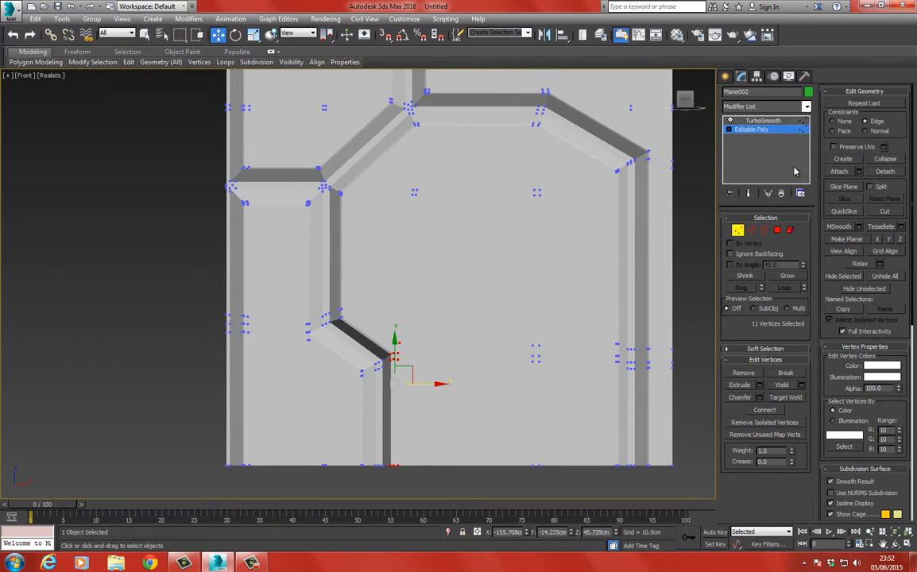
click(763, 120)
scroll(524, 307, down, 5)
click(267, 348)
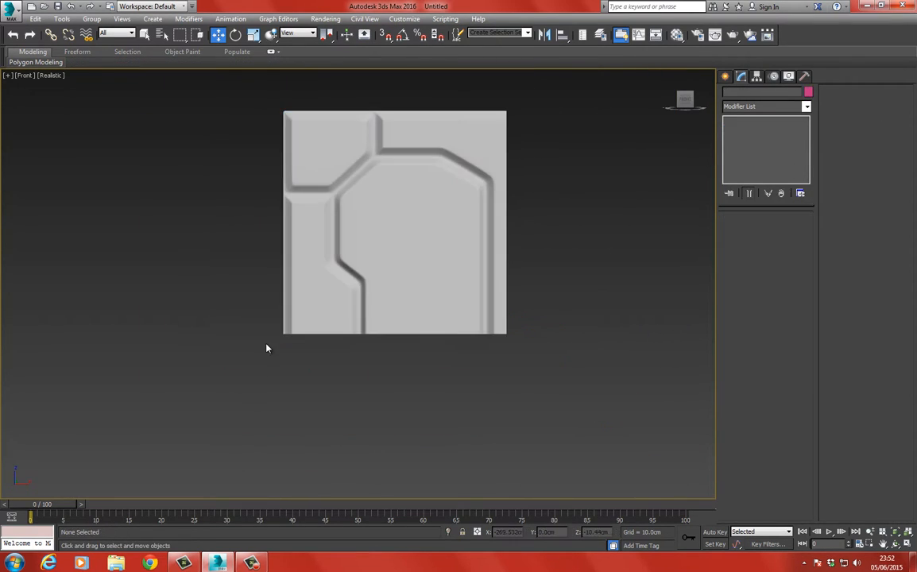
scroll(371, 242, up, 4)
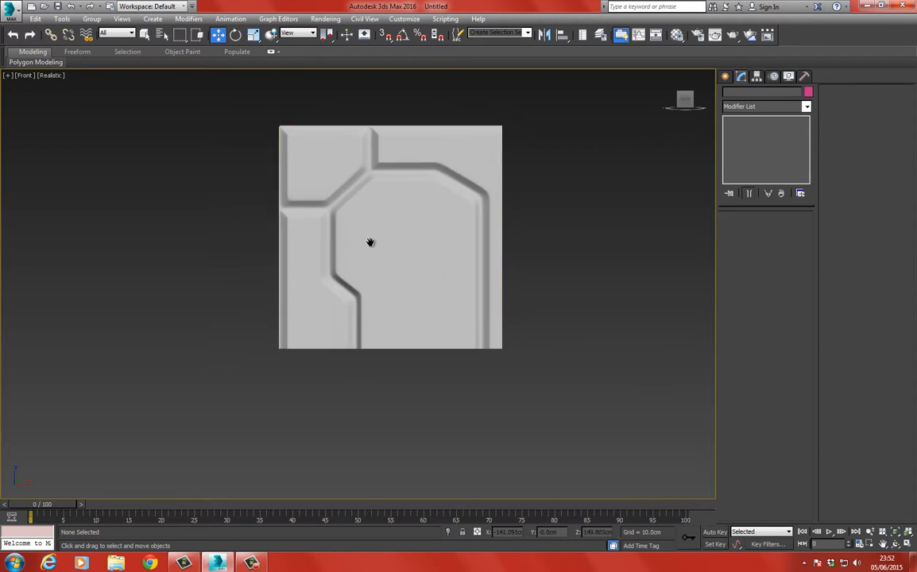
scroll(443, 213, up, 2)
click(448, 198)
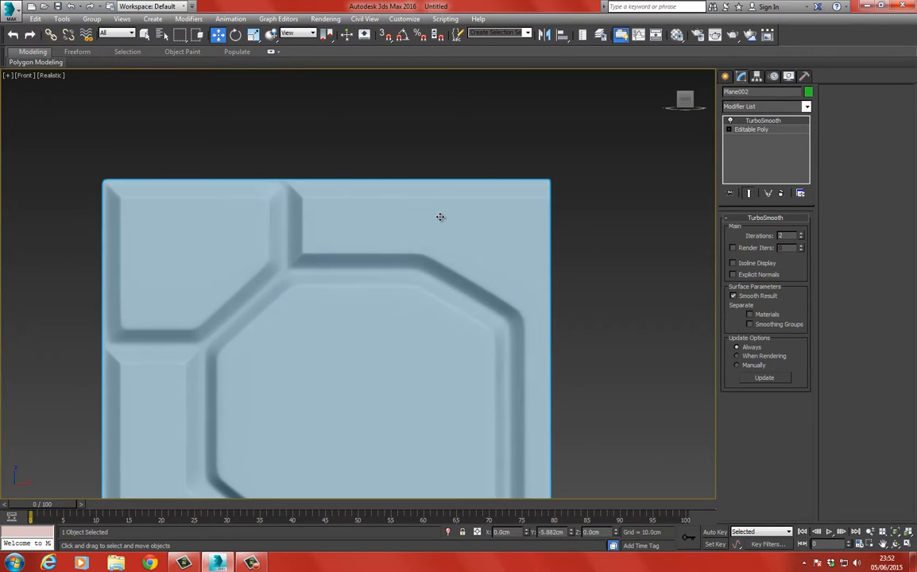
scroll(301, 302, down, 4)
middle_drag(289, 274, 371, 291)
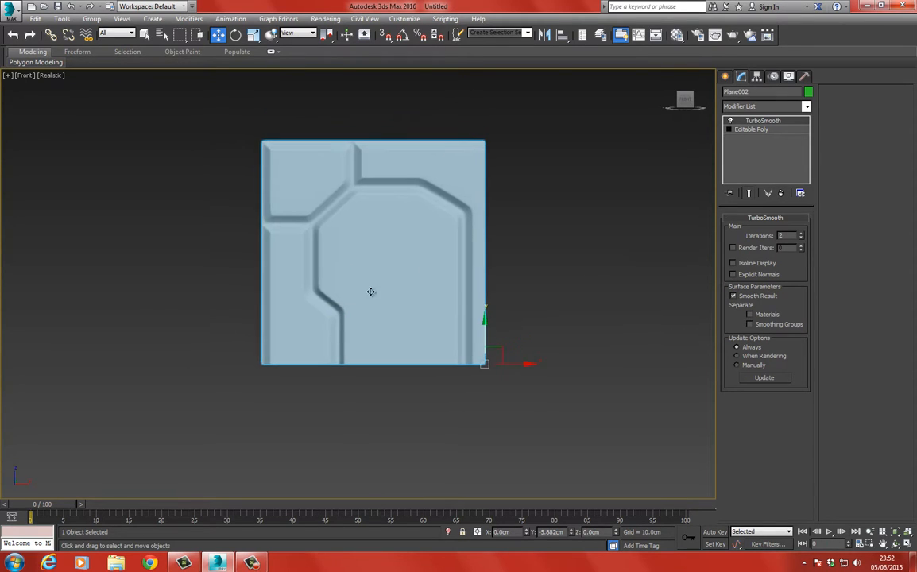
- Assign the 01 - Default material to the smoothed panel and set its opacity to 5
click(752, 129)
scroll(338, 413, up, 6)
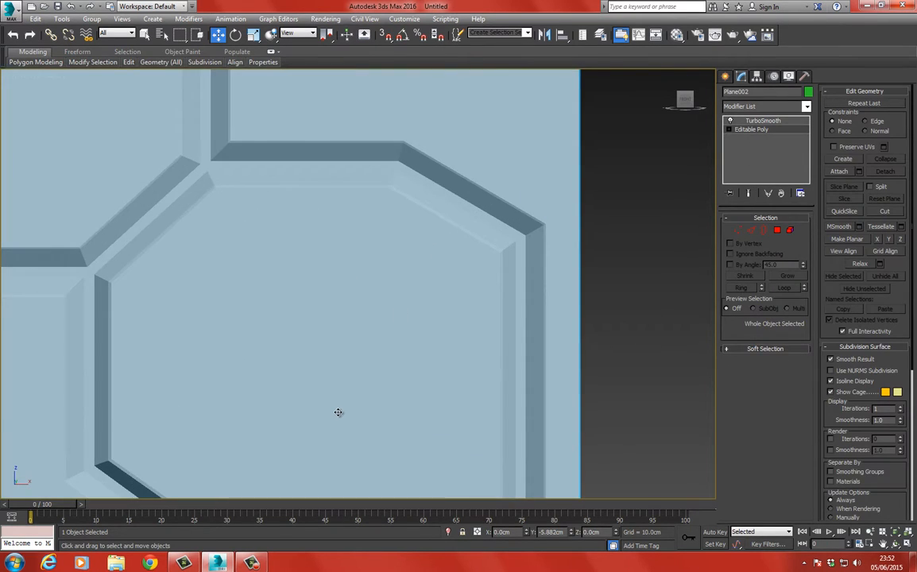
key(m)
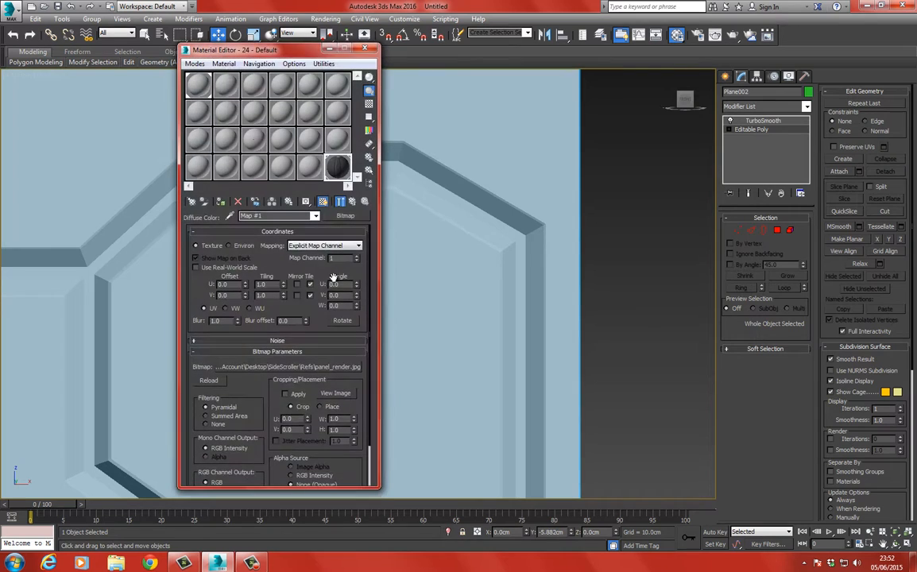
click(191, 82)
click(761, 120)
click(221, 202)
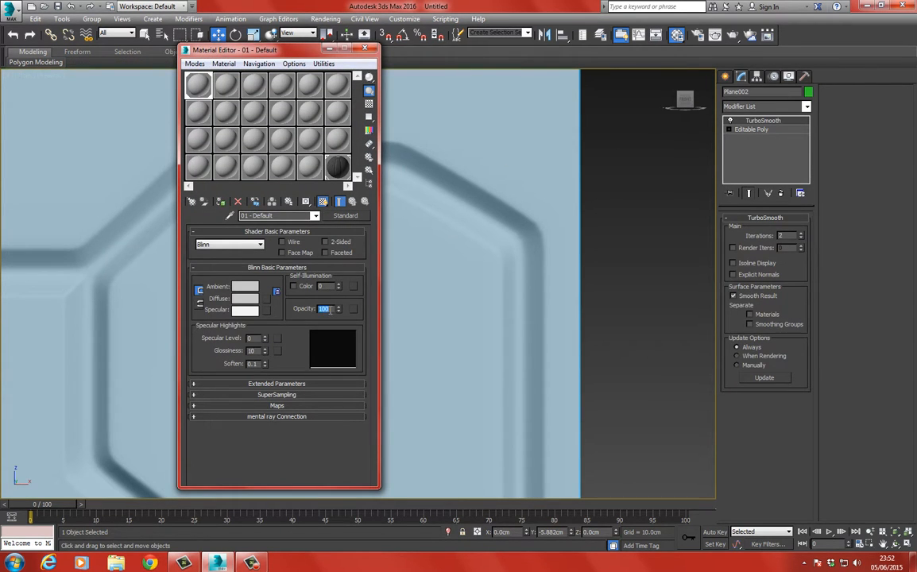
key(Return)
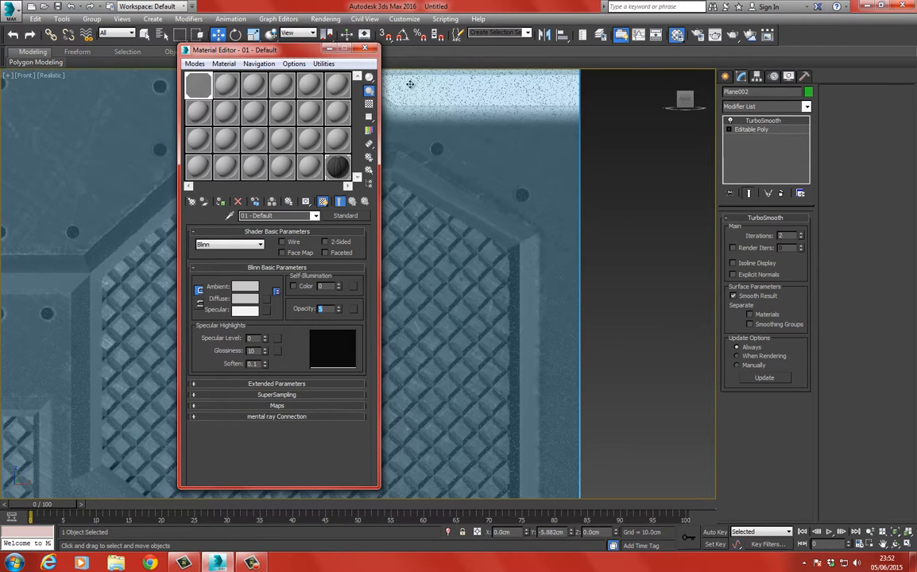
click(365, 48)
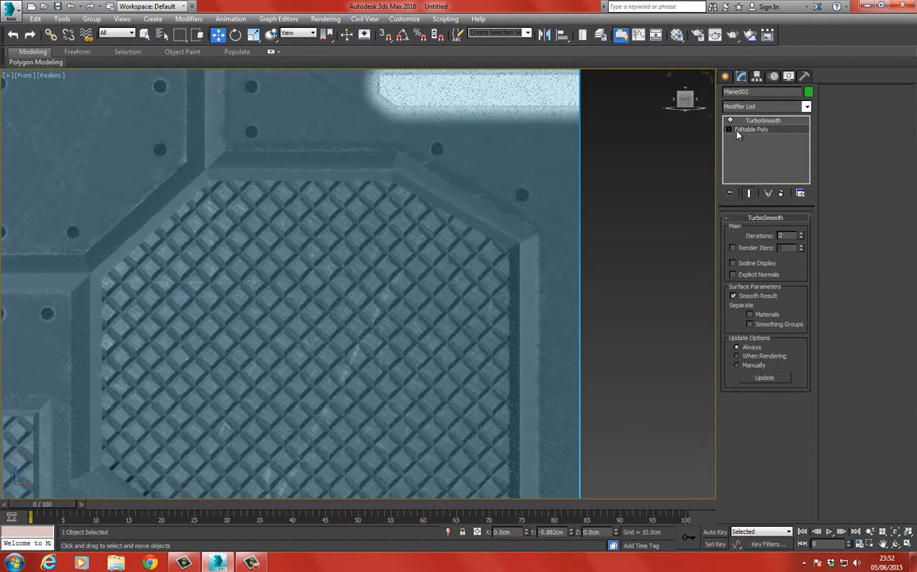
- Show edged faces on the unsmoothed panel and compare its wireframe with the reference image, from the lower-left strip to the upper-right light
click(737, 129)
middle_drag(505, 162, 501, 275)
click(586, 229)
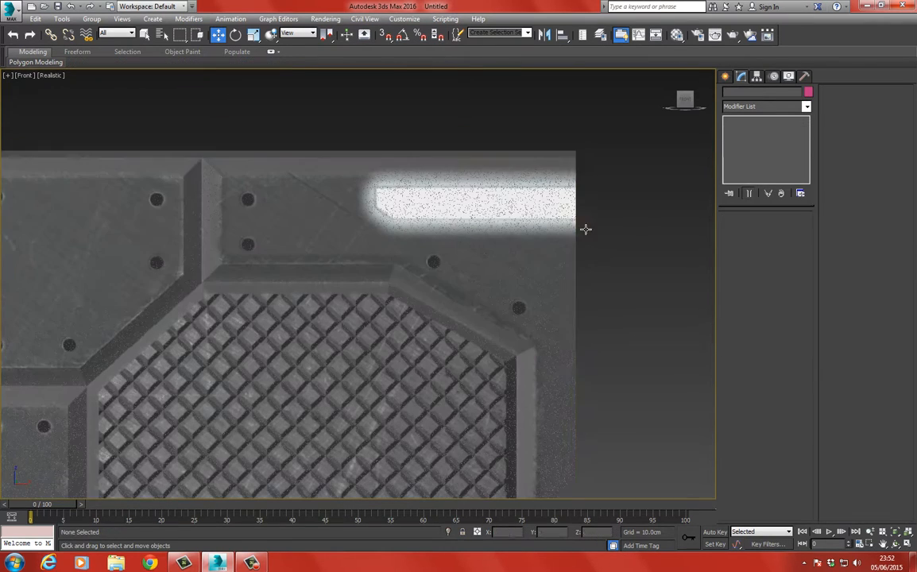
click(547, 234)
click(752, 129)
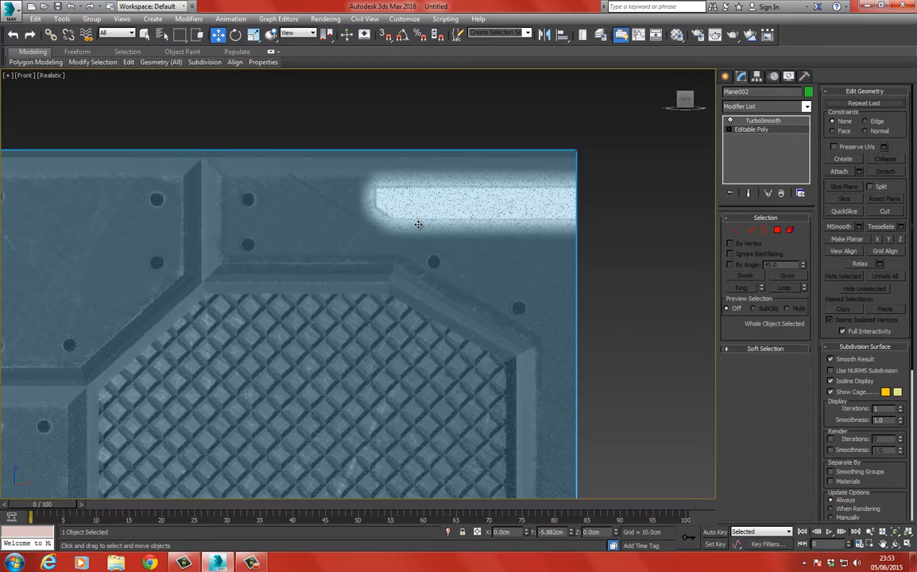
key(F4)
middle_drag(418, 225, 440, 224)
scroll(399, 213, up, 3)
middle_drag(269, 205, 481, 188)
scroll(481, 188, down, 5)
middle_drag(326, 272, 337, 185)
mouse_move(315, 290)
middle_down()
mouse_move(350, 163)
mouse_move(350, 221)
middle_up()
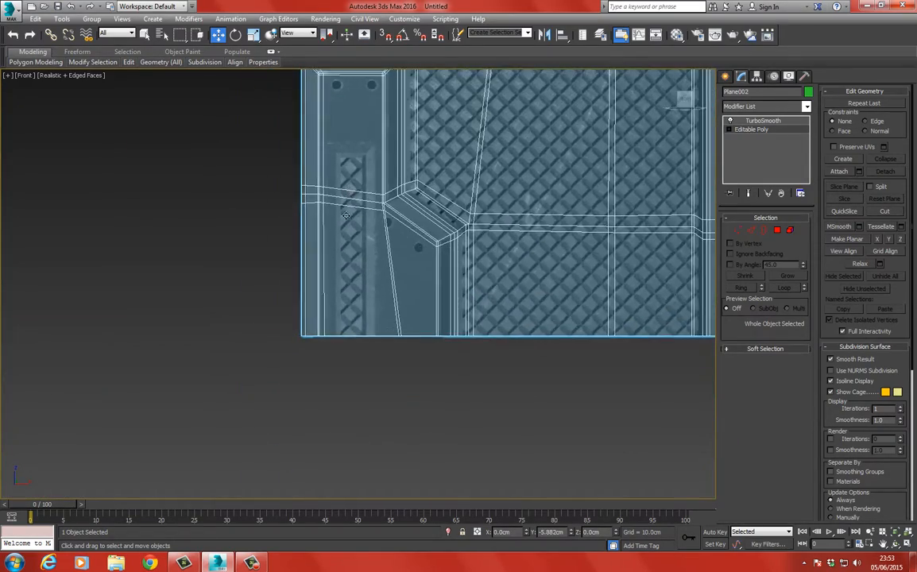
scroll(350, 221, up, 3)
middle_drag(352, 156, 352, 275)
scroll(352, 275, down, 1)
middle_drag(453, 165, 296, 320)
scroll(296, 319, down, 3)
middle_drag(428, 218, 431, 253)
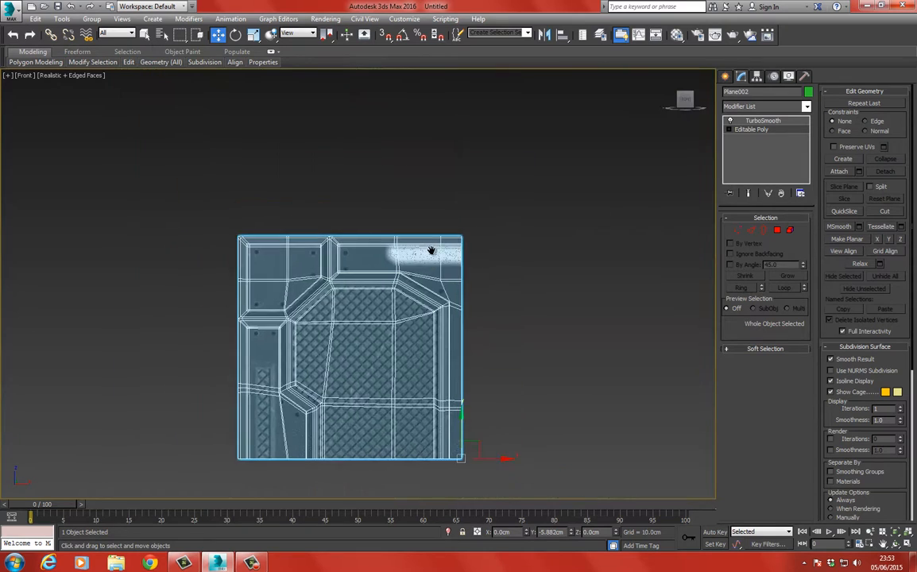
scroll(426, 244, up, 1)
scroll(385, 232, up, 2)
scroll(386, 214, up, 3)
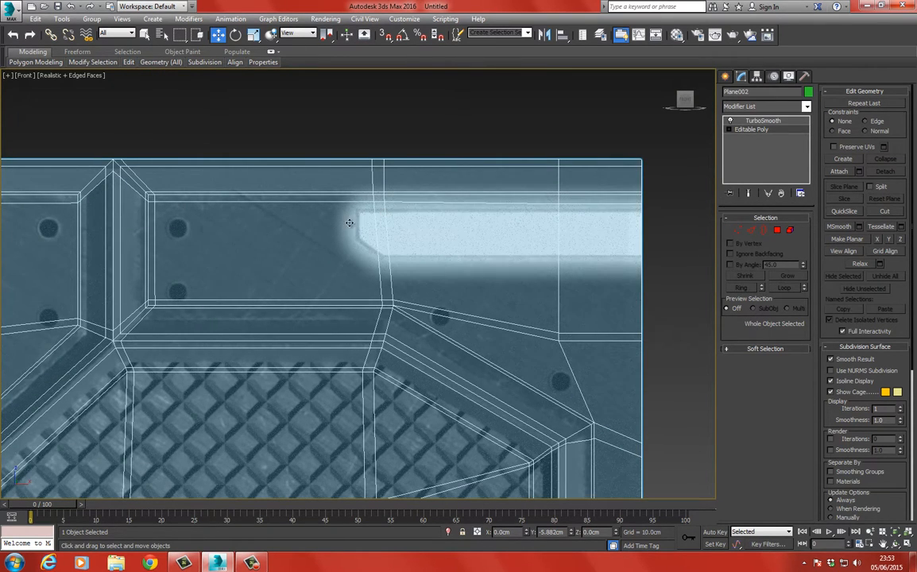
- Connect the vertical edges across the panel's upper row with two segments and a pinch of 73
click(752, 229)
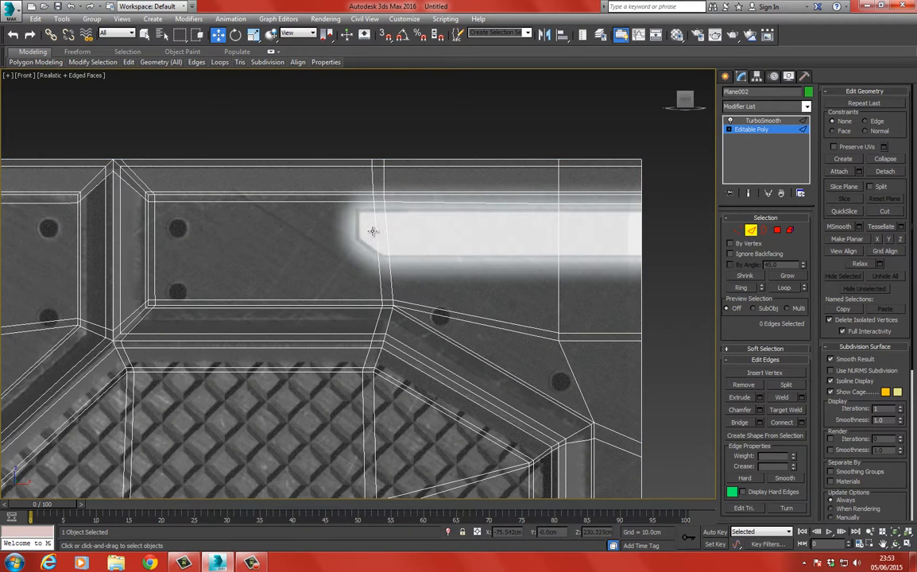
click(376, 232)
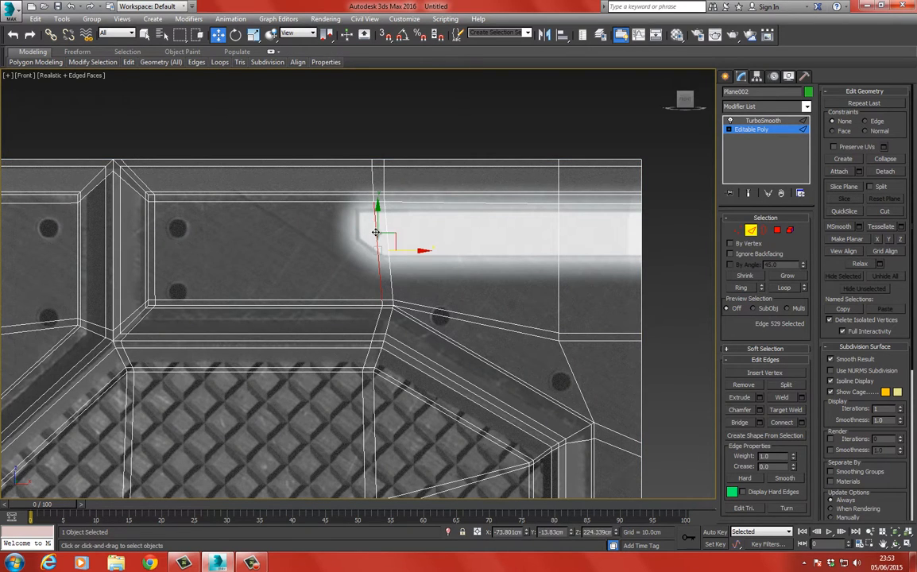
click(347, 264)
middle_drag(310, 264, 437, 260)
scroll(436, 259, down, 3)
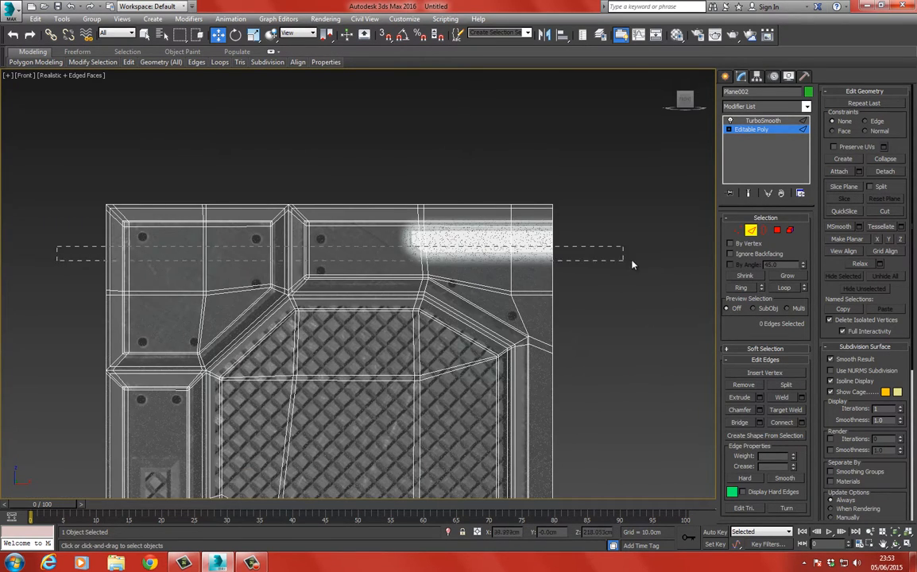
drag(633, 265, 633, 264)
right_click(463, 236)
click(446, 272)
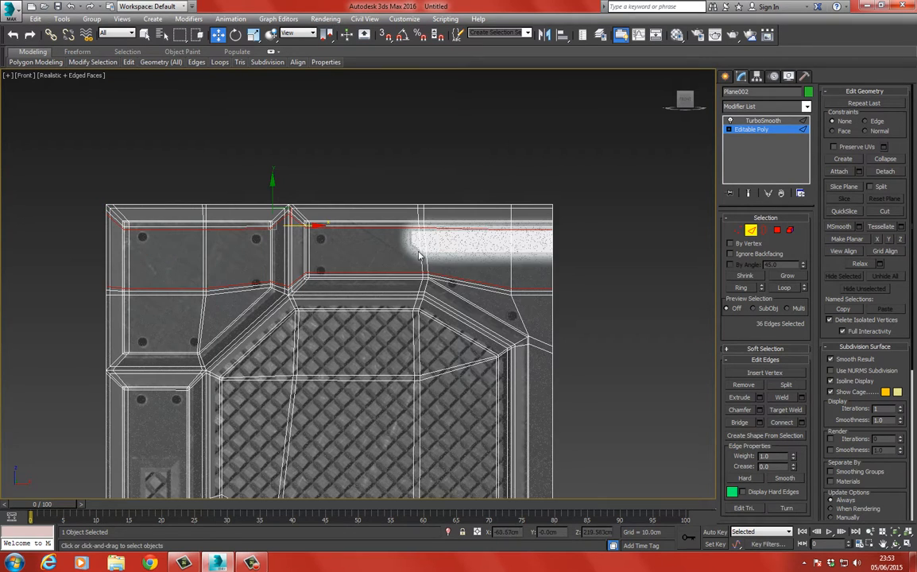
key(alt+r)
right_click(383, 229)
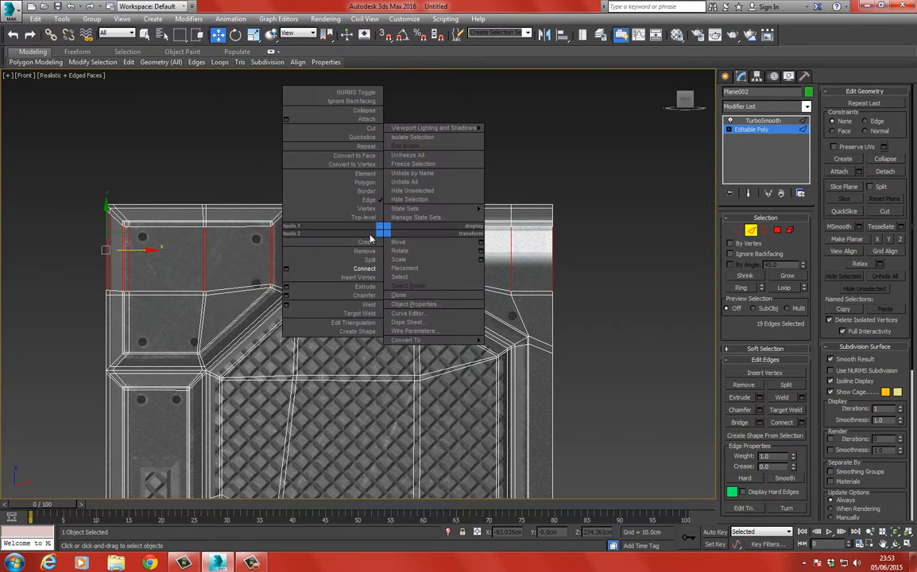
click(287, 270)
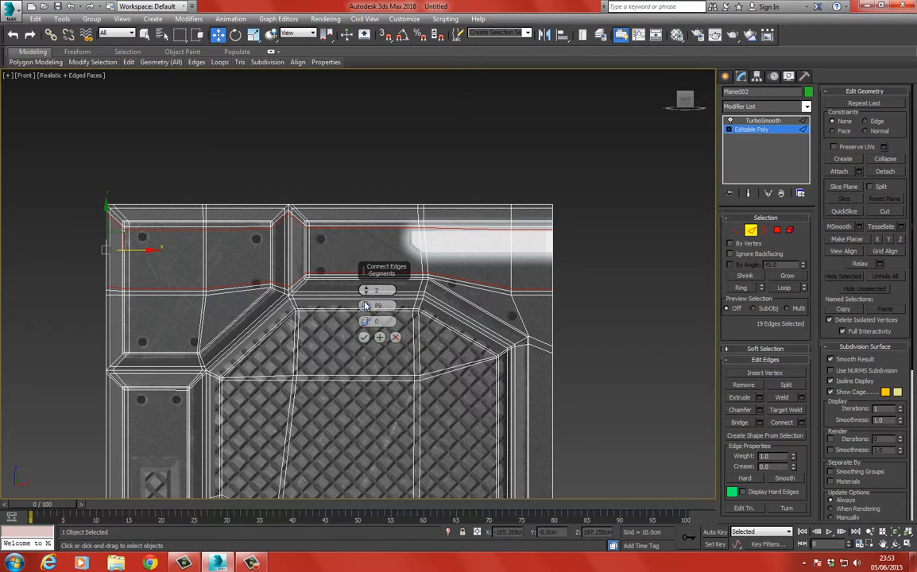
drag(365, 305, 366, 324)
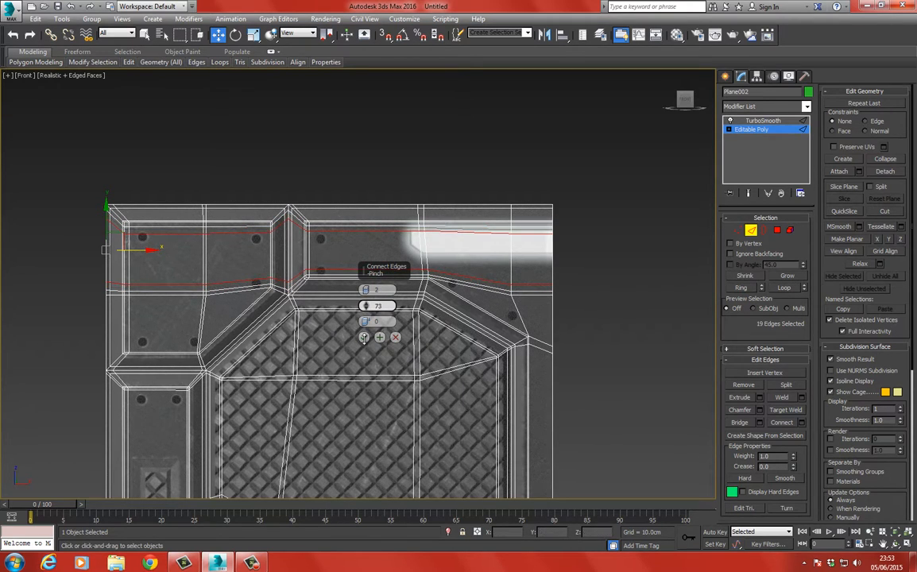
click(364, 338)
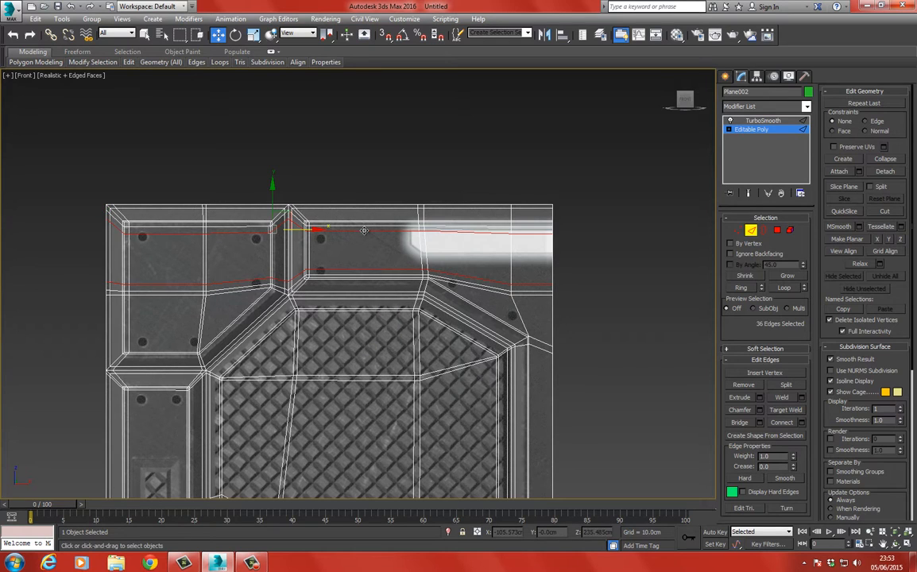
- Flatten the upper of the two new edge loops along Y and move it level with the upper border of the reference's light strip
double_click(364, 230)
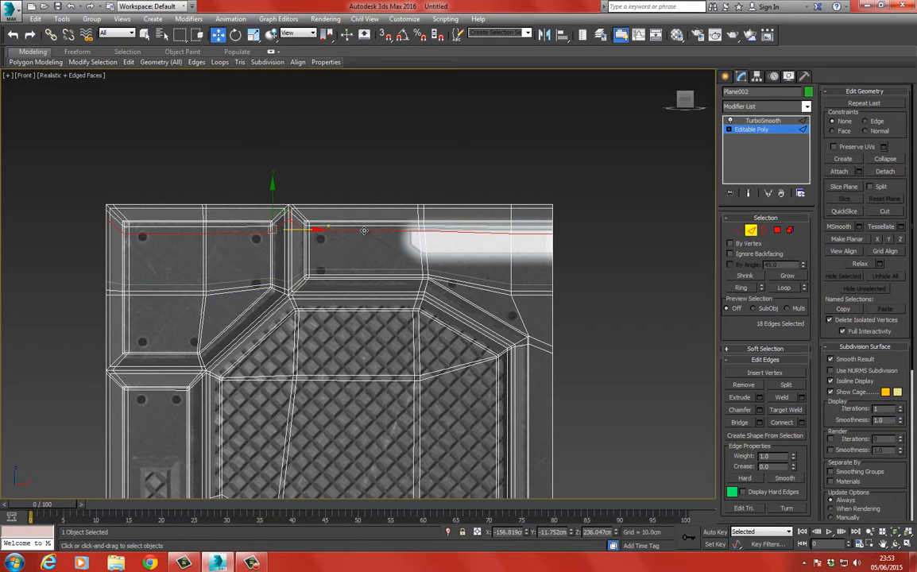
click(253, 35)
drag(273, 184, 194, 173)
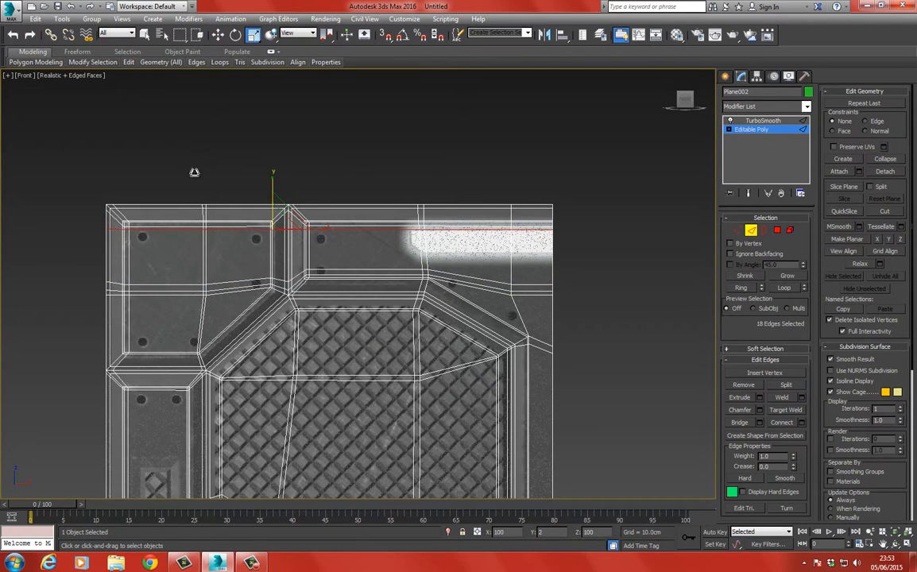
click(218, 35)
scroll(285, 134, up, 5)
drag(267, 136, 272, 136)
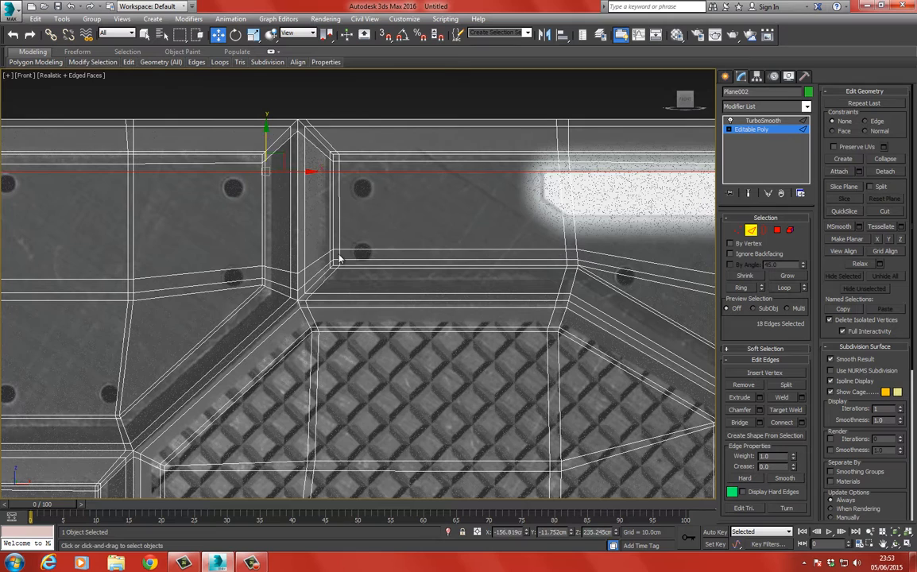
- Flatten the lower of the two new edge loops along Y and move it level with the lower border of the light strip
double_click(401, 257)
scroll(401, 257, down, 5)
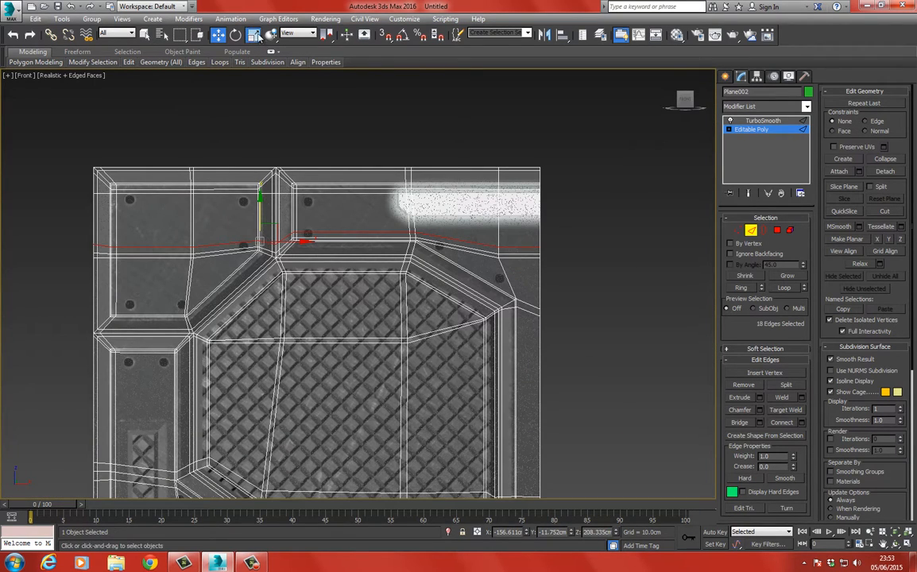
click(258, 38)
drag(260, 197, 140, 80)
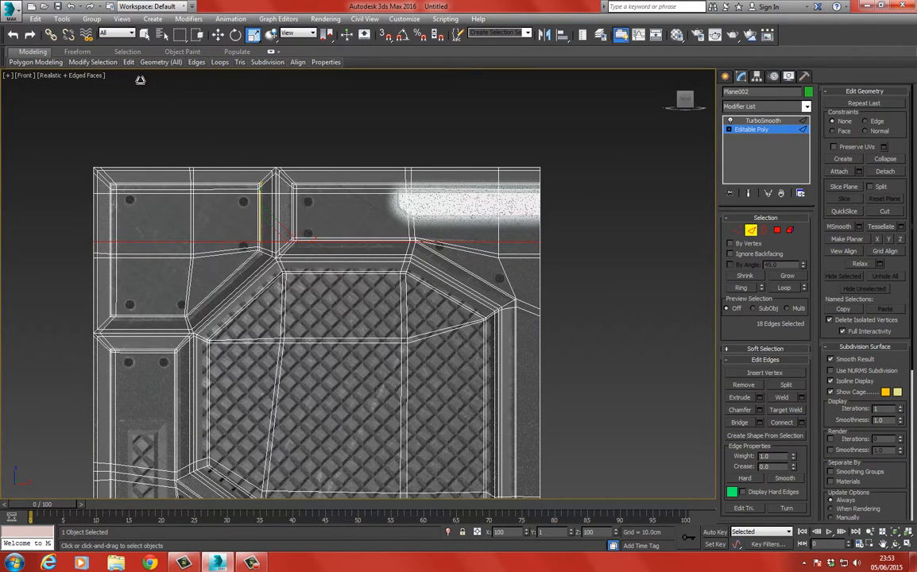
drag(665, 333, 471, 4)
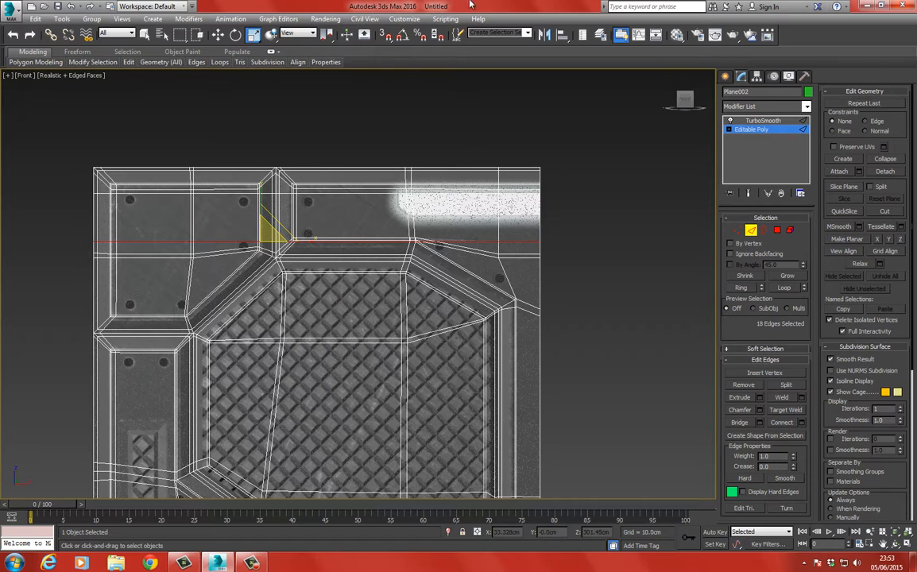
click(217, 34)
drag(262, 211, 259, 180)
- Move the upper vertices of the vertical edge nearest the light strip's inner end outward to meet the strip's end
middle_drag(323, 168, 324, 198)
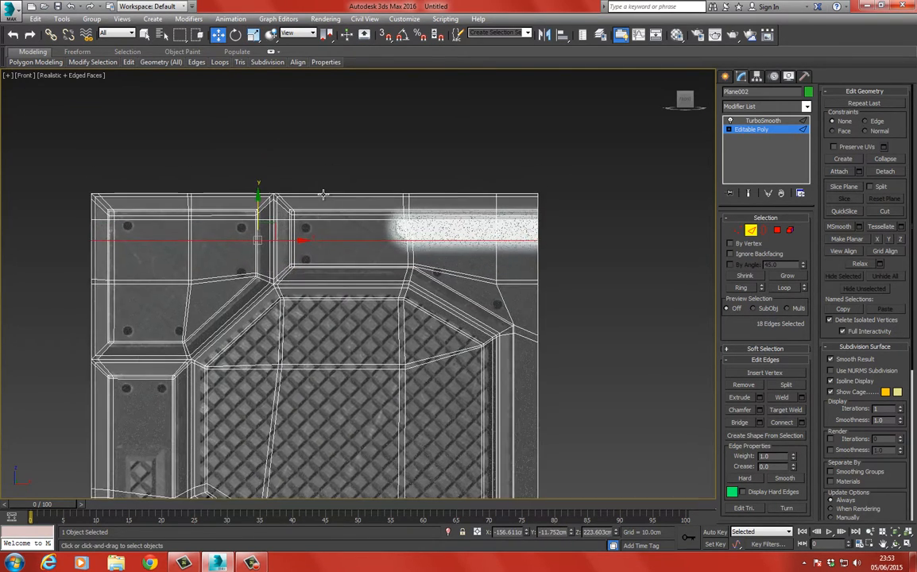
scroll(327, 178, down, 2)
scroll(327, 178, up, 4)
scroll(358, 211, up, 4)
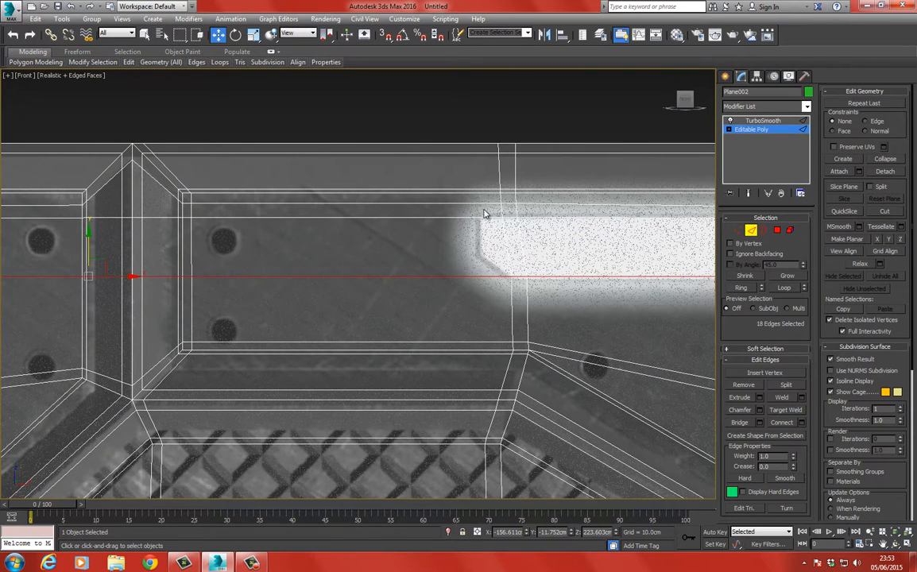
click(738, 231)
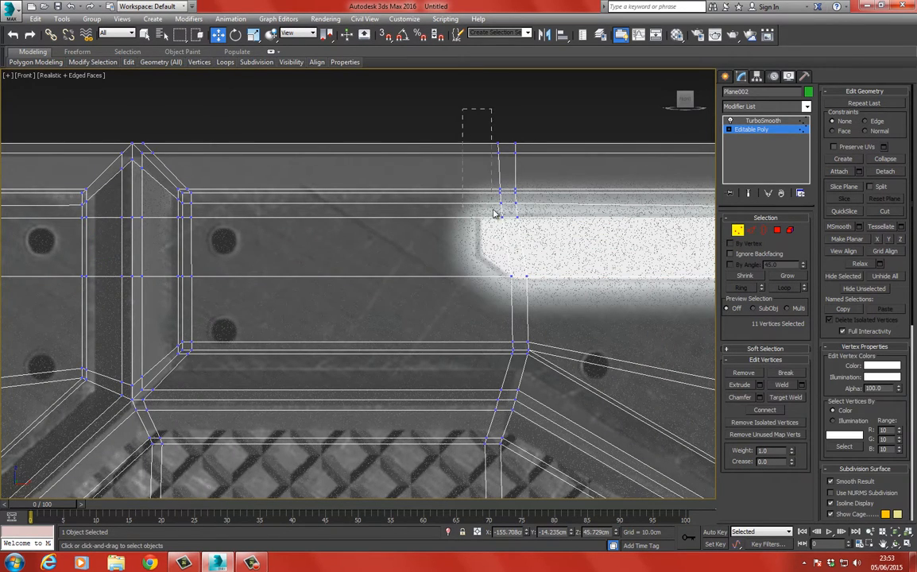
drag(493, 213, 508, 221)
drag(510, 186, 488, 184)
drag(518, 293, 517, 280)
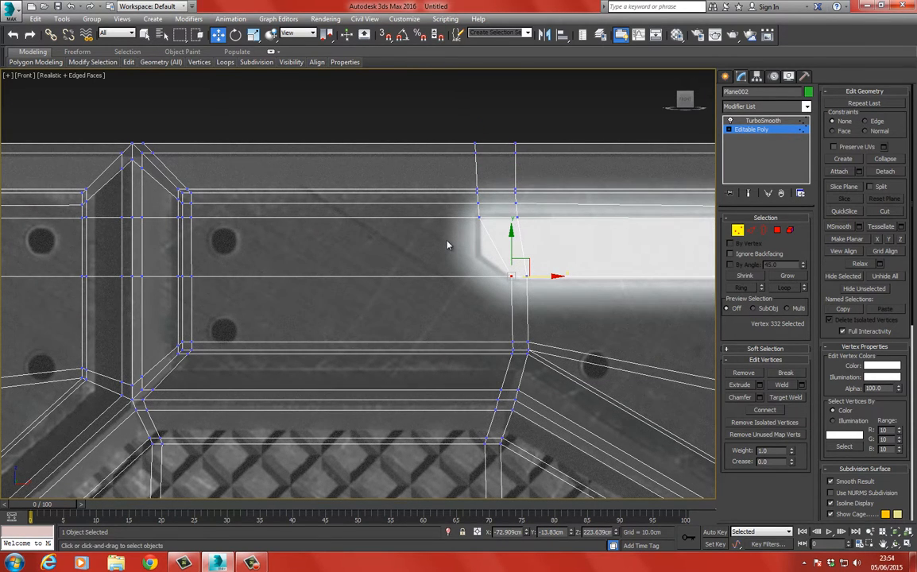
- Flatten the six vertices above the light strip's inner end along X and align them with the strip's end
middle_drag(498, 215, 362, 176)
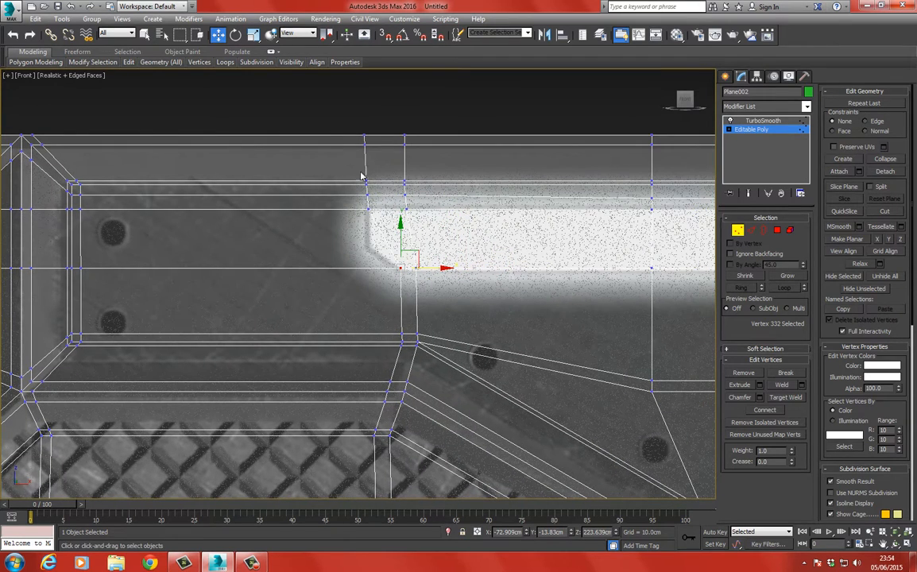
drag(371, 185, 372, 213)
key(r)
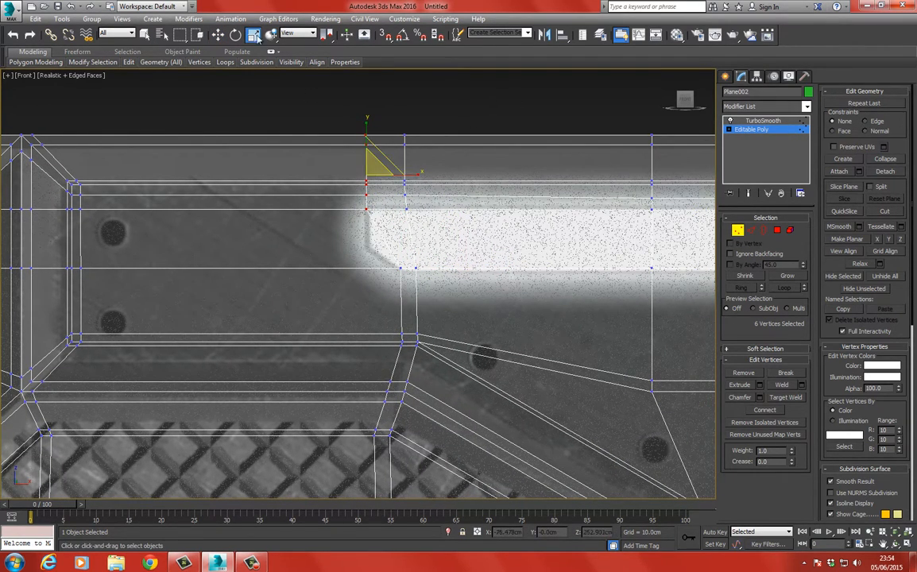
click(218, 35)
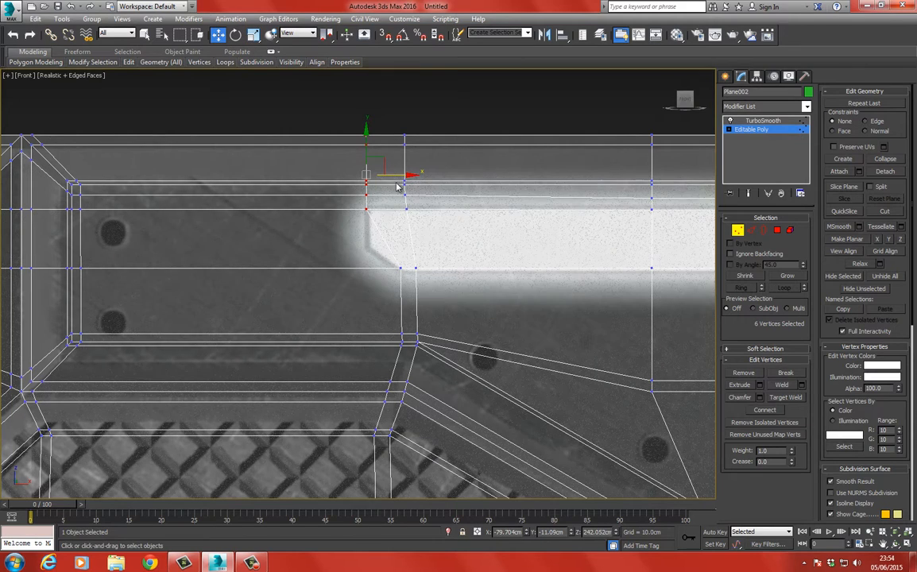
drag(395, 178, 398, 178)
middle_drag(419, 217, 413, 207)
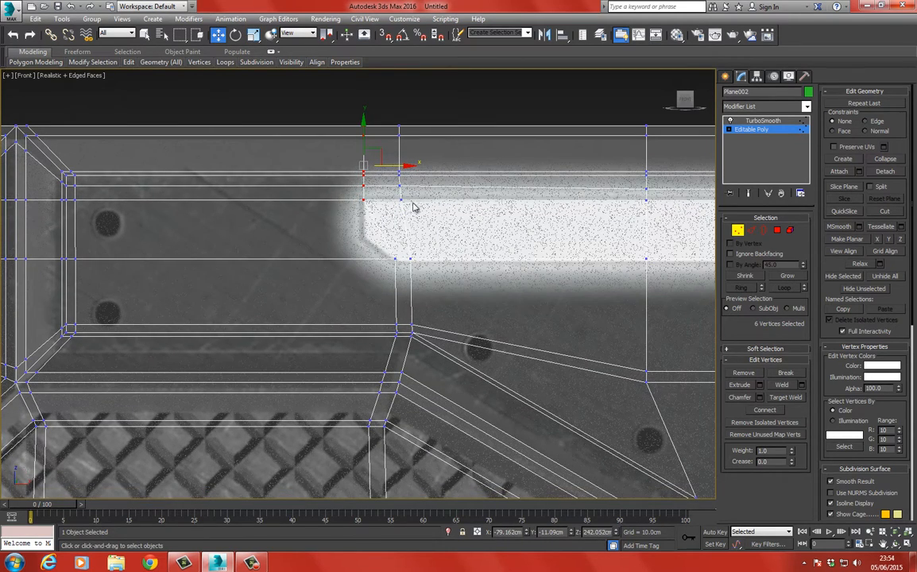
middle_drag(384, 246, 378, 215)
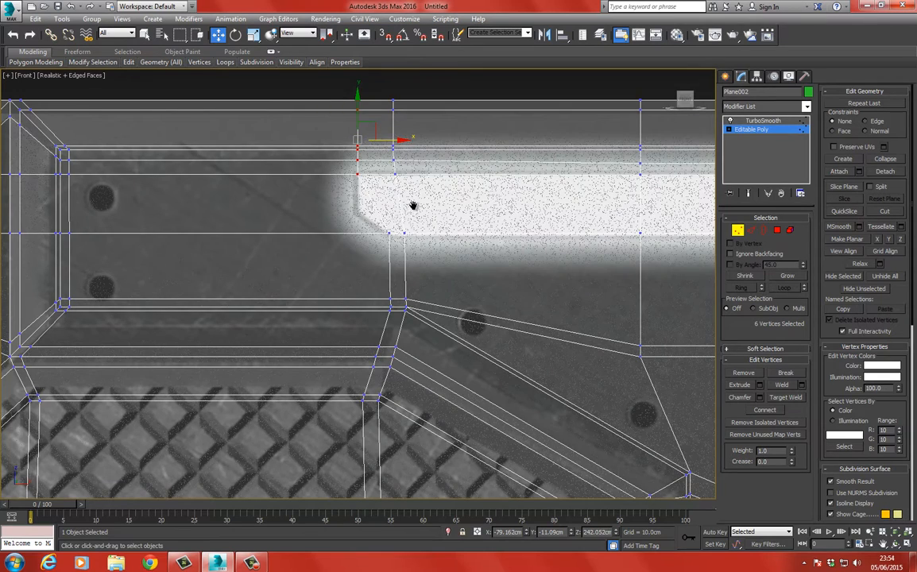
- Select the three polygons covering the light strip between the two straightened edge loops
key(F3)
scroll(411, 245, down, 2)
click(788, 231)
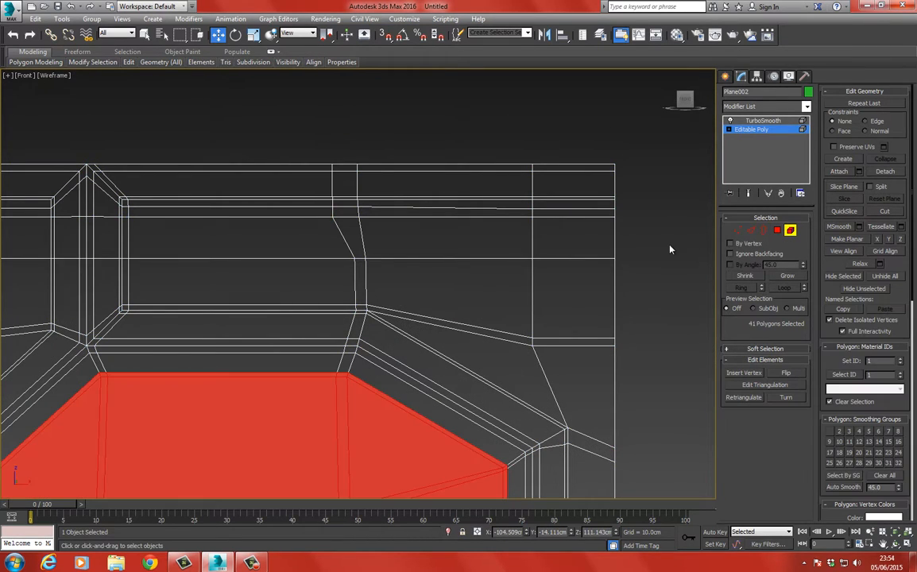
drag(342, 224, 391, 233)
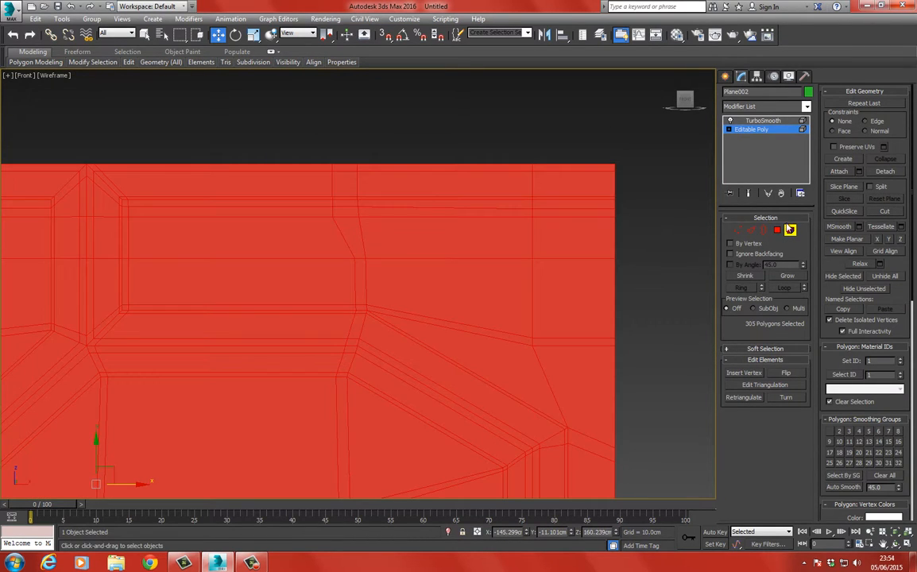
click(777, 231)
drag(650, 231, 346, 237)
key(F3)
scroll(418, 223, down, 6)
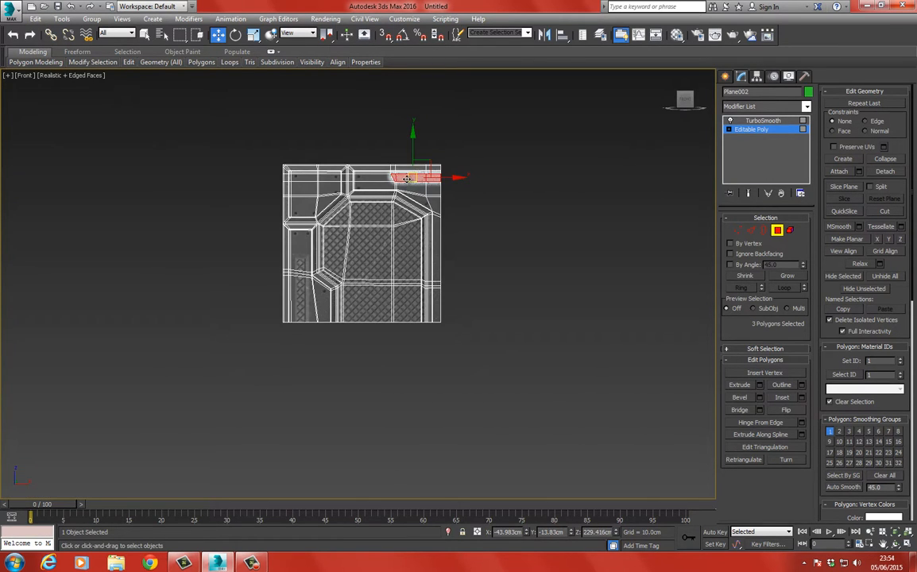
- Inset the three selected light strip polygons by a small amount
middle_drag(398, 169, 387, 243)
scroll(386, 243, up, 5)
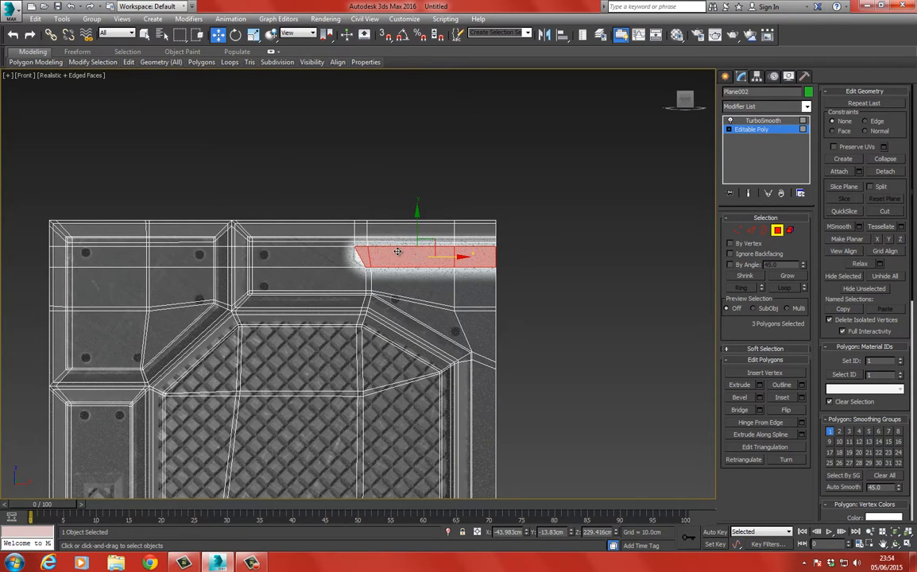
scroll(397, 252, up, 4)
scroll(371, 255, up, 5)
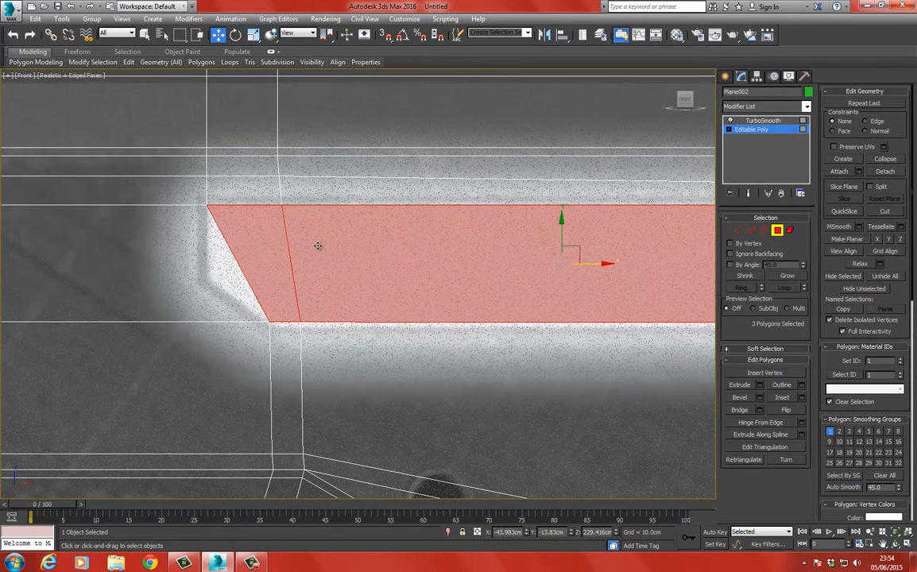
right_click(313, 241)
click(300, 288)
right_click(300, 288)
right_click(277, 237)
click(273, 294)
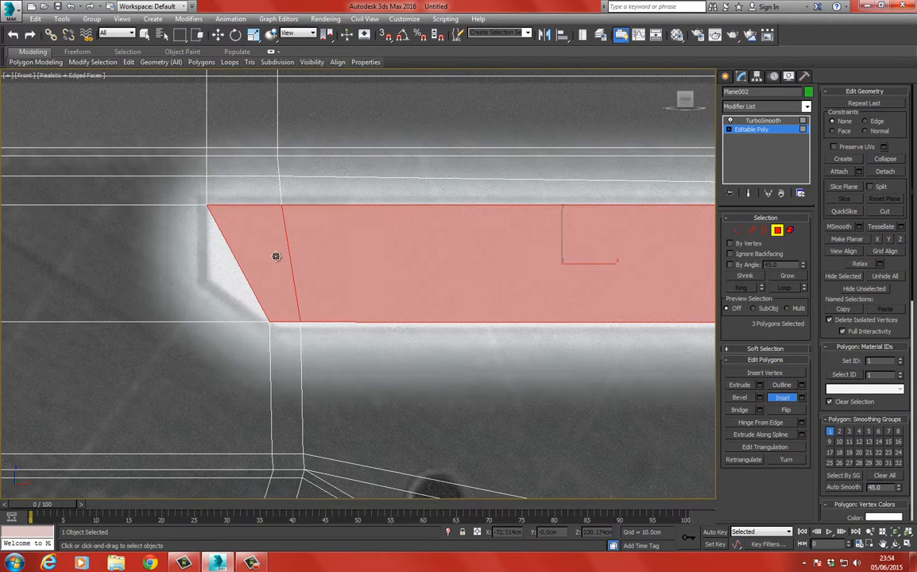
drag(271, 248, 273, 253)
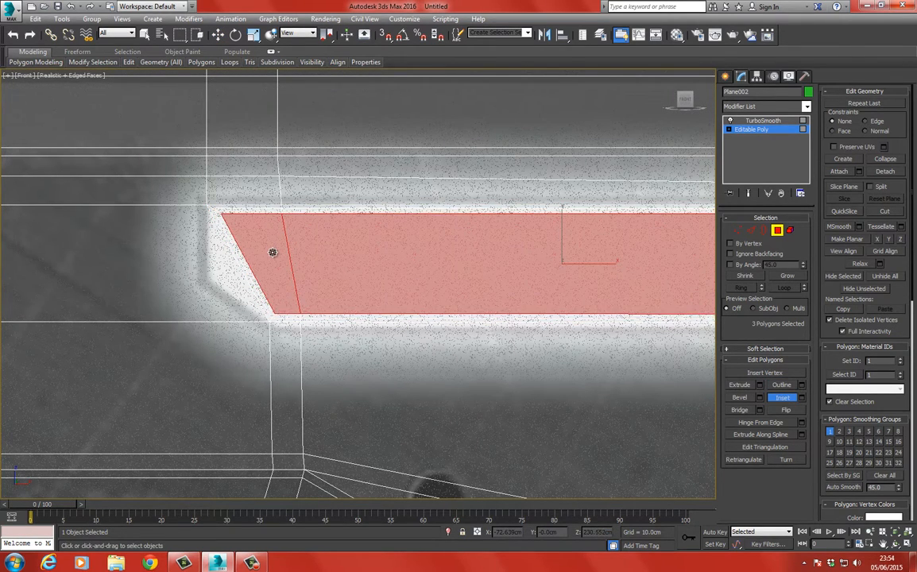
- Show the panel in a perspective view and push the inset light strip polygons slightly inward along Y
key(p)
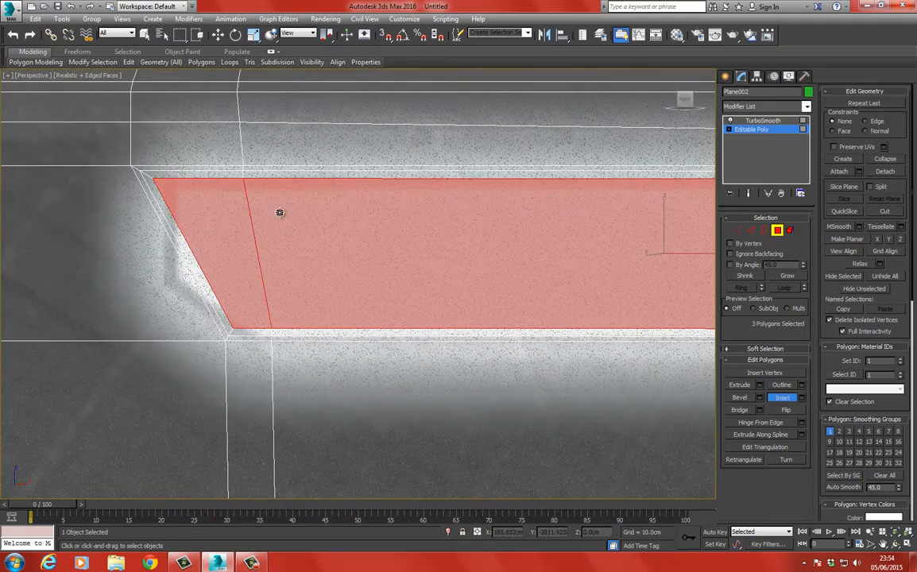
key(z)
key(ctrl+r)
drag(294, 195, 307, 254)
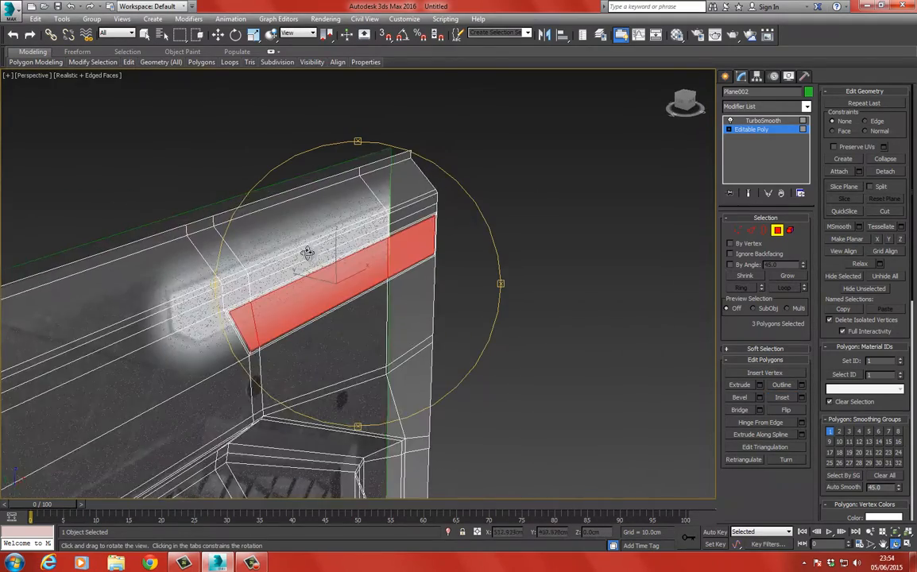
scroll(307, 253, down, 2)
click(218, 35)
scroll(317, 242, up, 5)
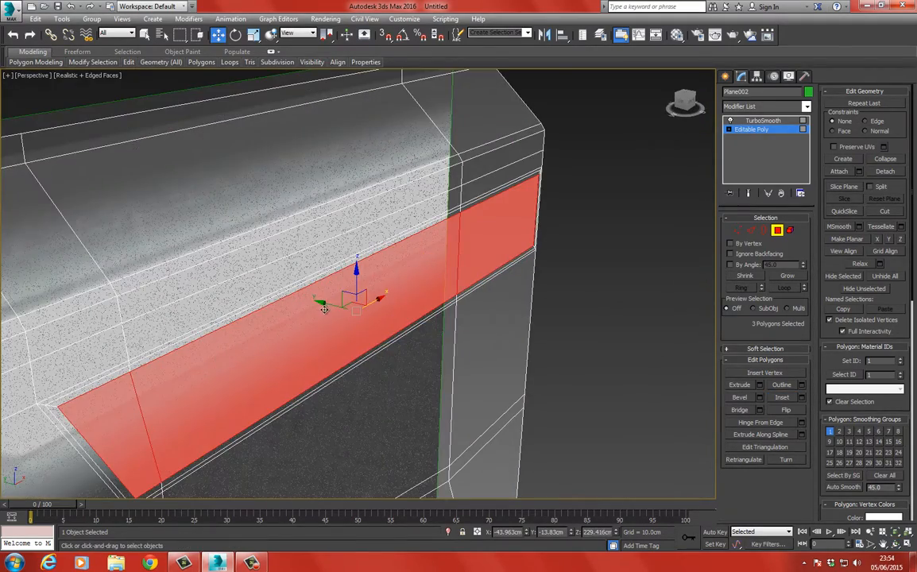
- Bevel the light strip polygons inward with a slightly smaller outline to form a deeper recess
right_click(334, 288)
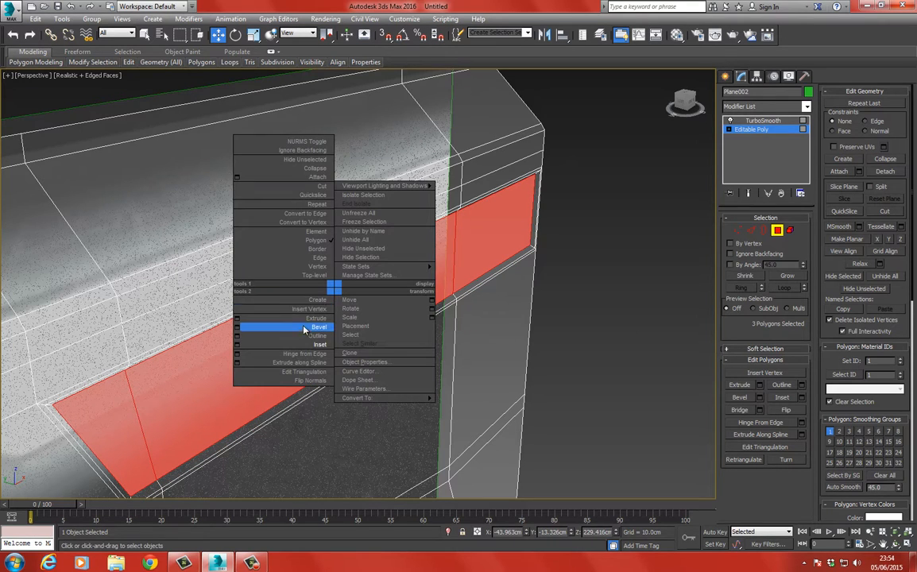
click(310, 327)
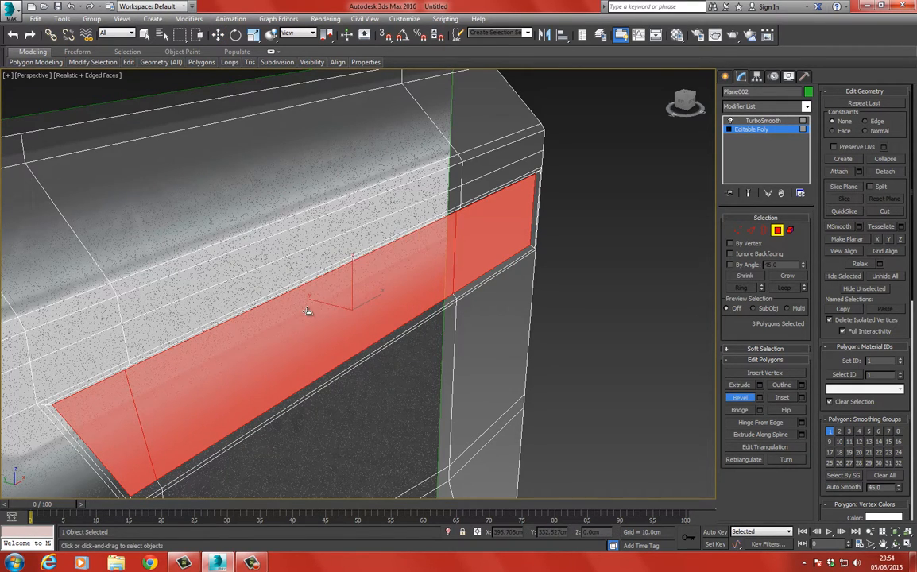
drag(307, 311, 314, 328)
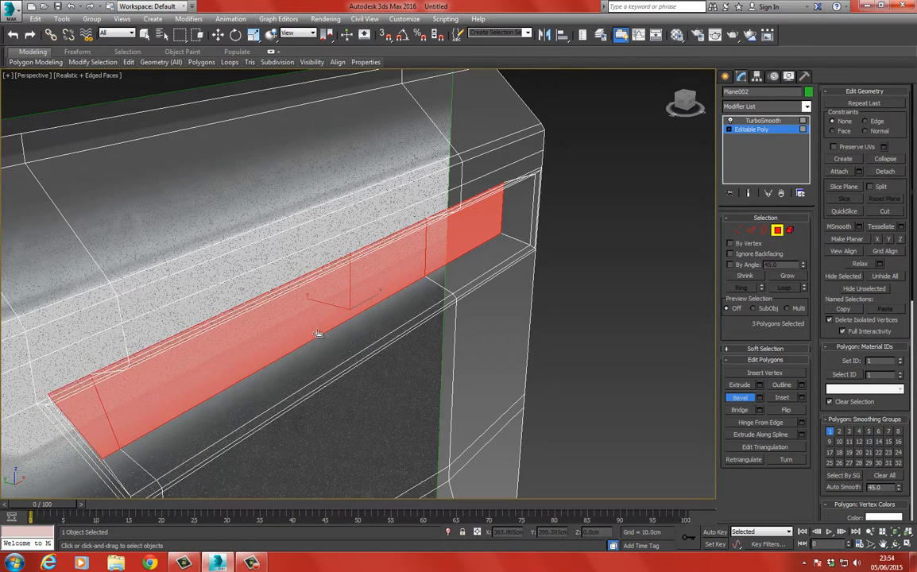
click(317, 331)
click(216, 36)
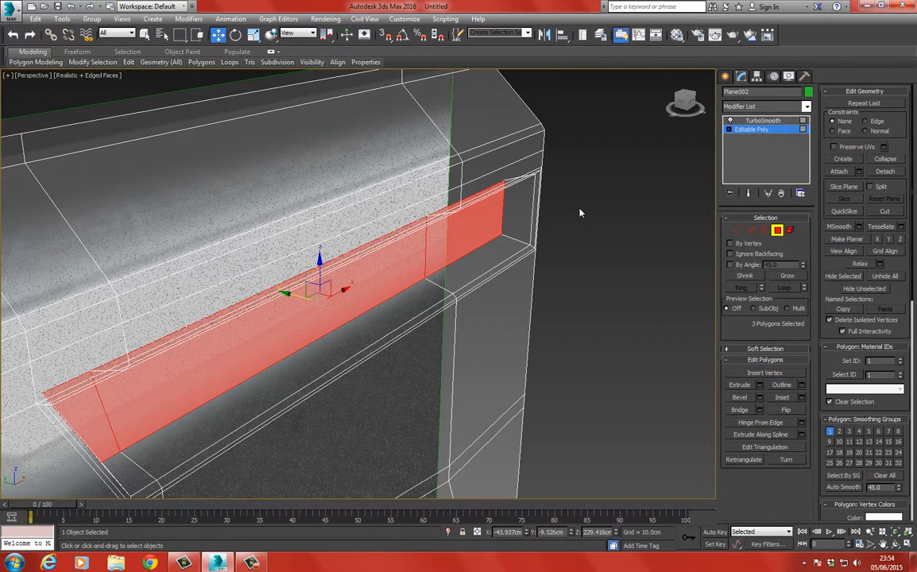
- Delete the side faces closing the light strip recess at the panel's outer edge
key(F3)
click(531, 210)
key(Delete)
middle_drag(533, 215, 467, 177)
key(ctrl+r)
key(F3)
drag(421, 231, 380, 191)
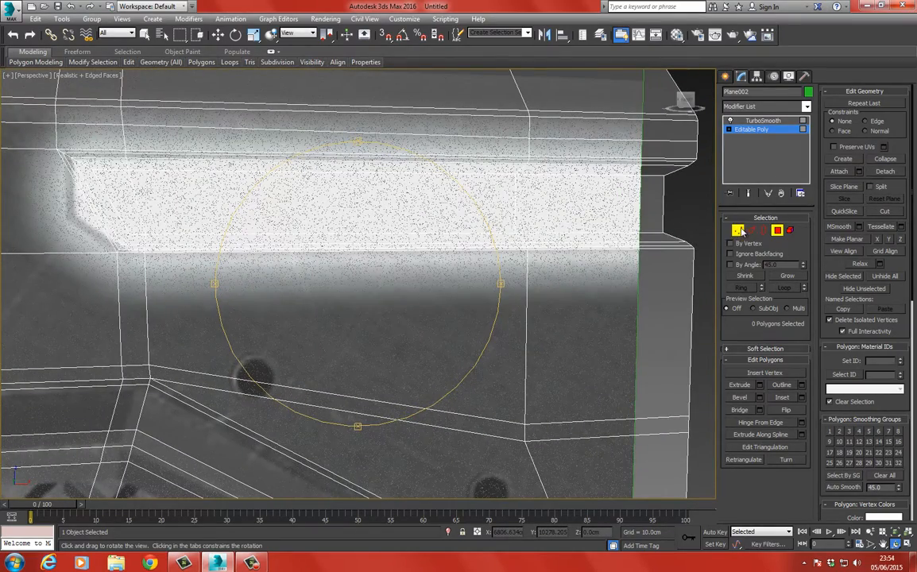
- In the front view, copy the X position of the border vertex at the recess's upper outer corner
click(739, 231)
drag(676, 236, 678, 240)
key(z)
scroll(566, 212, down, 5)
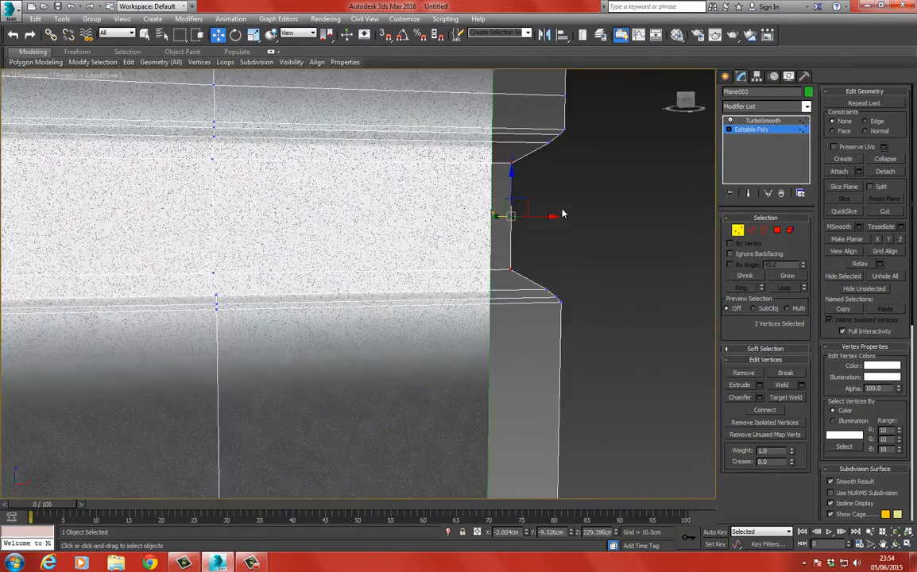
key(f)
scroll(676, 239, up, 2)
middle_drag(676, 240, 389, 215)
scroll(389, 216, down, 3)
scroll(378, 225, up, 6)
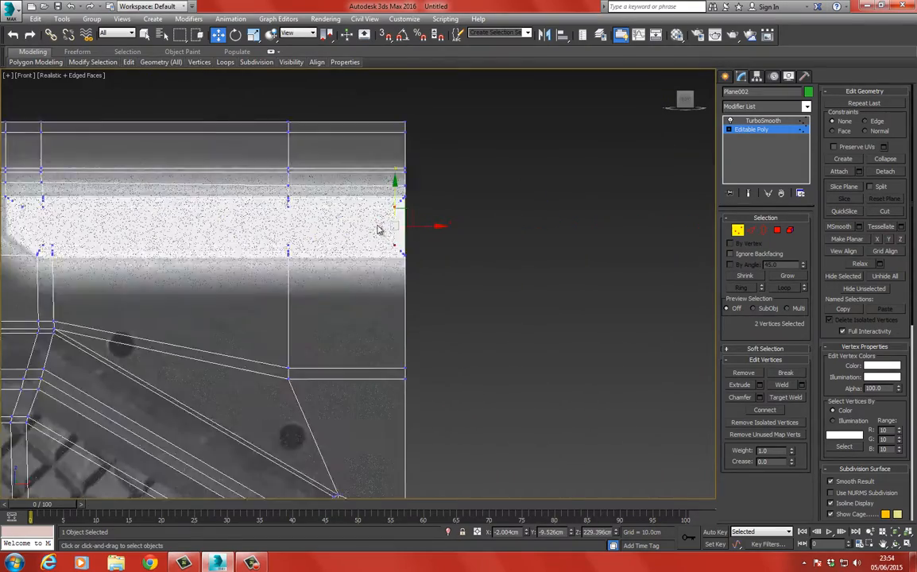
key(F3)
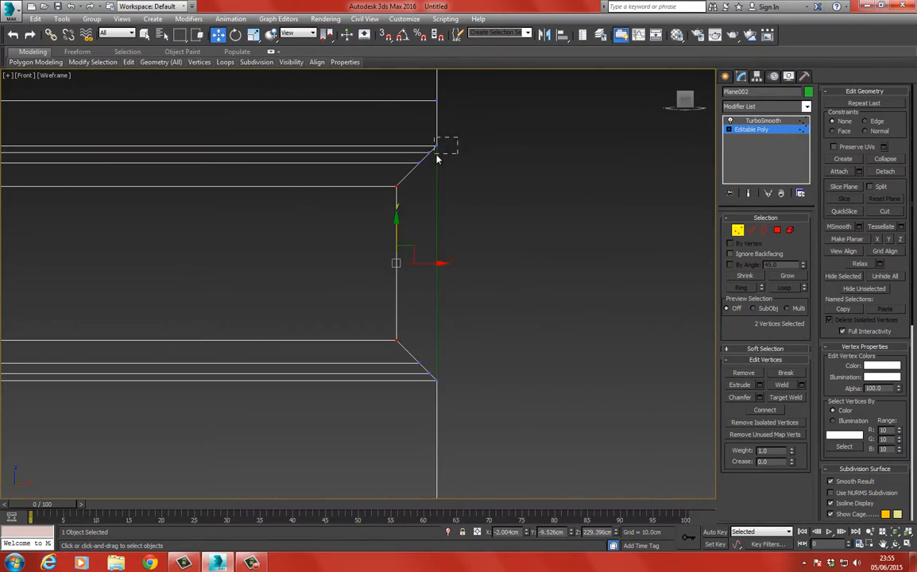
drag(436, 159, 437, 158)
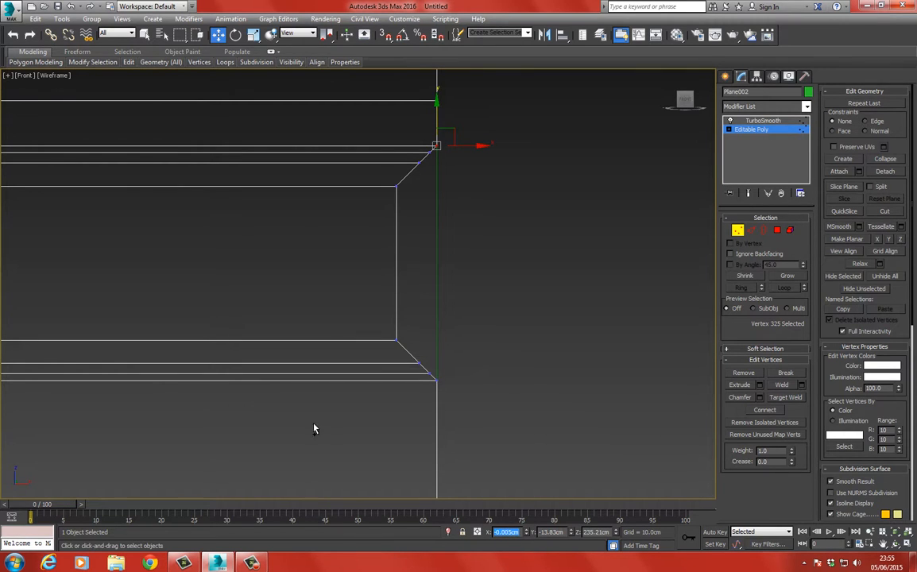
- Flatten the six inner vertices at the recess's open end along X and set their X position to -0.005 cm
drag(363, 128, 430, 419)
click(253, 35)
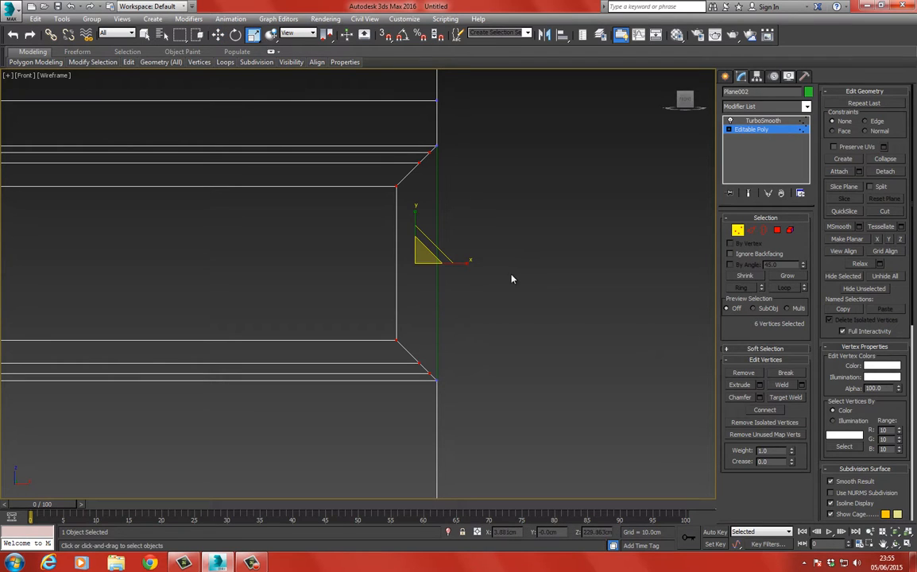
drag(465, 260, 124, 186)
drag(586, 217, 370, 162)
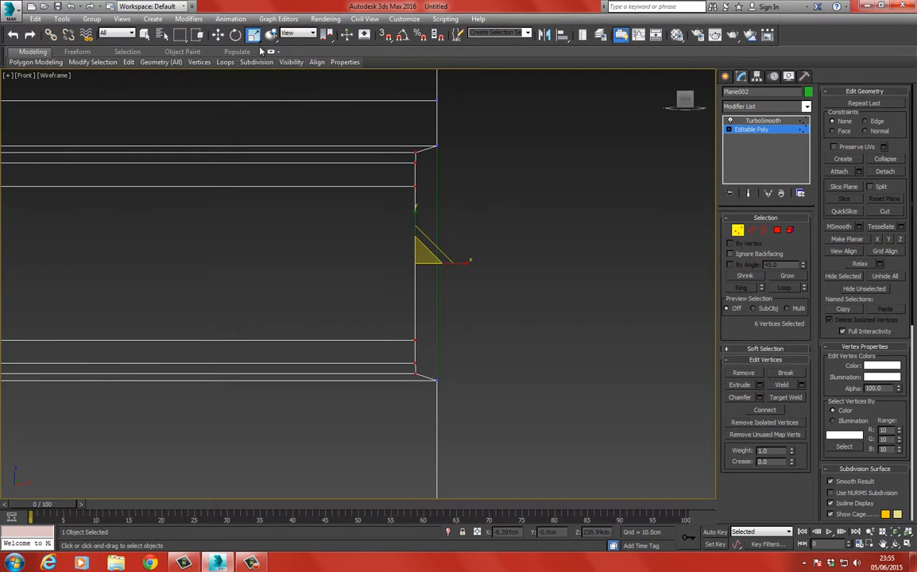
click(219, 36)
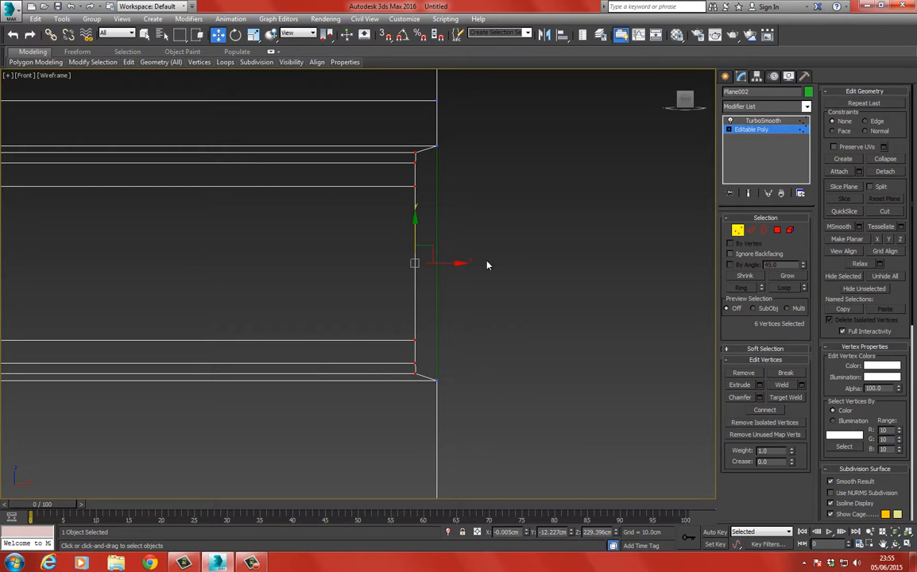
mouse_move(488, 263)
middle_down()
mouse_move(461, 206)
mouse_move(501, 271)
middle_up()
scroll(350, 295, down, 7)
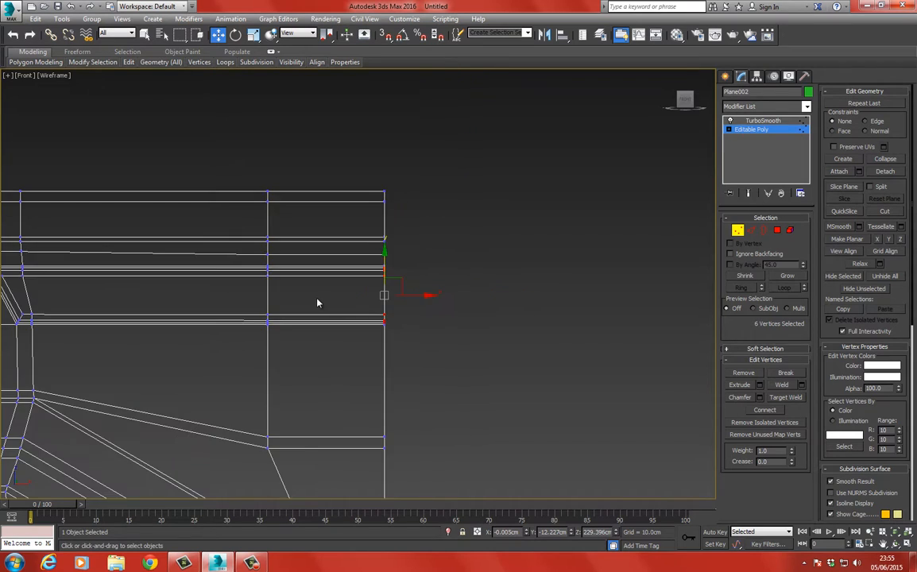
- Return the wall panel from vertex editing to its TurboSmooth level
middle_drag(314, 302, 364, 305)
scroll(601, 163, up, 5)
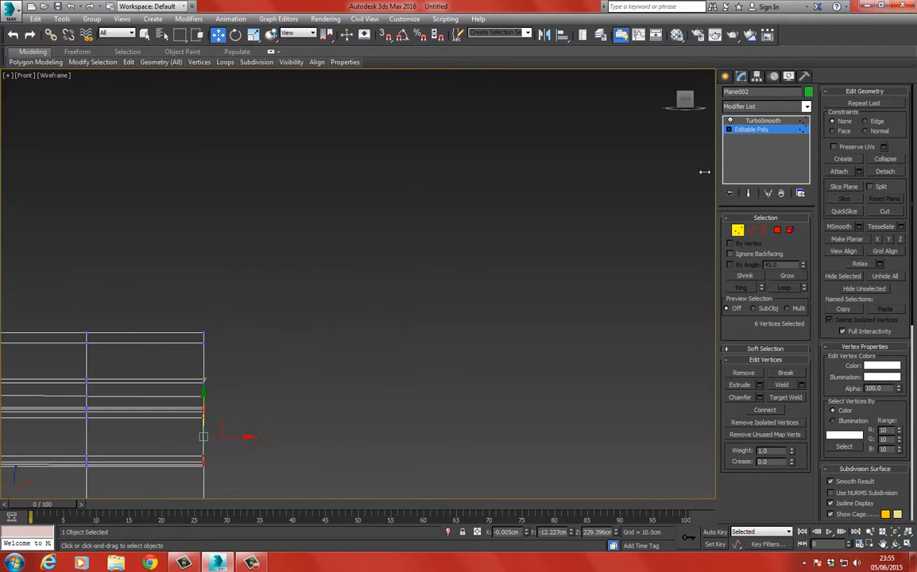
click(763, 120)
scroll(444, 274, up, 6)
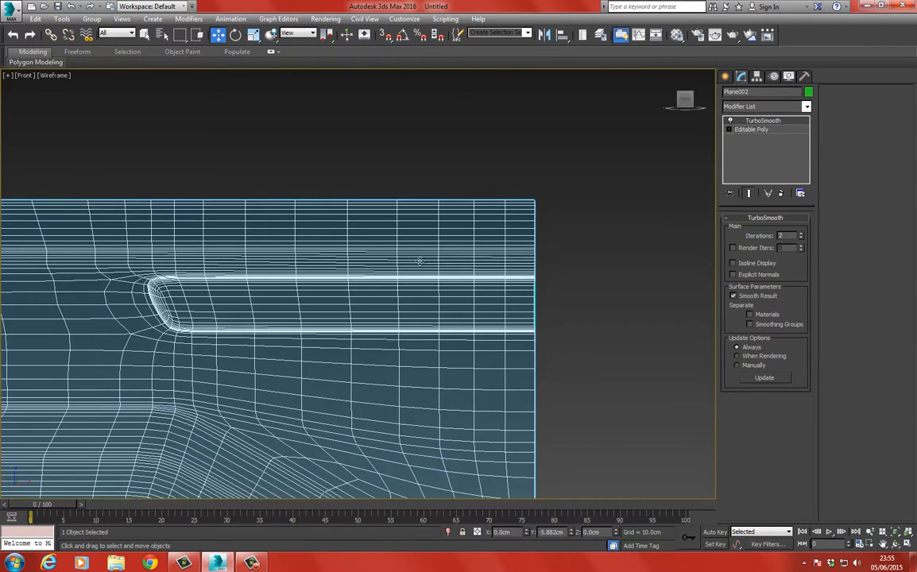
- Examine the smoothed light strip recess and its open end in the front and perspective views, shaded and in wireframe
scroll(195, 302, up, 8)
key(F3)
key(F4)
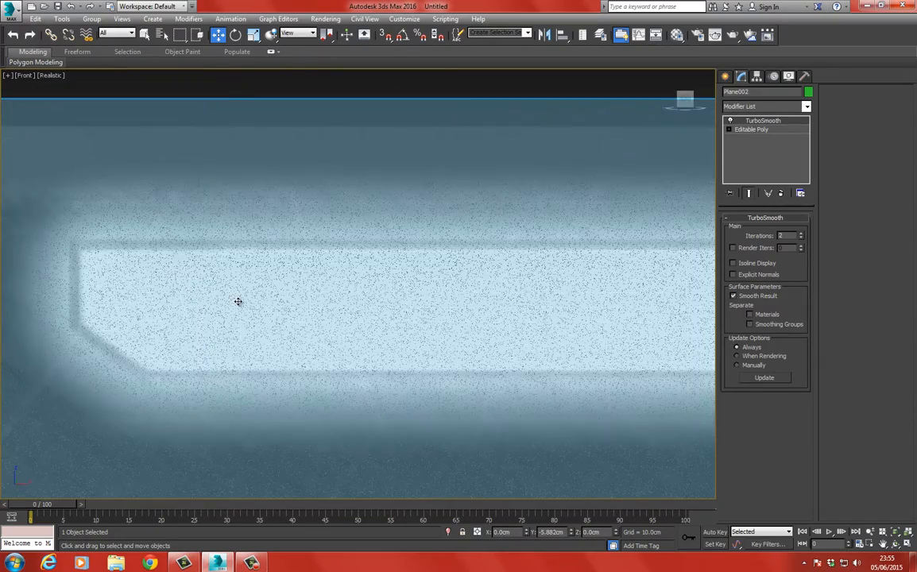
key(F3)
mouse_move(238, 302)
middle_down()
mouse_move(248, 244)
mouse_move(274, 216)
middle_up()
key(p)
scroll(259, 244, down, 4)
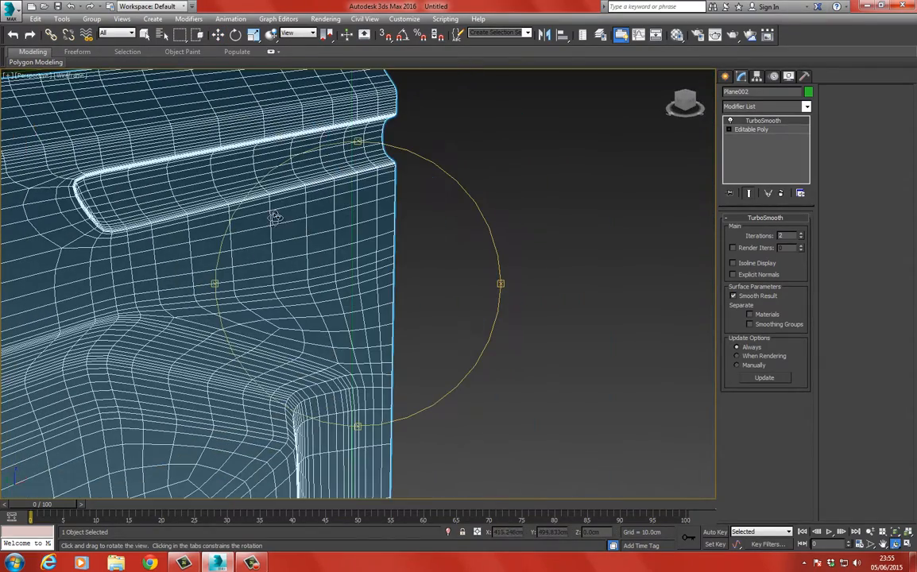
click(220, 36)
middle_drag(159, 198, 326, 306)
scroll(456, 273, down, 5)
scroll(401, 263, up, 3)
scroll(401, 263, down, 3)
- Set the opacity of the 01 - Default material to 100 and deselect the wall panel
key(m)
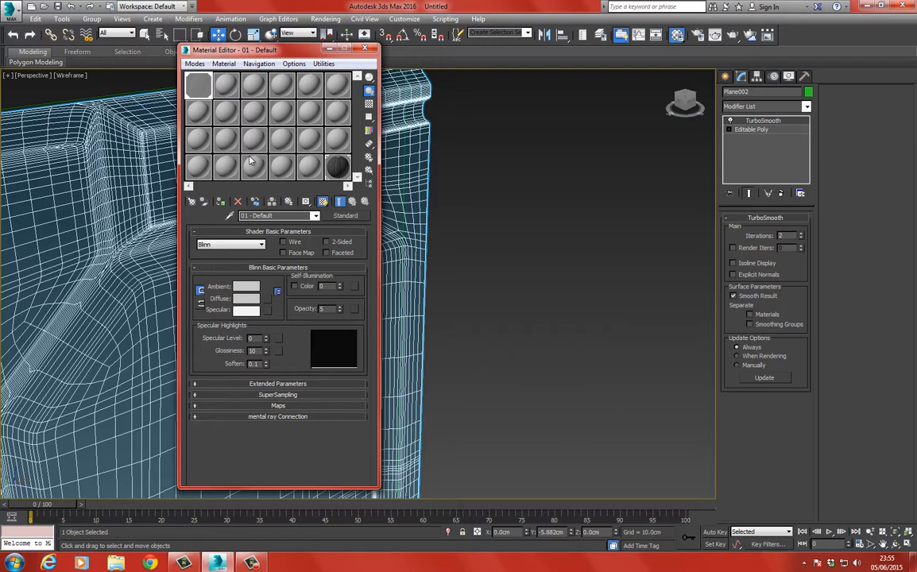
drag(341, 310, 327, 34)
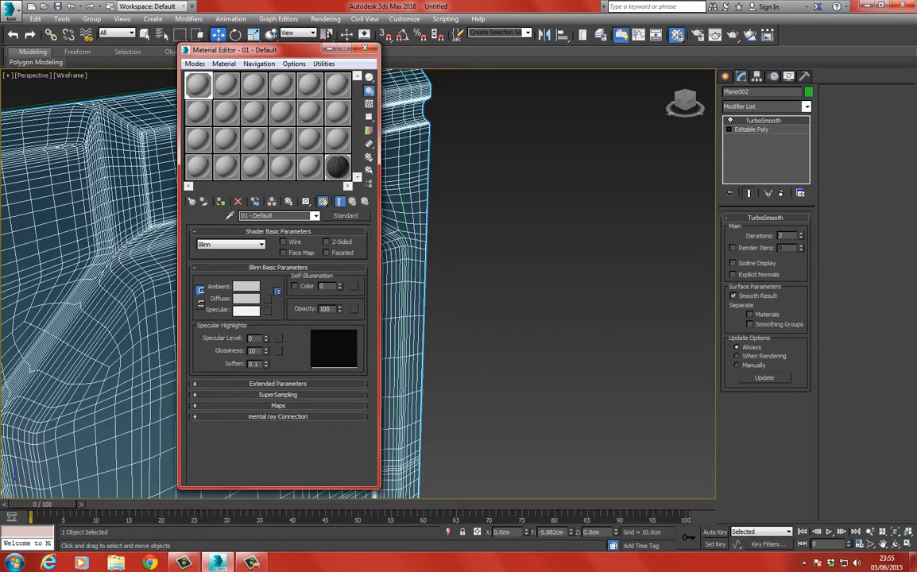
click(365, 49)
click(604, 188)
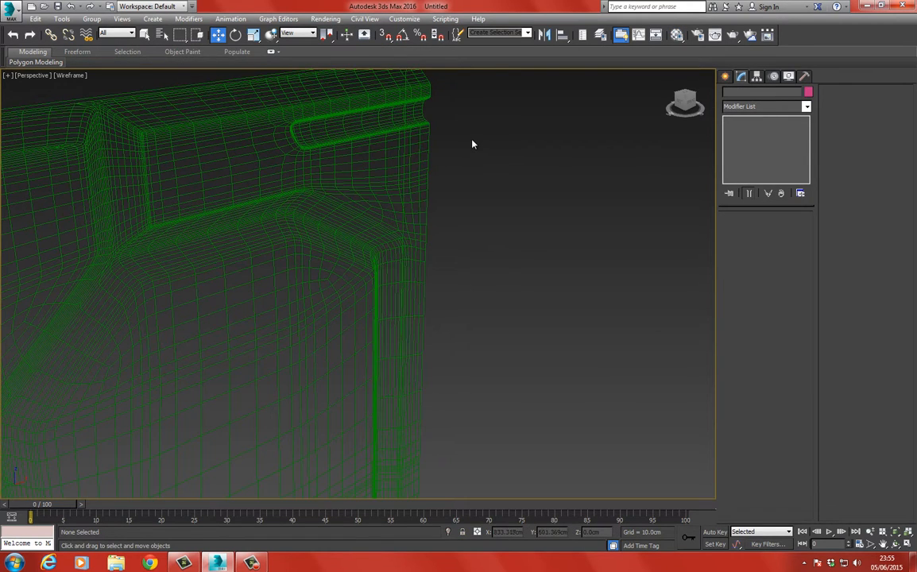
- Inspect the shaded wall panel and its light strip recess from several angles, close up and as a whole
key(F3)
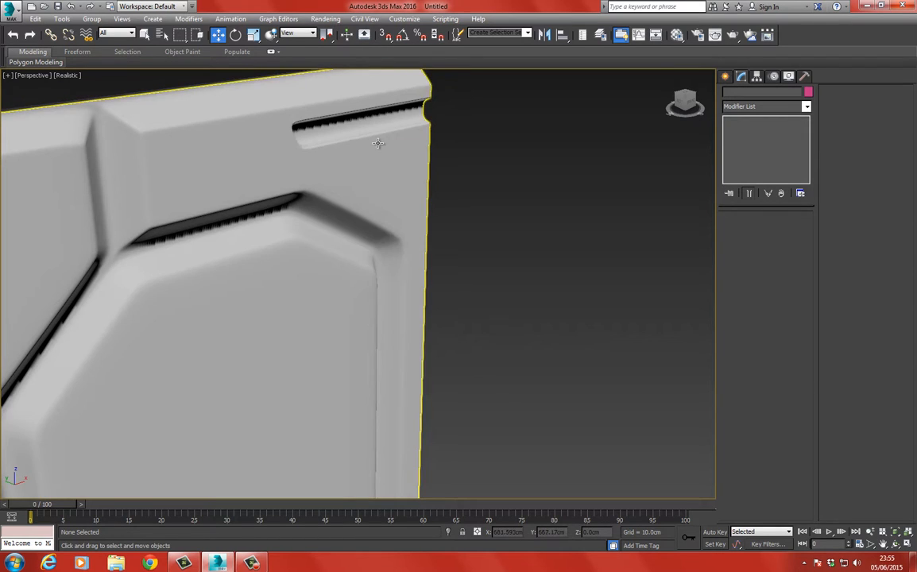
mouse_move(379, 143)
middle_down()
mouse_move(383, 216)
mouse_move(313, 209)
middle_up()
alt+middle_drag(386, 250, 344, 272)
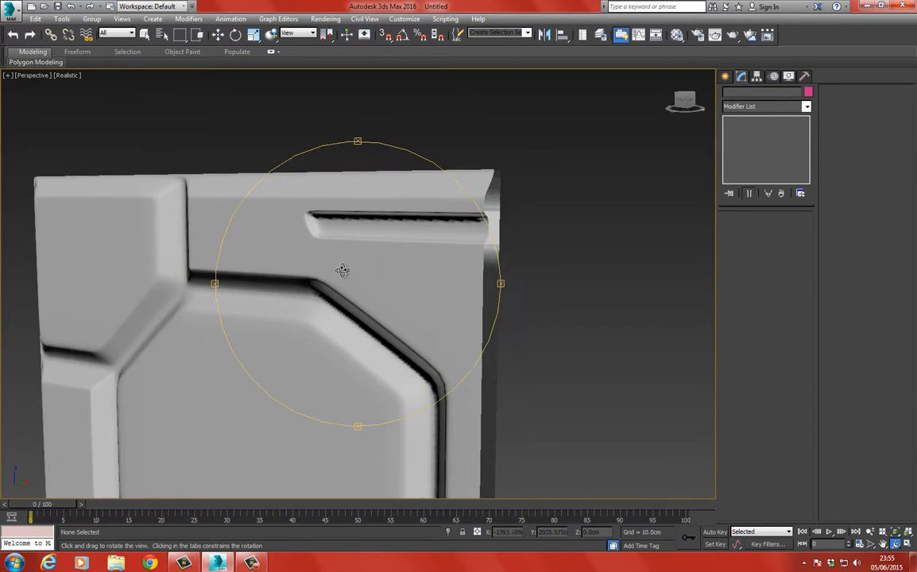
scroll(344, 272, up, 4)
mouse_move(288, 193)
alt+middle_down()
mouse_move(278, 199)
mouse_move(285, 264)
mouse_move(272, 280)
mouse_move(327, 252)
mouse_move(340, 263)
mouse_move(307, 256)
alt+middle_up()
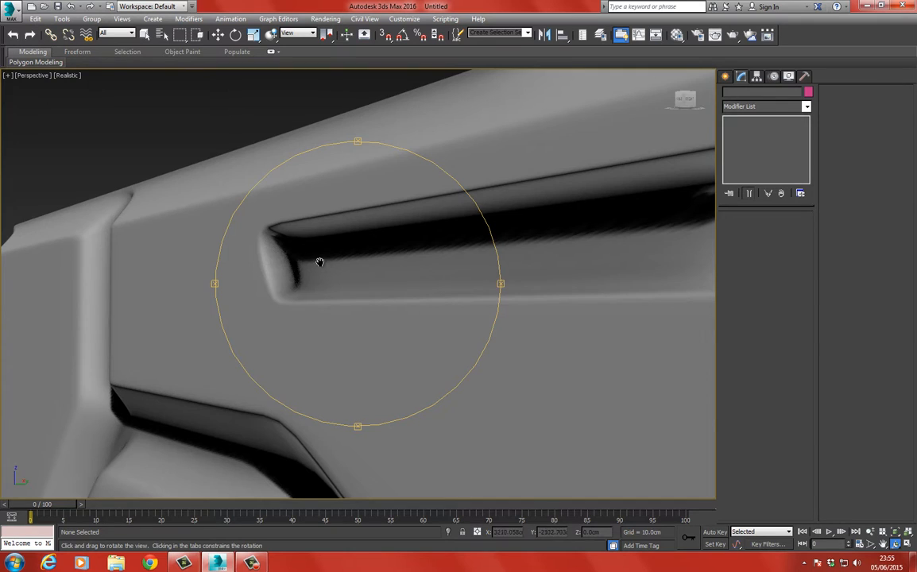
alt+middle_drag(320, 262, 368, 273)
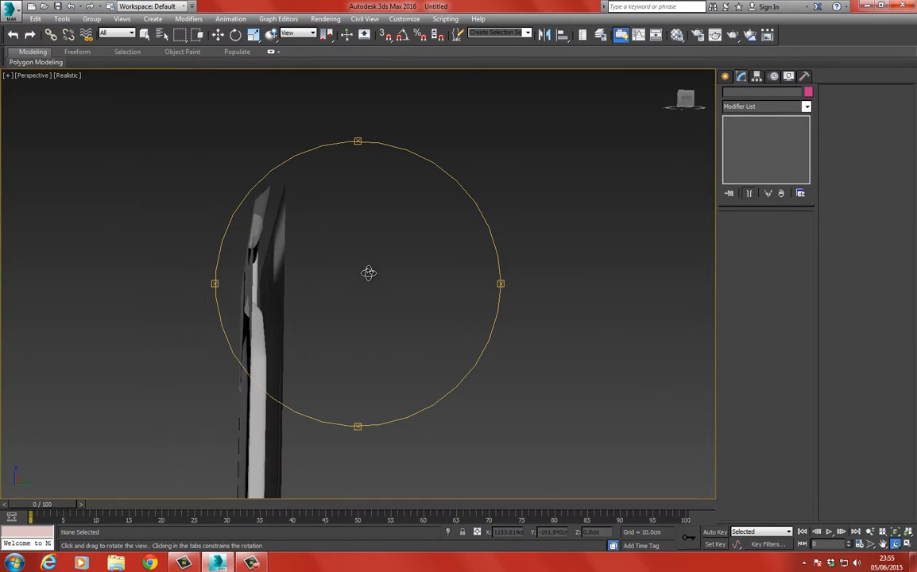
drag(368, 273, 326, 279)
drag(426, 306, 334, 144)
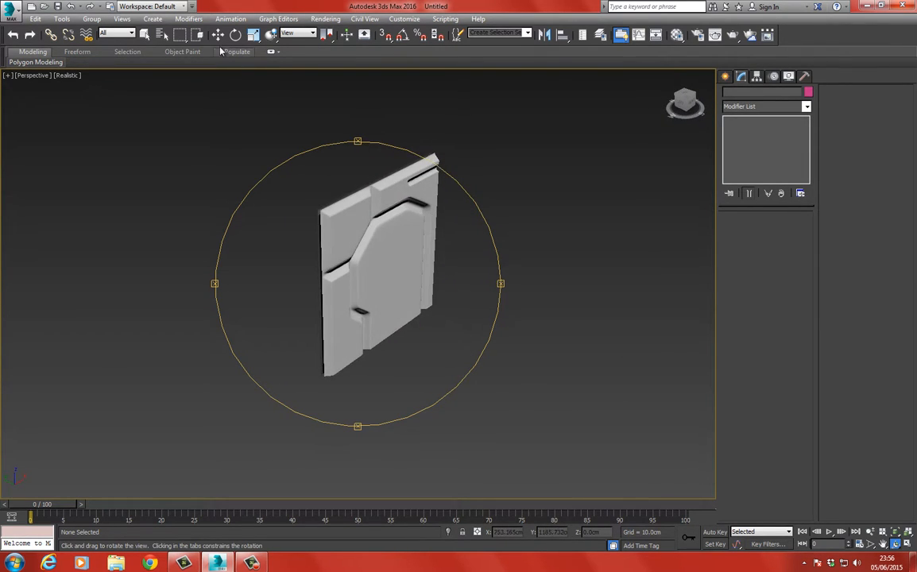
- Move the textured reference plane along Y to about 99.7 cm, away from the wall panel
click(218, 35)
key(F3)
scroll(303, 216, up, 5)
click(345, 206)
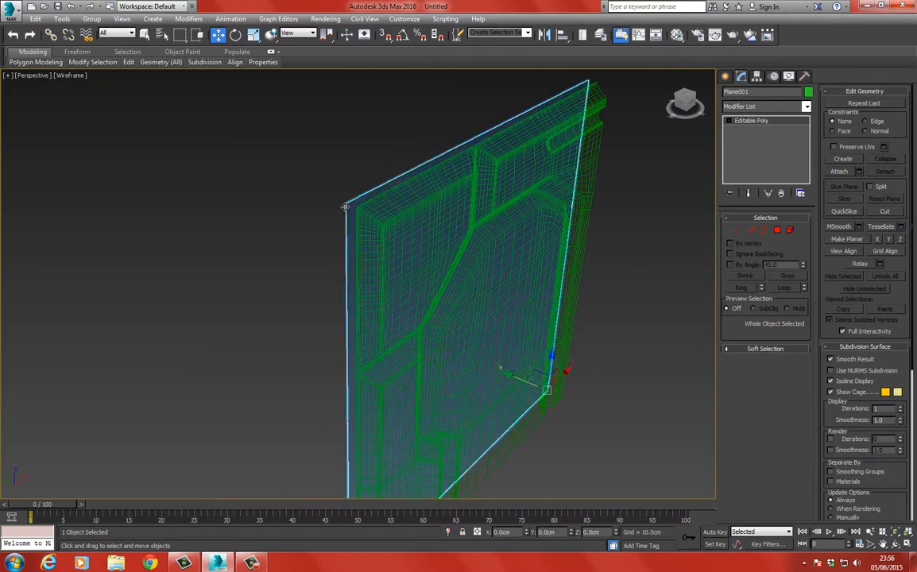
key(F3)
middle_drag(551, 355, 447, 309)
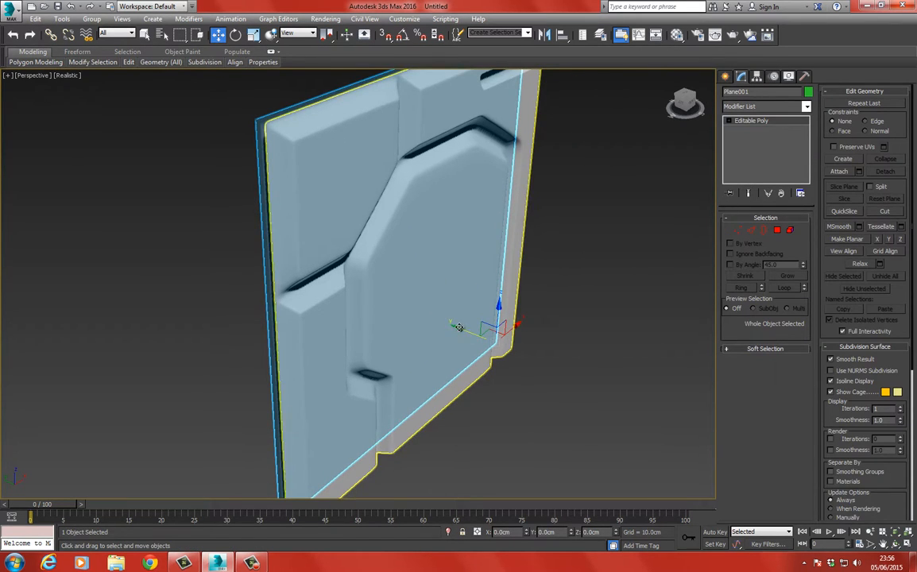
drag(459, 326, 360, 266)
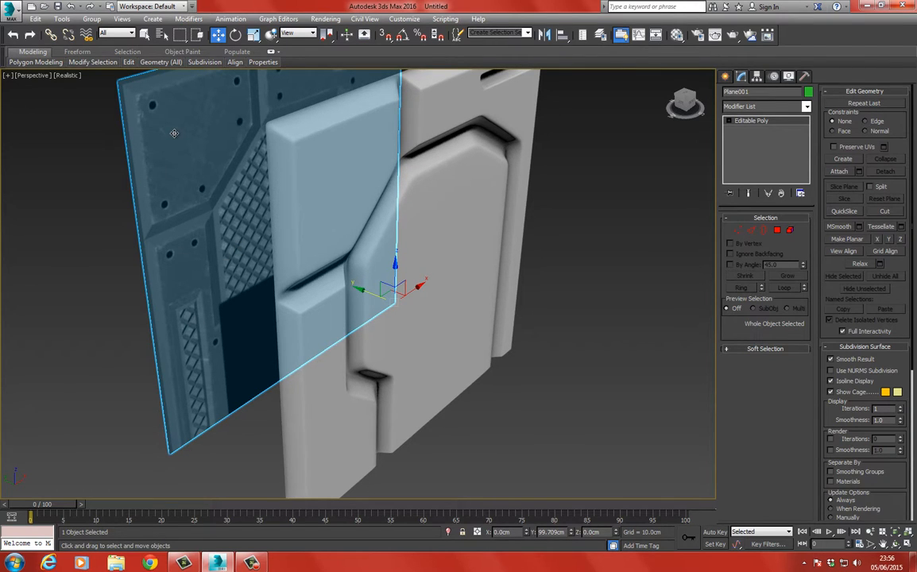
- Hide the modelled wall panel so only the textured reference plane is shown
middle_drag(188, 200, 211, 234)
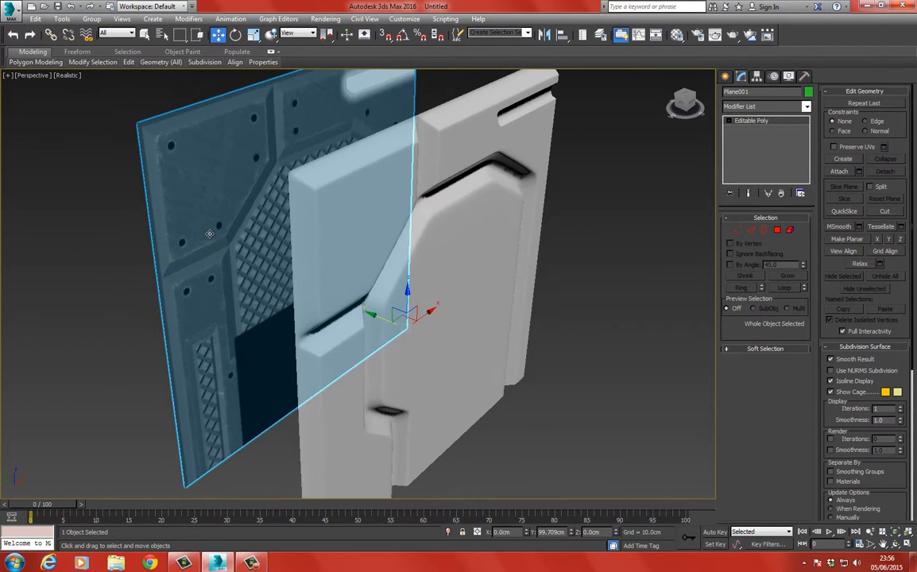
click(353, 199)
right_click(445, 170)
click(477, 136)
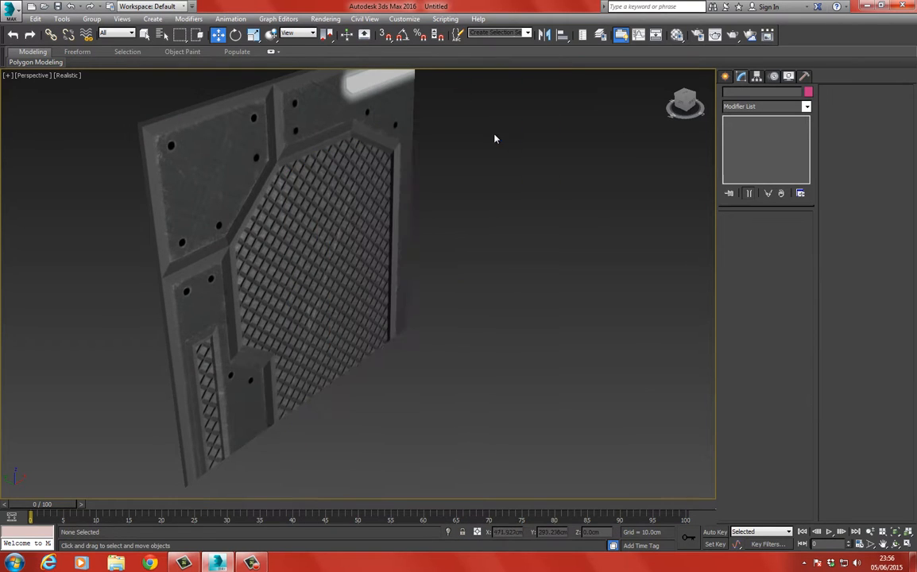
- In the front view, create a box about 5.4 cm square and 10.4 cm high over the large upper-left plate's upper-right bolt hole
alt+middle_drag(494, 139, 317, 311)
key(f)
scroll(294, 311, down, 2)
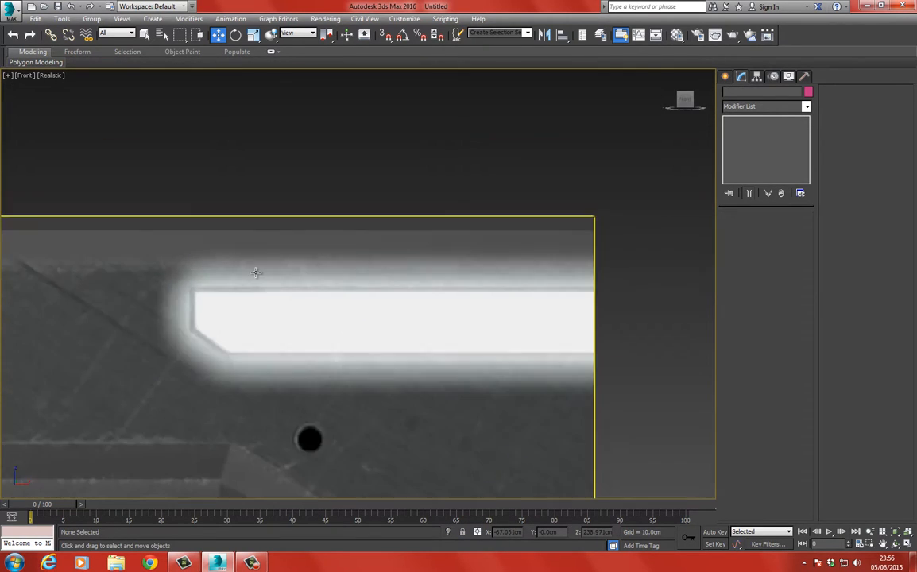
scroll(256, 274, down, 2)
middle_drag(214, 284, 384, 219)
scroll(384, 220, down, 1)
middle_drag(234, 230, 354, 207)
scroll(350, 215, up, 5)
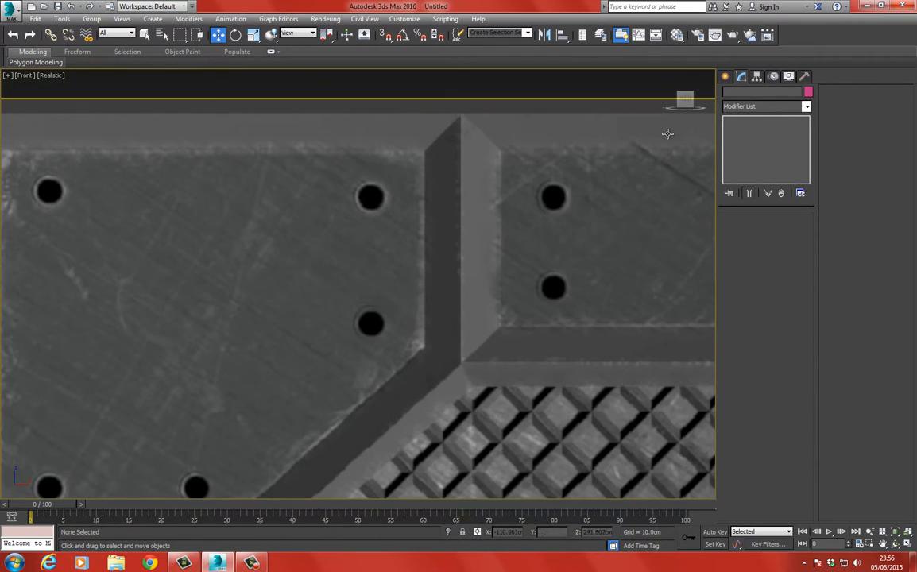
click(726, 76)
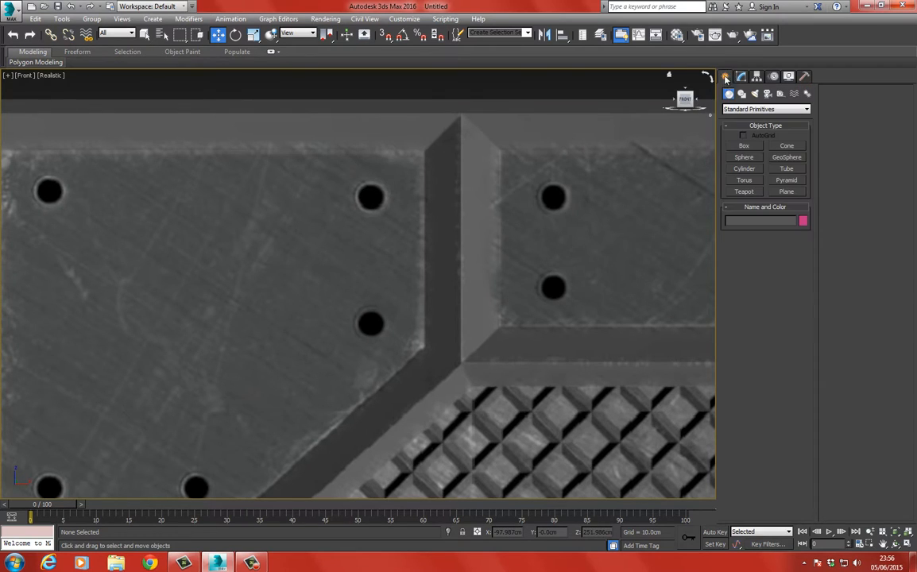
click(752, 170)
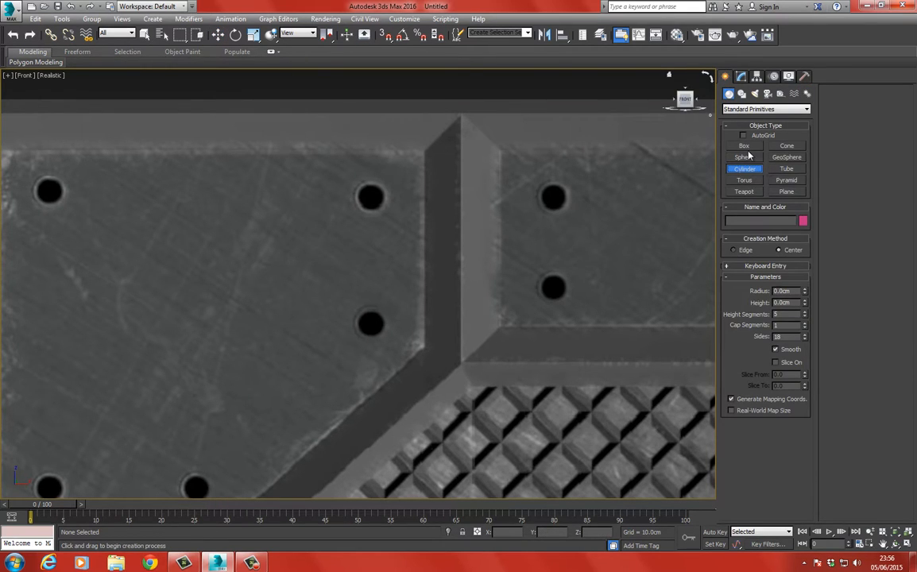
click(745, 147)
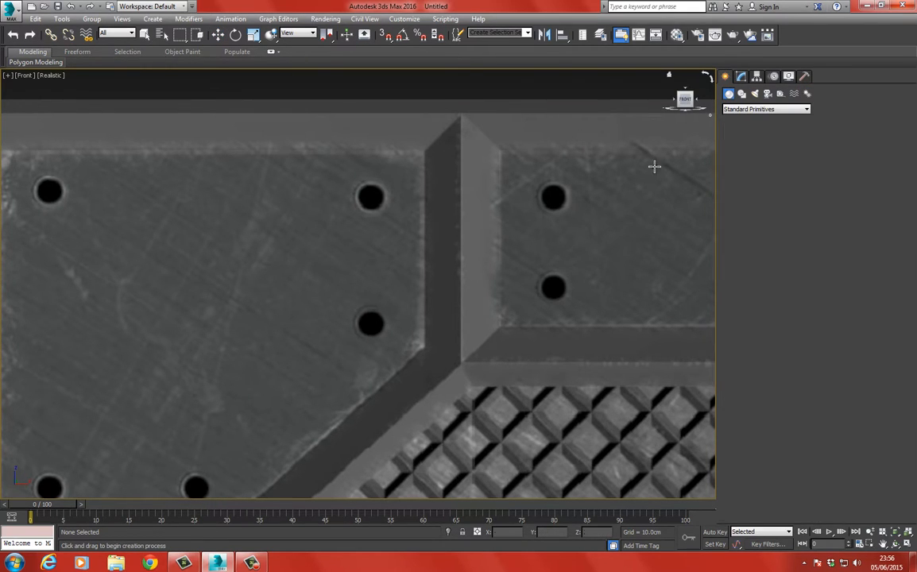
right_click(374, 205)
click(370, 197)
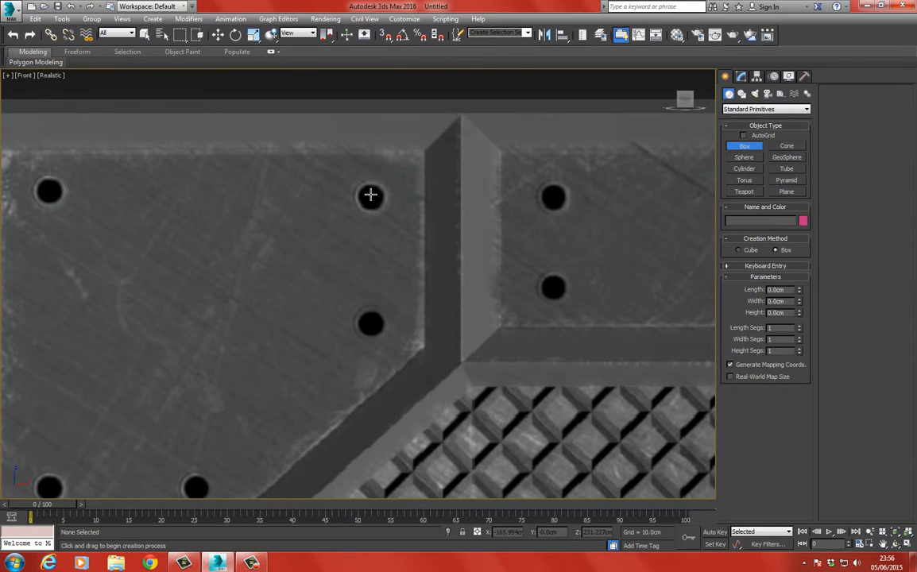
ctrl+drag(371, 195, 385, 210)
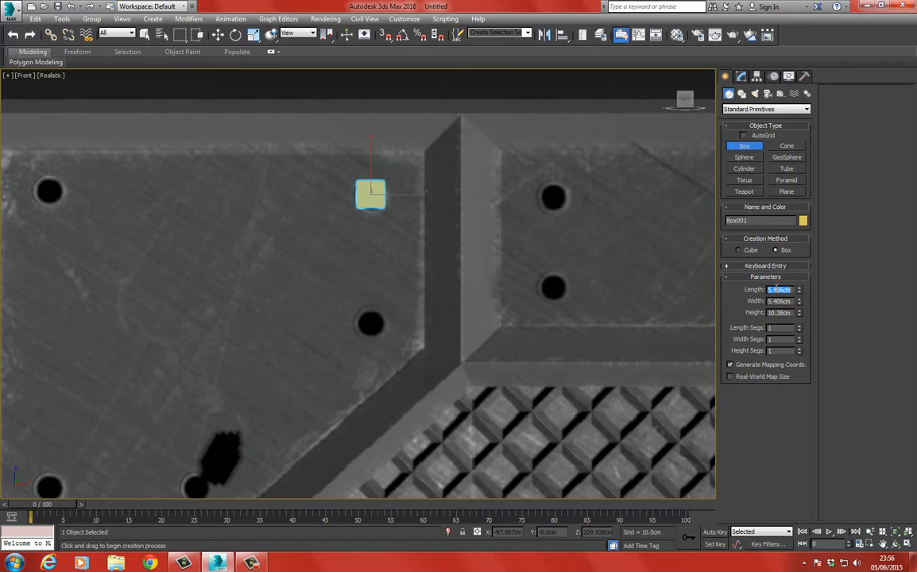
- Set the box's length, width and height to 5 cm each
text(5)
key(Tab)
text(5)
key(Tab)
text(5)
key(Tab)
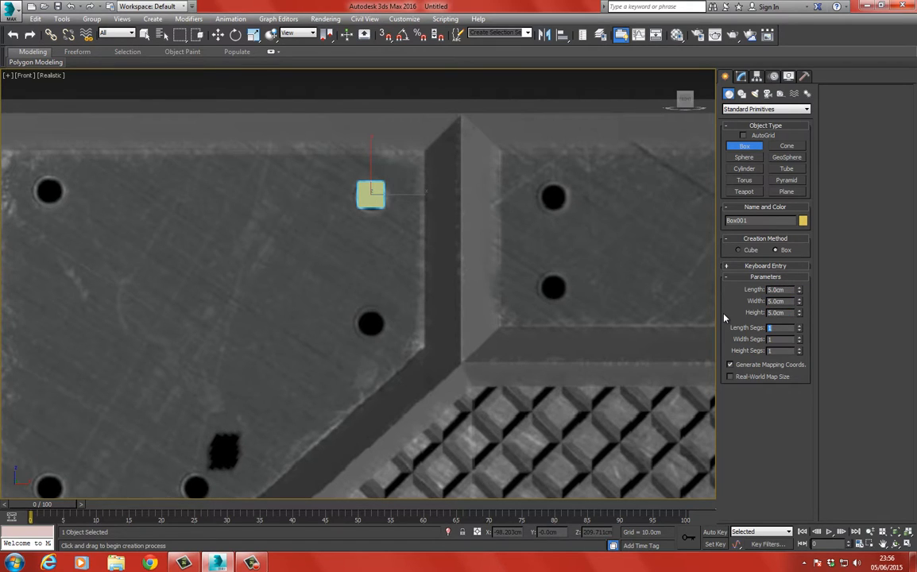
- Set the box's length, width and height segments to 8 each
text(8)
key(Tab)
text(8)
key(Tab)
text(8)
key(Return)
scroll(364, 199, up, 3)
scroll(365, 203, up, 5)
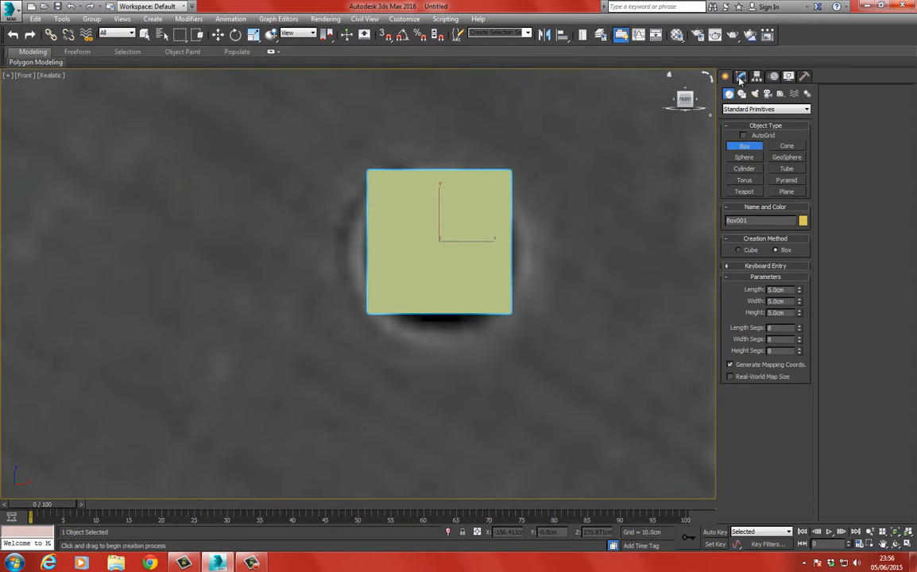
click(741, 76)
click(749, 108)
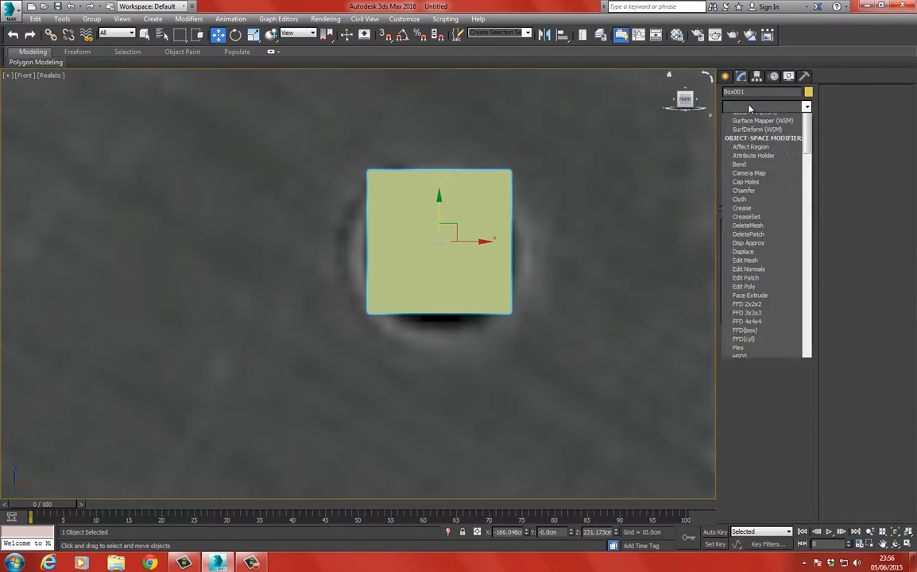
scroll(750, 108, down, 10)
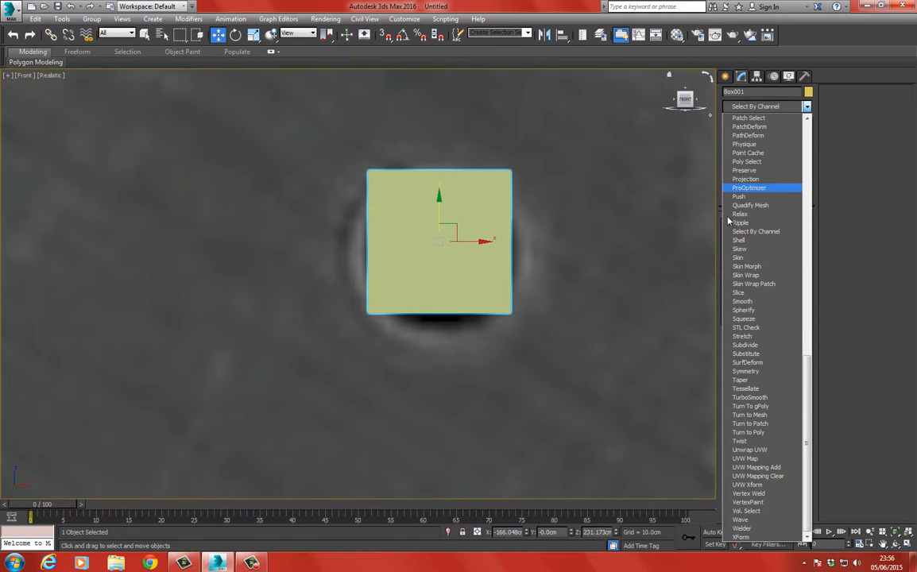
click(757, 372)
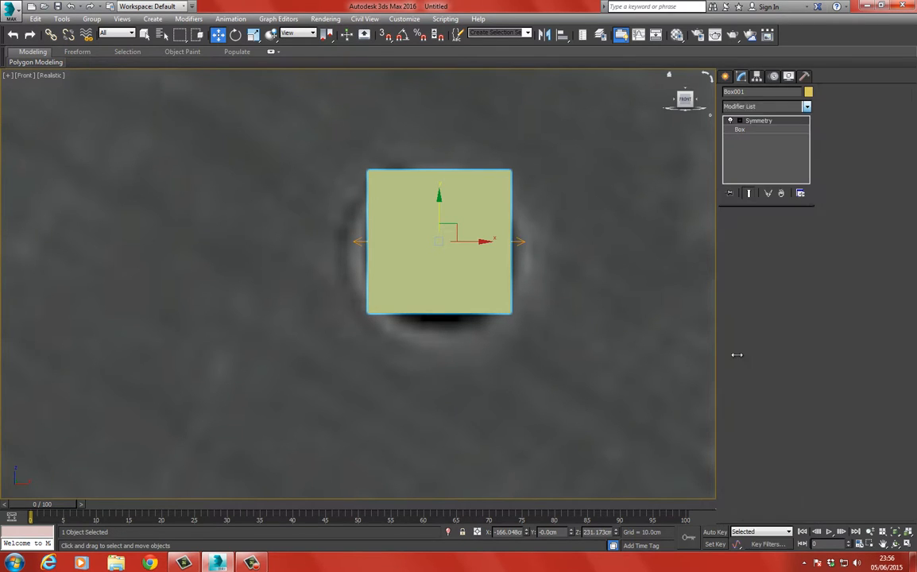
key(F3)
key(ctrl+z)
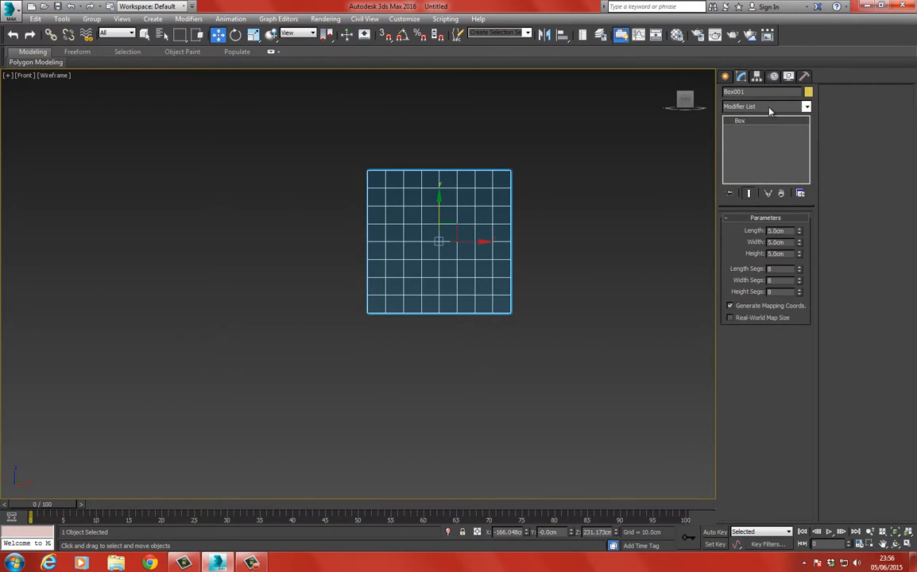
- Apply a Spherify modifier to the segmented box and display it shaded with edged faces
click(770, 110)
key(s)
key(s)
key(s)
key(s)
key(s)
key(s)
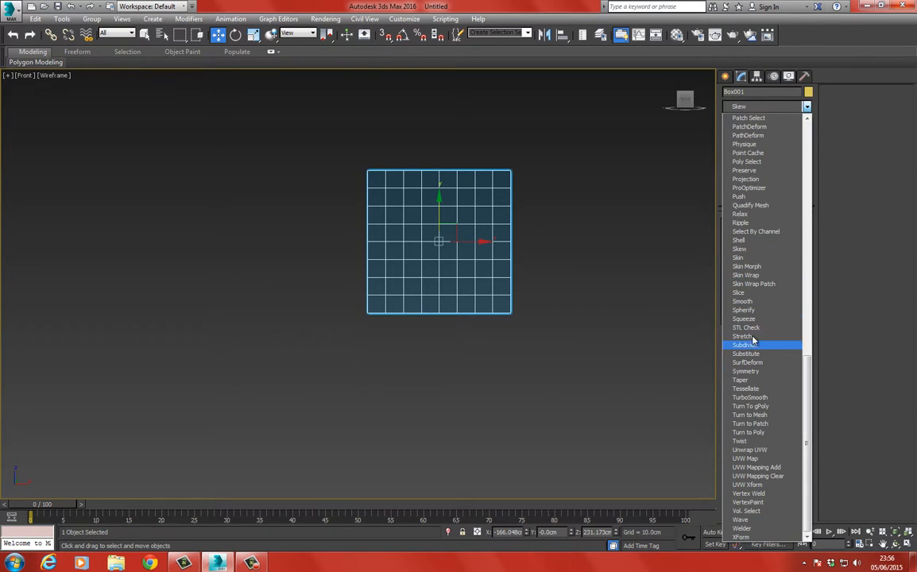
click(745, 310)
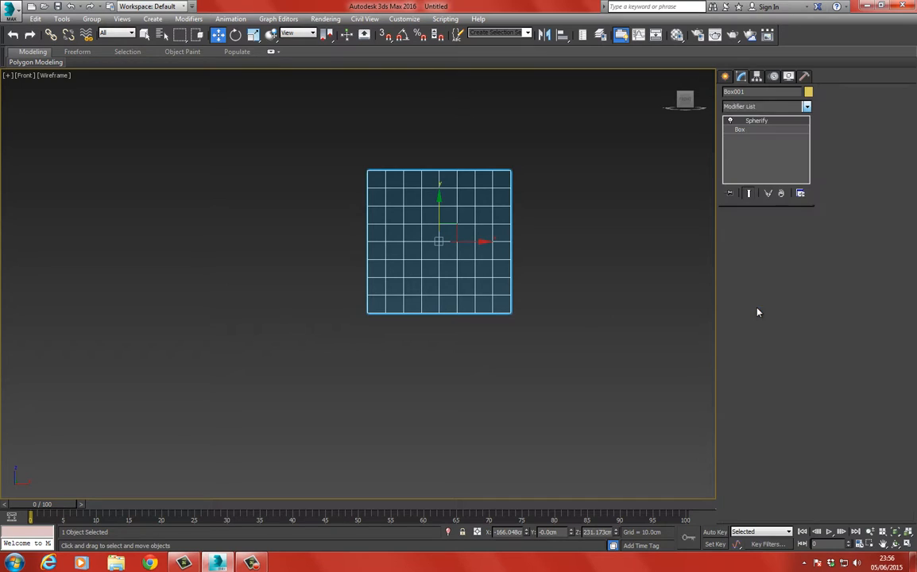
key(F3)
scroll(422, 244, up, 5)
key(F4)
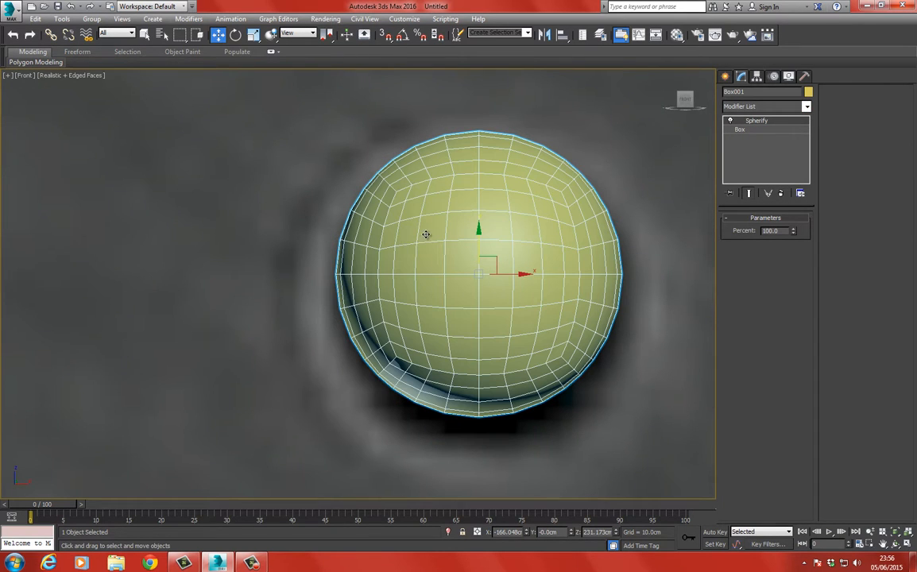
- Convert the spherified box to a Deformable gPoly object
scroll(425, 208, down, 5)
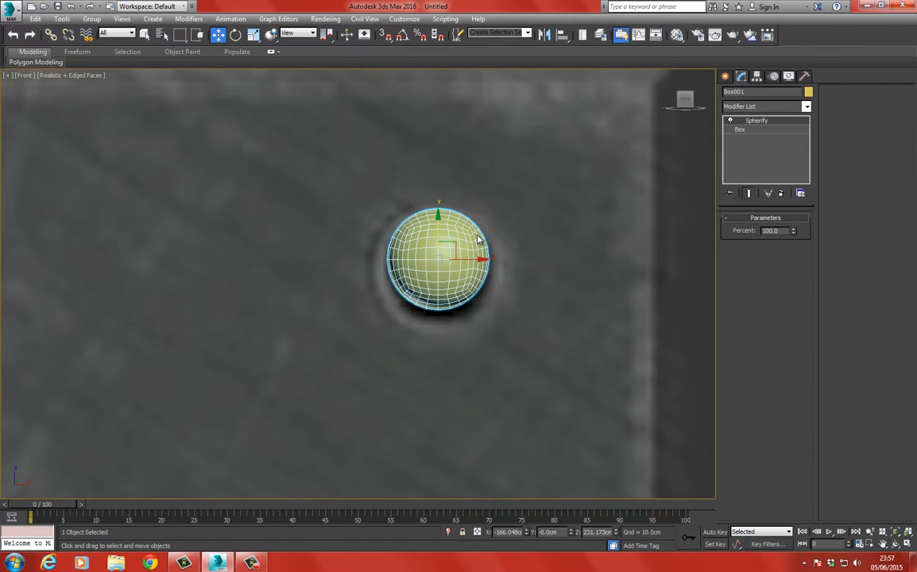
right_click(478, 239)
mouse_move(548, 335)
click(599, 357)
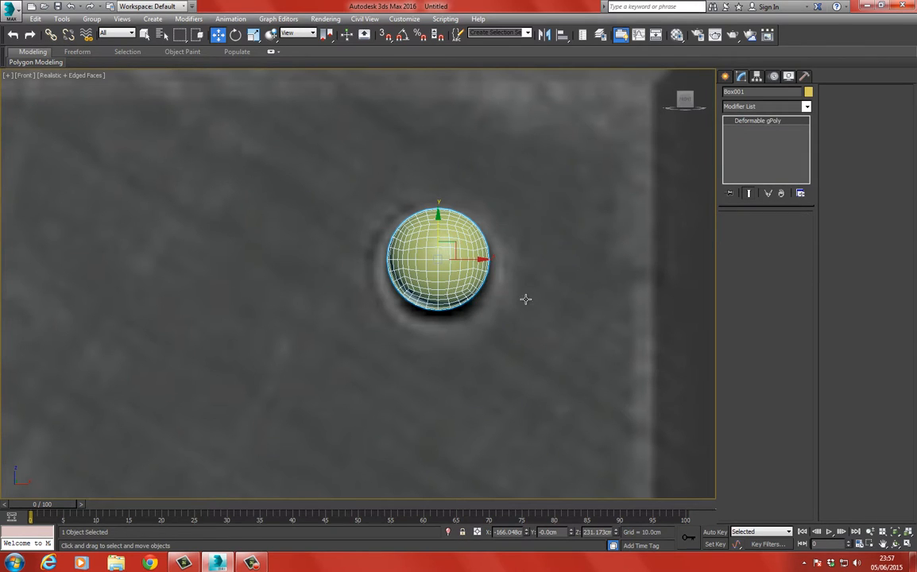
- Undo the Deformable gPoly conversion and convert the spherified box to an Editable Poly instead
key(ctrl+z)
right_click(450, 252)
mouse_move(521, 362)
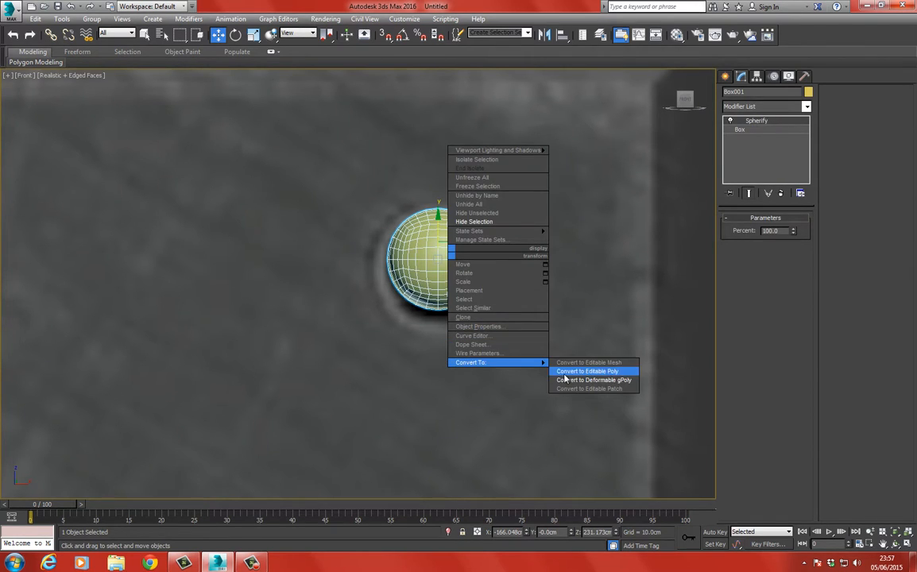
click(565, 373)
click(777, 231)
key(ctrl+a)
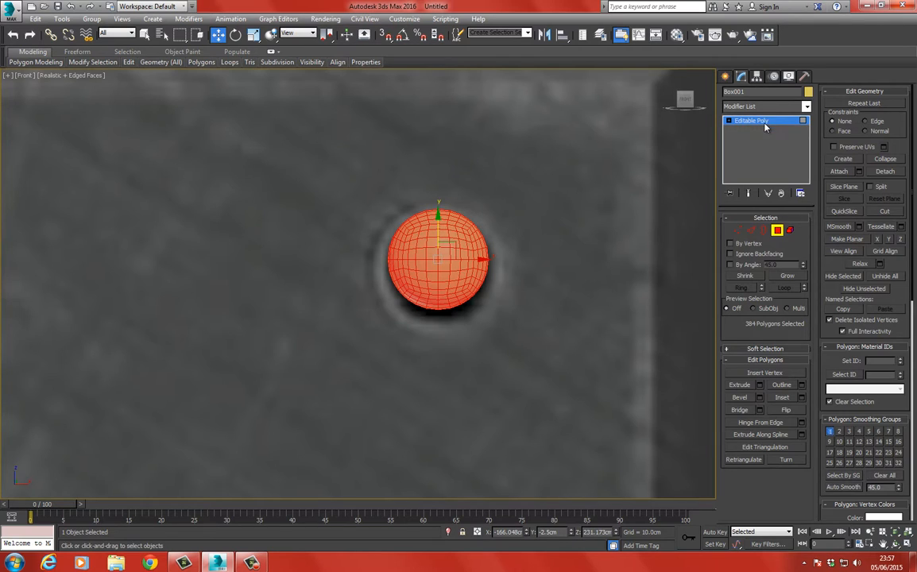
click(765, 122)
- Scale the sphere uniformly to about 126% and position it over the bolt in the reference image
click(253, 34)
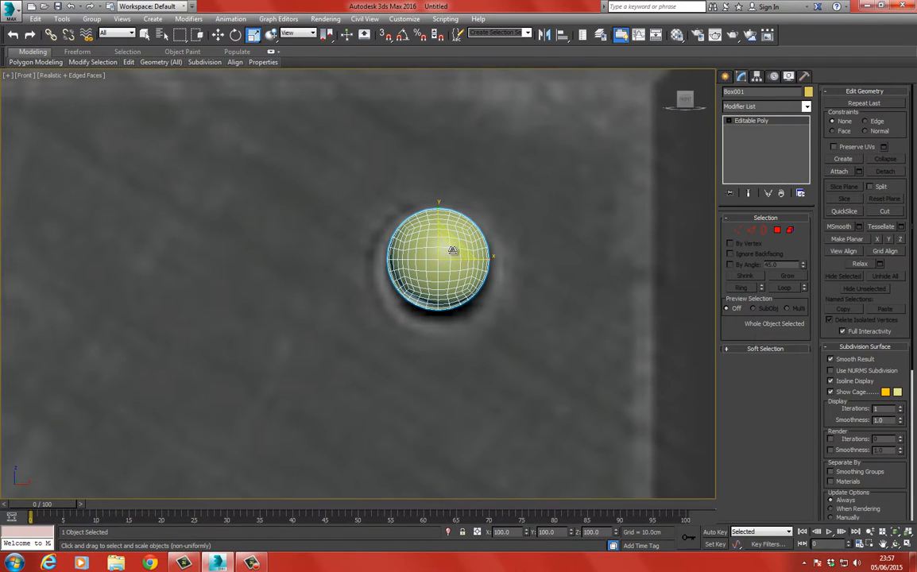
mouse_move(452, 250)
mouse_down()
mouse_move(453, 229)
mouse_move(451, 251)
mouse_up()
click(218, 34)
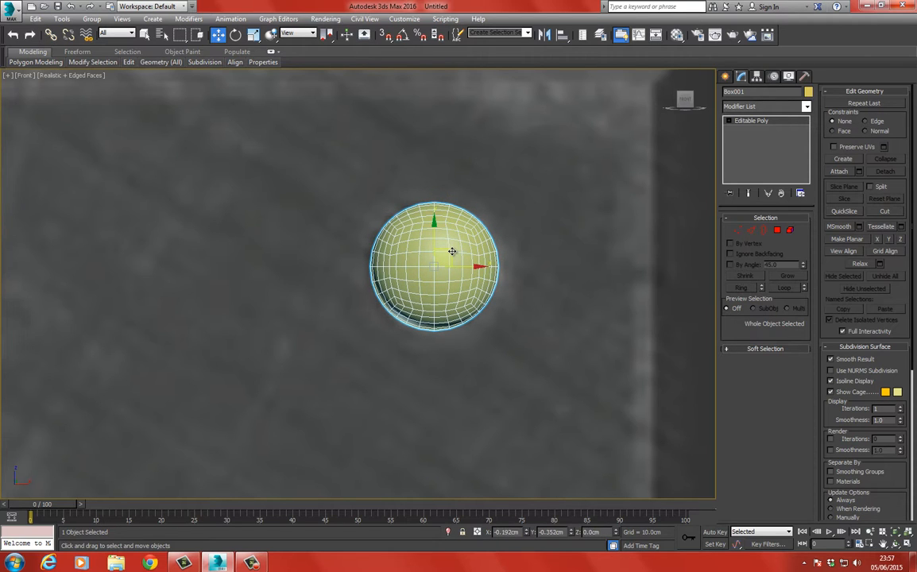
- Delete the rear half of the sphere's polygons in the Left view, leaving a dome with an open flat back
key(z)
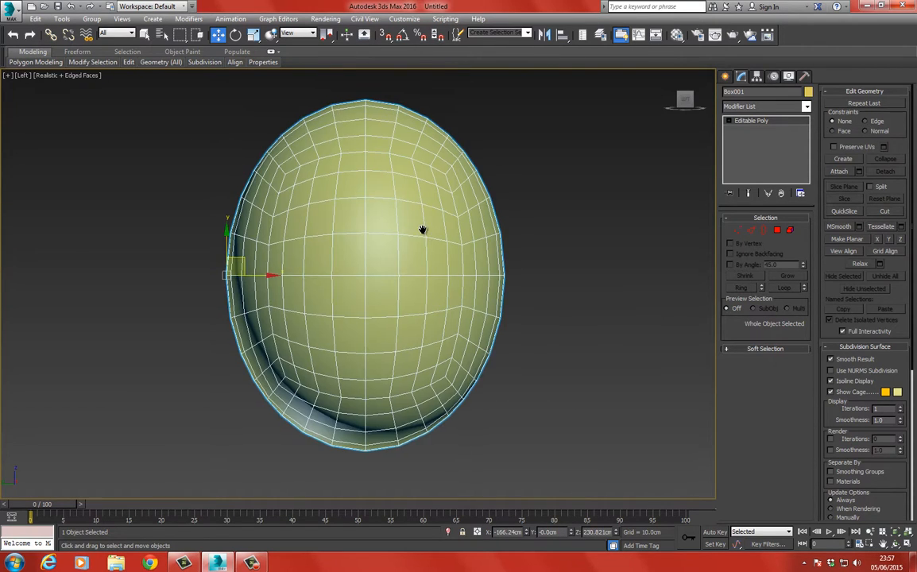
scroll(423, 229, down, 3)
click(776, 232)
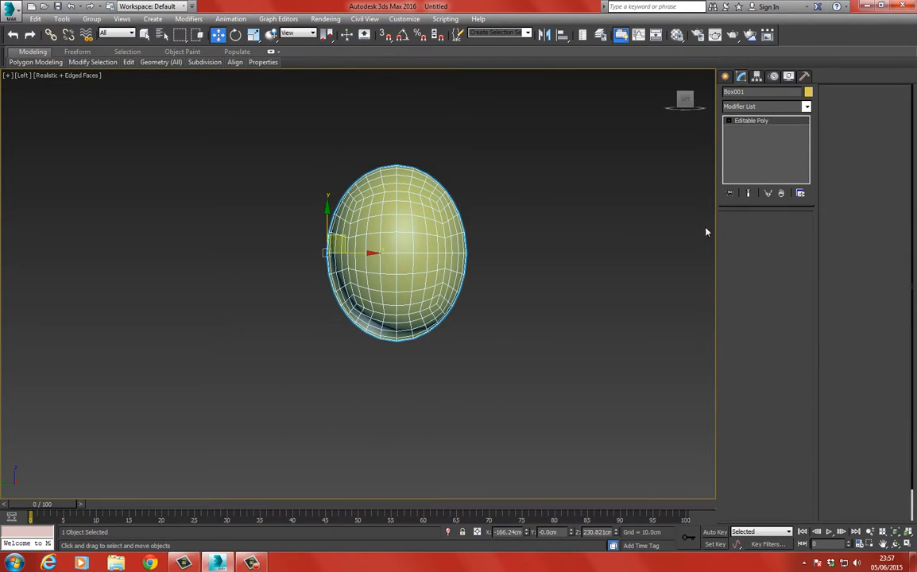
key(ctrl+a)
mouse_move(389, 388)
mouse_down()
mouse_move(402, 388)
mouse_move(387, 397)
mouse_up()
key(Delete)
key(ctrl+z)
key(ctrl+z)
key(Delete)
click(755, 121)
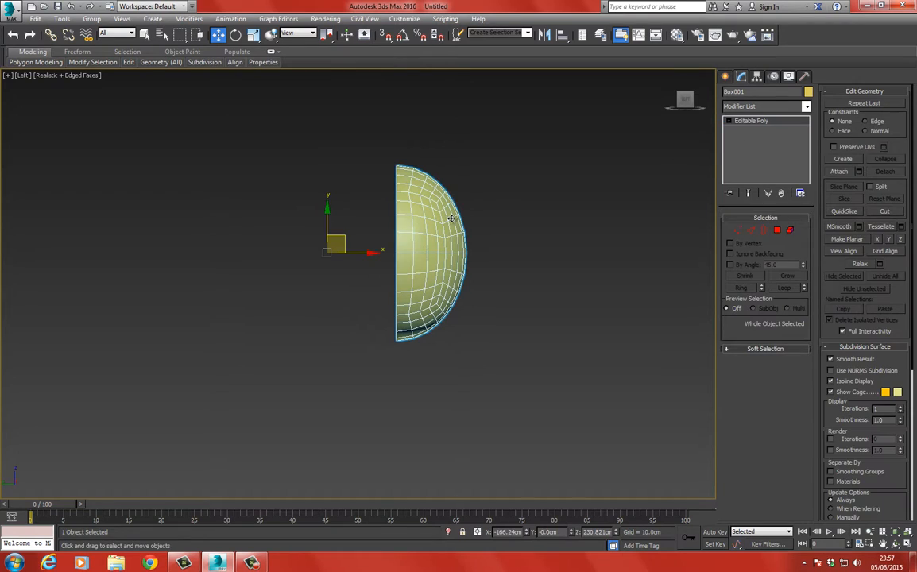
- Center the dome's pivot to the object
click(756, 77)
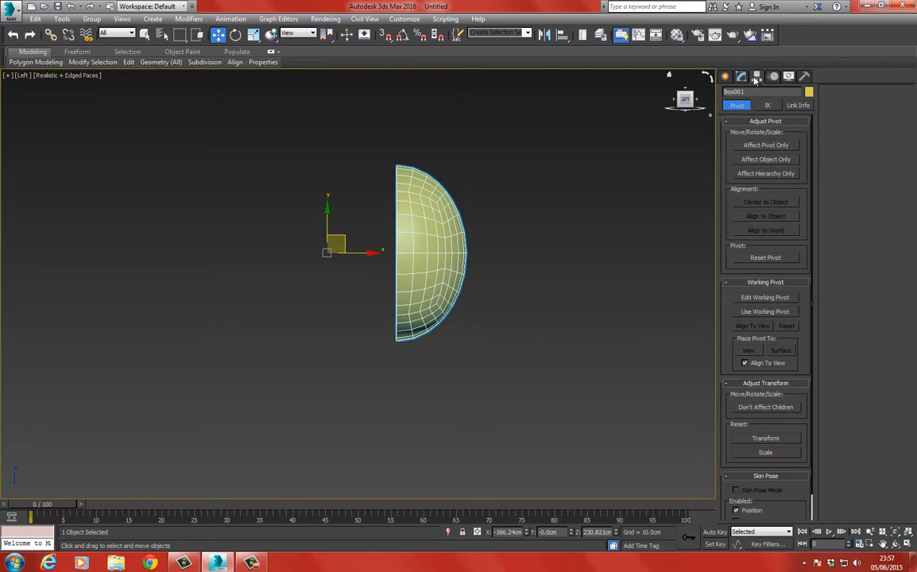
click(765, 145)
click(766, 202)
click(766, 145)
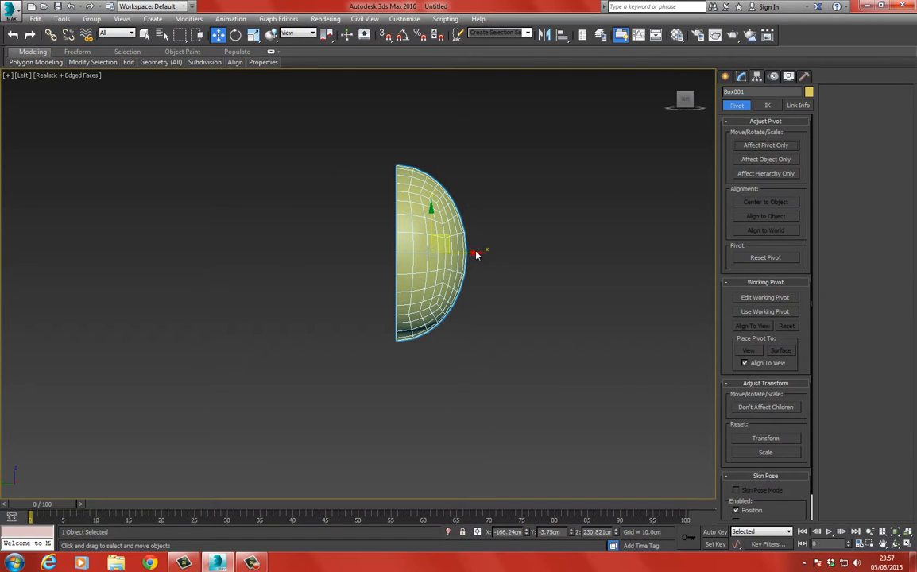
- Flatten the dome along its depth by scaling its local Z to about 46%
click(253, 34)
drag(485, 252, 437, 240)
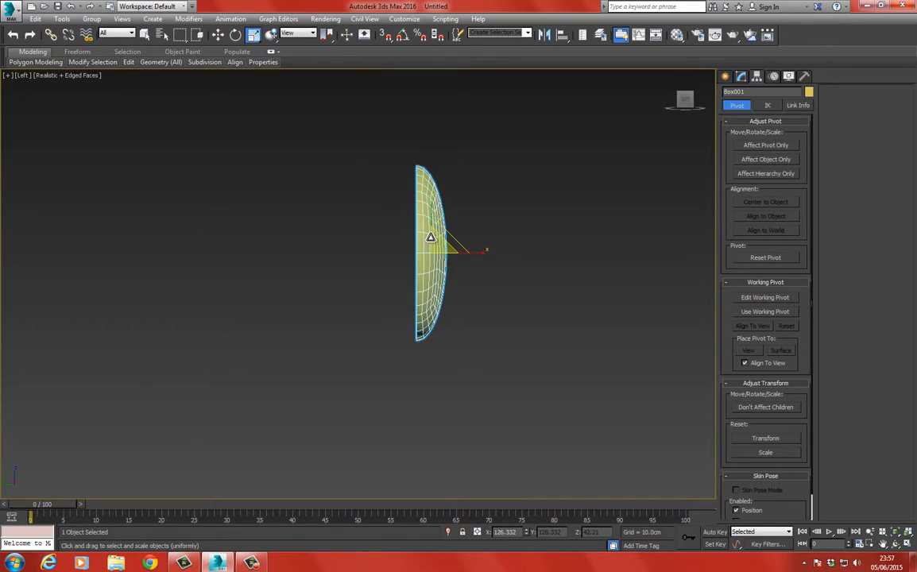
- Select the 16 polygons forming the two-row horizontal band across the middle of the dome's front
key(f)
scroll(388, 221, up, 4)
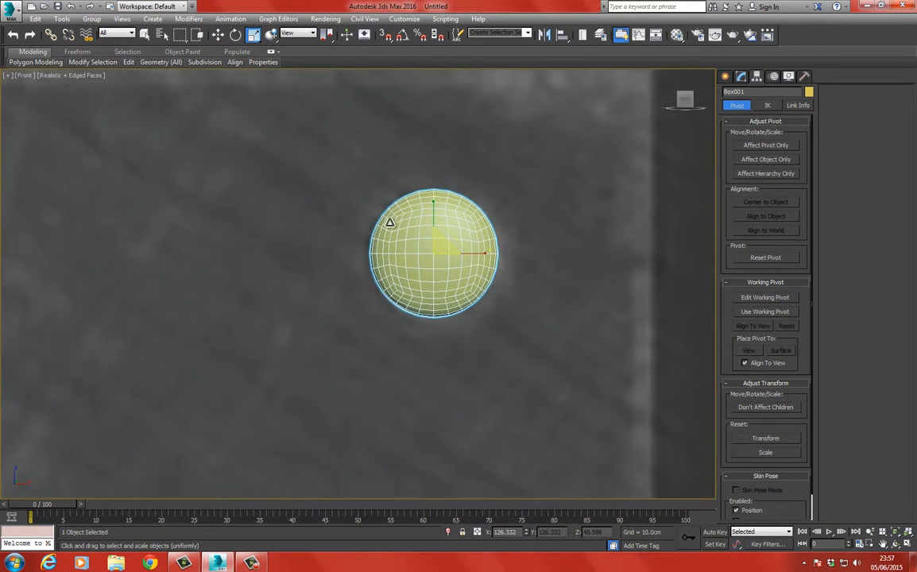
scroll(382, 223, up, 2)
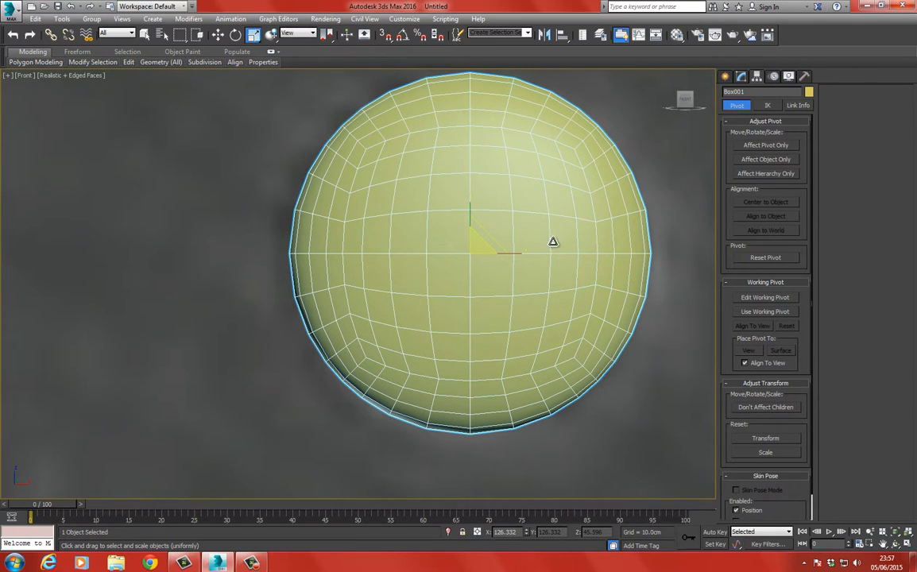
click(742, 77)
click(778, 231)
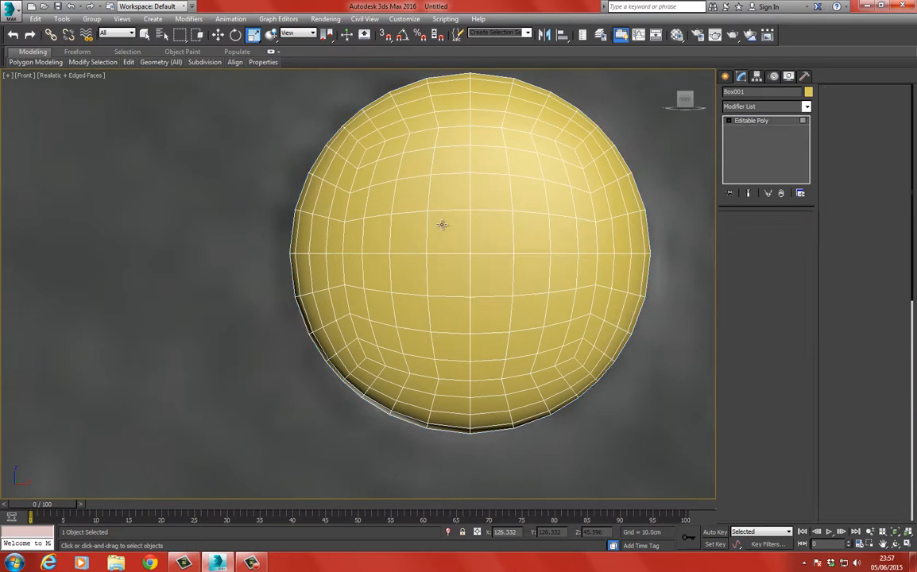
click(354, 237)
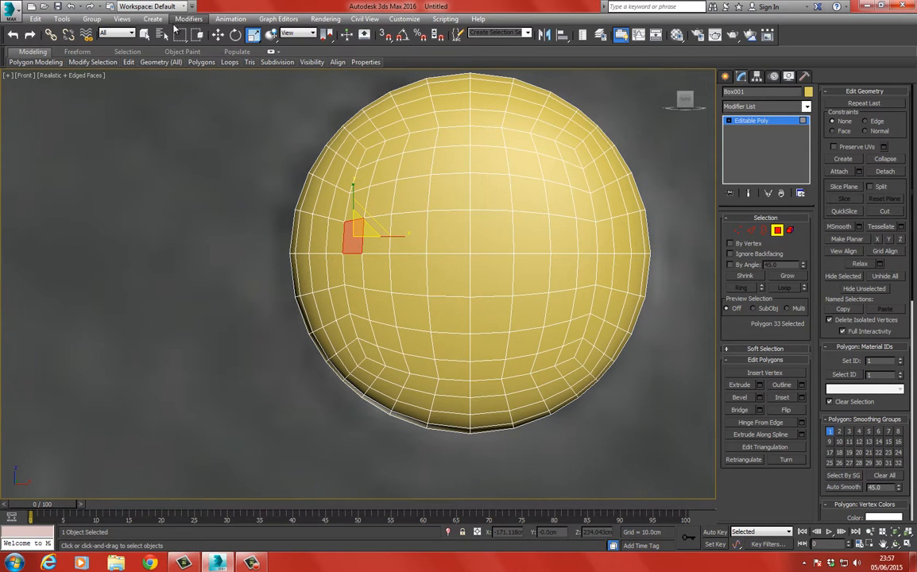
click(145, 35)
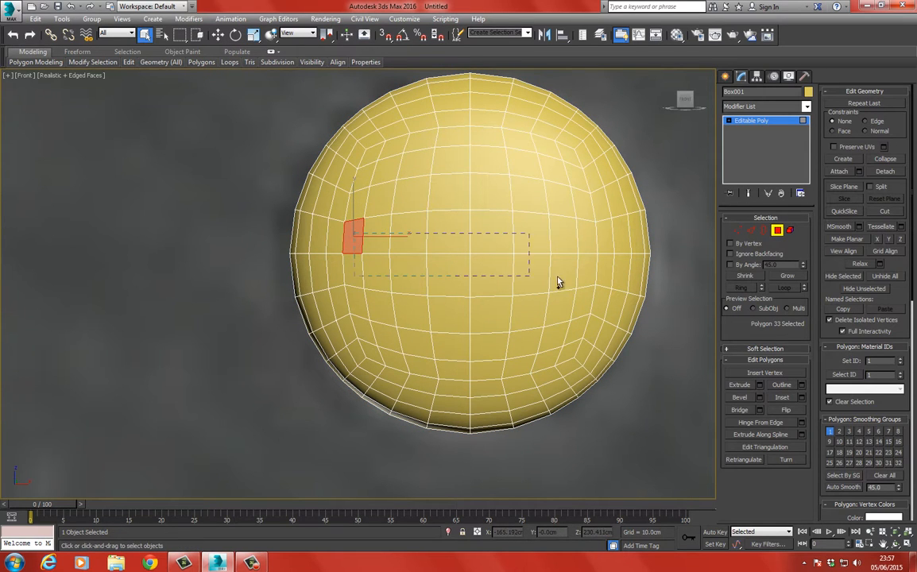
drag(591, 278, 592, 279)
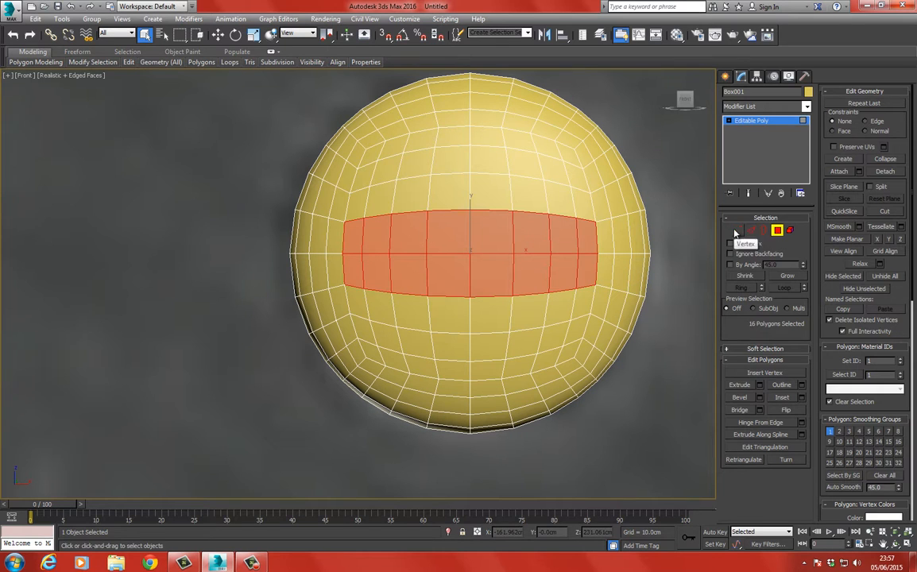
- Straighten the band's upper and lower vertex rows separately by making each one planar in Y
key(1)
drag(403, 231, 604, 241)
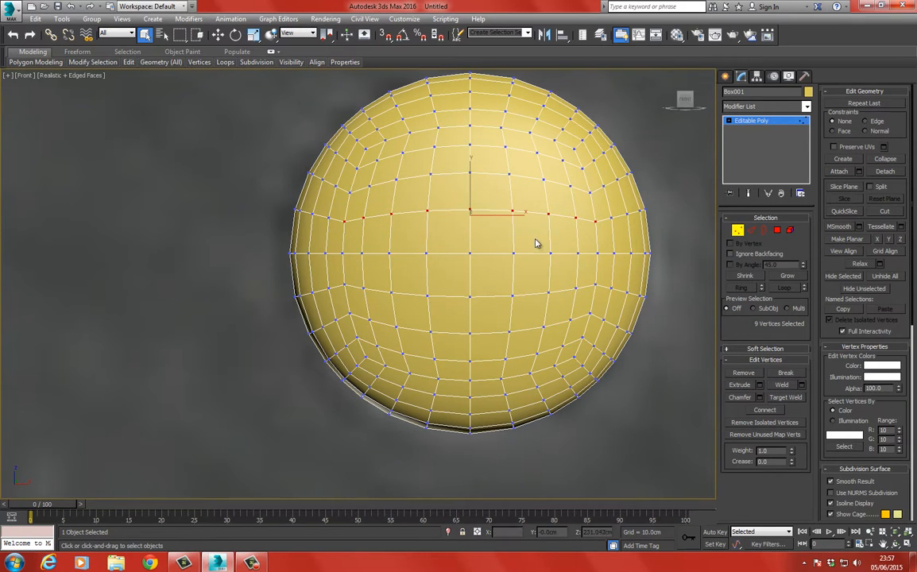
click(891, 239)
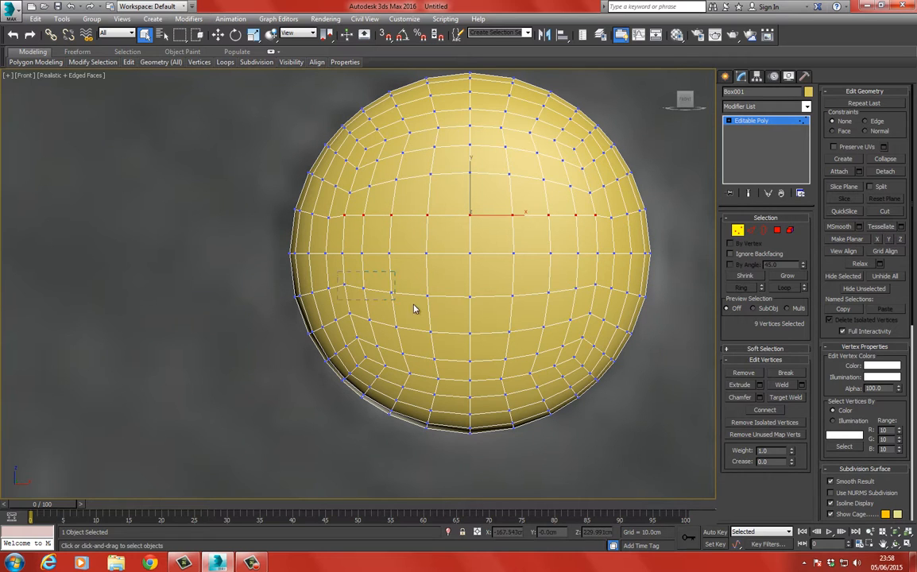
drag(413, 308, 610, 304)
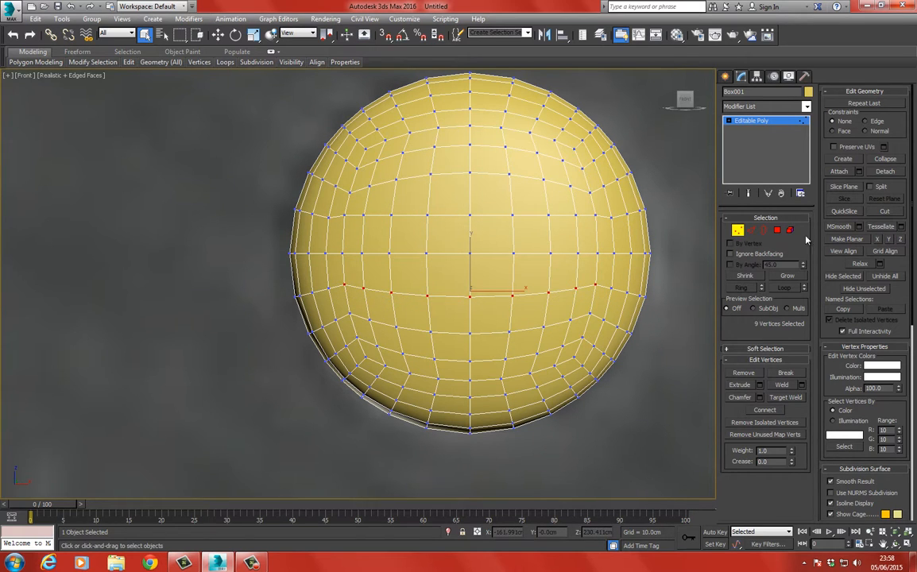
click(891, 239)
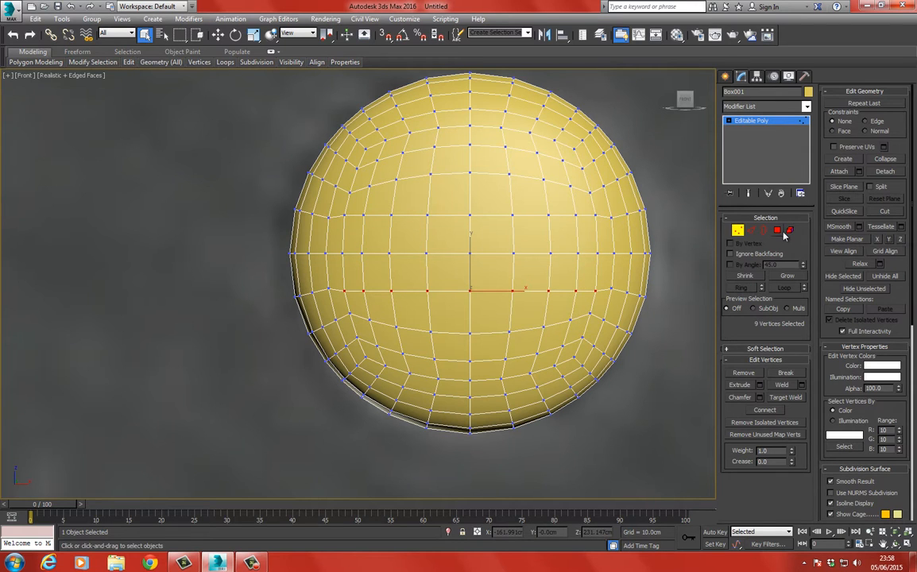
- Convert back to the band's 16 polygons and inset them slightly as a group
ctrl+click(778, 231)
right_click(374, 228)
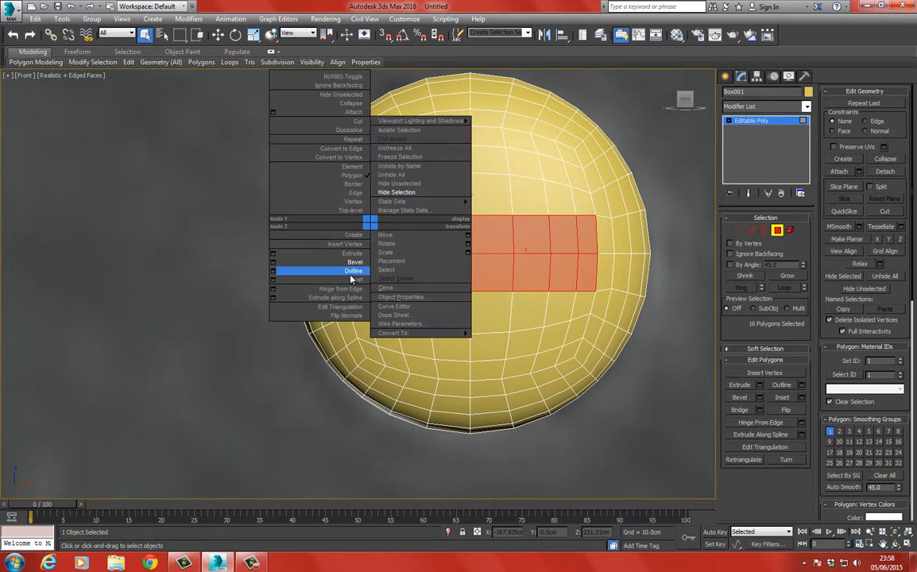
click(318, 254)
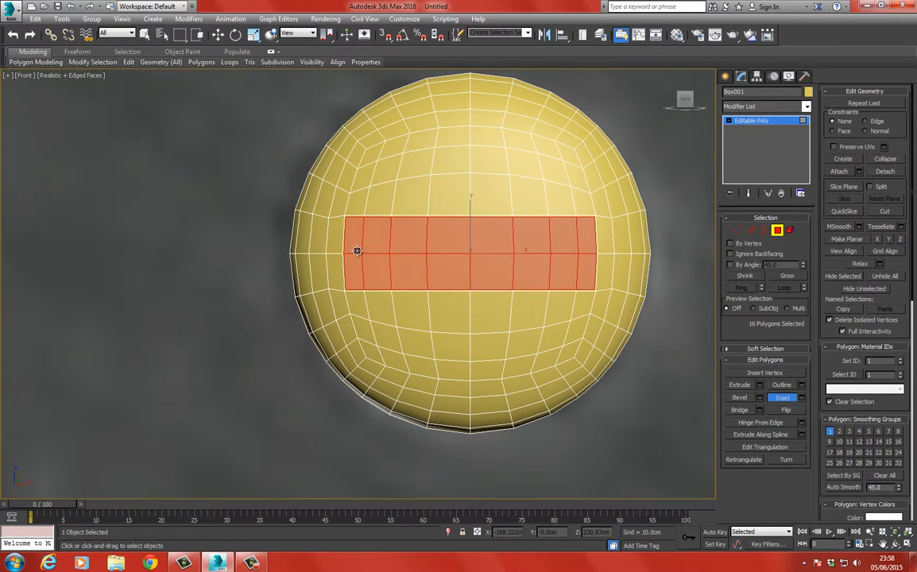
drag(357, 251, 356, 247)
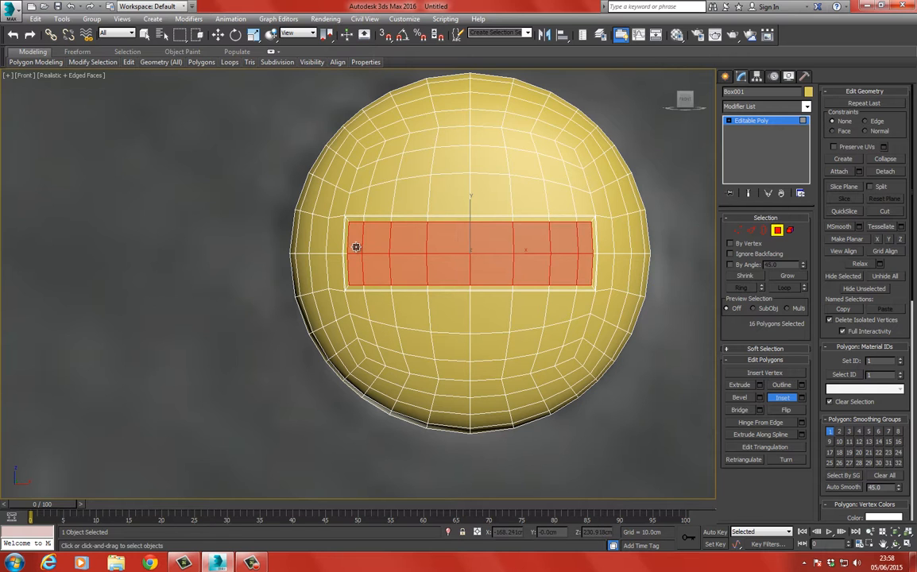
- Push the inset band polygons into the dome in the Perspective view to form a recessed slot
key(p)
key(z)
alt+middle_drag(362, 238, 193, 106)
click(219, 36)
scroll(350, 318, up, 3)
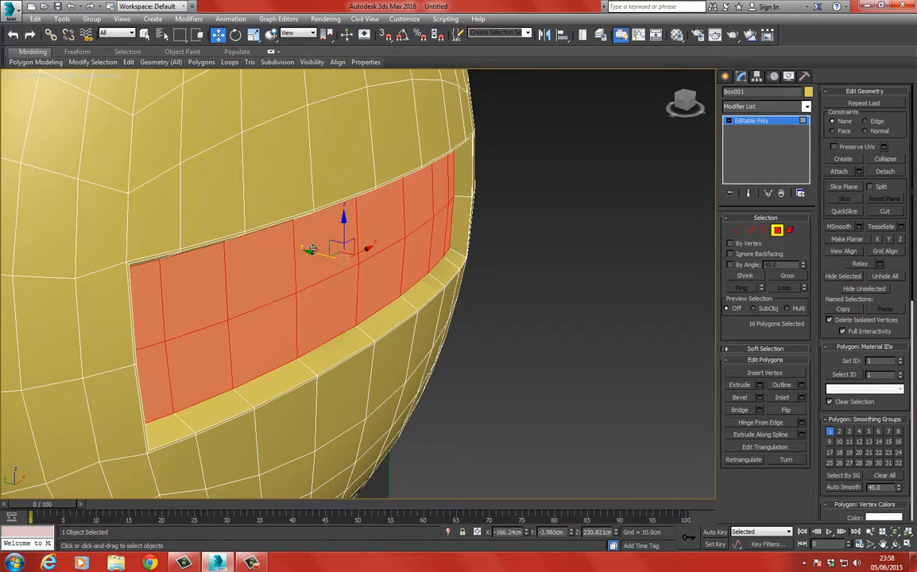
right_click(310, 241)
click(294, 298)
drag(291, 287, 293, 289)
key(ctrl+z)
- Inset the slot's 16 floor polygons by a very small amount to add a tight border loop
right_click(297, 272)
right_click(279, 269)
click(180, 326)
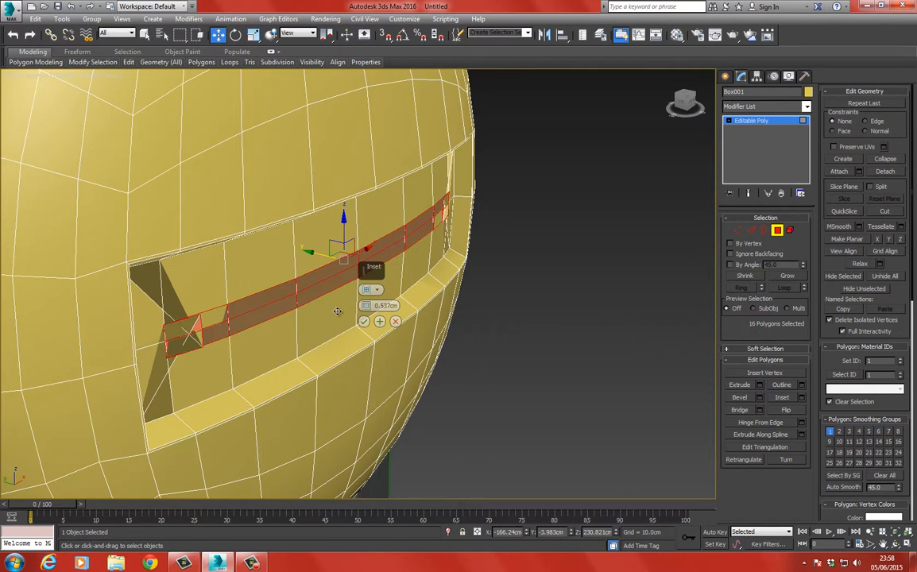
drag(367, 305, 365, 299)
click(365, 299)
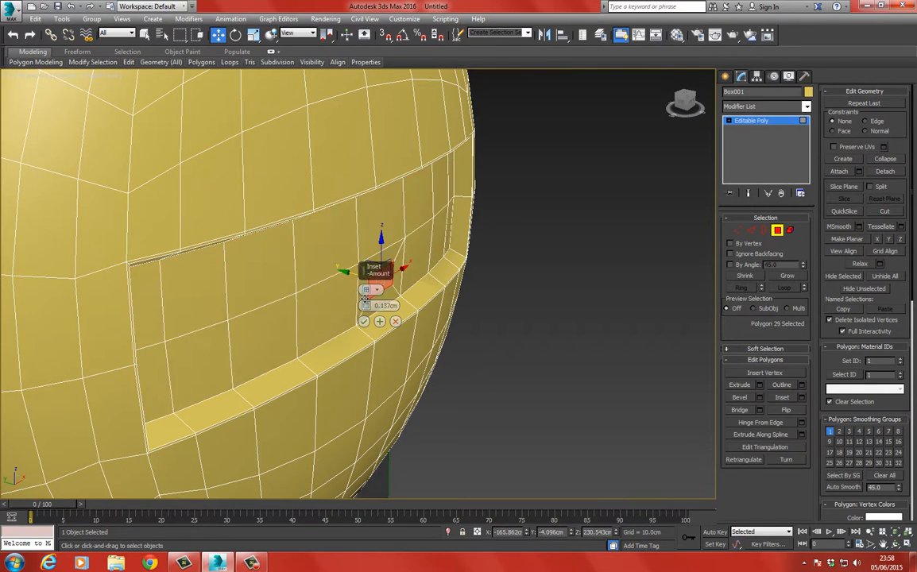
right_click(365, 300)
key(shift+z)
key(ctrl+z)
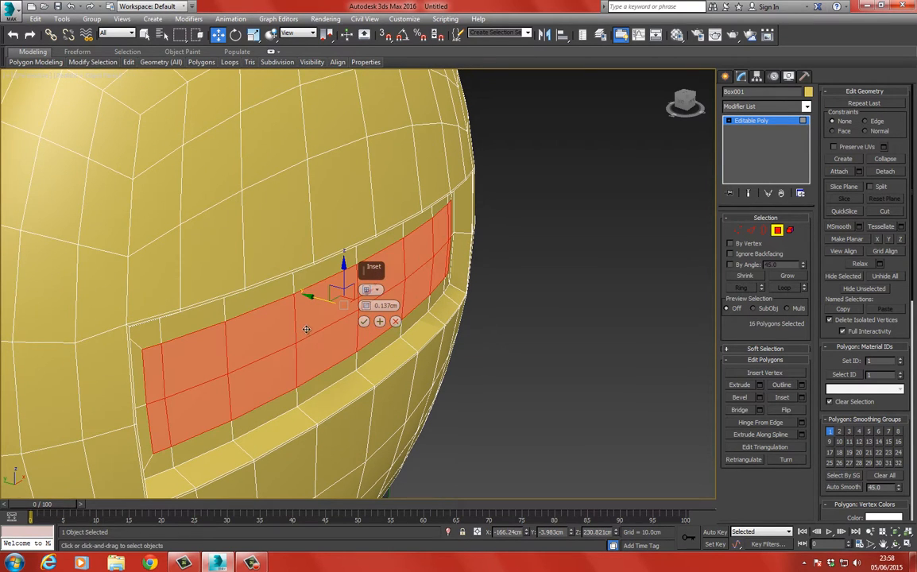
click(365, 307)
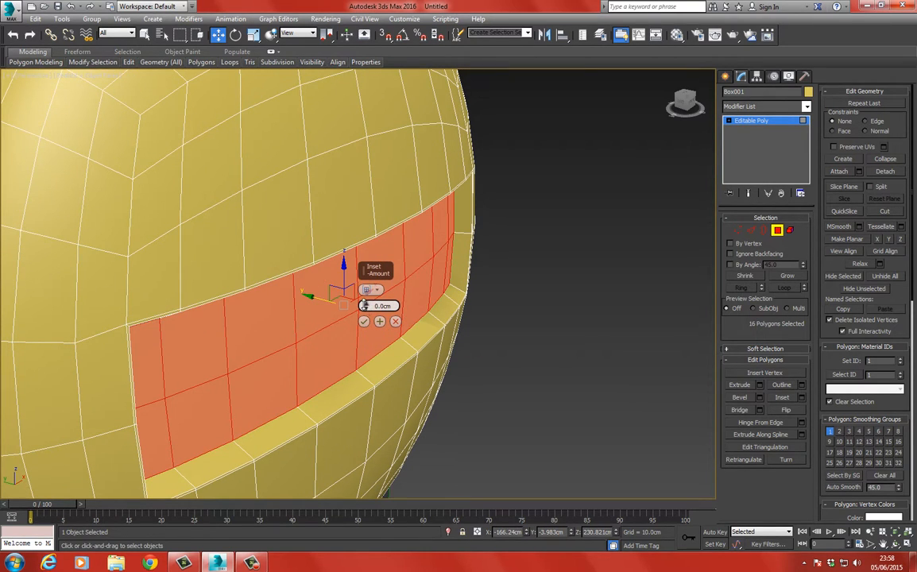
click(365, 307)
click(365, 307)
click(363, 322)
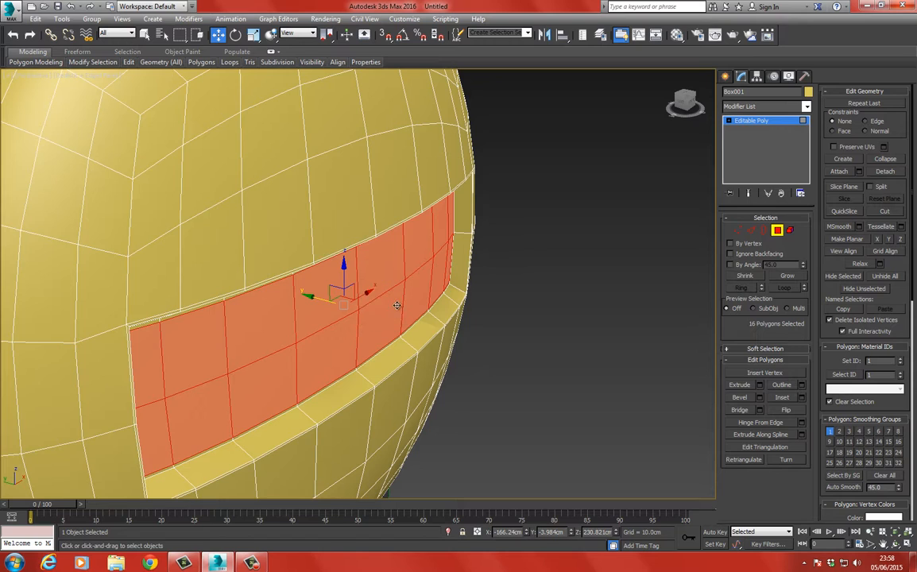
- Grow the floor selection to include its inset border and push it deeper, to about Y -3.86 cm
mouse_move(407, 307)
middle_down()
mouse_move(407, 291)
mouse_move(410, 305)
middle_up()
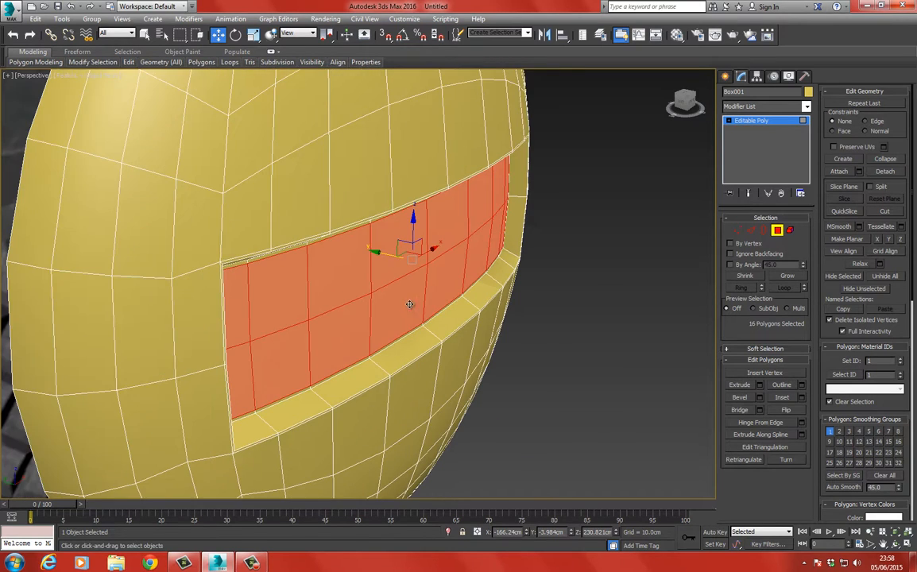
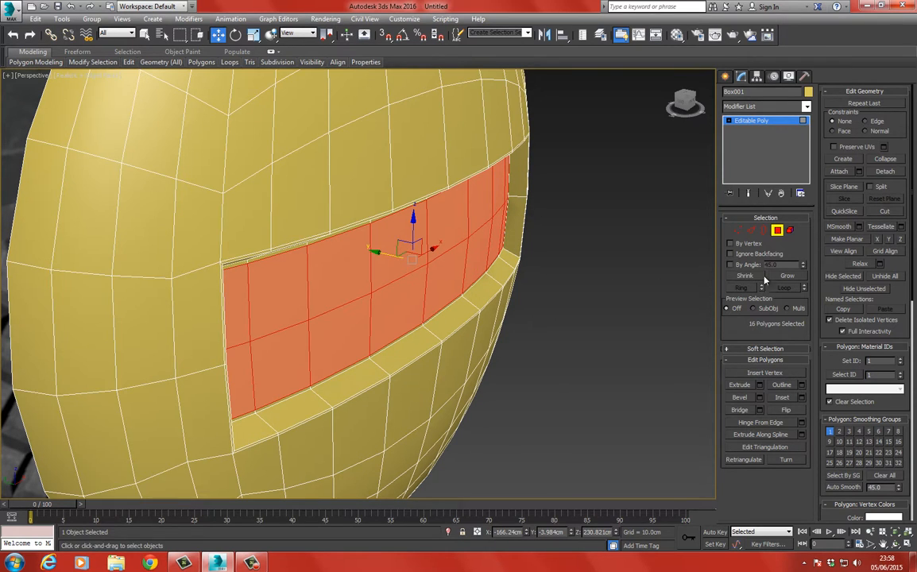
click(787, 276)
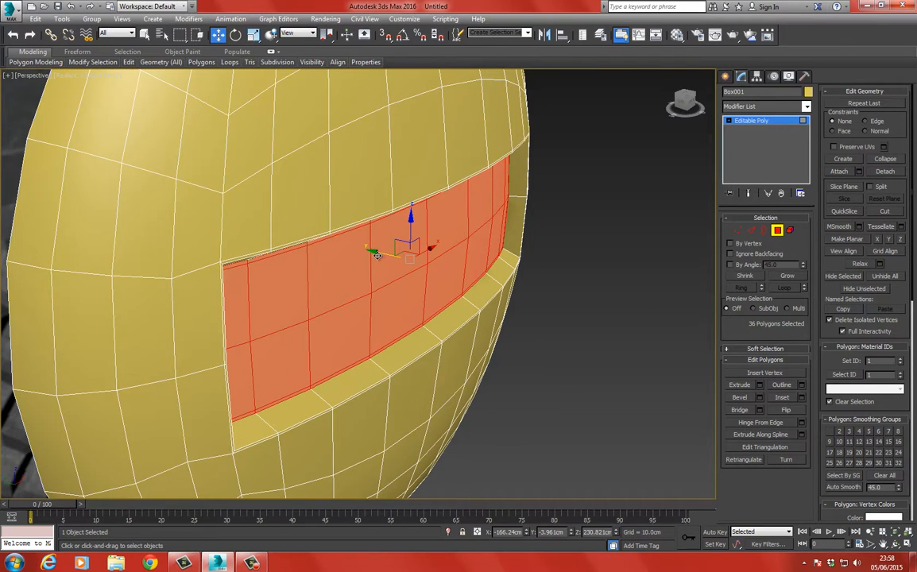
drag(378, 254, 370, 251)
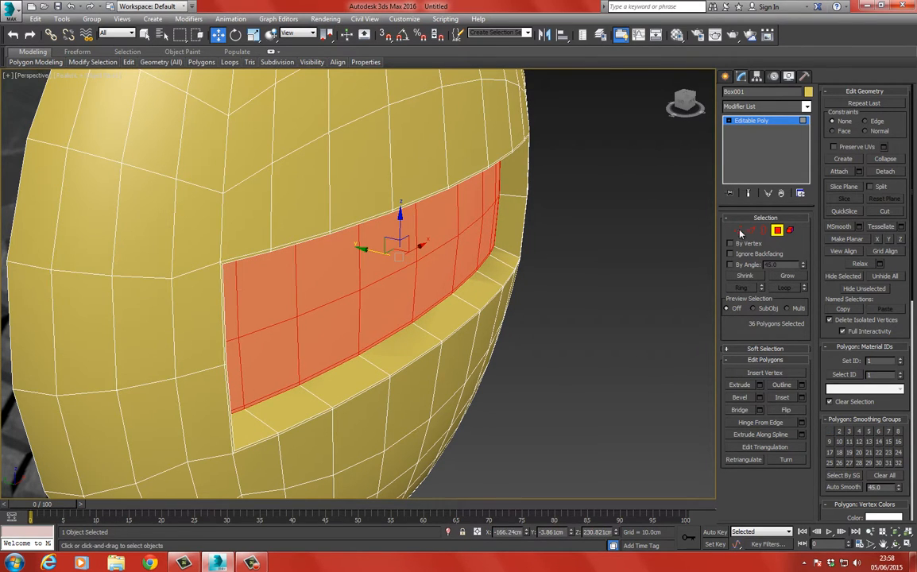
click(890, 240)
key(ctrl+z)
click(879, 239)
key(ctrl+z)
- Make the slot's floor polygons planar in Z and push them deeper into the dome, to about Y -3.75 cm
click(901, 239)
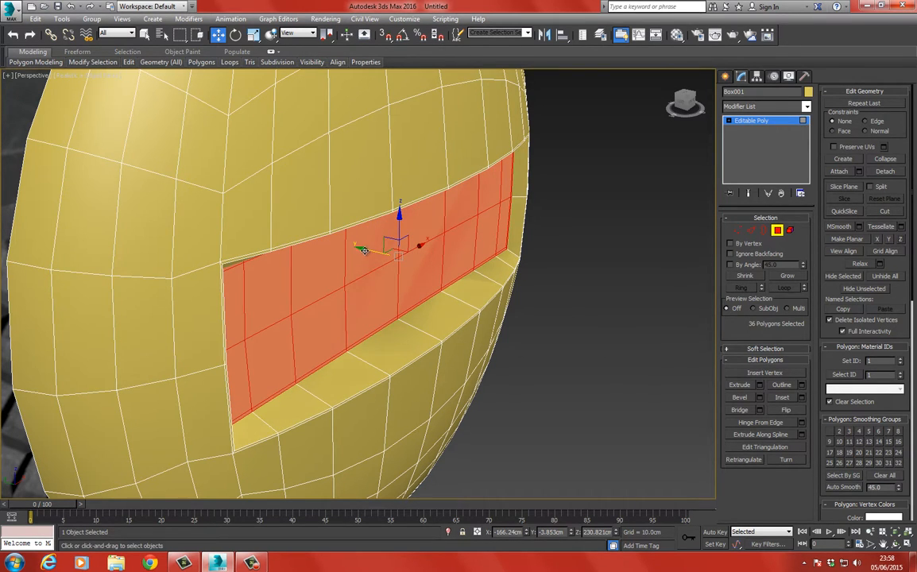
drag(365, 250, 354, 248)
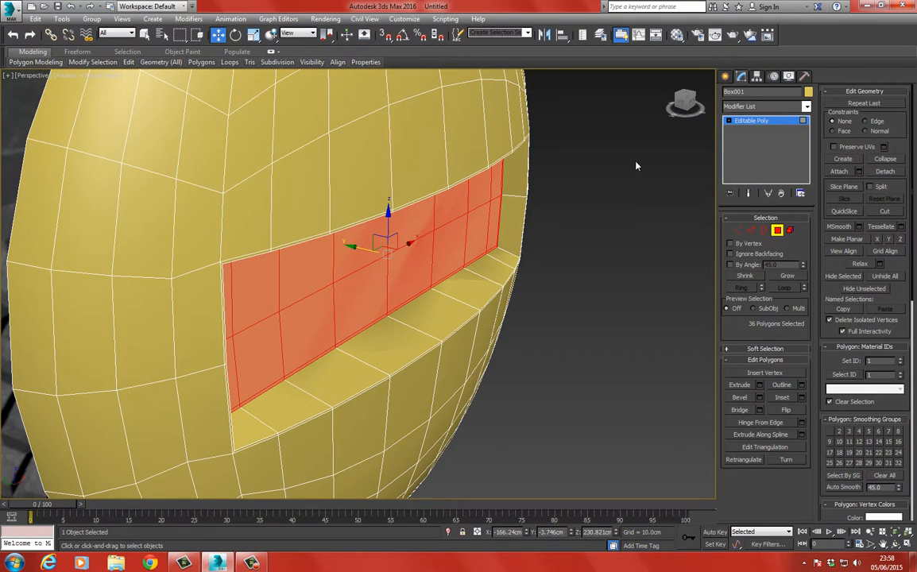
- Leave polygon editing on the slotted bolt, add a TurboSmooth modifier with 1 iteration, and deselect it
click(747, 120)
click(752, 107)
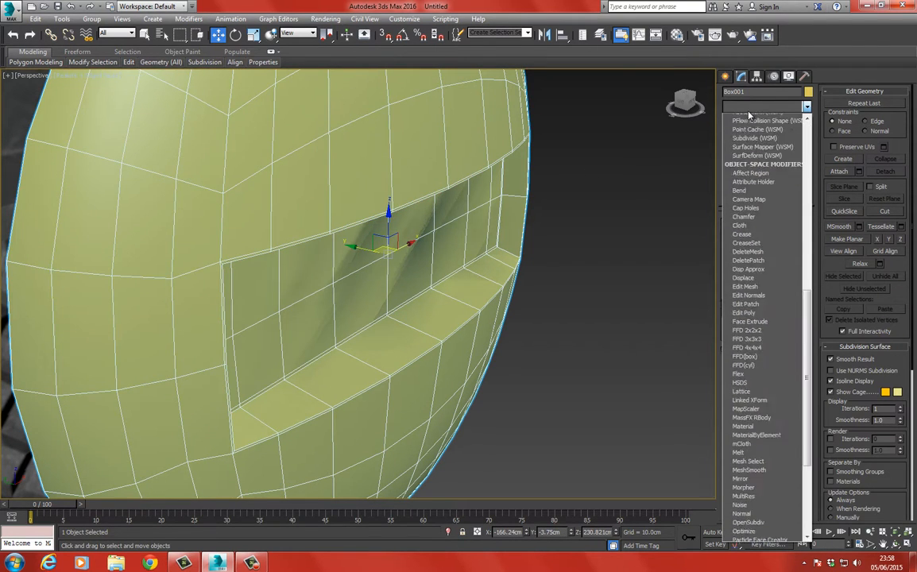
scroll(751, 238, down, 15)
click(757, 446)
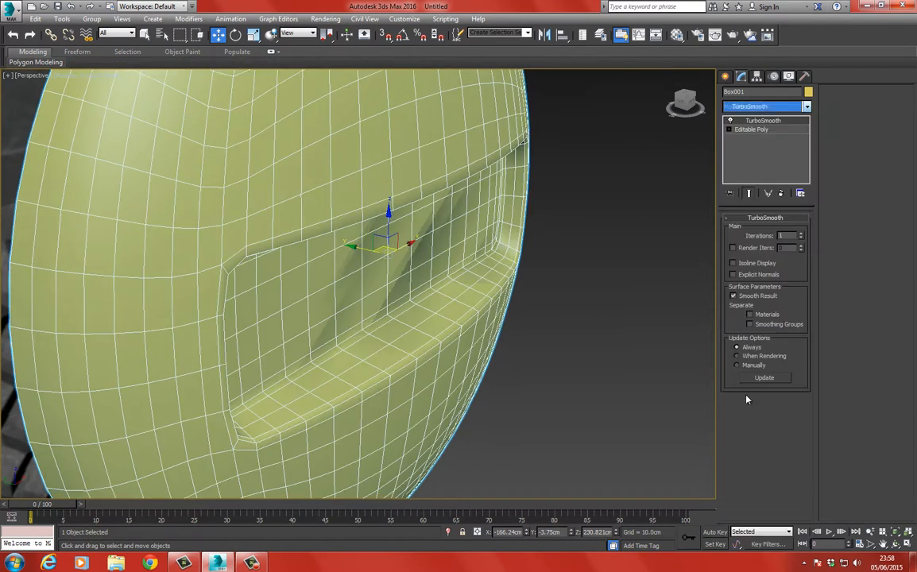
click(625, 309)
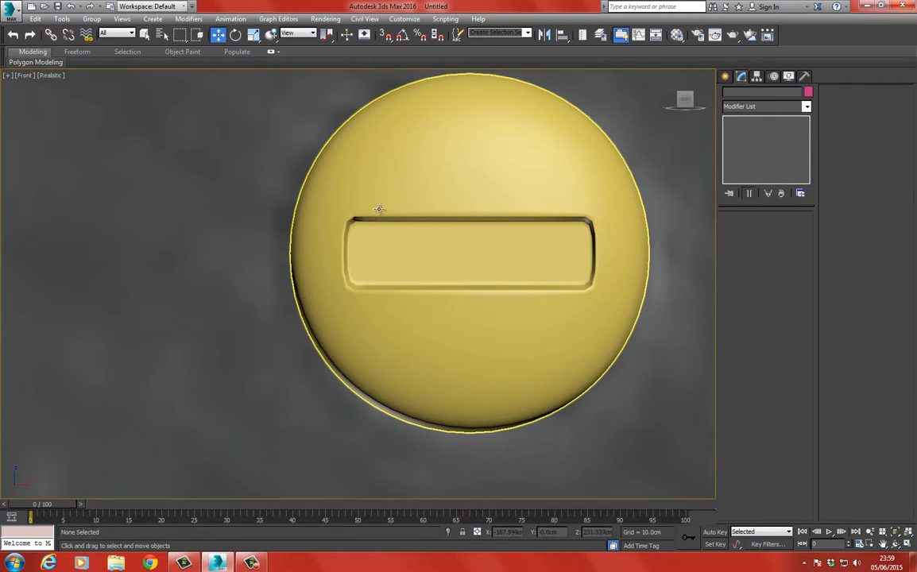
- Assign the grey 01 - Default material to the slotted bolt
click(379, 209)
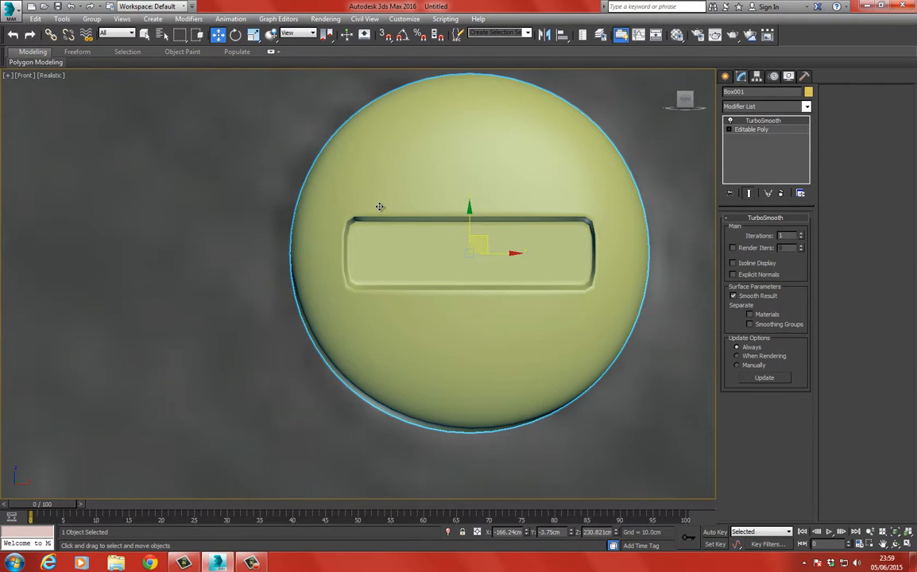
key(m)
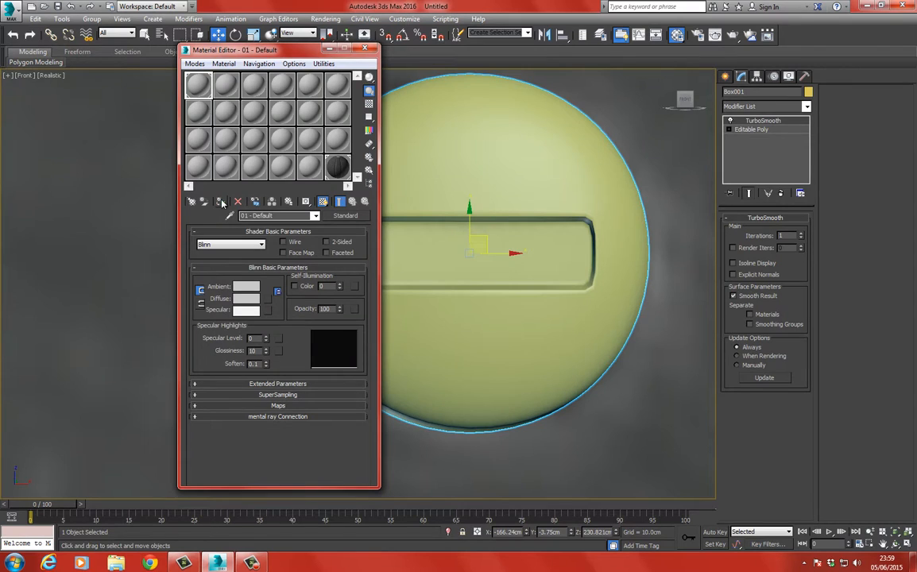
click(221, 202)
click(364, 50)
- Copy the bolt straight down over the next hole of the upper-left plate, to Z about 205.57 cm
scroll(407, 171, down, 10)
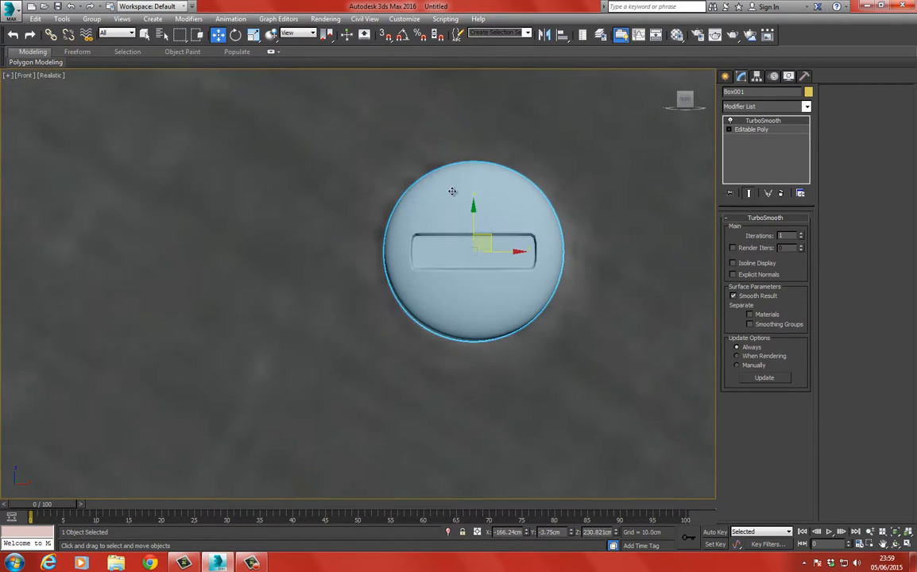
middle_drag(423, 182, 424, 154)
shift+drag(454, 143, 454, 320)
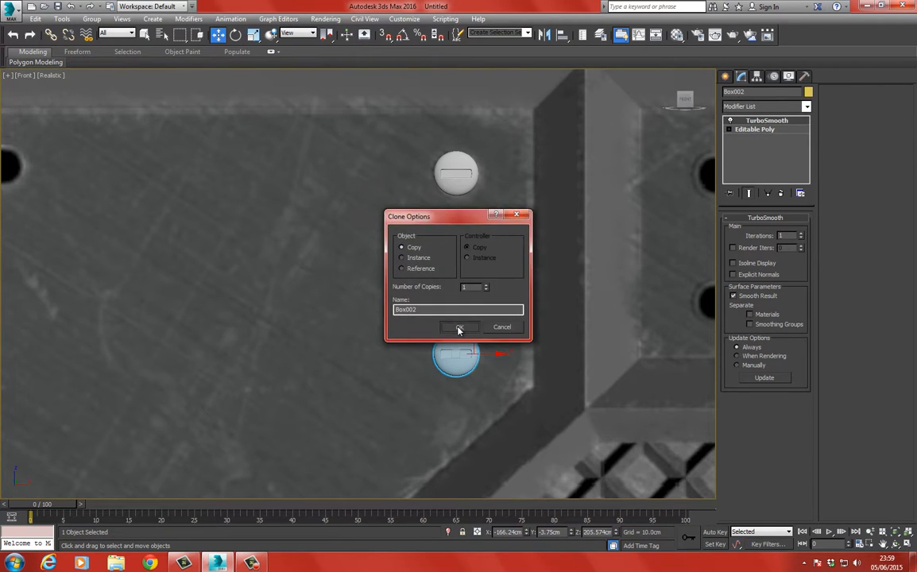
click(458, 327)
- Copy the lower bolt onto the two holes along the bottom of the upper-left plate
middle_drag(412, 282, 451, 256)
scroll(451, 256, down, 5)
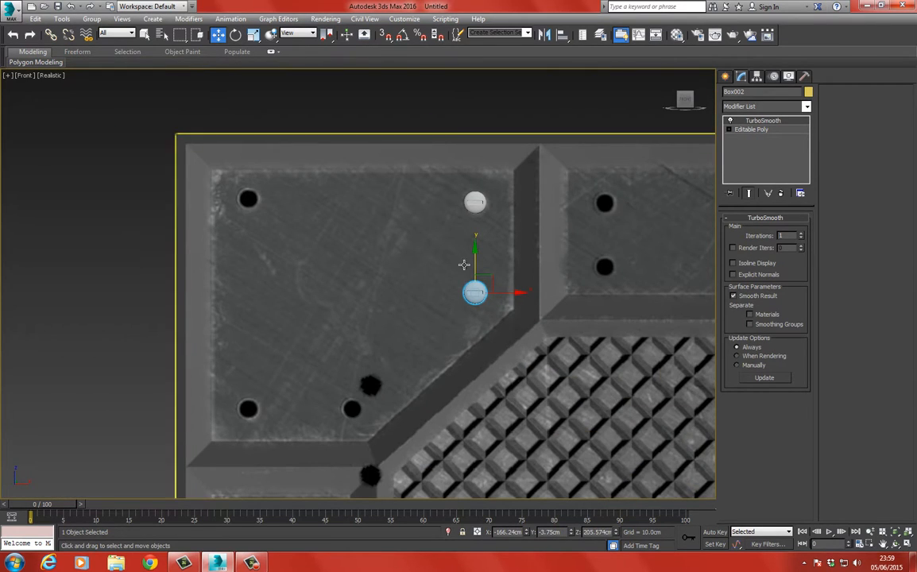
mouse_move(469, 292)
shift+mouse_down()
mouse_move(364, 396)
mouse_move(279, 410)
shift+mouse_up()
click(460, 326)
click(460, 327)
- Copy the original bolt along X to the plate's upper-left corner hole, at X about -229.72 cm
click(475, 201)
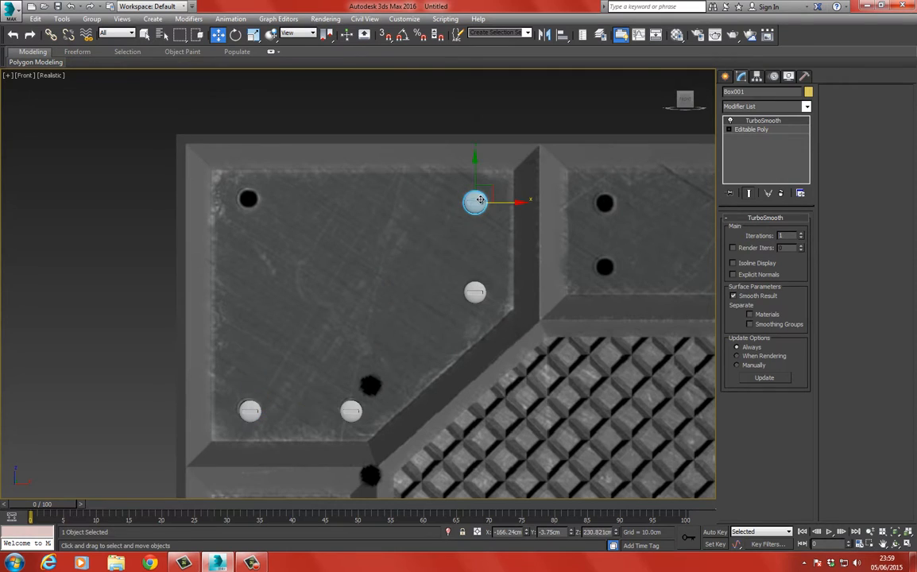
shift+drag(498, 201, 270, 199)
click(455, 330)
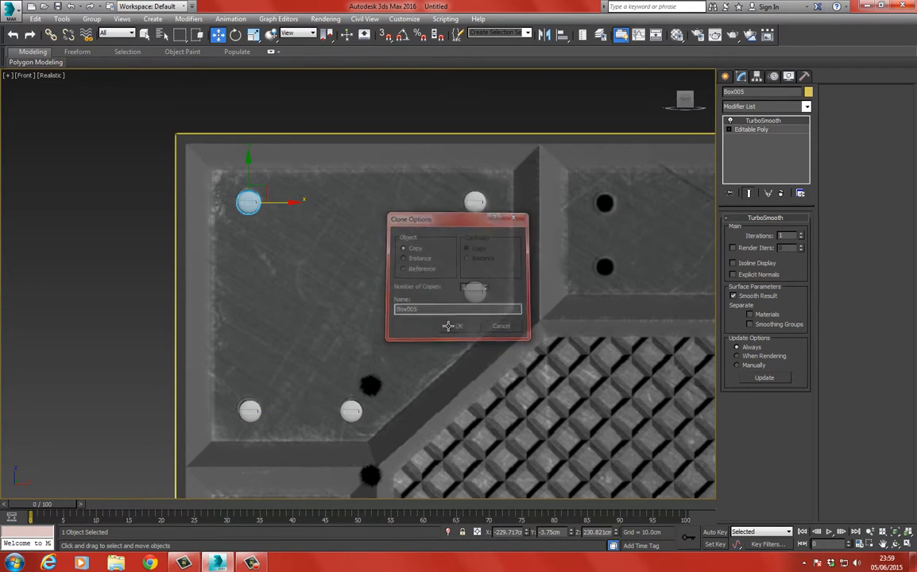
- Copy the upper-left plate's two right-hand bolts together along X onto the neighbouring top plate
scroll(324, 296, up, 3)
scroll(330, 336, down, 2)
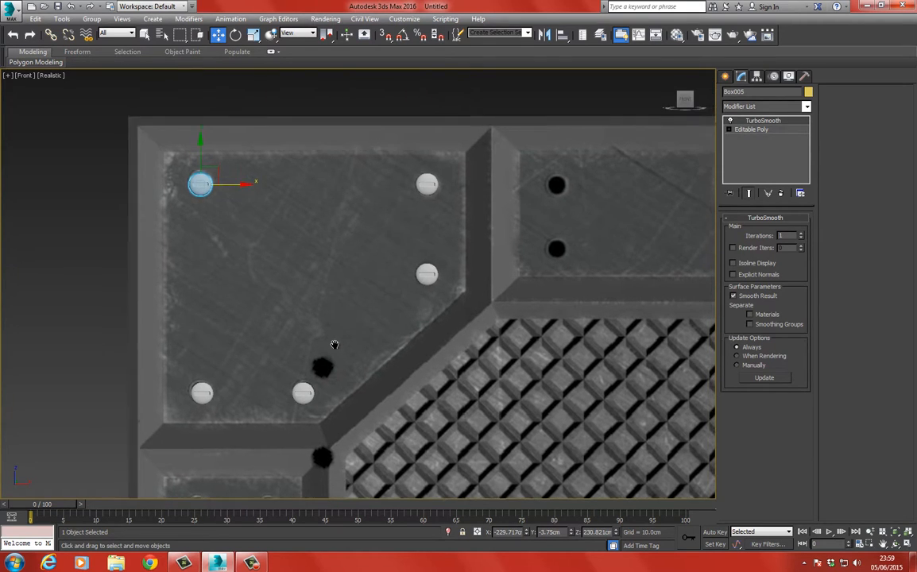
click(402, 227)
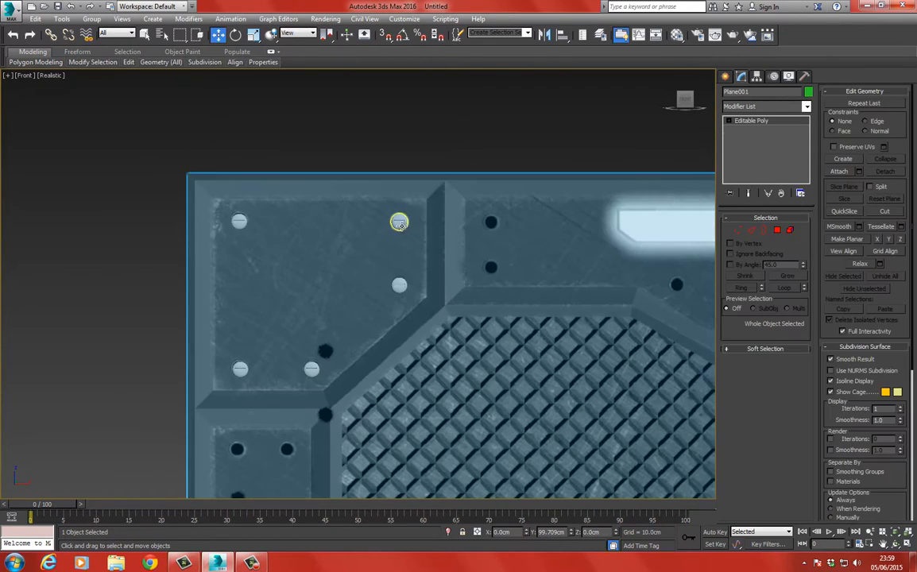
click(399, 223)
middle_drag(413, 231, 347, 238)
ctrl+click(333, 294)
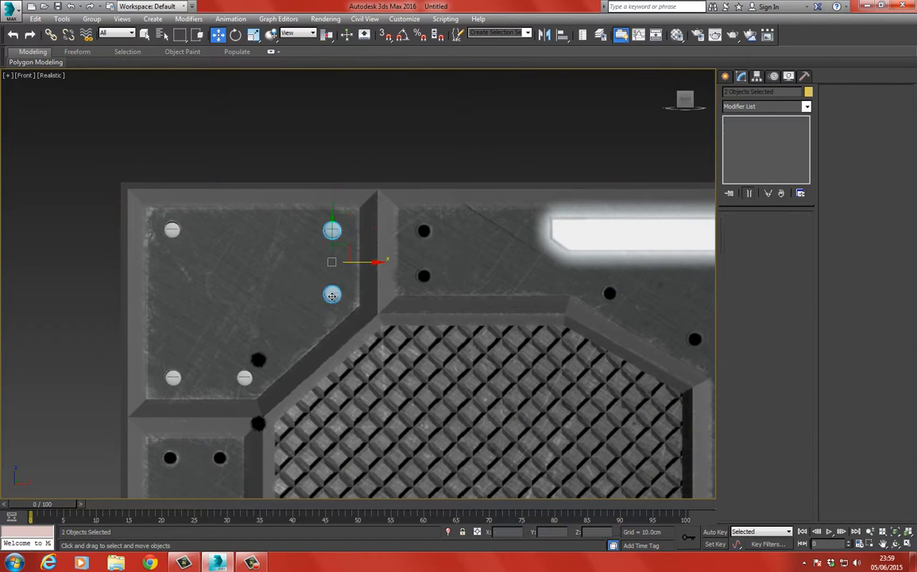
shift+drag(384, 262, 474, 262)
click(448, 326)
- Move the lower copied bolt on the top plate up over its hole, to Z about 212.29 cm
click(426, 302)
click(422, 295)
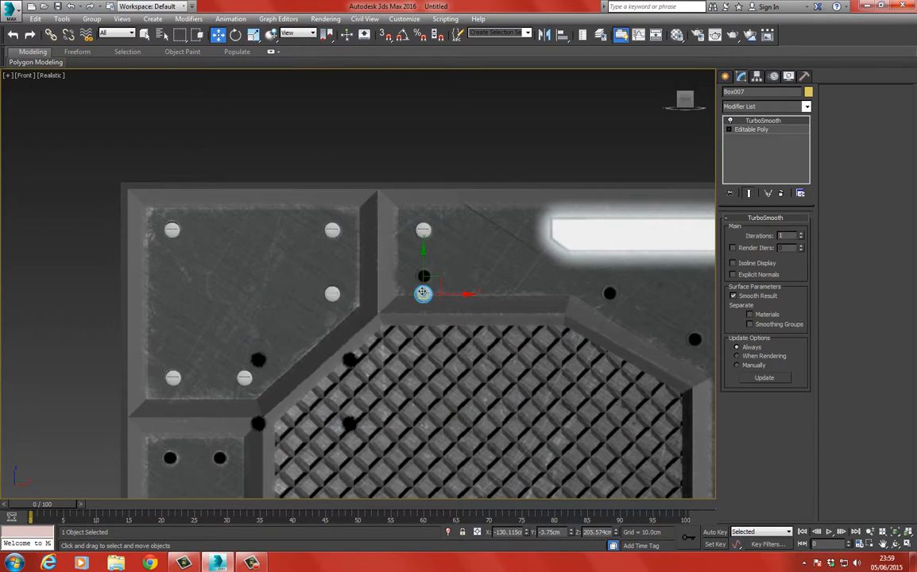
drag(422, 279, 422, 262)
- Copy the bolt onto the two holes below the light strip, the last at X -22.27, Z 187.86 cm
middle_drag(485, 278, 354, 287)
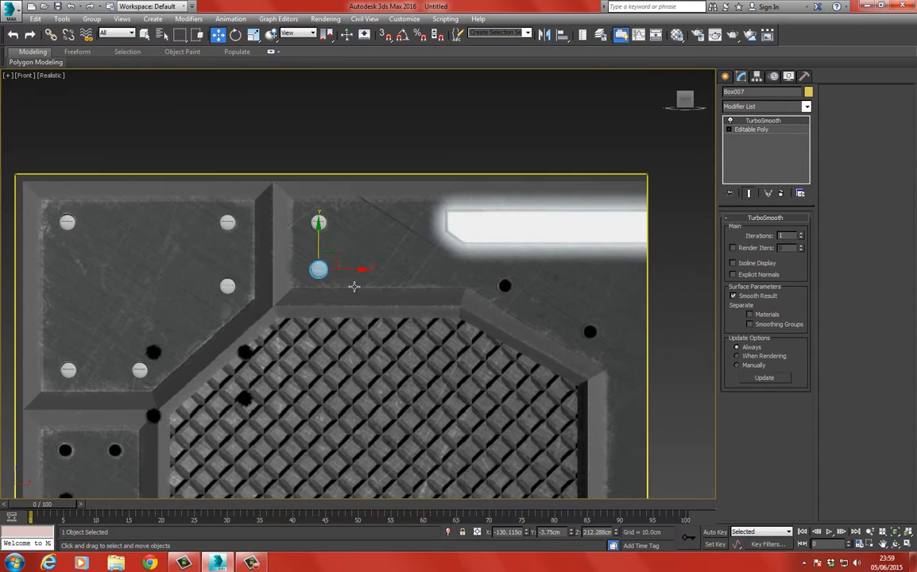
shift+drag(350, 270, 529, 299)
click(473, 327)
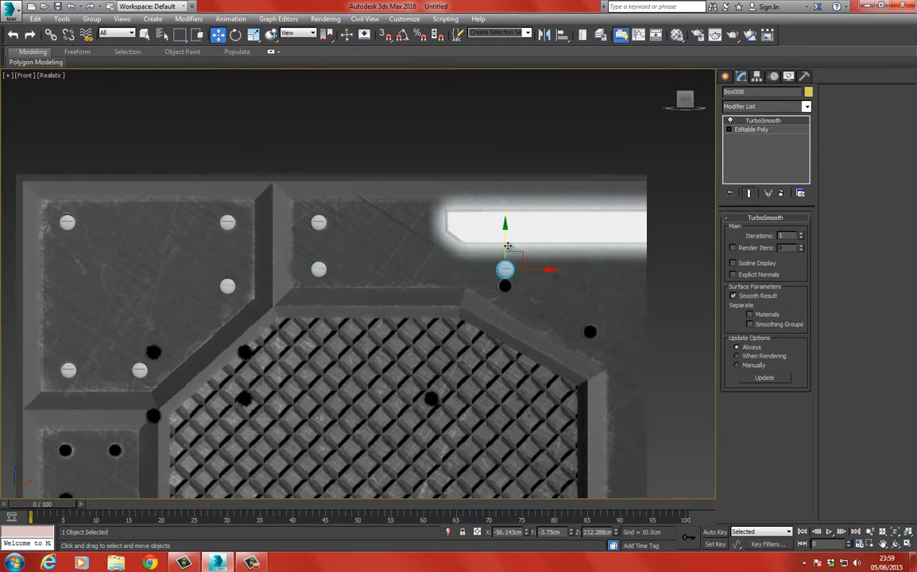
mouse_move(516, 253)
mouse_down()
mouse_move(515, 271)
mouse_move(604, 320)
mouse_up()
click(461, 328)
- Copy the last bolt onto the right-hand hole at the top of the narrow left plate
scroll(590, 216, down, 5)
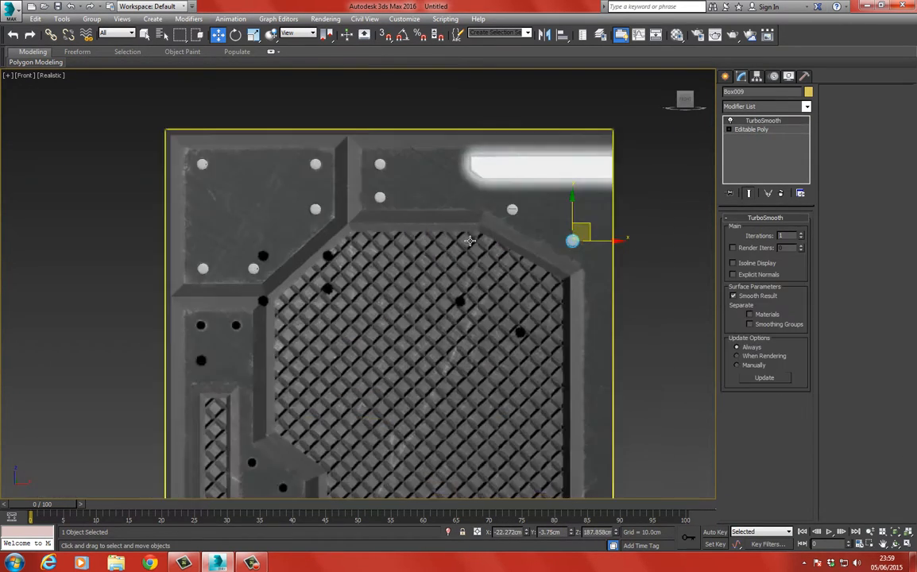
mouse_move(570, 206)
shift+mouse_down()
mouse_move(313, 286)
mouse_move(334, 265)
shift+mouse_up()
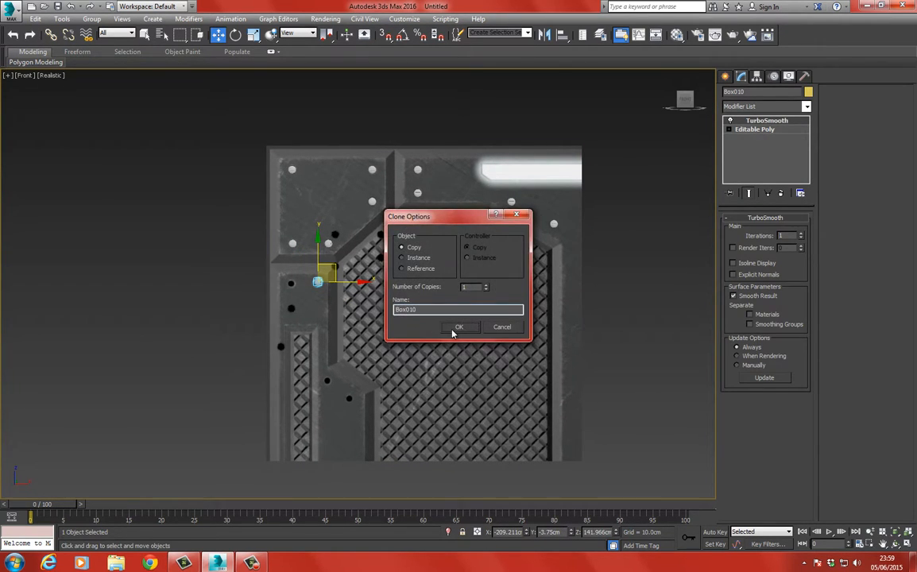
click(453, 329)
- Set the Front viewport to Shaded and copy the narrow plate's bolt over the hole beside it
click(56, 77)
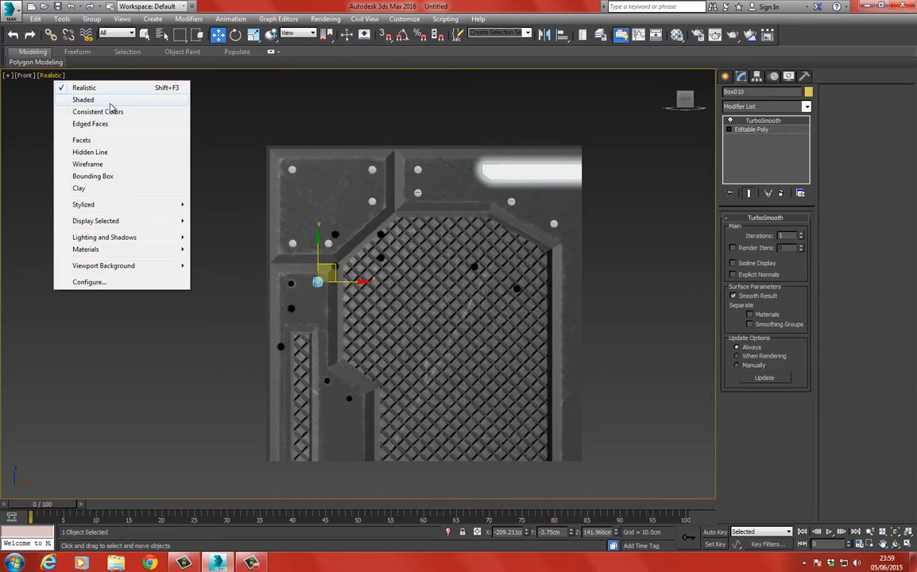
click(99, 97)
scroll(301, 294, up, 6)
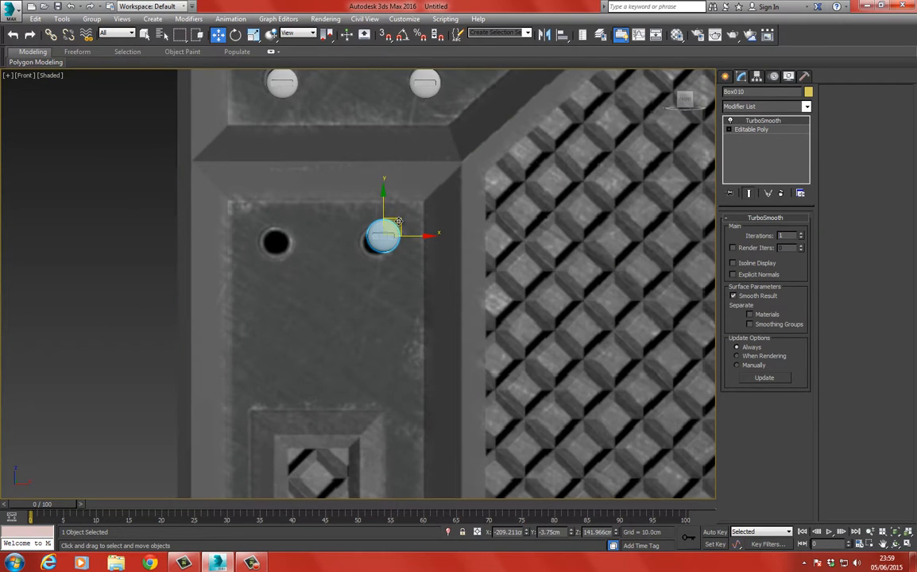
mouse_move(397, 223)
mouse_down()
mouse_move(349, 245)
mouse_move(274, 244)
mouse_up()
click(457, 326)
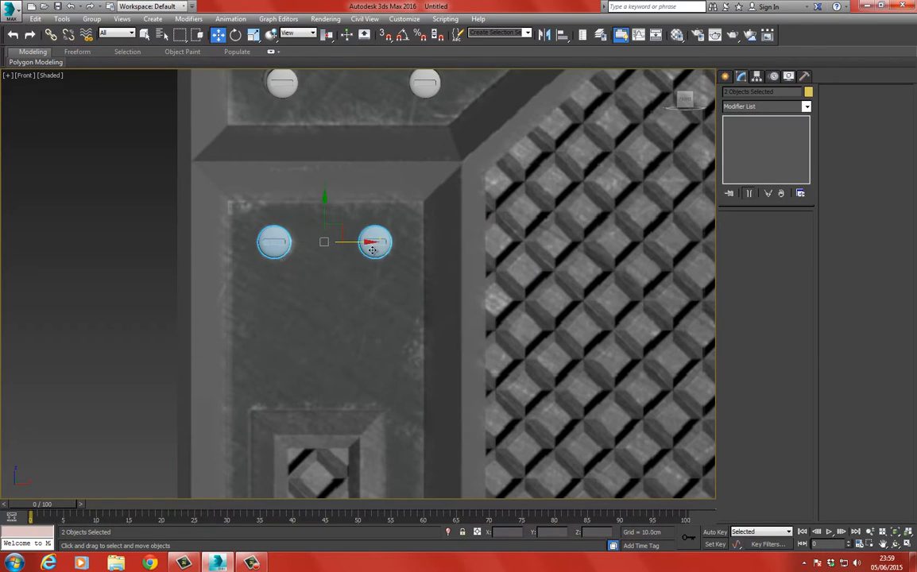
- Copy the narrow plate's bolt pair down to the holes beside the small grille strip
scroll(365, 214, down, 5)
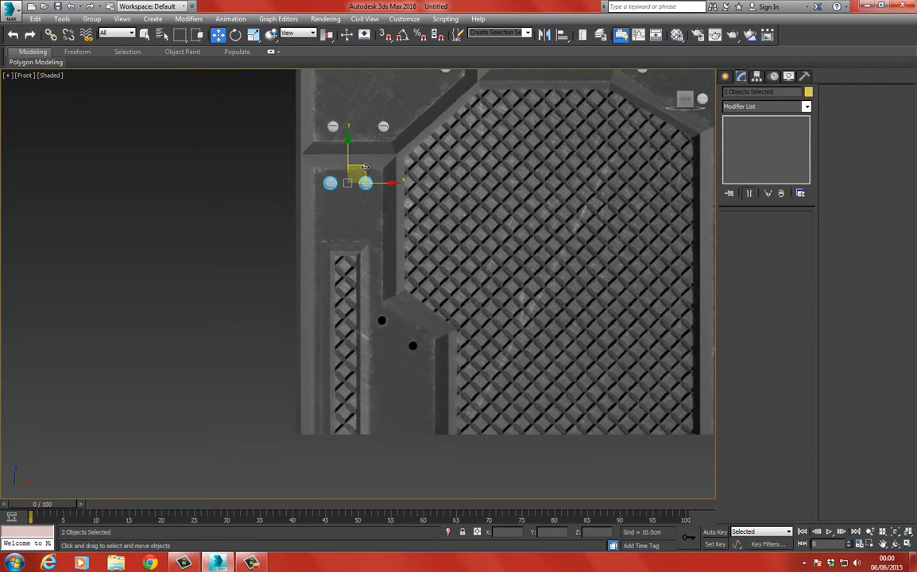
mouse_move(365, 165)
shift+mouse_down()
mouse_move(434, 274)
mouse_move(417, 305)
shift+mouse_up()
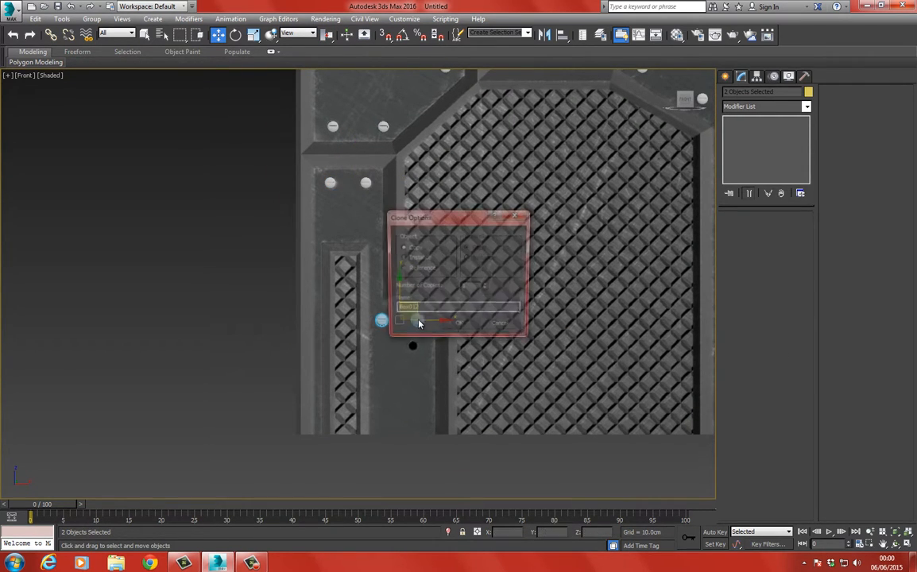
click(455, 327)
- Align the two copied bolts beside the grille strip with their holes, the left one at Z about 65.47 cm
click(419, 319)
click(420, 319)
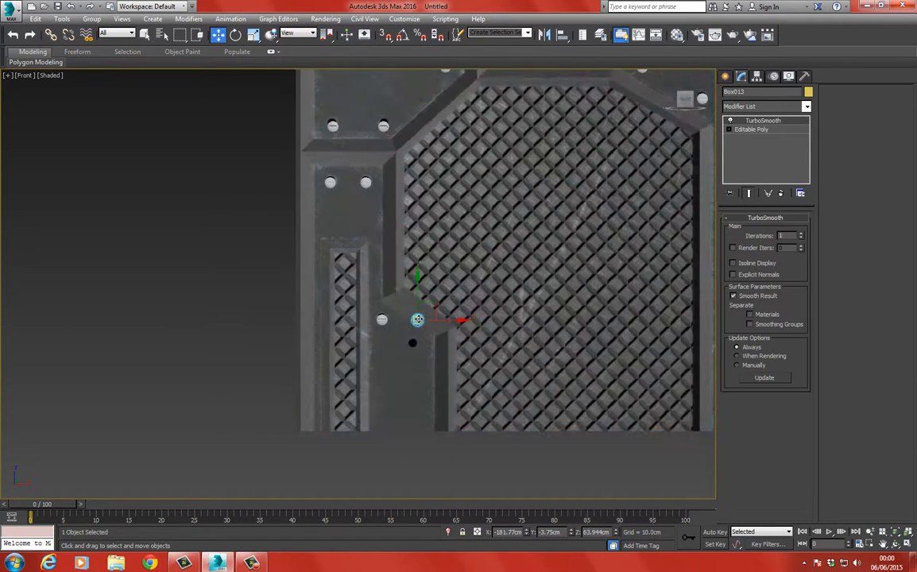
scroll(418, 318, up, 5)
drag(419, 306, 414, 369)
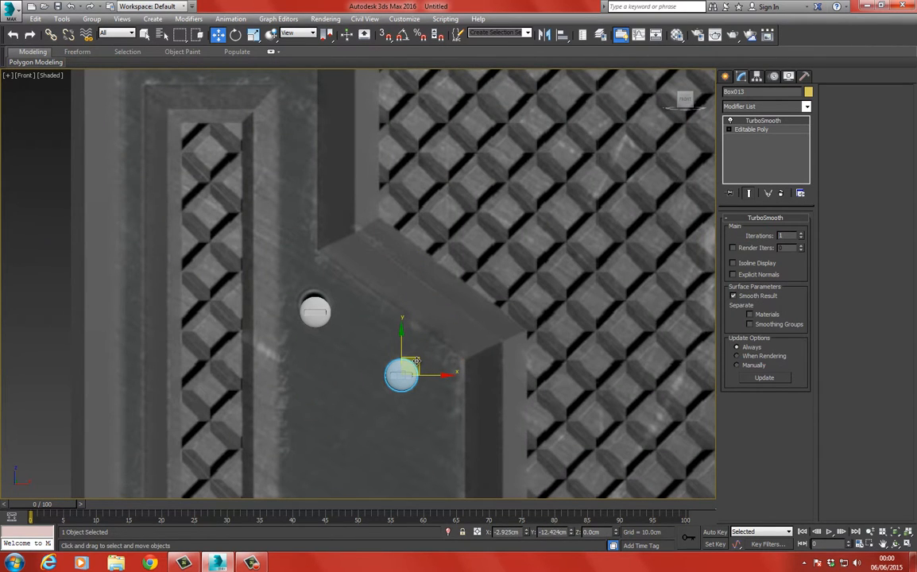
middle_drag(399, 293, 376, 298)
click(292, 313)
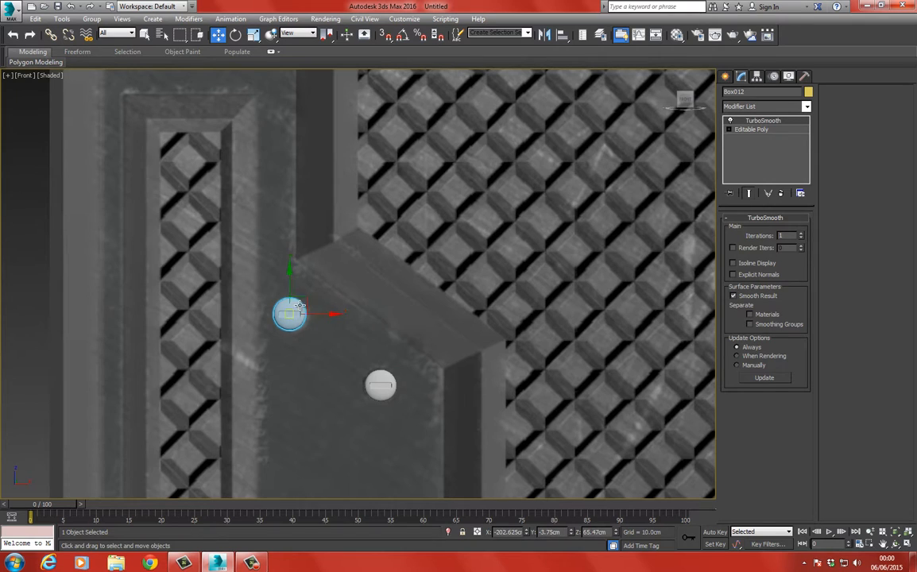
- Move the bolt near the upper-left plate's angled edge up over its hole, to Z about 207.41 cm
scroll(350, 303, down, 8)
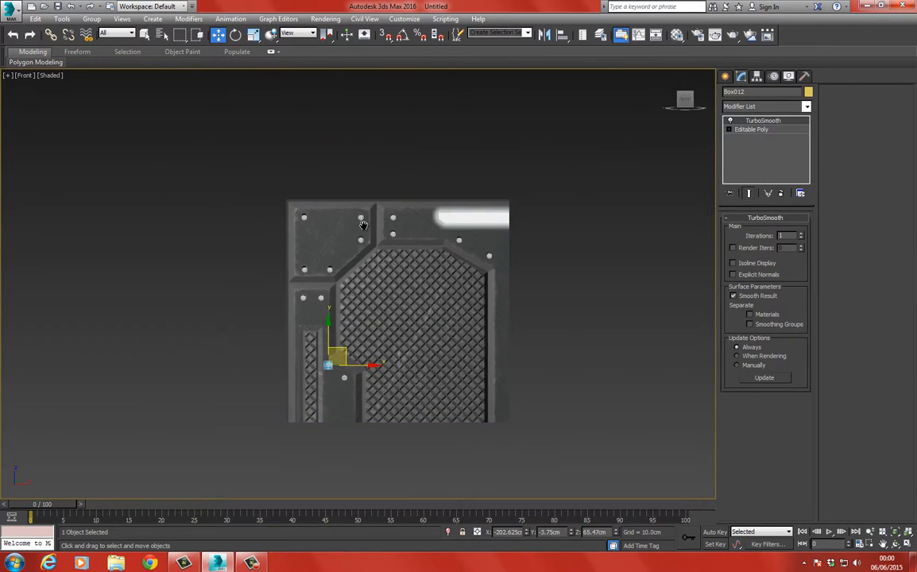
scroll(330, 262, up, 2)
scroll(320, 255, up, 4)
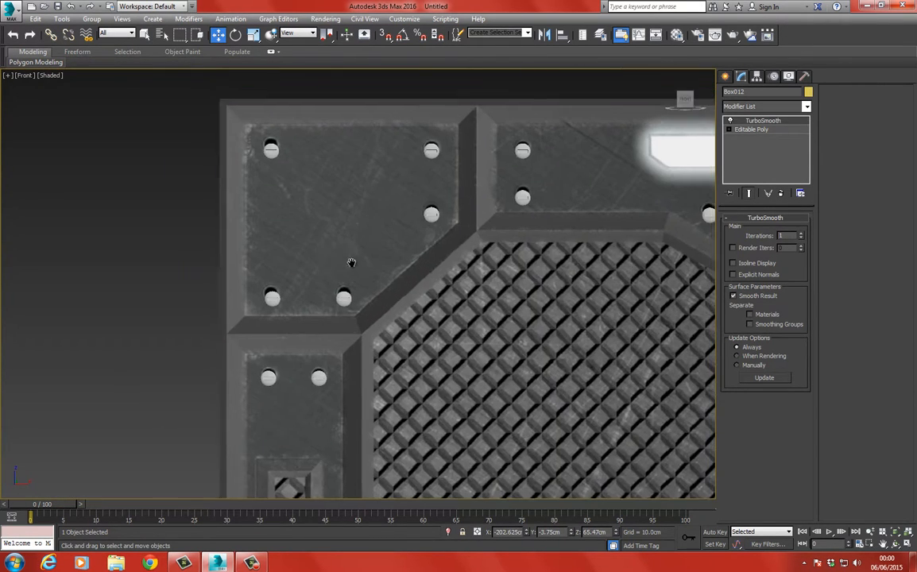
key(F3)
scroll(397, 254, up, 3)
key(F3)
click(452, 248)
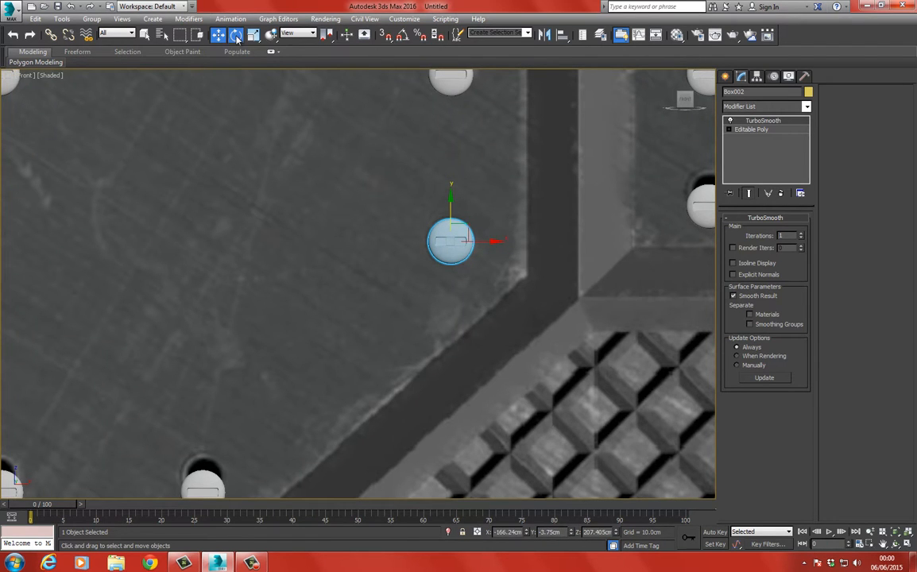
- Rotate that bolt to about 73.7° in Y and turn the upper-left corner bolt so its slot runs diagonally
key(e)
scroll(368, 238, down, 4)
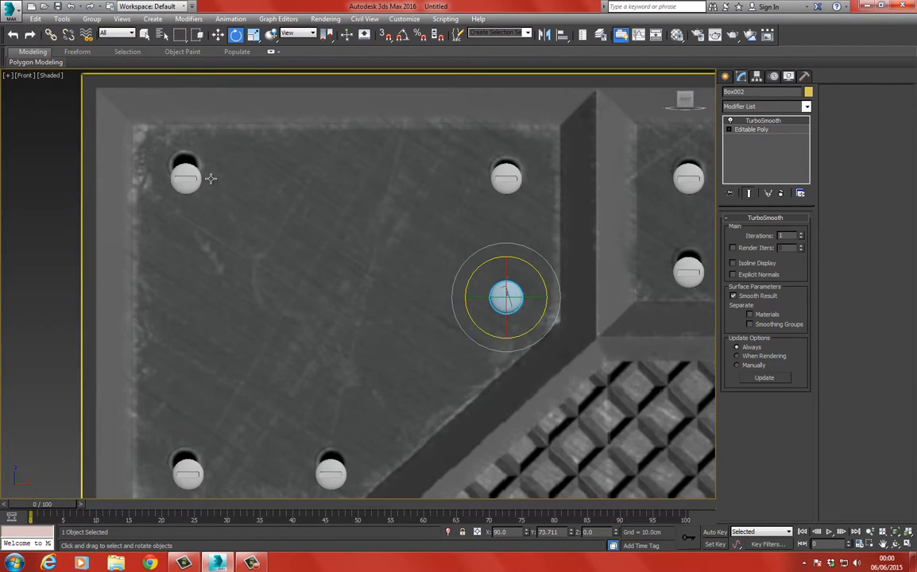
click(194, 176)
drag(200, 148, 203, 100)
- Move the upper-left plate's two top bolts up together by about 1.79 cm over their holes
click(218, 35)
key(F3)
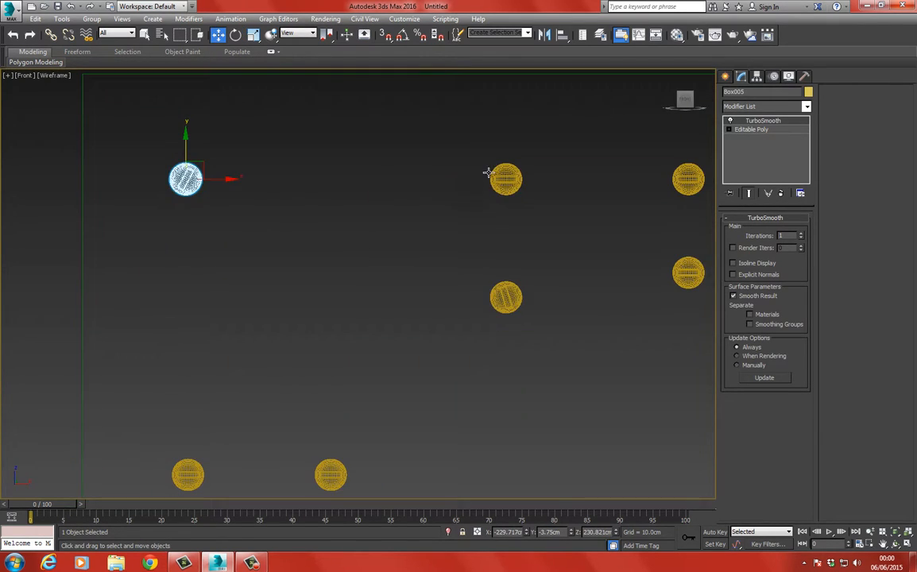
key(F3)
key(shift+f)
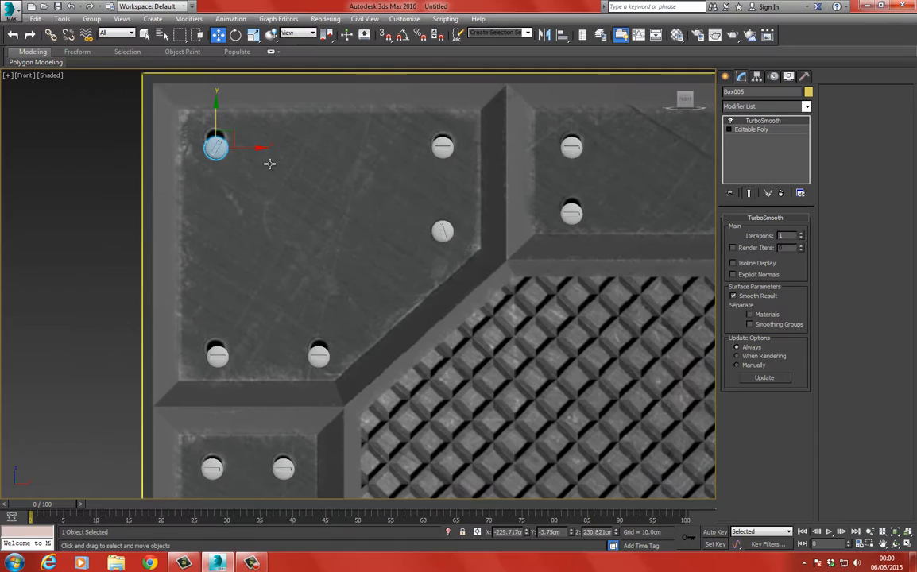
ctrl+click(443, 146)
drag(329, 122, 330, 116)
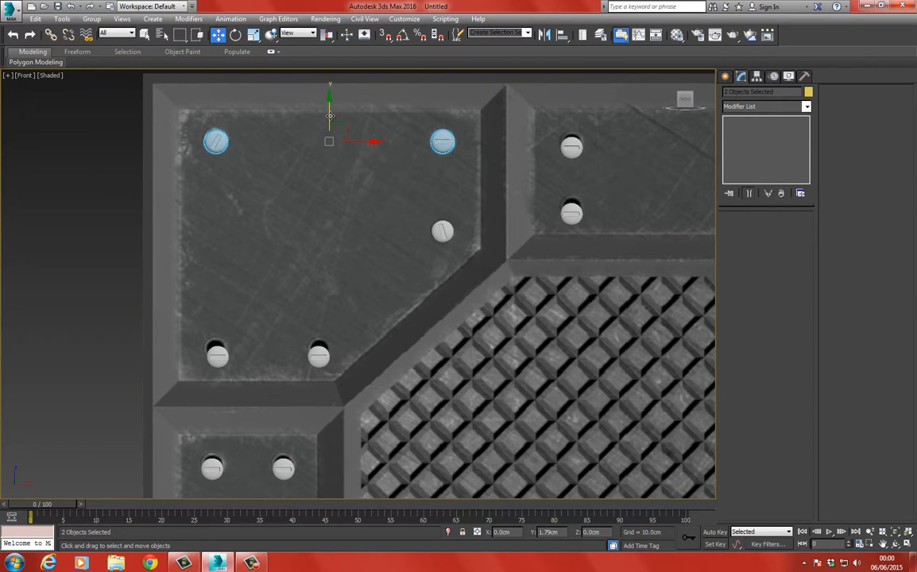
- Move the upper-left plate's two bottom bolts up together by about 2.32 cm over their holes
click(217, 356)
ctrl+click(318, 357)
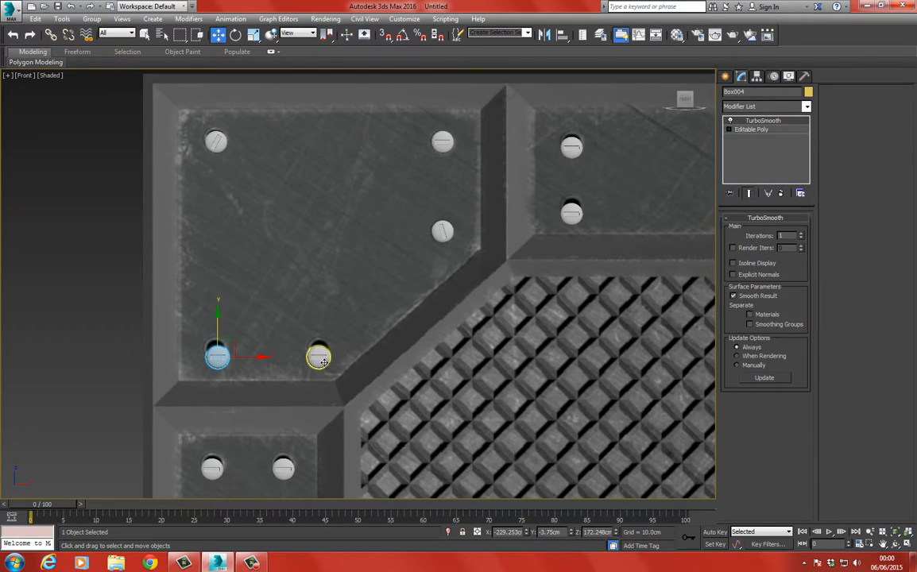
drag(268, 332, 268, 326)
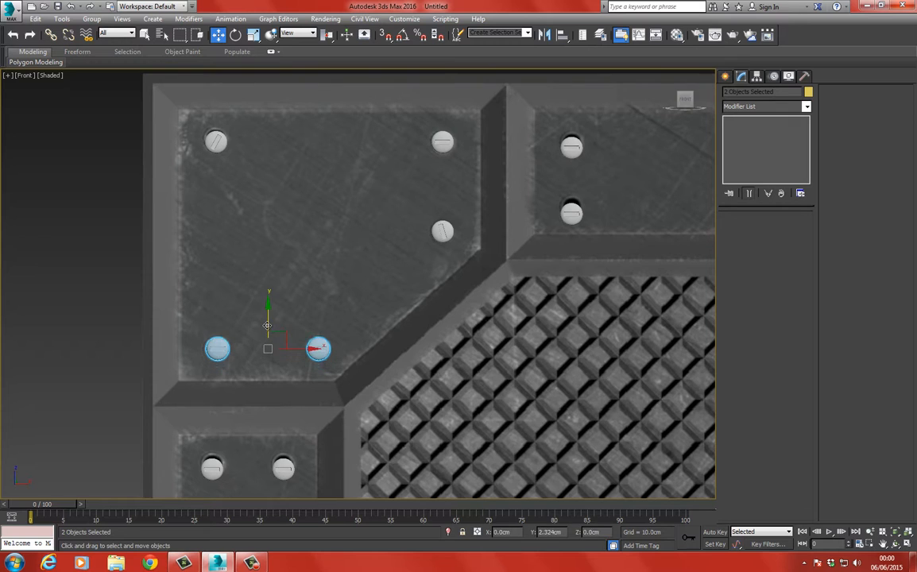
- Rotate the upper-left plate's top bolt nearest the dividing groove so its slot runs diagonally
click(236, 35)
click(464, 151)
click(461, 150)
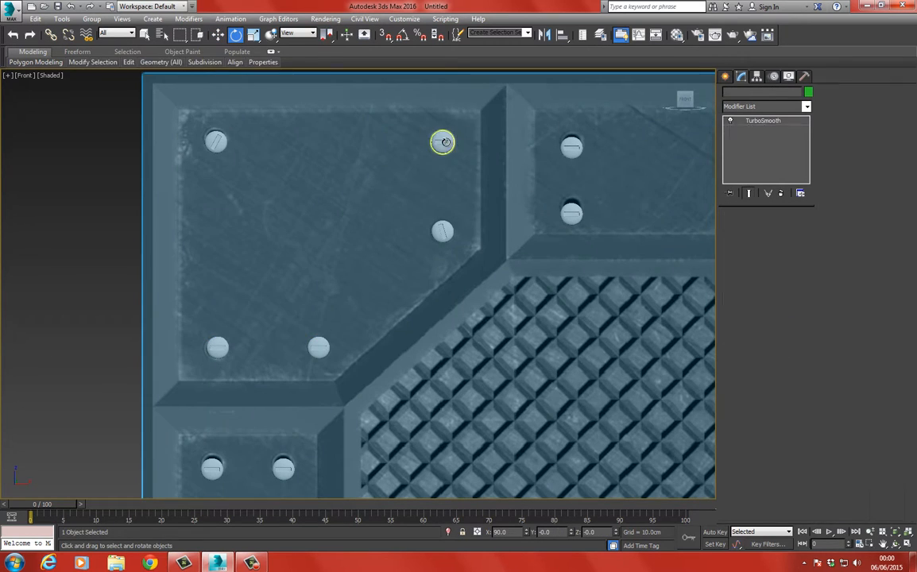
click(442, 143)
drag(482, 157, 483, 159)
- Rotate the neighbouring plate's stacked bolts to about 51.2° and 50° in Y, and move both up together over their holes
click(577, 145)
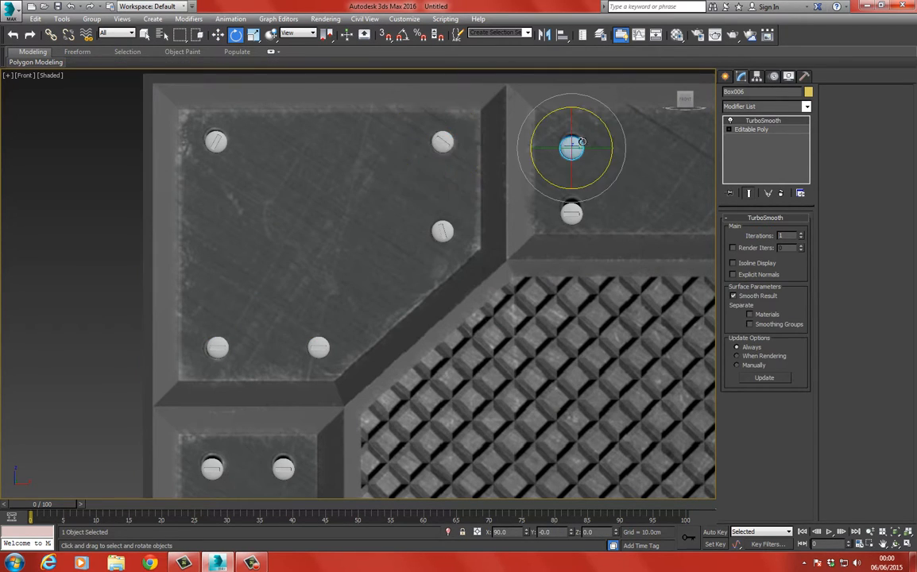
drag(604, 127, 625, 178)
middle_drag(625, 178, 345, 250)
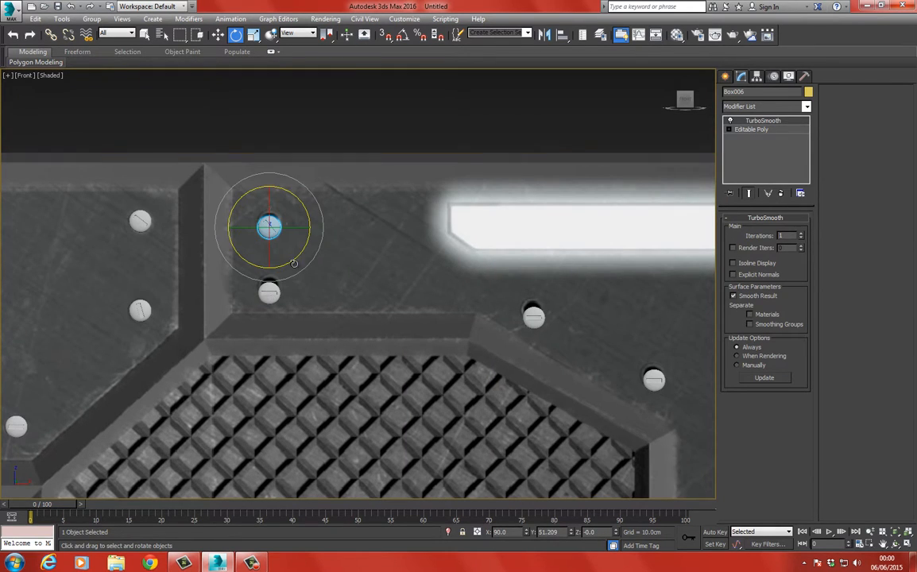
click(268, 295)
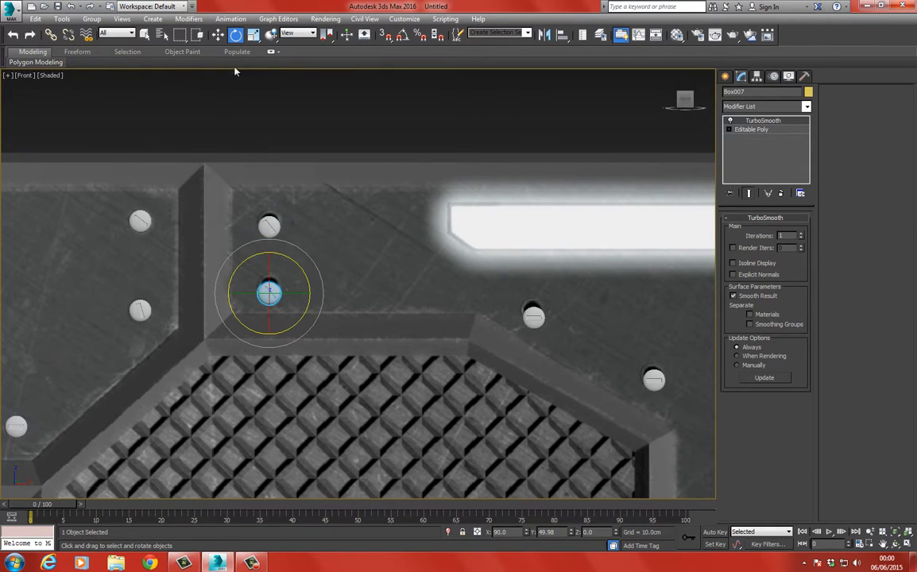
key(w)
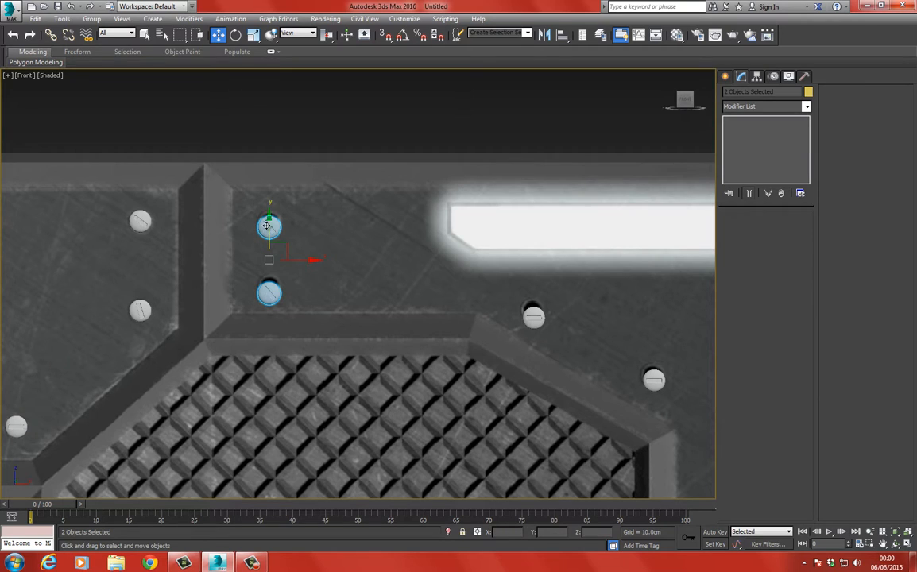
- Move the two bolts below the light strip up over their holes and vary their slot angles, the outer one about 25.7° in Y
middle_drag(375, 277, 233, 250)
click(392, 298)
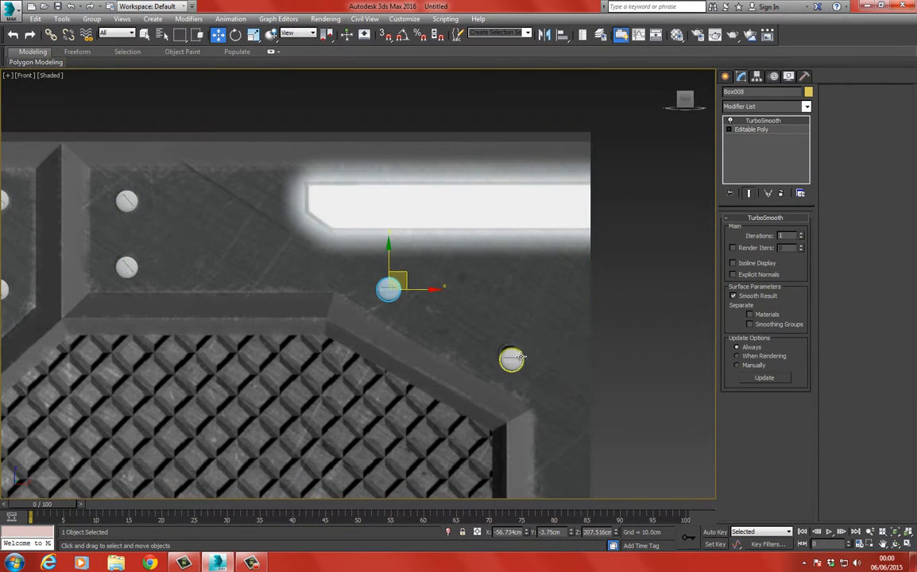
click(512, 360)
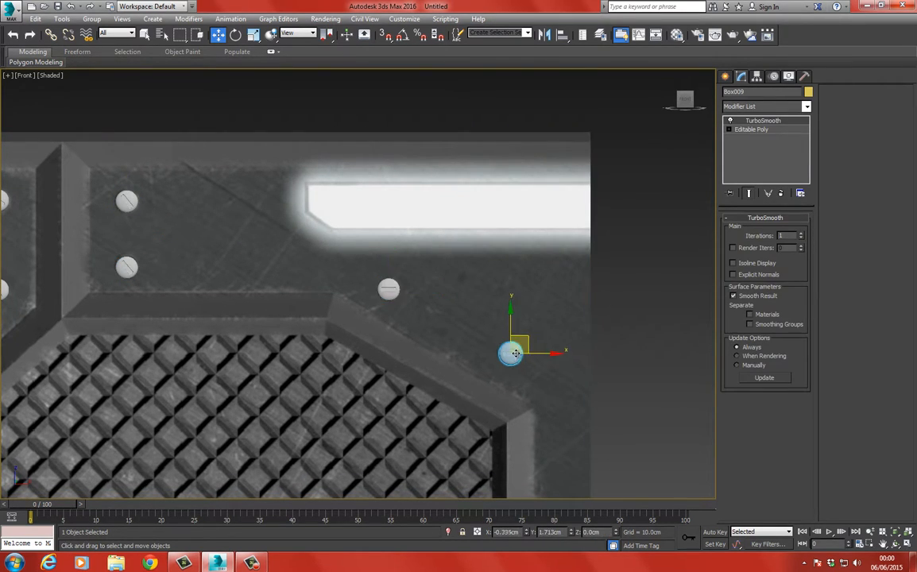
click(236, 35)
click(389, 290)
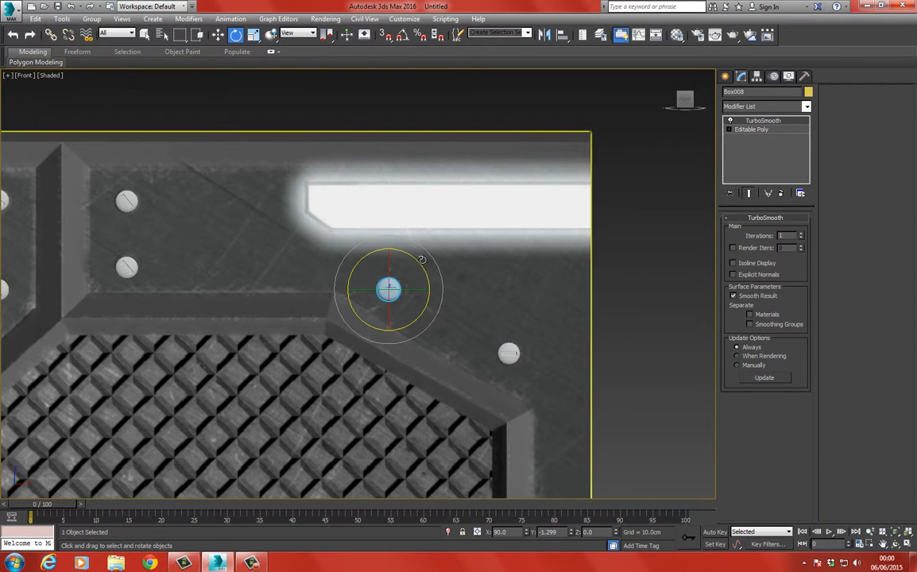
click(512, 350)
drag(523, 318, 551, 399)
- Rotate the two bolts beside the narrow grille strip so their slots tilt, the upper one to about 20.2° in Y
scroll(363, 469, down, 3)
middle_drag(363, 470, 441, 218)
scroll(395, 263, up, 5)
click(349, 249)
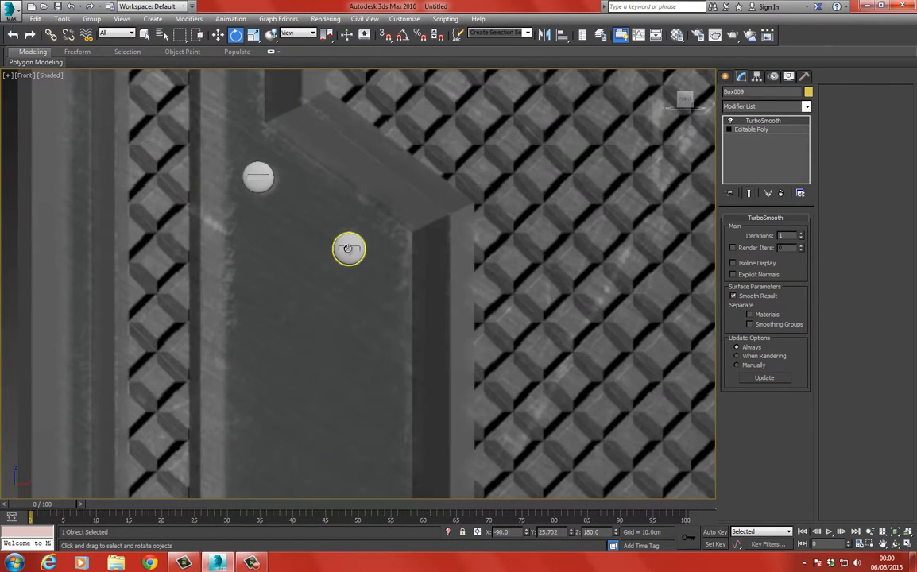
drag(379, 222, 372, 245)
click(258, 177)
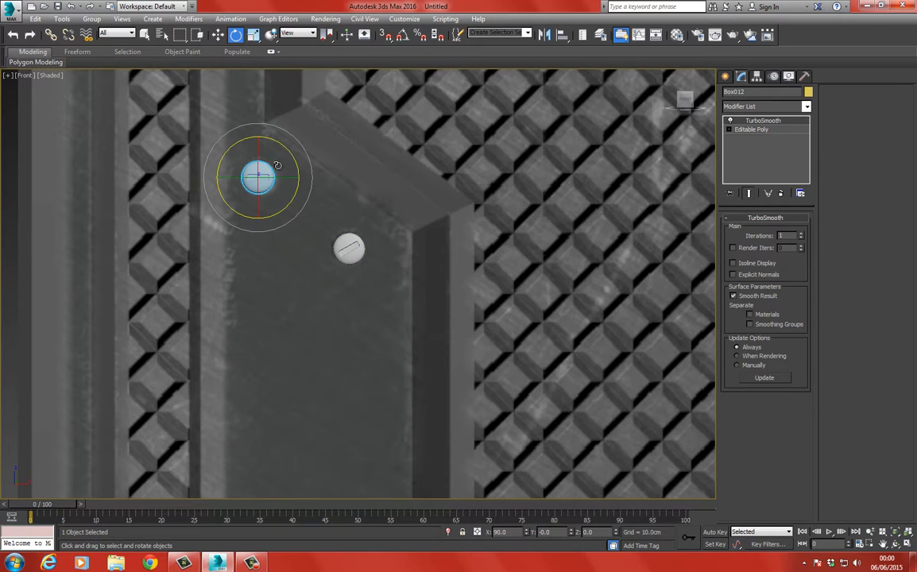
drag(282, 146, 270, 174)
- Move the pair of bolts above the narrow grille strip up together by about 1.6 cm over their holes
middle_drag(257, 239, 259, 316)
scroll(217, 191, down, 3)
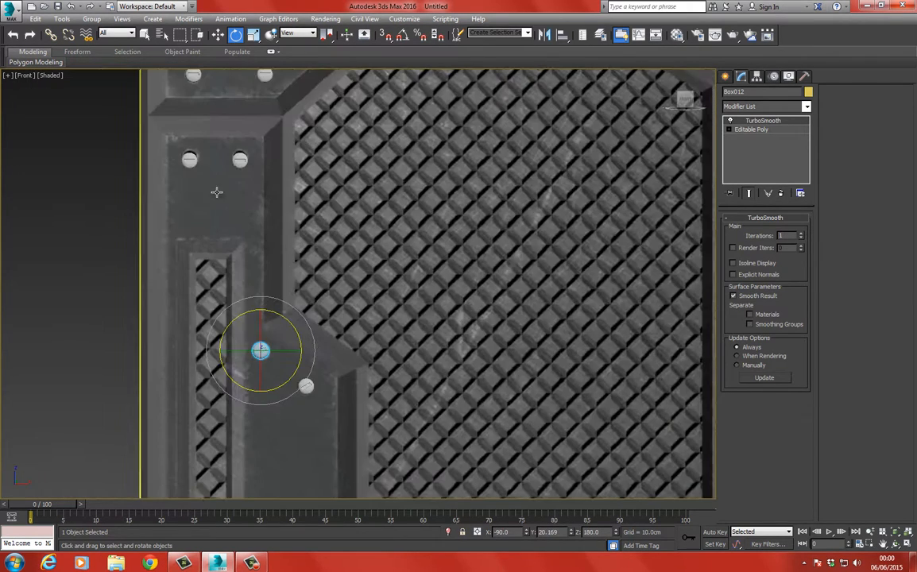
scroll(260, 245, up, 4)
click(196, 198)
ctrl+click(298, 198)
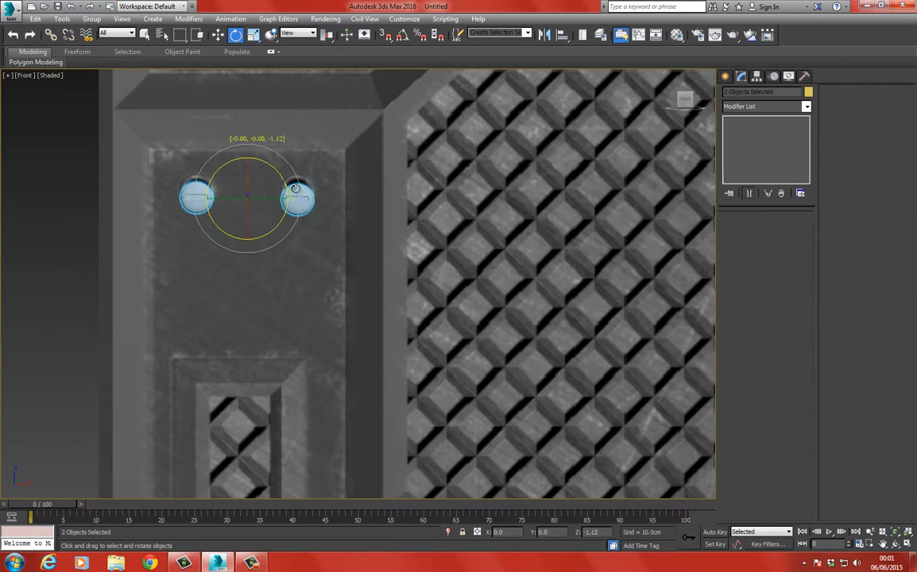
key(w)
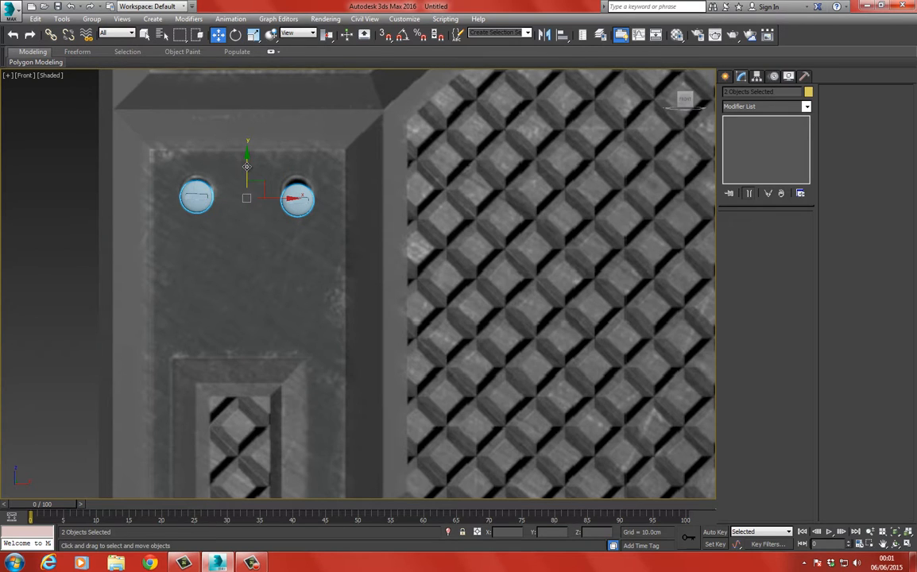
drag(247, 165, 247, 157)
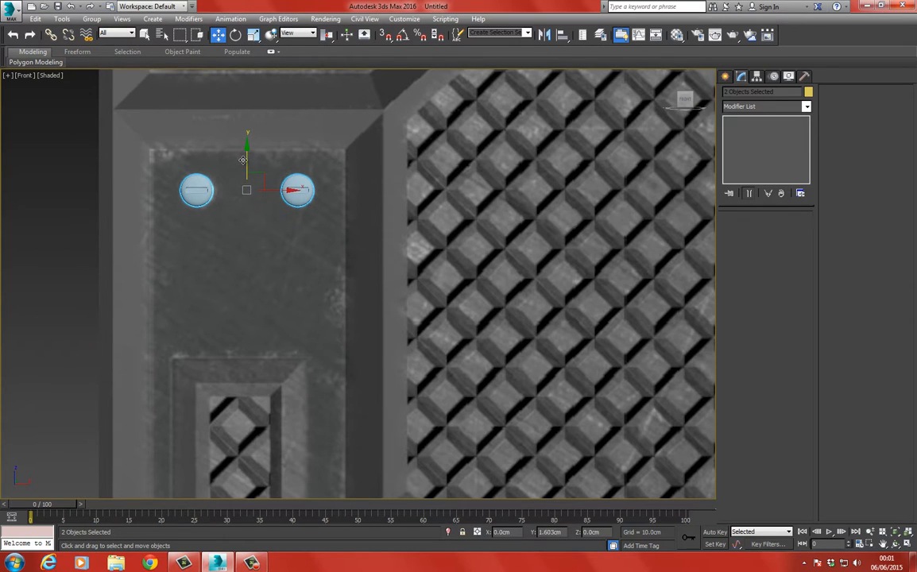
- Rotate that pair's outer bolt to a diagonal slot and its inner bolt to about -70.7° in Y
click(197, 189)
key(e)
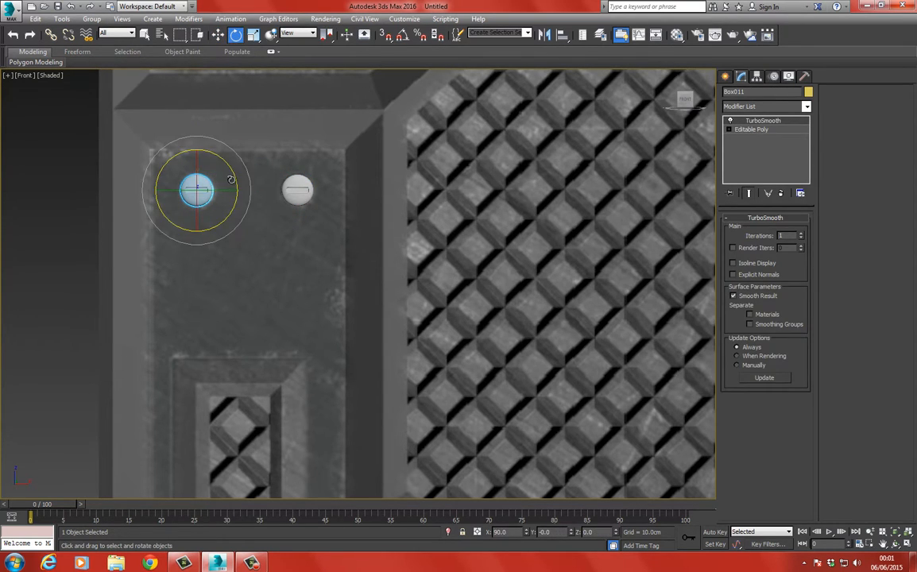
click(297, 191)
drag(303, 155, 299, 75)
- Rotate the upper-left plate's two bottom bolts to different slot angles, the outer one to about -26.4° in Y
scroll(319, 130, down, 3)
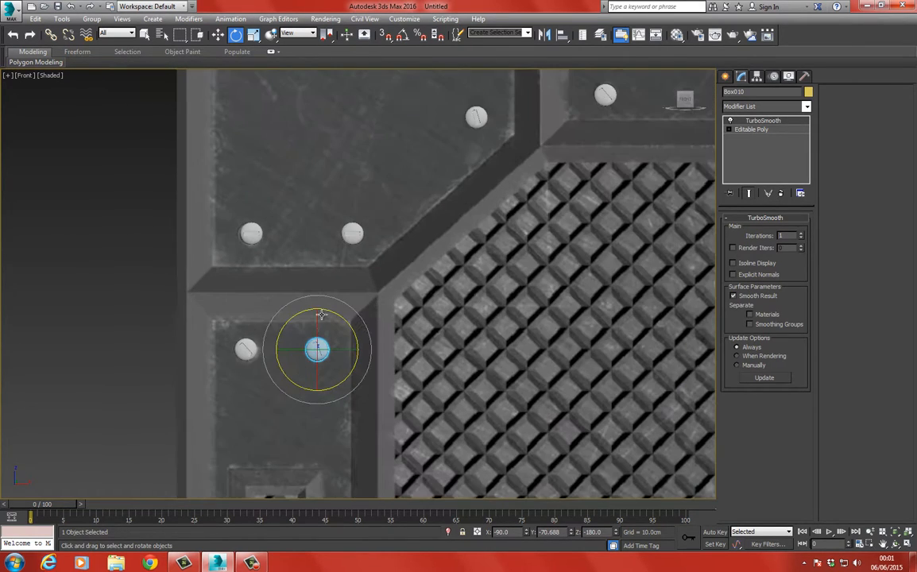
scroll(303, 254, up, 4)
click(390, 239)
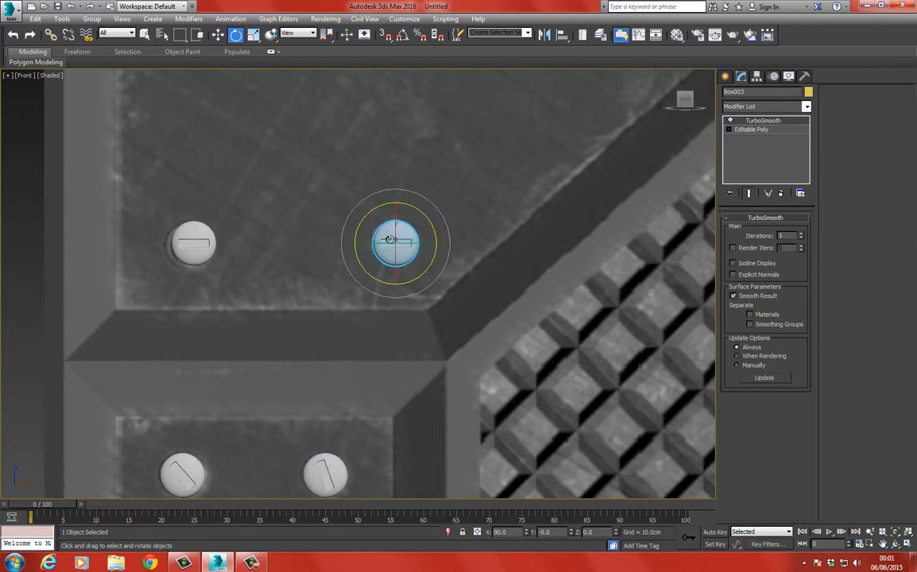
drag(427, 221, 389, 104)
click(193, 241)
drag(232, 225, 229, 186)
- Select all the bolts in the Left view and unhide the wall panel
middle_drag(234, 220, 231, 338)
scroll(232, 343, down, 3)
middle_drag(358, 207, 261, 235)
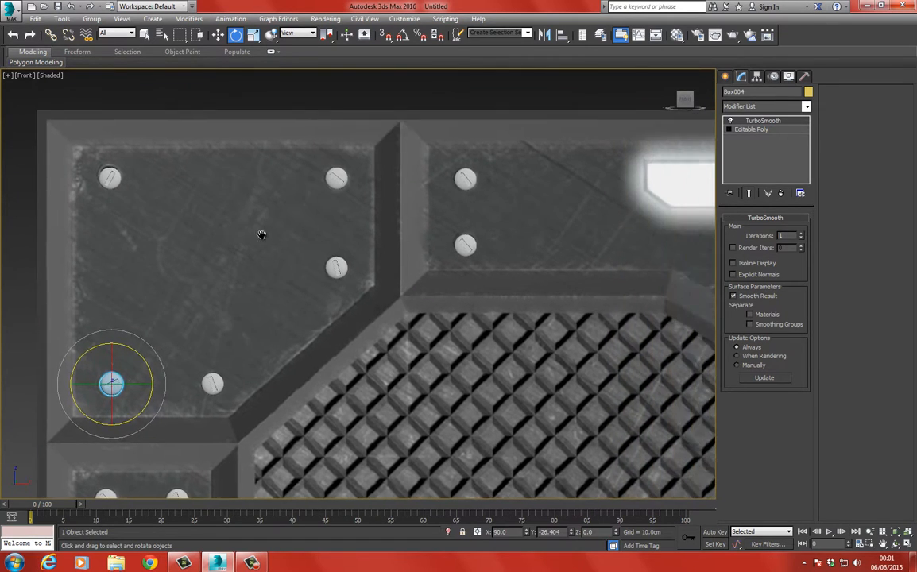
scroll(261, 235, down, 6)
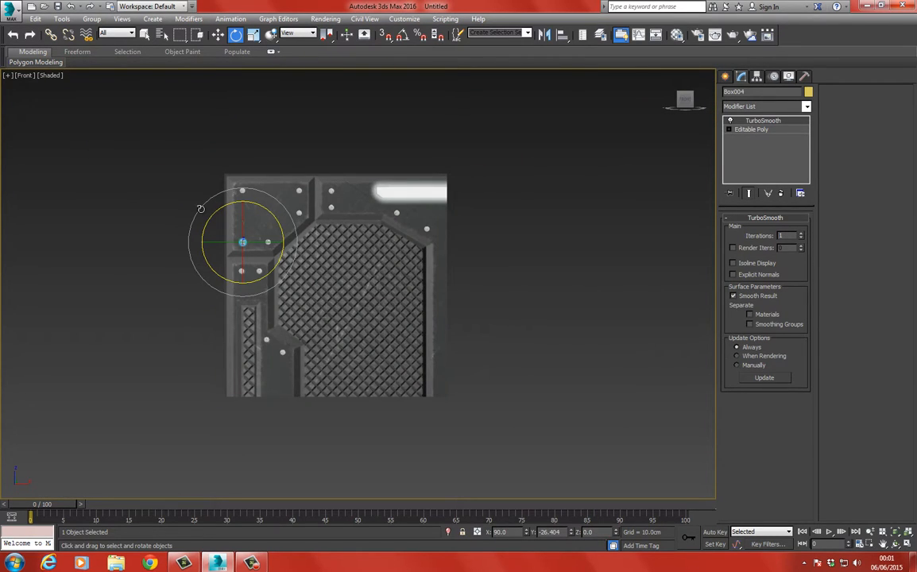
key(l)
middle_drag(297, 226, 223, 276)
scroll(253, 251, down, 10)
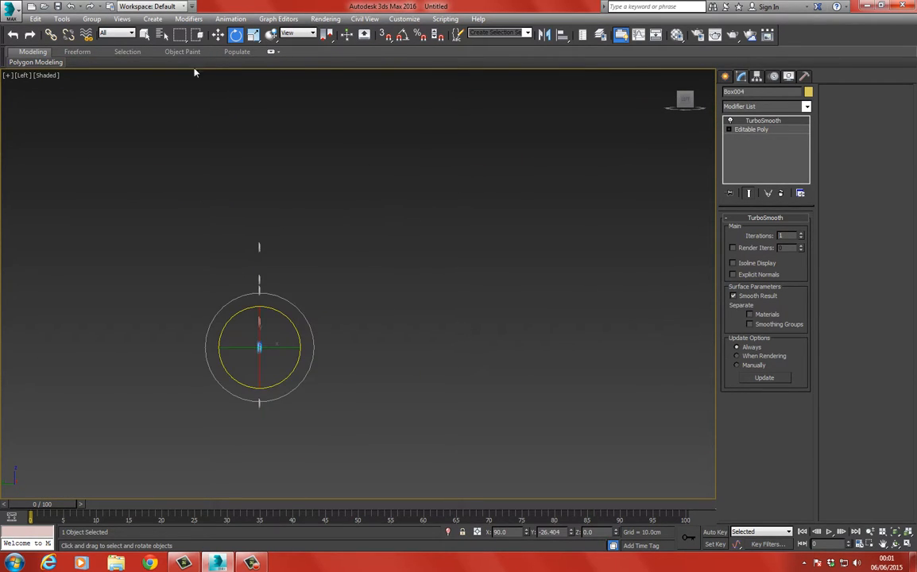
click(218, 35)
drag(217, 463, 217, 463)
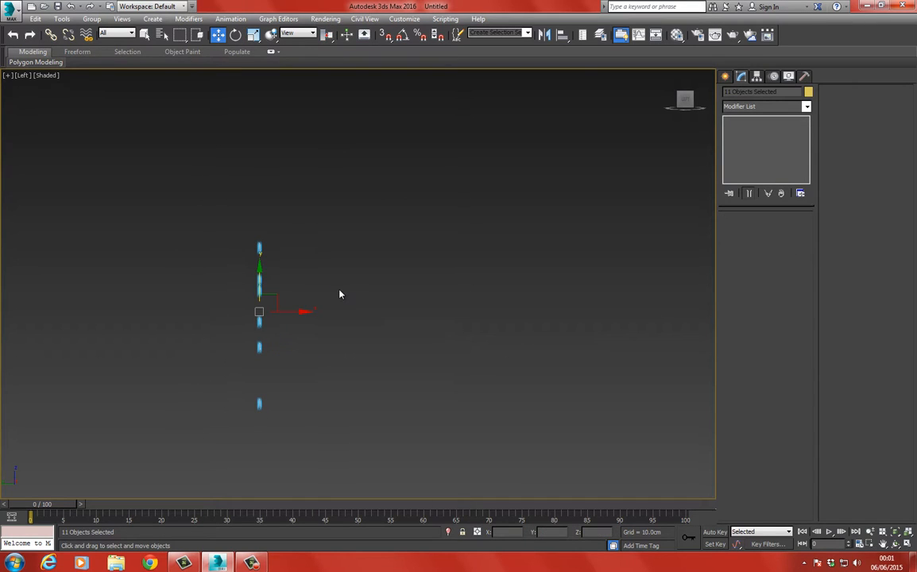
right_click(338, 288)
click(360, 240)
- Move the selected bolts horizontally in the Left view to the wall panel's front face, and switch to the Perspective view
middle_drag(306, 282, 328, 275)
scroll(311, 306, up, 4)
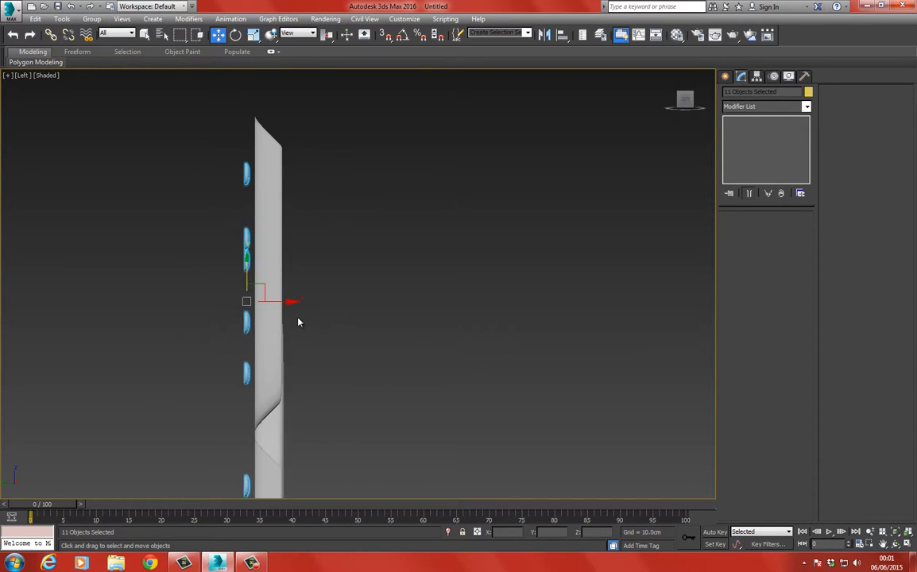
drag(278, 302, 314, 305)
key(p)
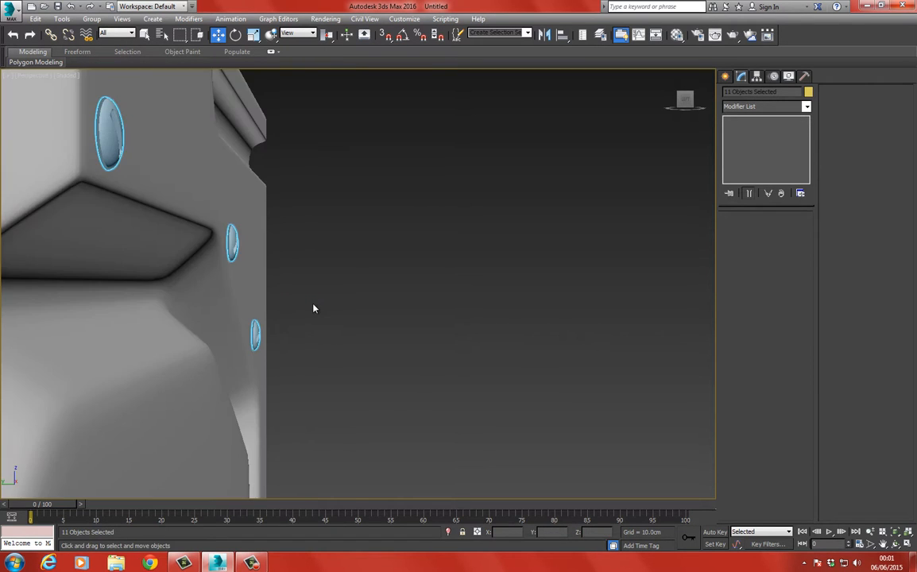
- Adjust the bolts' depth along Y so they sit on the panel's surface, and deselect them
key(z)
alt+middle_drag(295, 333, 169, 297)
click(217, 35)
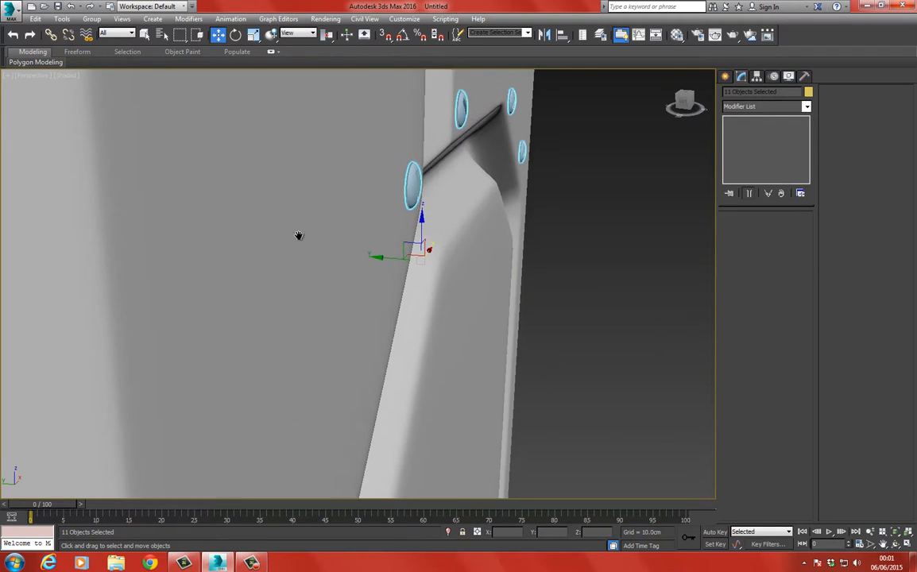
alt+middle_drag(301, 235, 347, 252)
drag(379, 246, 380, 246)
middle_drag(369, 235, 341, 287)
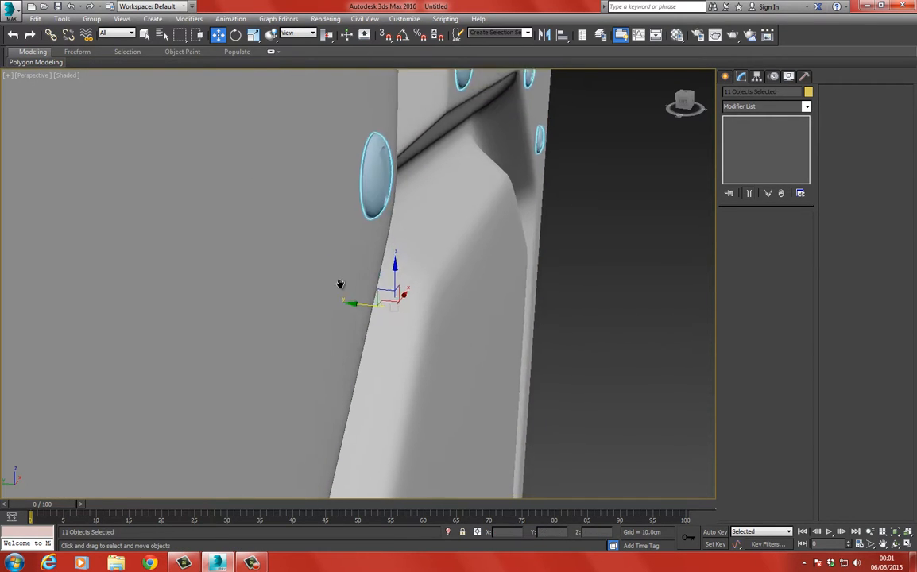
scroll(336, 285, down, 5)
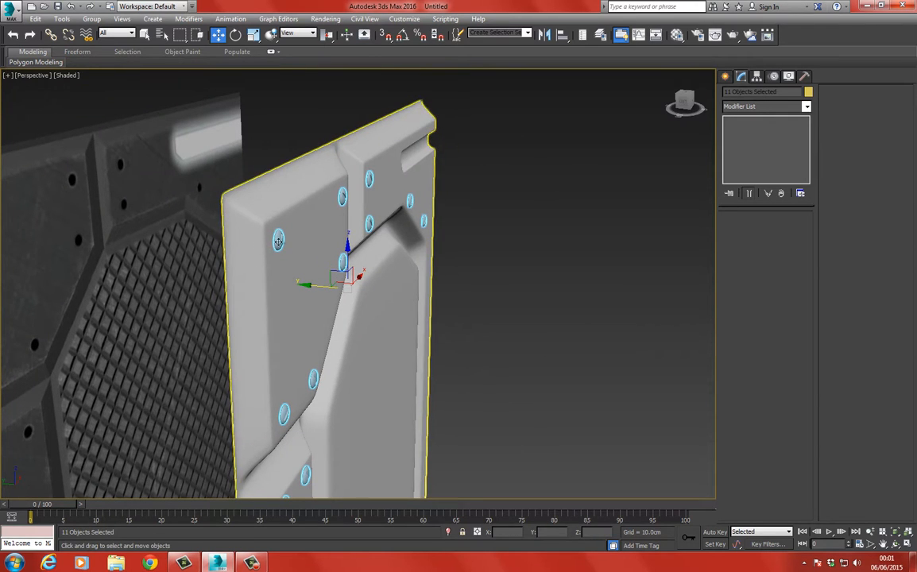
alt+middle_drag(278, 242, 305, 250)
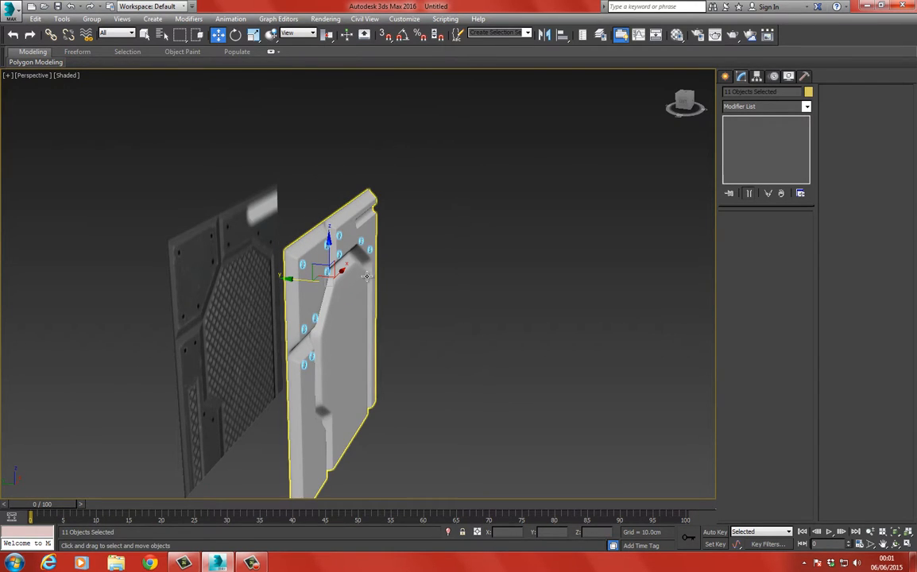
click(416, 250)
- Turn on edged faces for the wall panel and examine its smoothed mesh and bolts, also in wireframe
scroll(329, 238, up, 5)
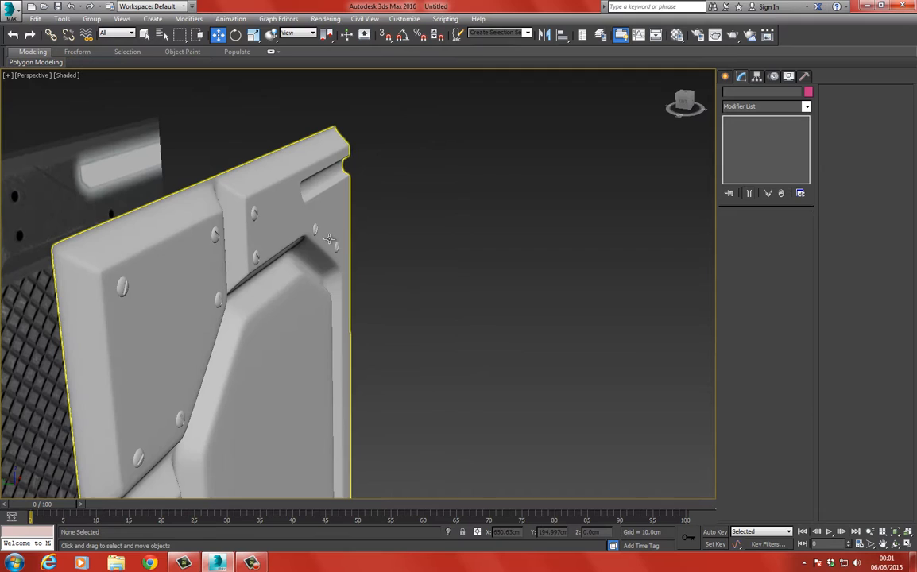
click(299, 201)
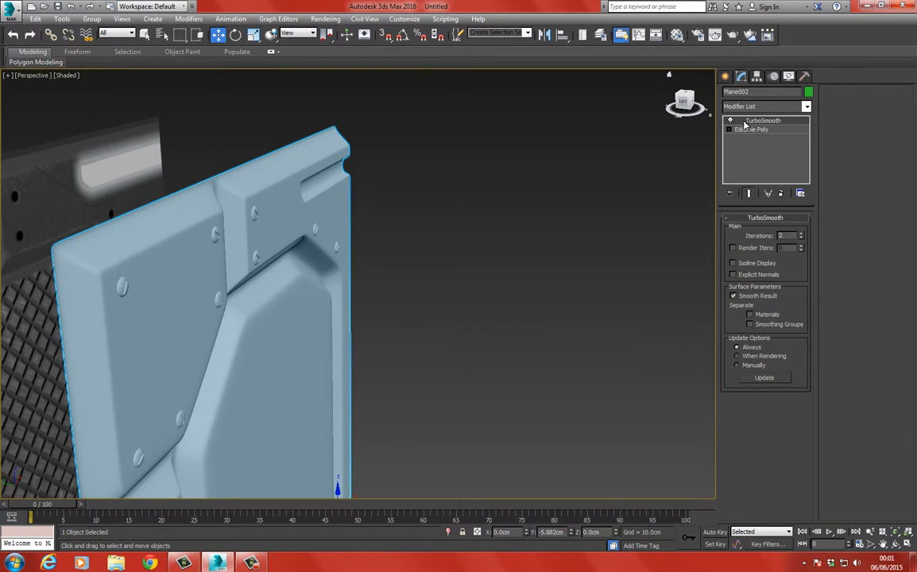
alt+middle_drag(352, 254, 421, 232)
key(F4)
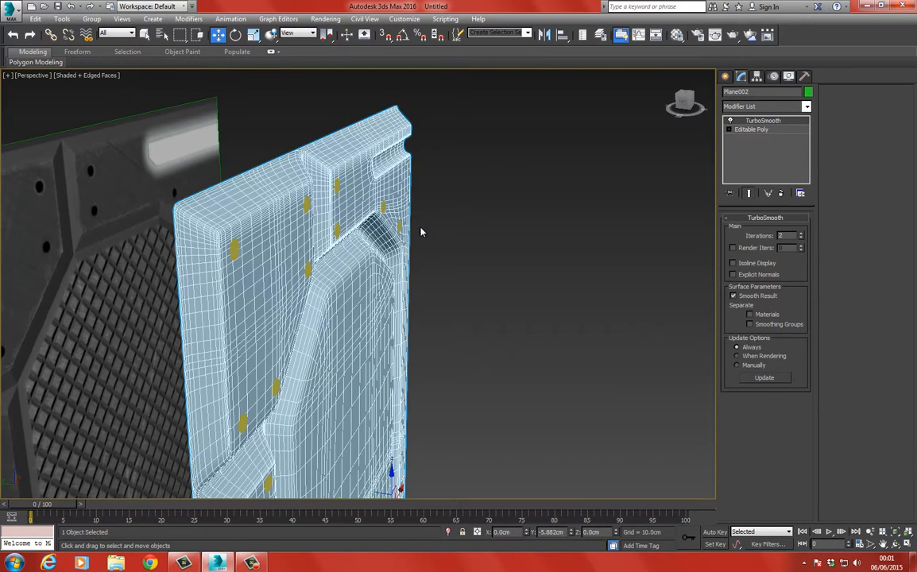
key(F3)
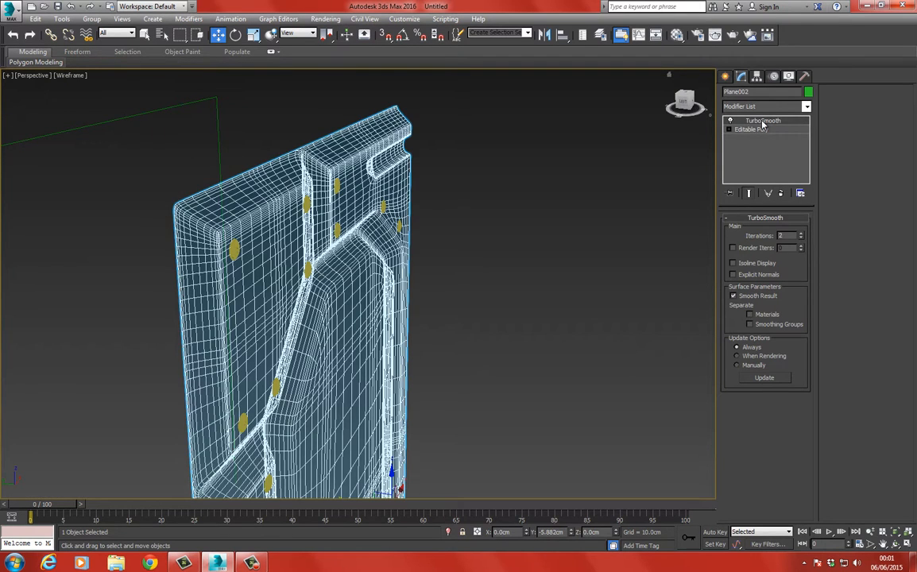
click(543, 217)
middle_drag(434, 253, 442, 223)
scroll(442, 223, down, 3)
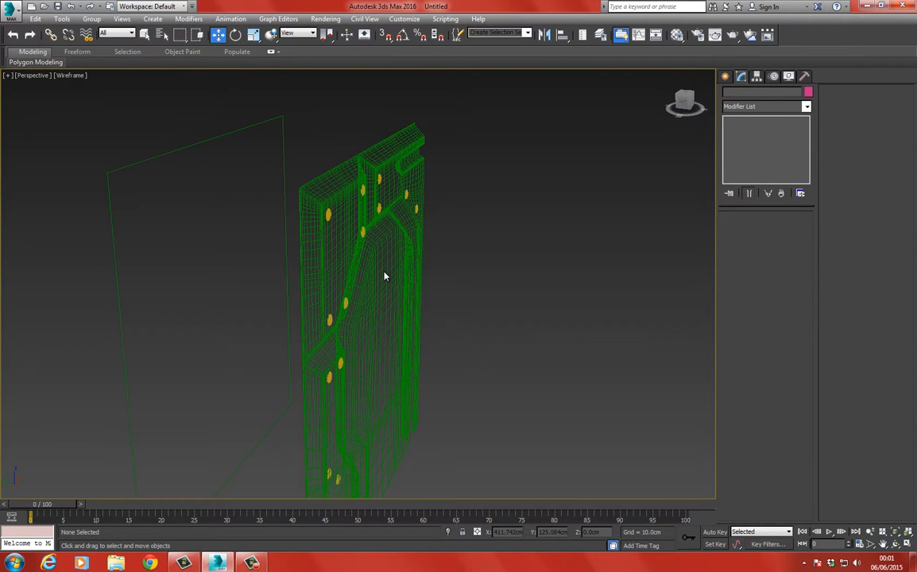
alt+middle_drag(385, 275, 381, 268)
click(365, 267)
- Hide the wall panel in the shaded Front view and select the upper-left plate's bolt just above its angled edge
key(f)
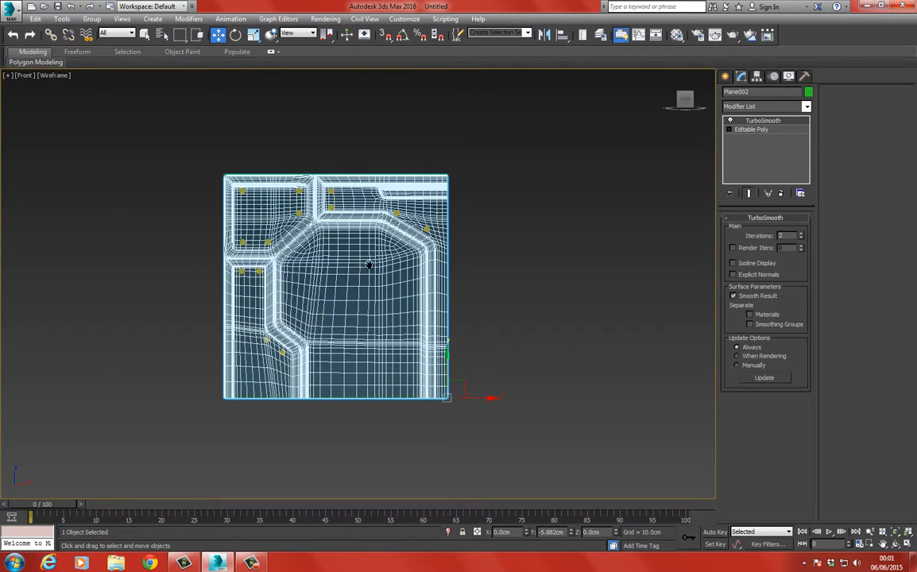
scroll(373, 278, up, 6)
key(F3)
middle_drag(306, 231, 312, 268)
right_click(312, 266)
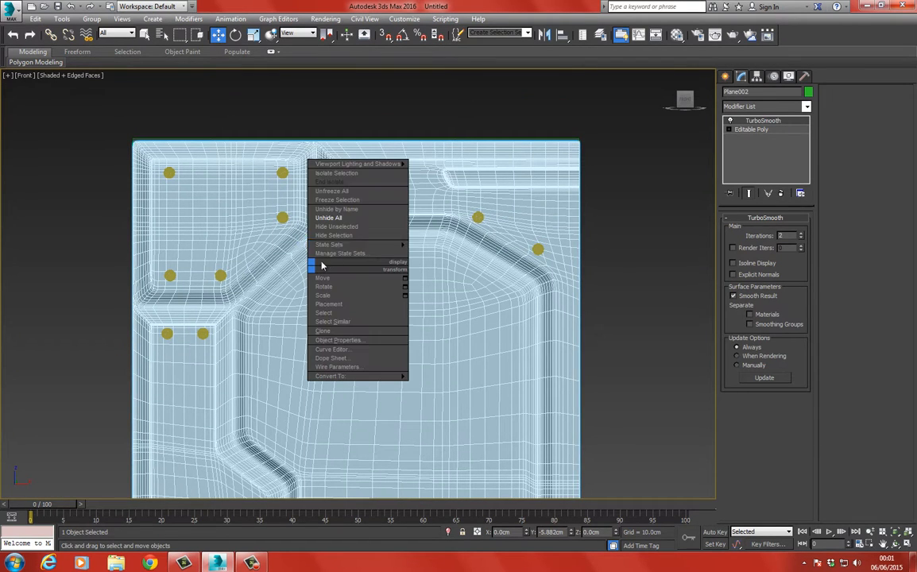
click(348, 236)
click(283, 216)
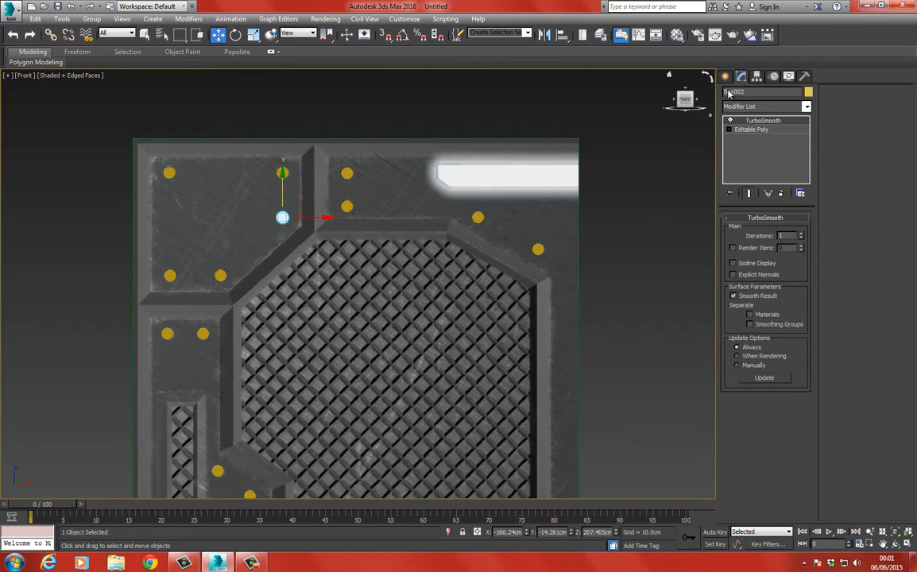
- Convert the selected bolt to an Editable Poly and attach all the other bolts across the panel to it
right_click(283, 217)
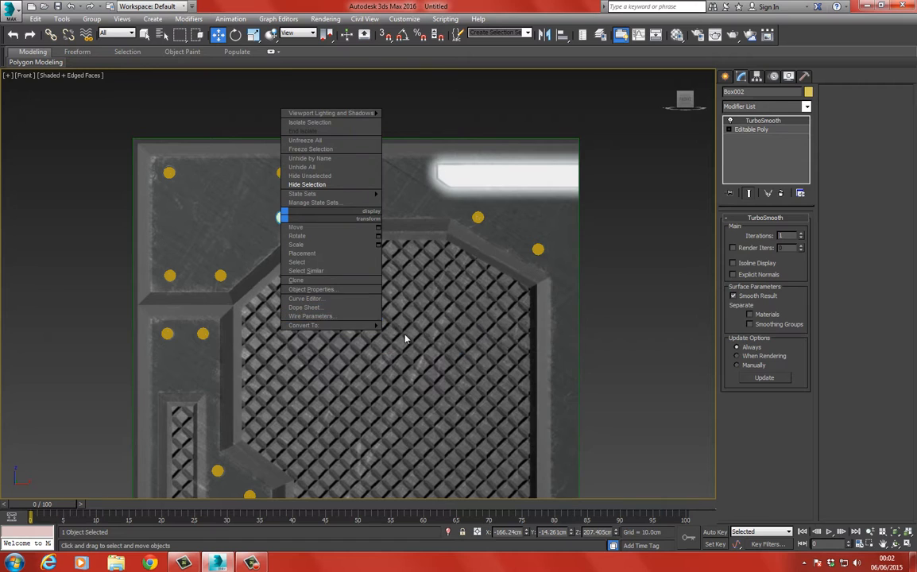
mouse_move(365, 325)
click(410, 334)
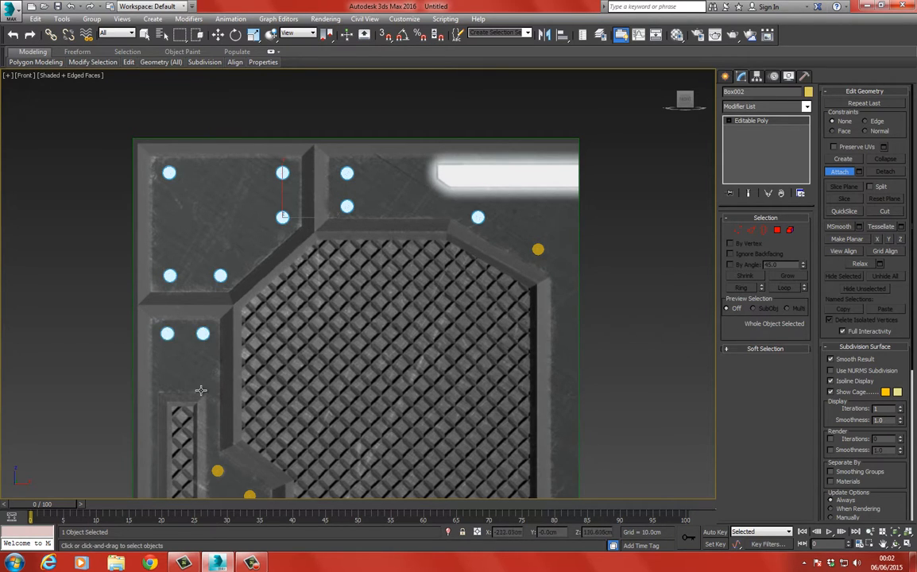
middle_drag(201, 390, 221, 214)
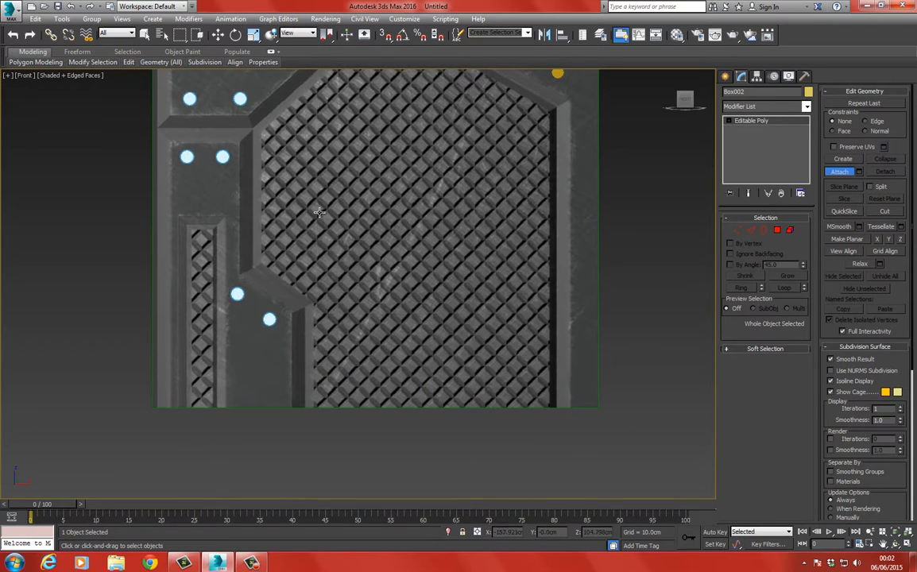
middle_drag(558, 73, 498, 257)
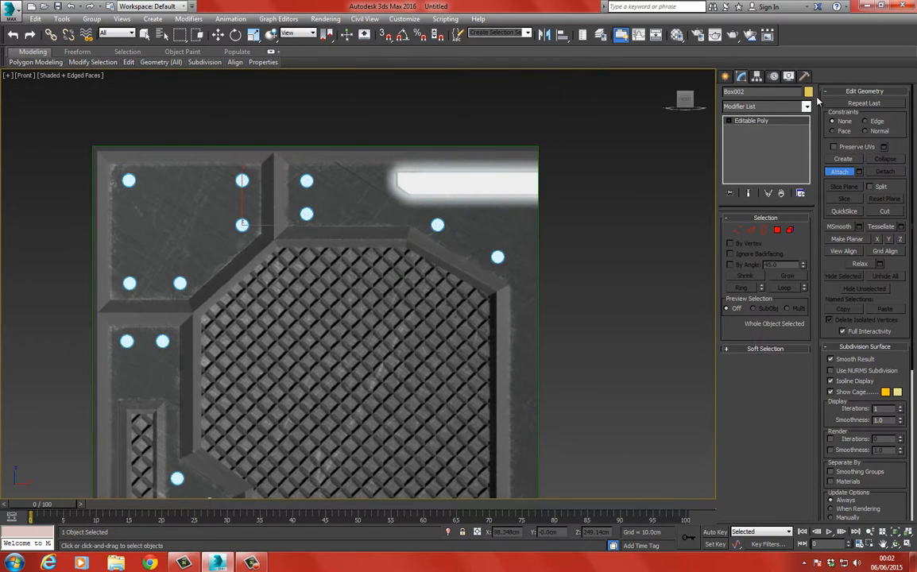
- Move only the combined bolts' pivot to X 0 on the panel's inner edge, and leave pivot editing
click(741, 75)
click(765, 146)
key(w)
middle_drag(442, 497, 421, 429)
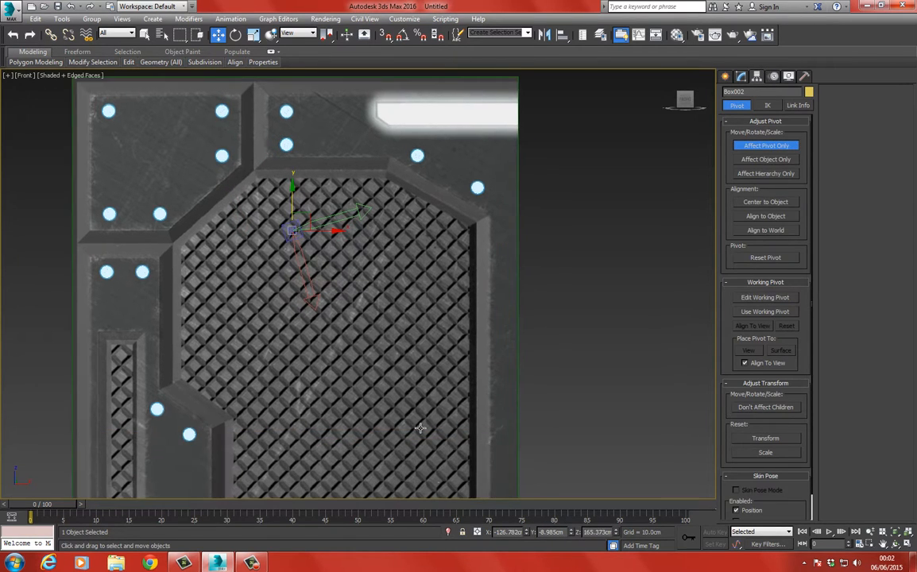
right_click(528, 533)
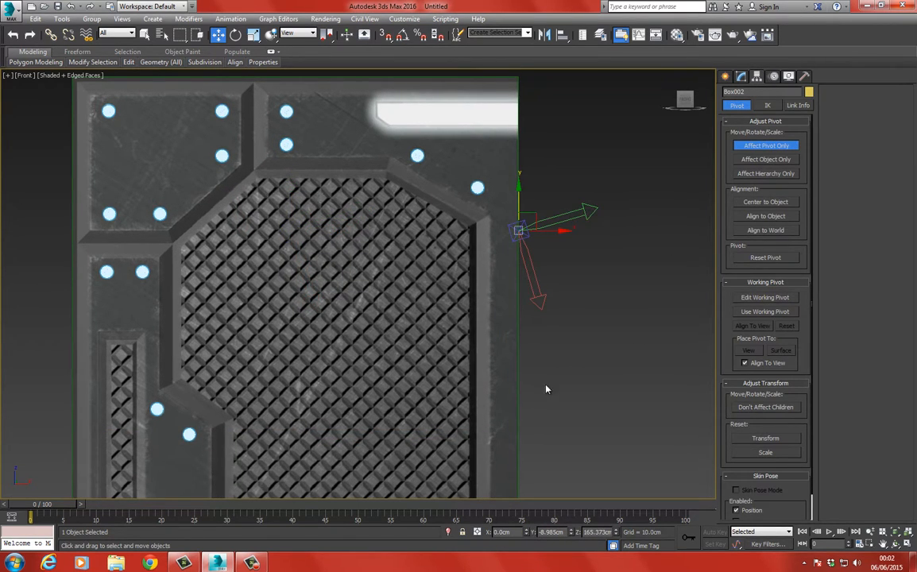
click(774, 147)
- Apply Reset XForm to the combined bolts and collapse them to an Editable Poly
click(805, 77)
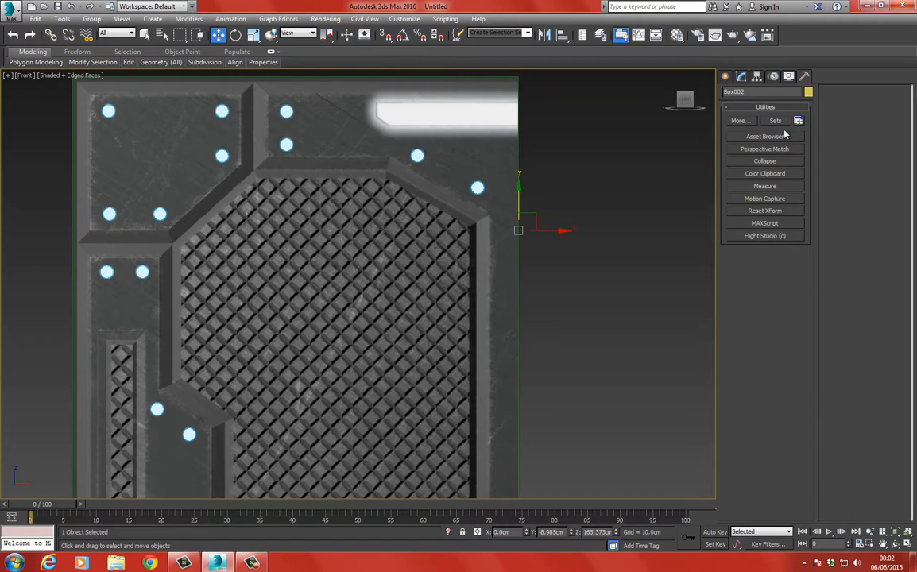
click(783, 213)
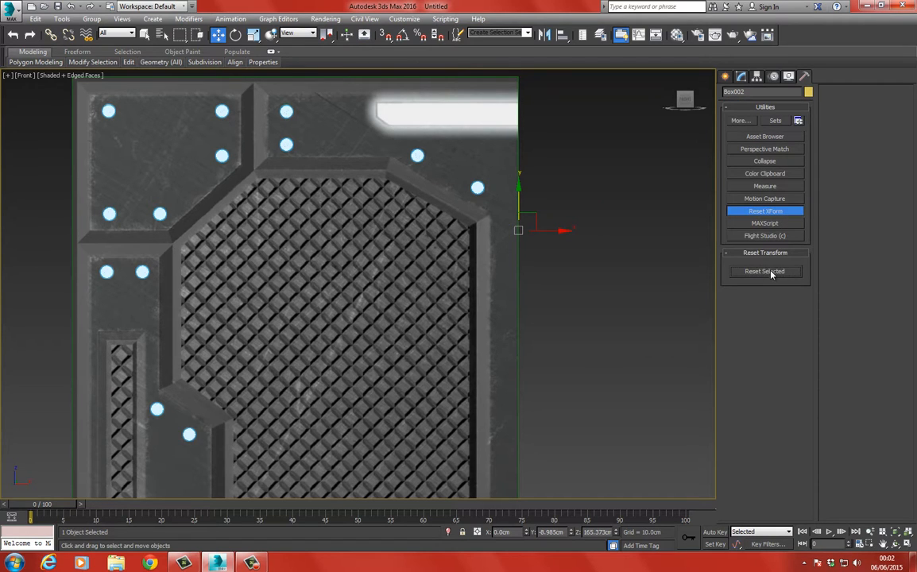
click(743, 78)
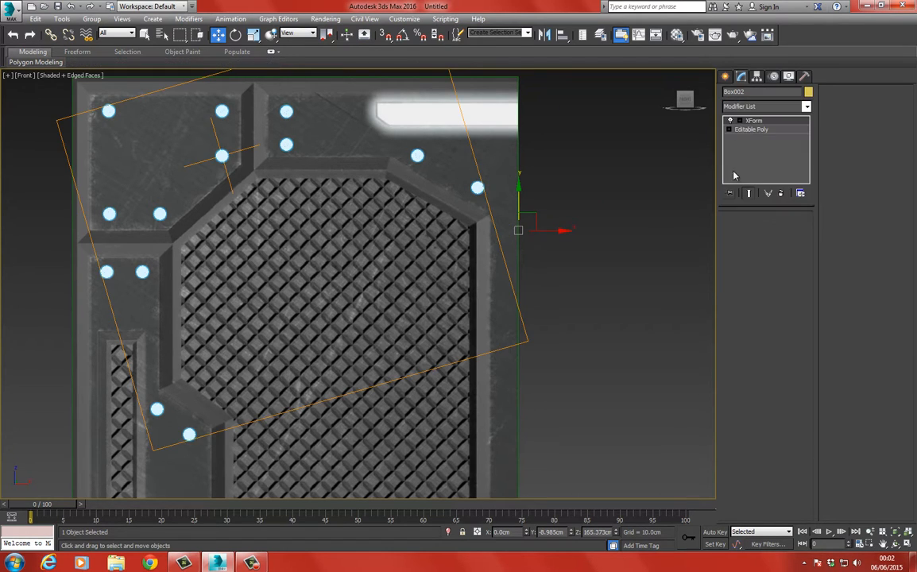
right_click(554, 205)
mouse_move(613, 307)
click(675, 320)
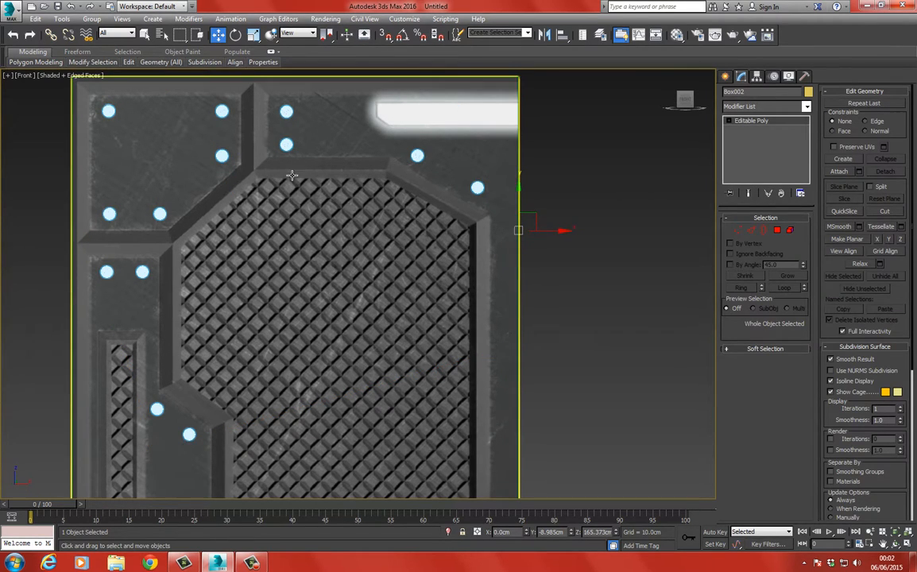
- Unhide all objects, select the wall panel and cut its TurboSmooth modifier
middle_drag(257, 167, 266, 219)
click(596, 180)
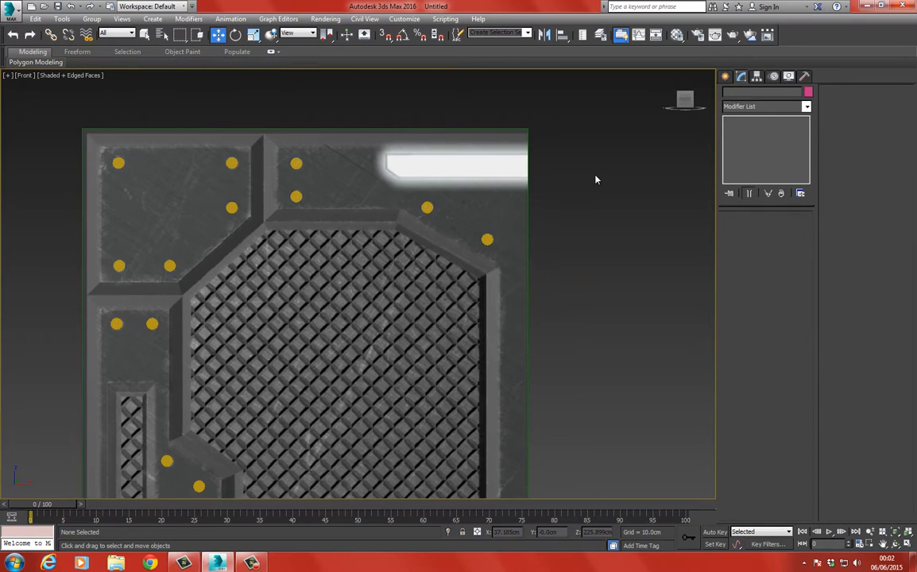
right_click(595, 179)
click(620, 124)
click(475, 199)
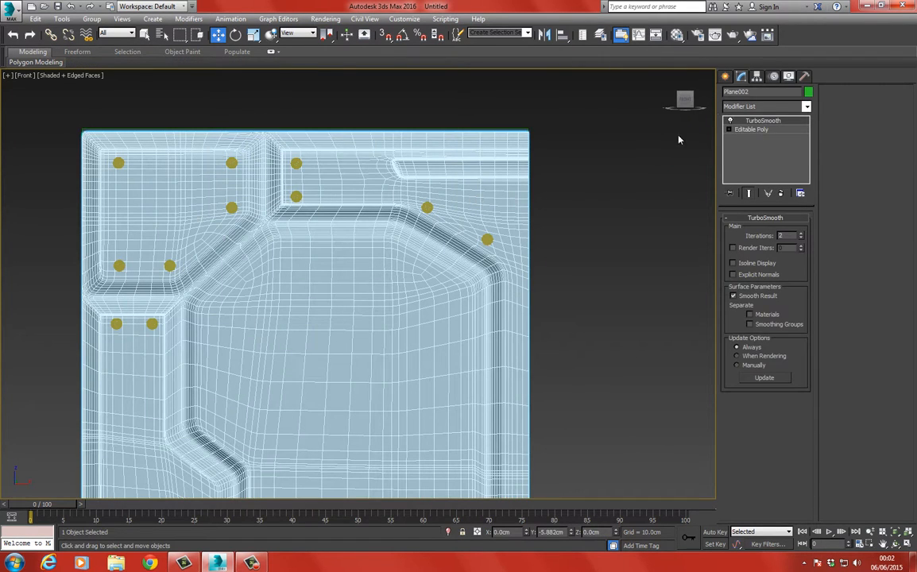
right_click(767, 129)
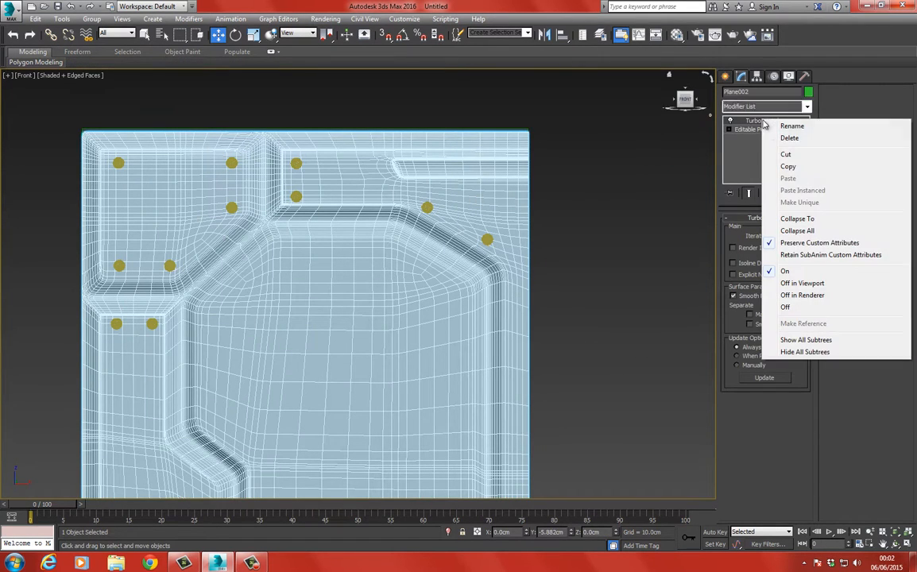
click(787, 155)
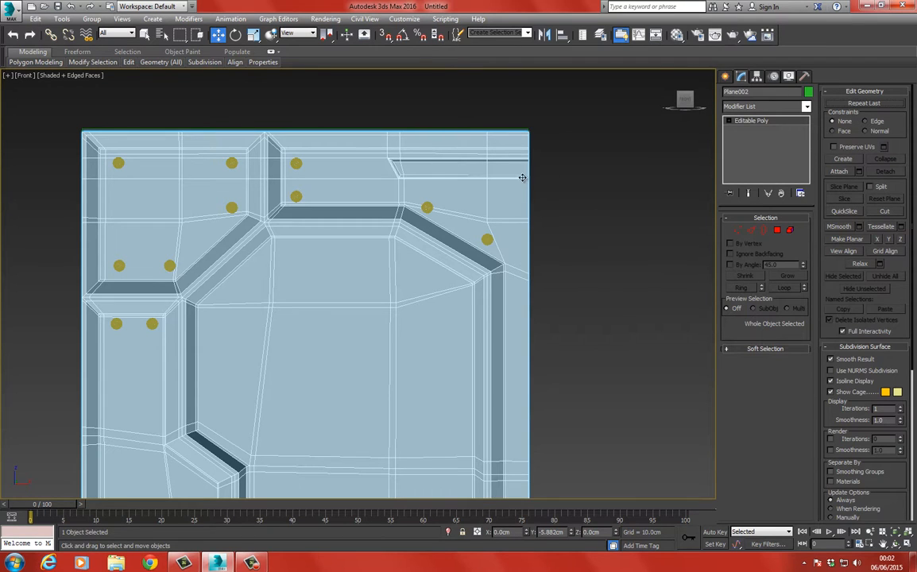
- Add a Symmetry modifier to the wall panel with Y as the mirror axis
click(779, 106)
key(s)
key(s)
key(s)
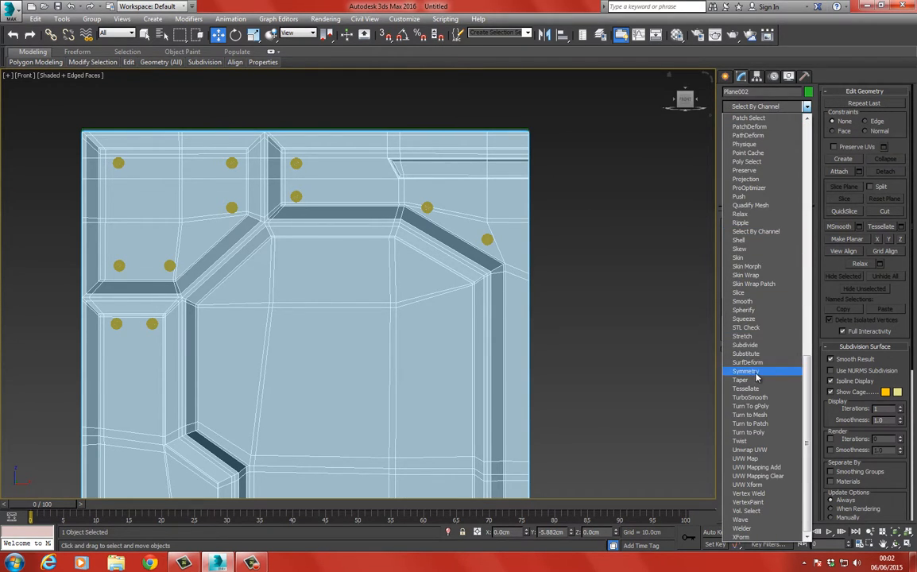
click(756, 373)
middle_drag(608, 259, 542, 188)
scroll(541, 185, down, 3)
middle_drag(494, 270, 491, 261)
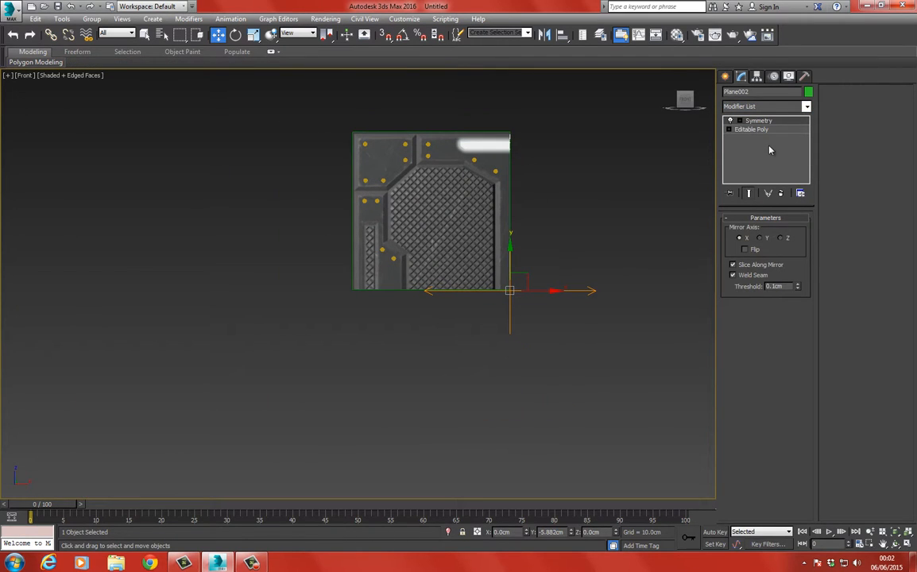
click(761, 239)
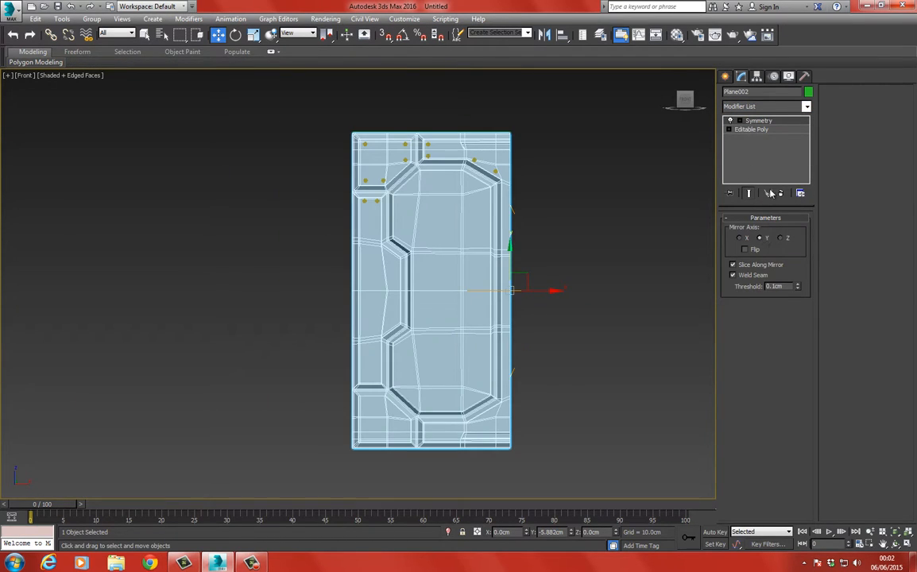
- Add a second Symmetry modifier to the wall panel, mirrored on X with Flip enabled, and paste TurboSmooth on top
click(777, 109)
scroll(769, 243, down, 10)
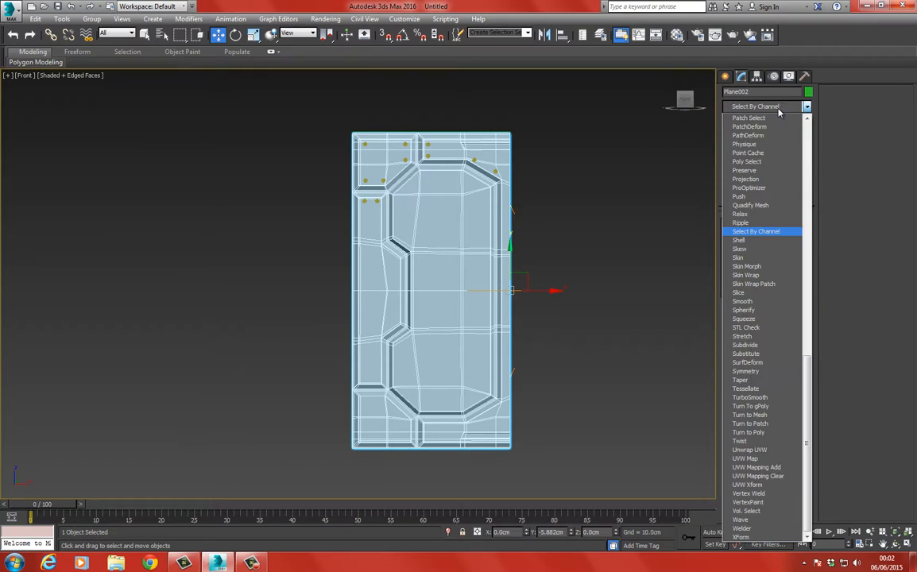
click(747, 372)
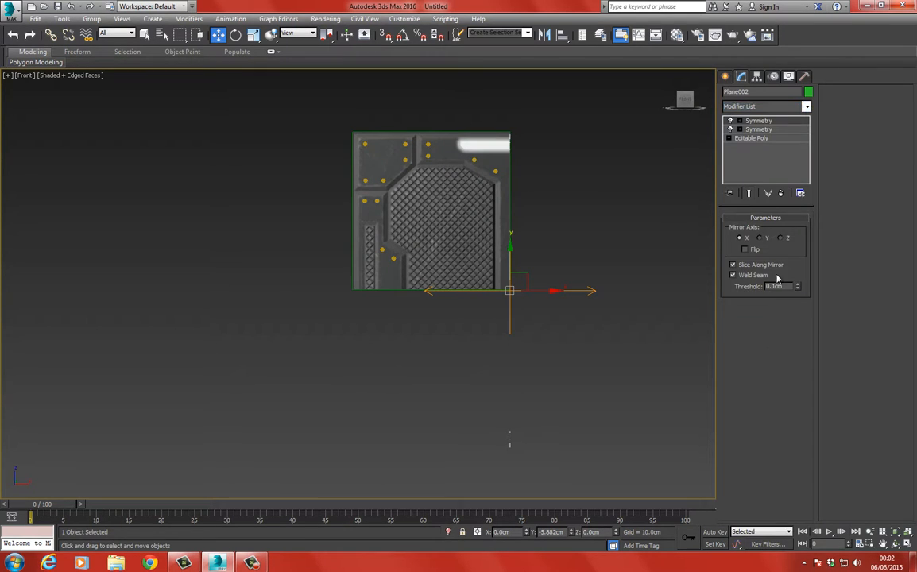
click(783, 241)
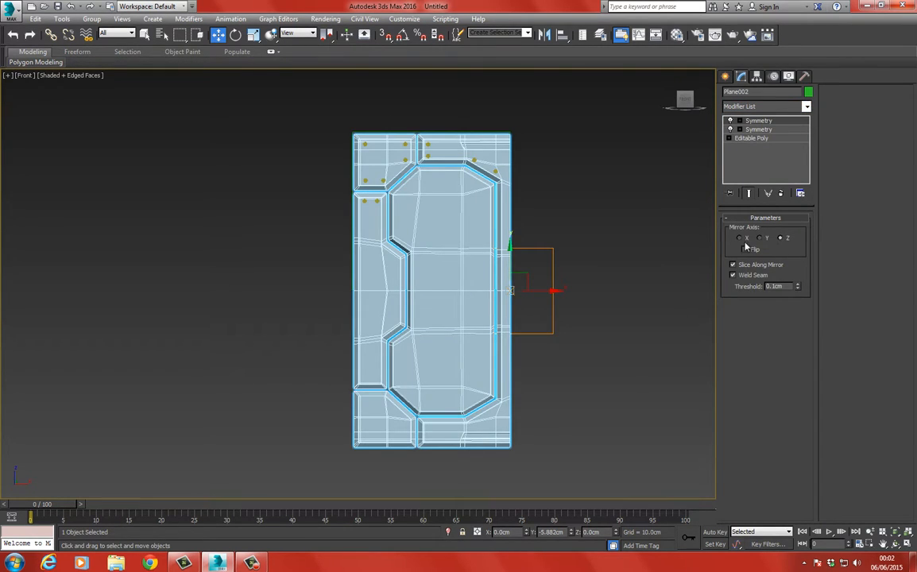
click(739, 238)
click(746, 250)
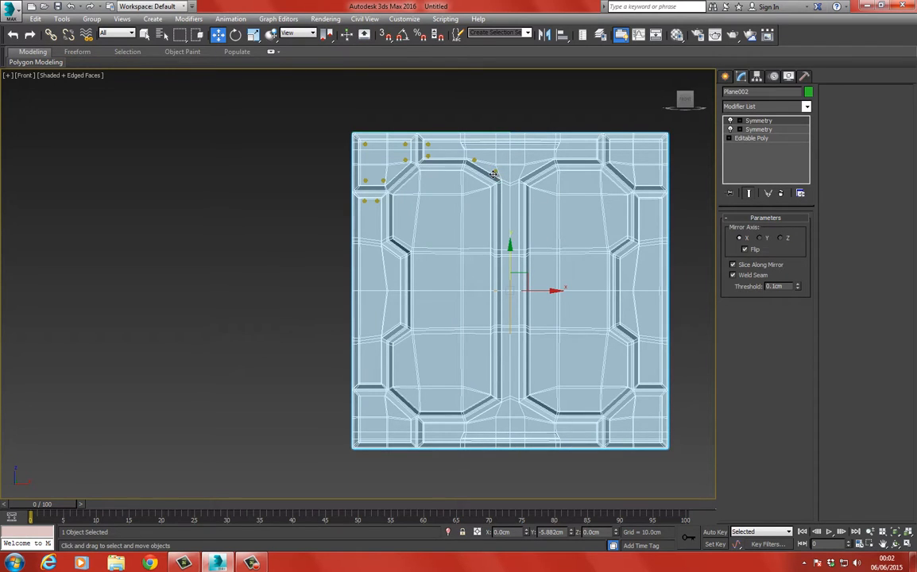
right_click(765, 123)
click(803, 179)
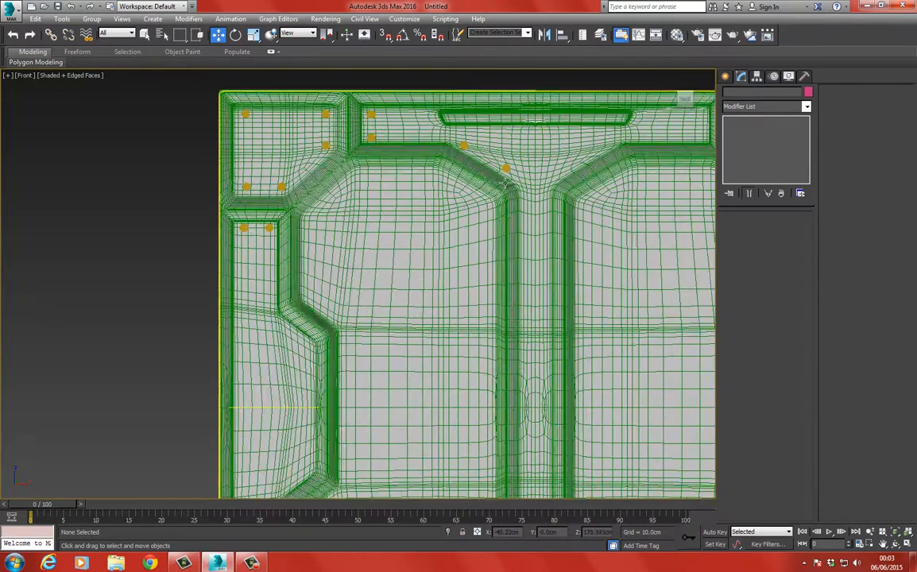
- Select the combined bolts, centre their pivot to the object, and set the pivot's X, Y and Z to 0
scroll(462, 146, up, 2)
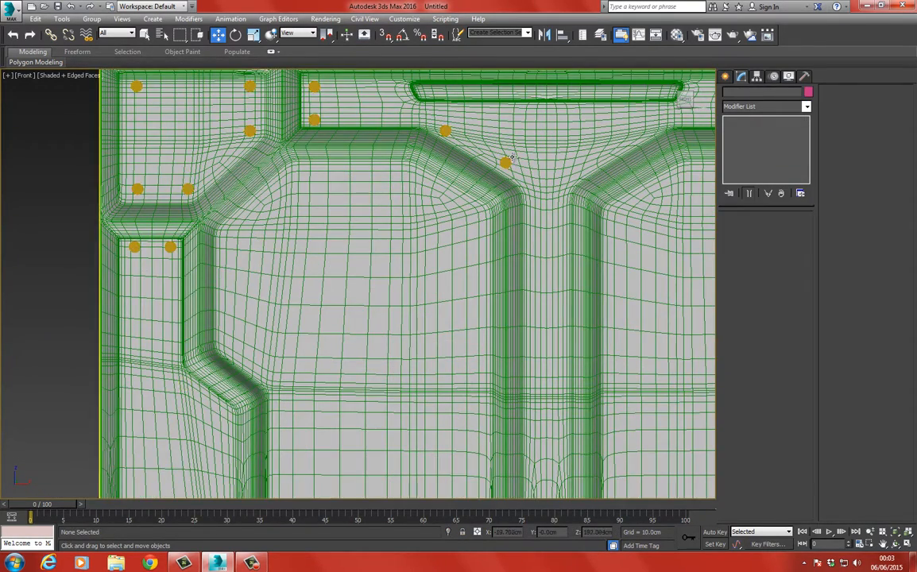
click(461, 146)
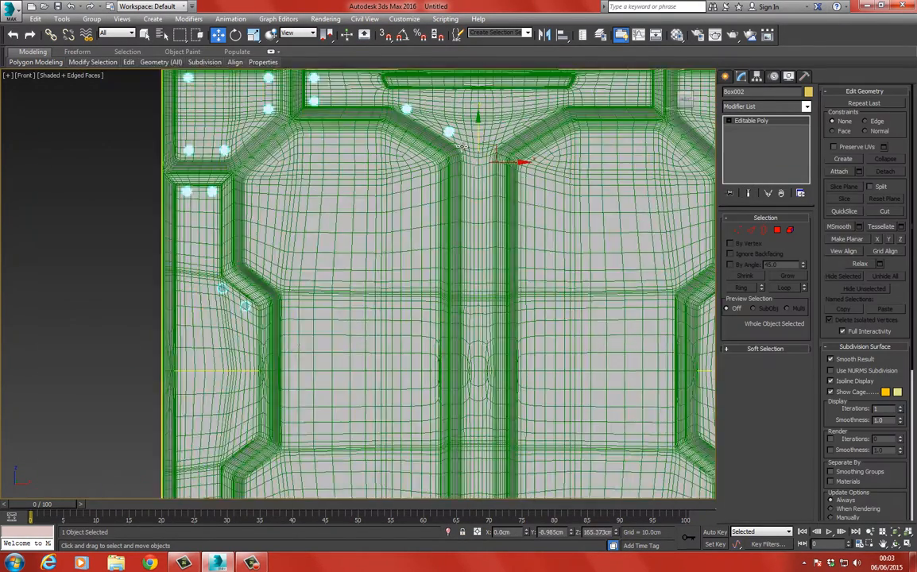
scroll(462, 146, down, 2)
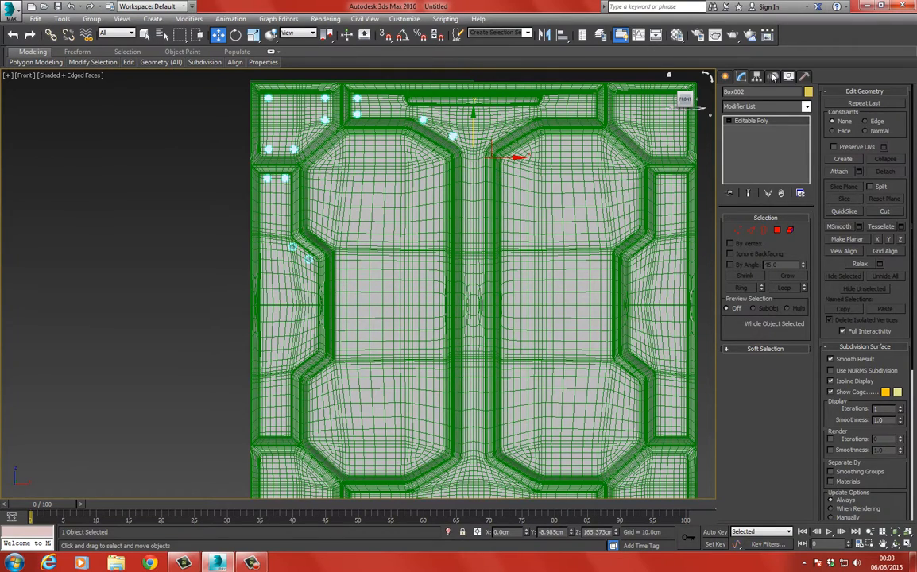
click(757, 75)
click(765, 146)
click(758, 203)
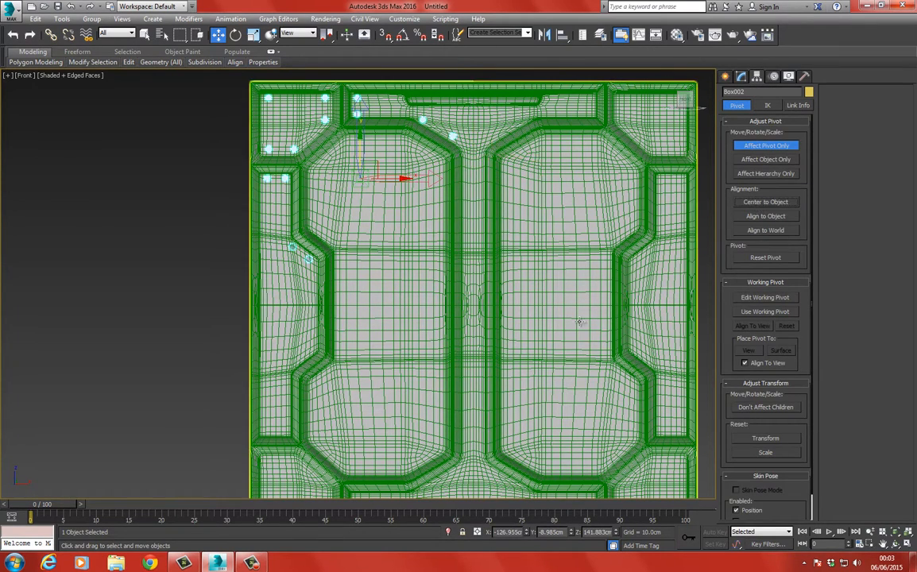
right_click(527, 534)
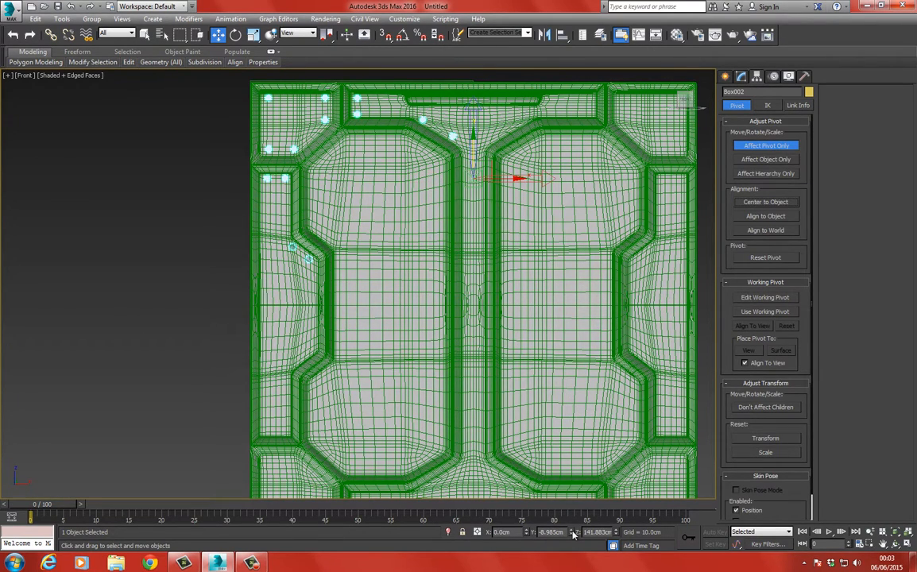
right_click(616, 532)
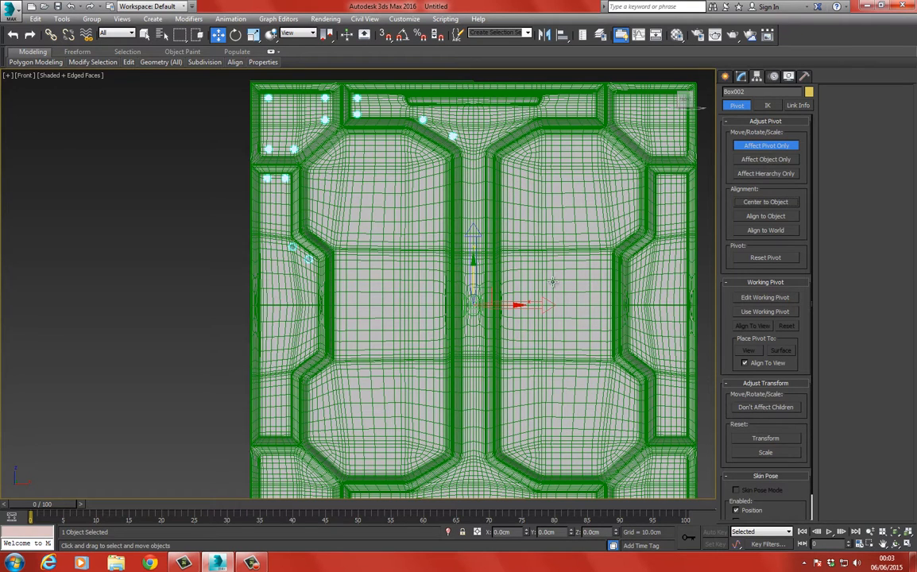
- Add a Symmetry modifier to the bolts with Z as the mirror axis, checking it in wireframe
click(740, 75)
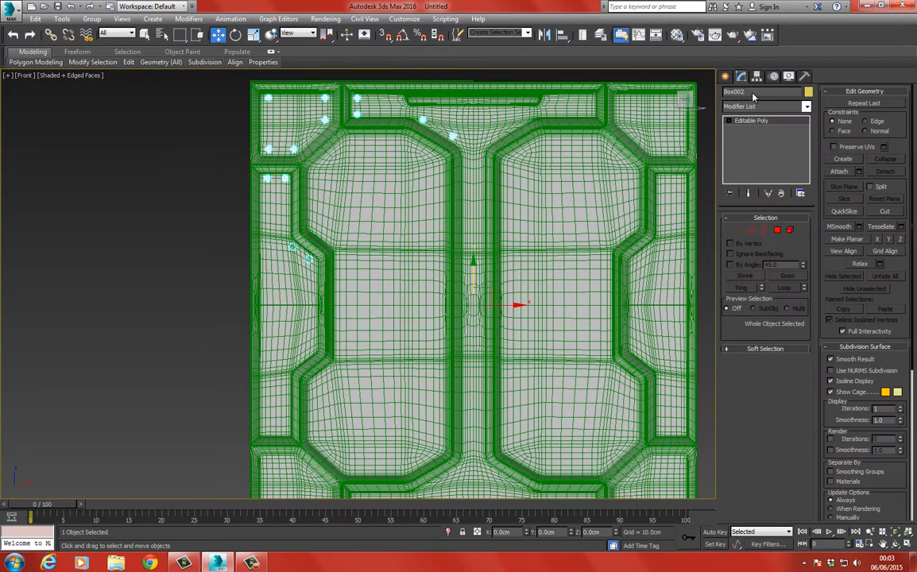
click(764, 106)
scroll(767, 318, down, 10)
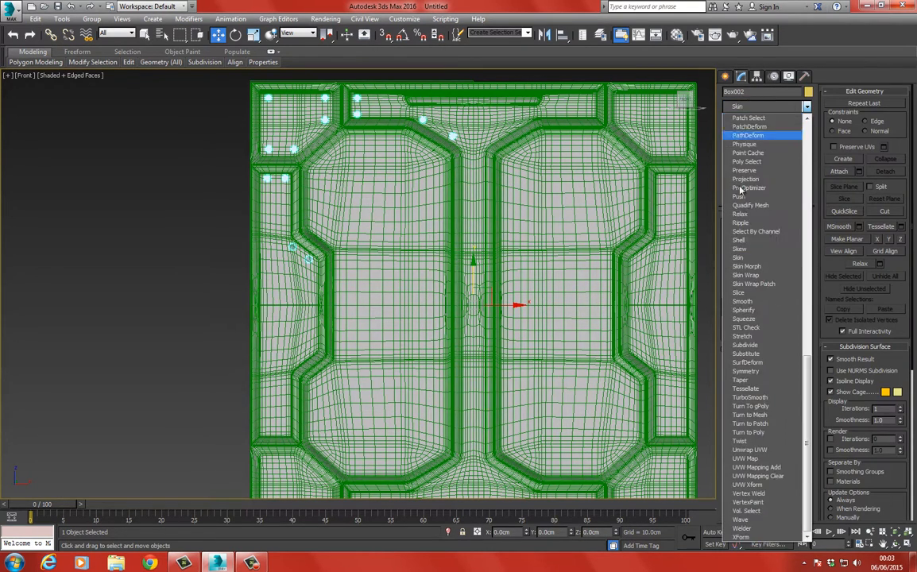
click(770, 371)
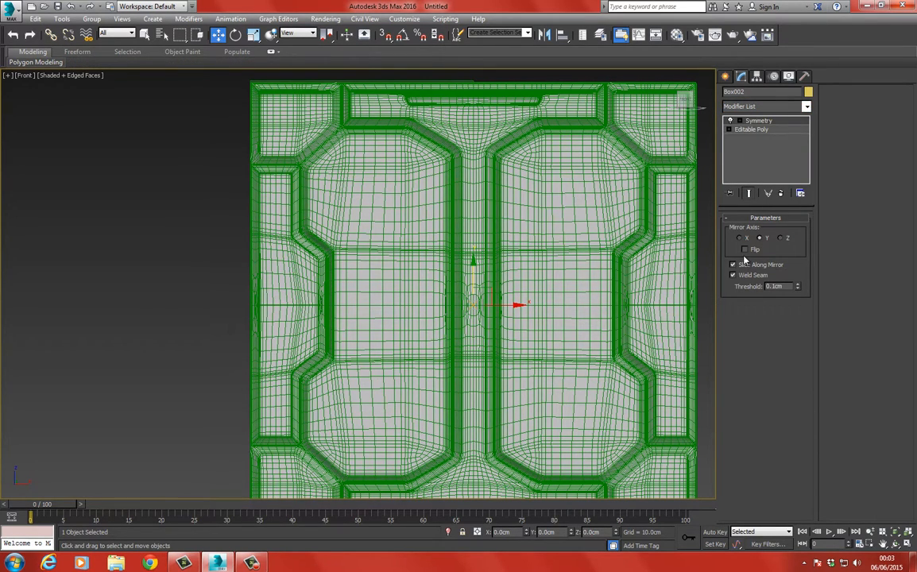
key(F3)
mouse_move(525, 297)
middle_down()
mouse_move(498, 263)
mouse_move(492, 291)
middle_up()
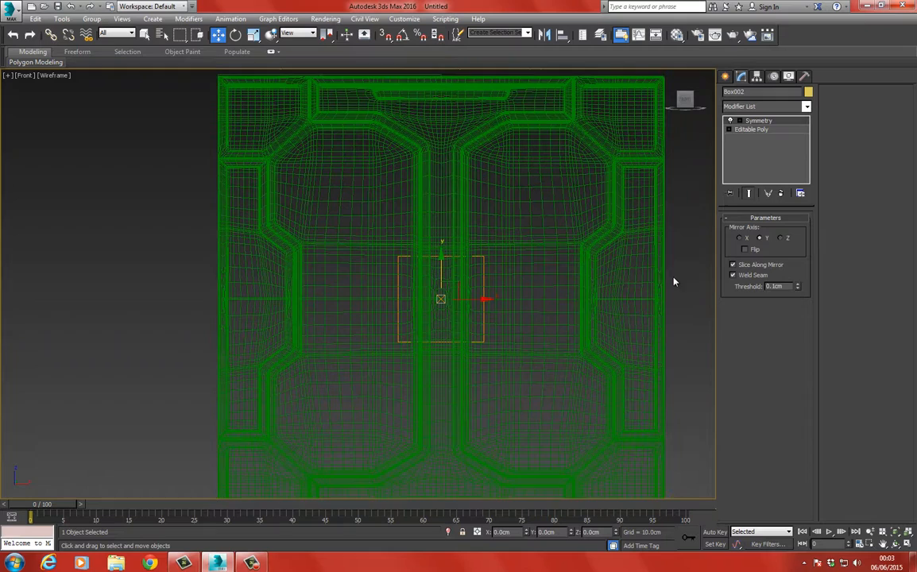
click(782, 239)
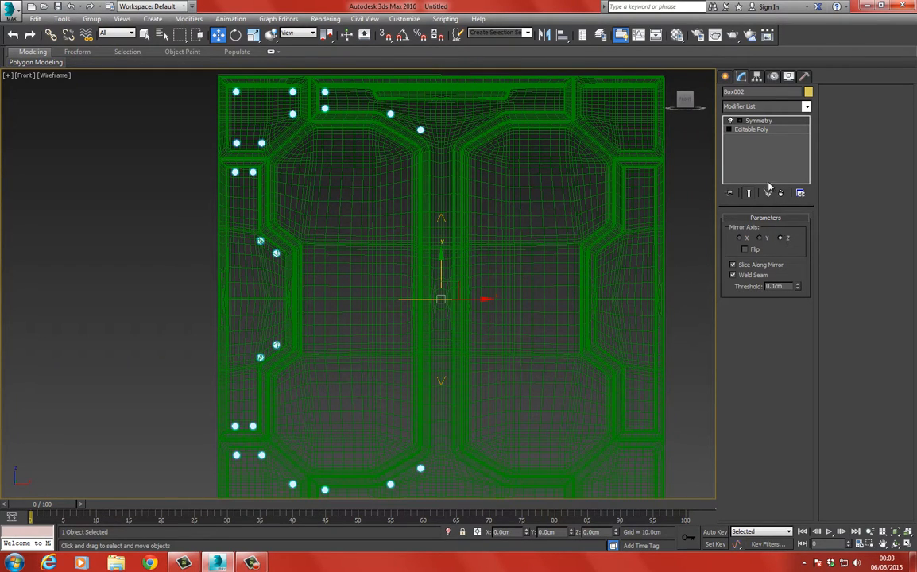
- Add a second Symmetry modifier to the bolts, mirrored on X with Flip enabled, and return to shaded display
click(768, 106)
scroll(767, 318, down, 10)
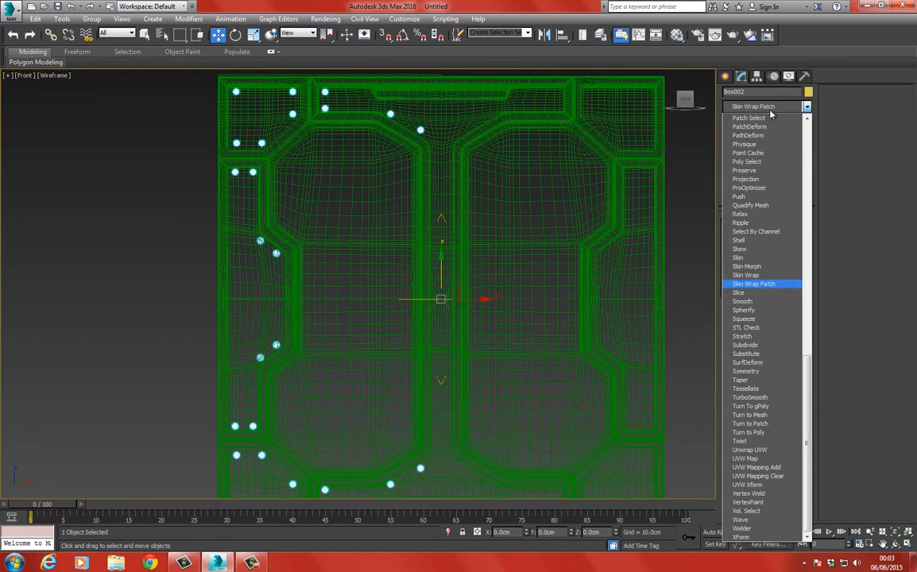
click(783, 372)
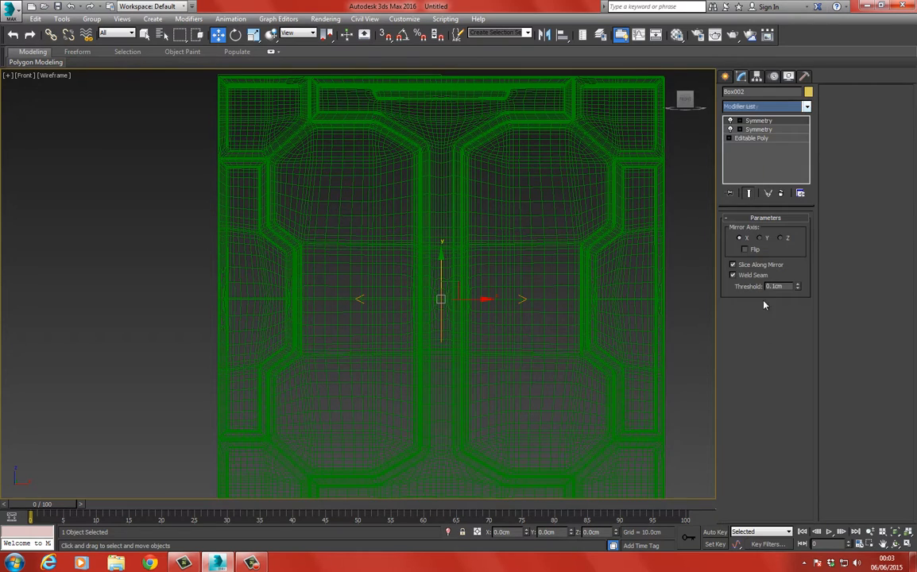
click(744, 248)
key(F3)
scroll(453, 330, down, 5)
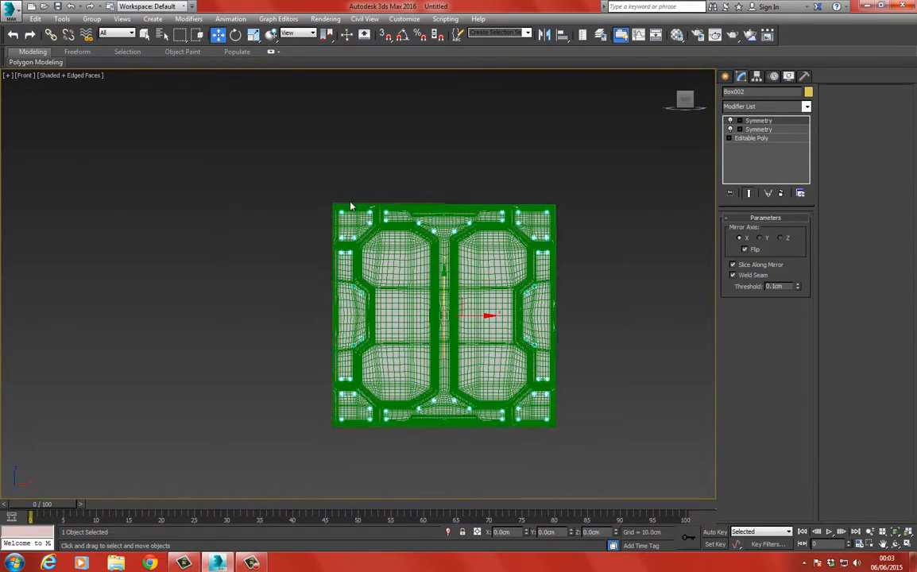
- Examine the mirrored panel and bolts in a shaded perspective view without edges, with nothing selected
middle_drag(261, 196, 262, 191)
key(p)
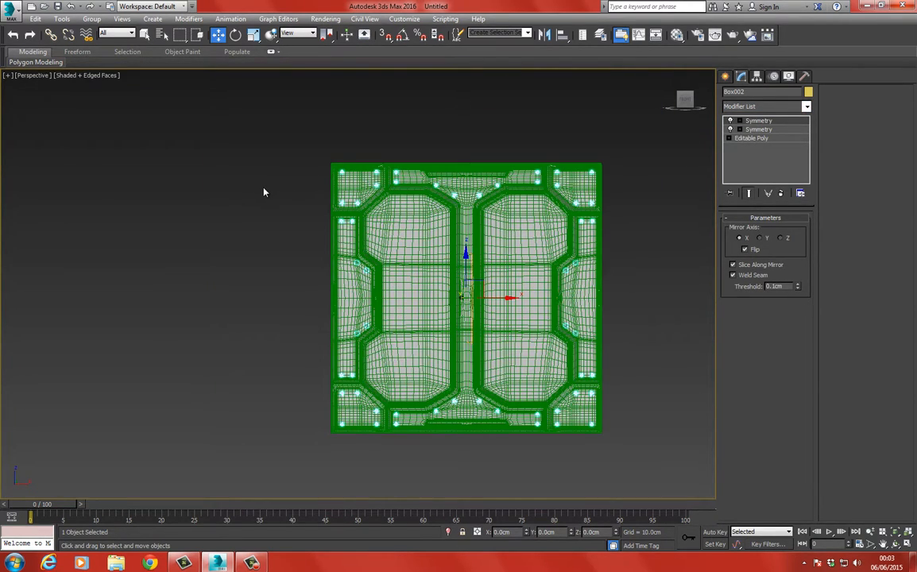
alt+middle_drag(295, 257, 362, 249)
key(F4)
scroll(361, 250, down, 3)
click(218, 34)
drag(282, 156, 333, 234)
scroll(316, 227, up, 2)
key(Delete)
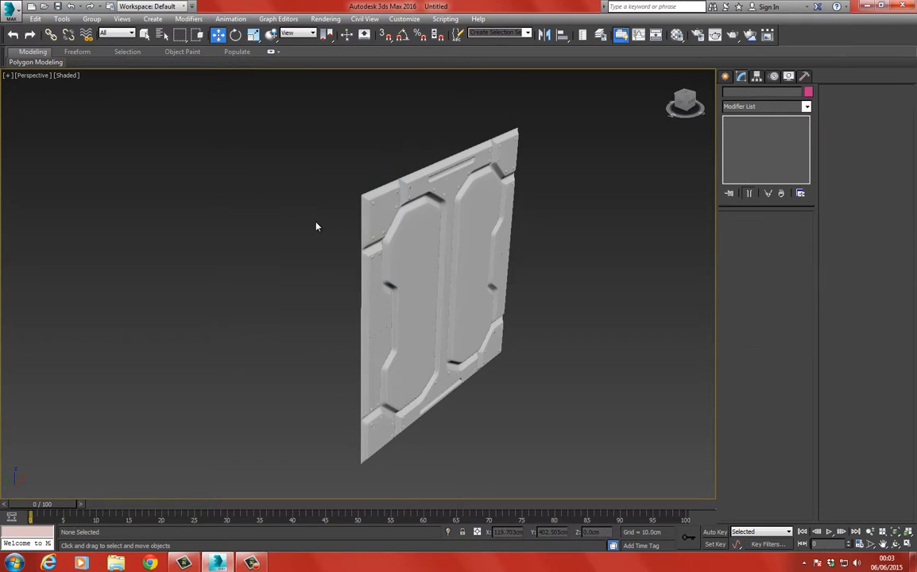
- Select the panel and bolts together and set their object colour to black, leaving the material unchanged
scroll(314, 190, down, 2)
drag(534, 428, 477, 357)
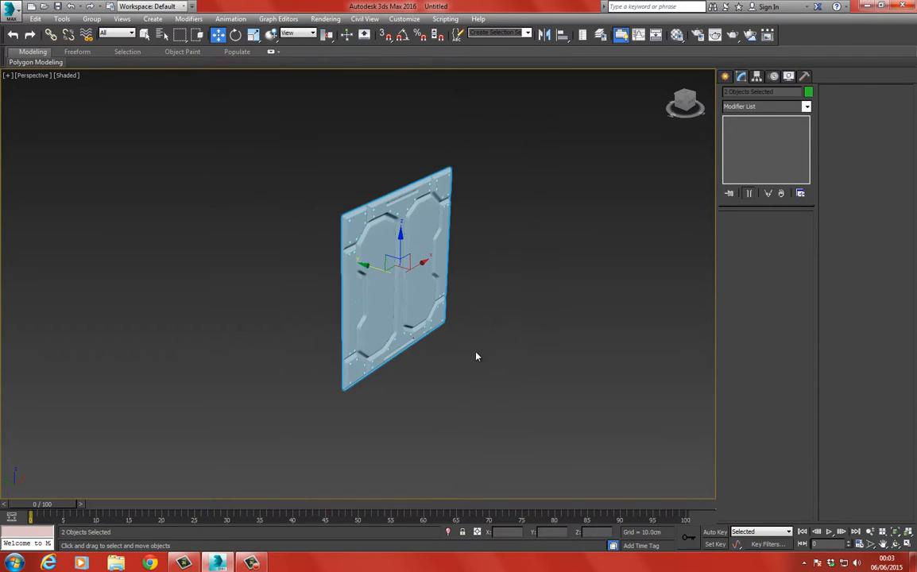
key(m)
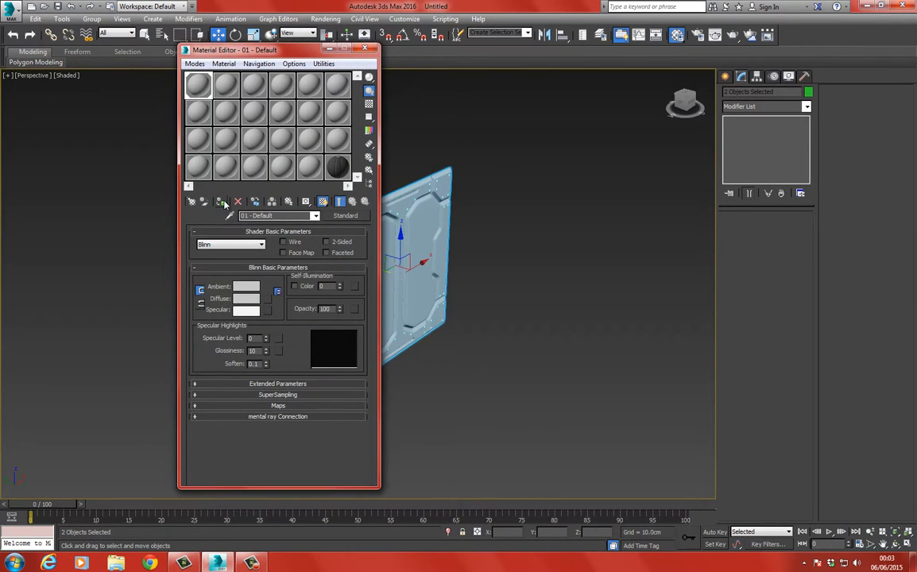
click(808, 91)
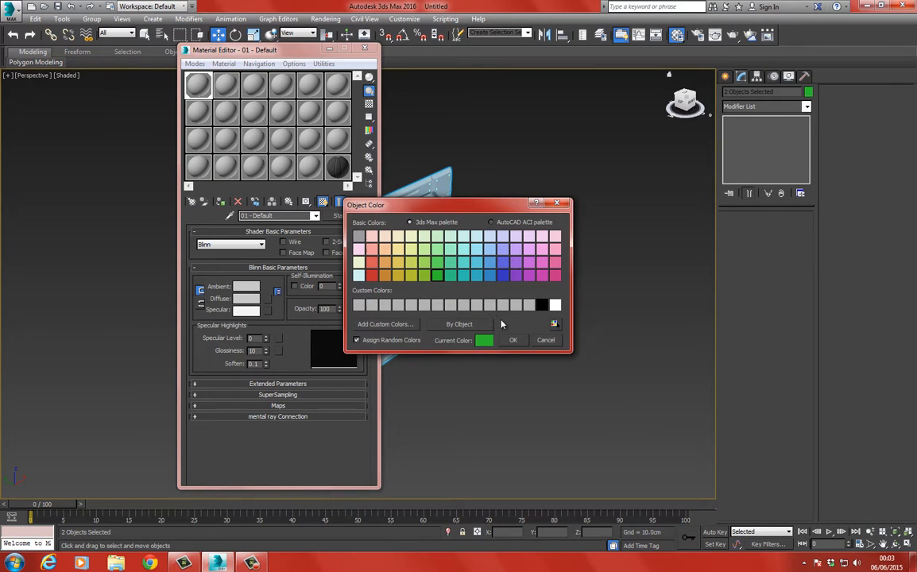
click(540, 306)
click(512, 340)
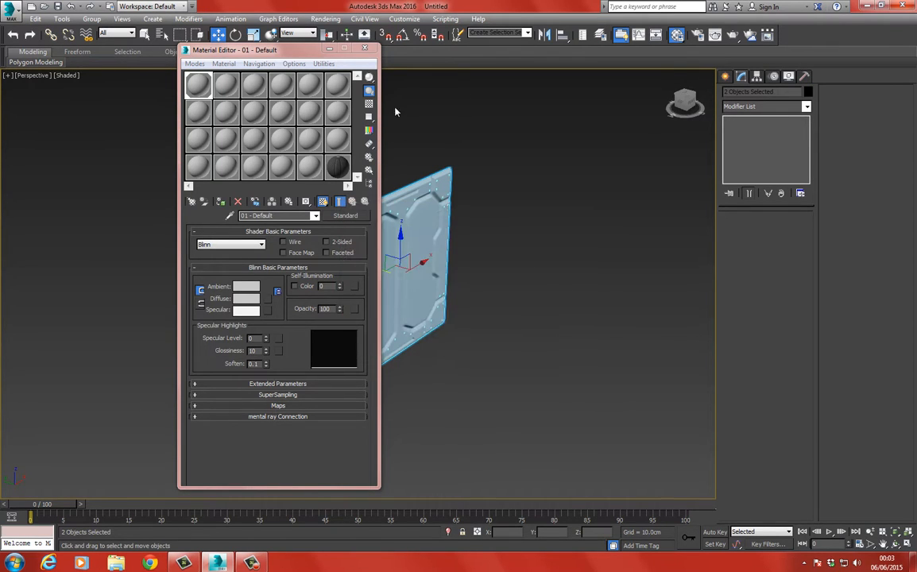
click(365, 48)
click(416, 140)
- Turn on edged faces and examine the mesh flow where the mirrored halves meet at the panel's centre
mouse_move(330, 203)
alt+middle_down()
mouse_move(365, 233)
mouse_move(327, 207)
mouse_move(338, 242)
mouse_move(375, 225)
mouse_move(341, 229)
mouse_move(337, 214)
alt+middle_up()
scroll(350, 223, up, 3)
scroll(332, 234, up, 3)
key(F4)
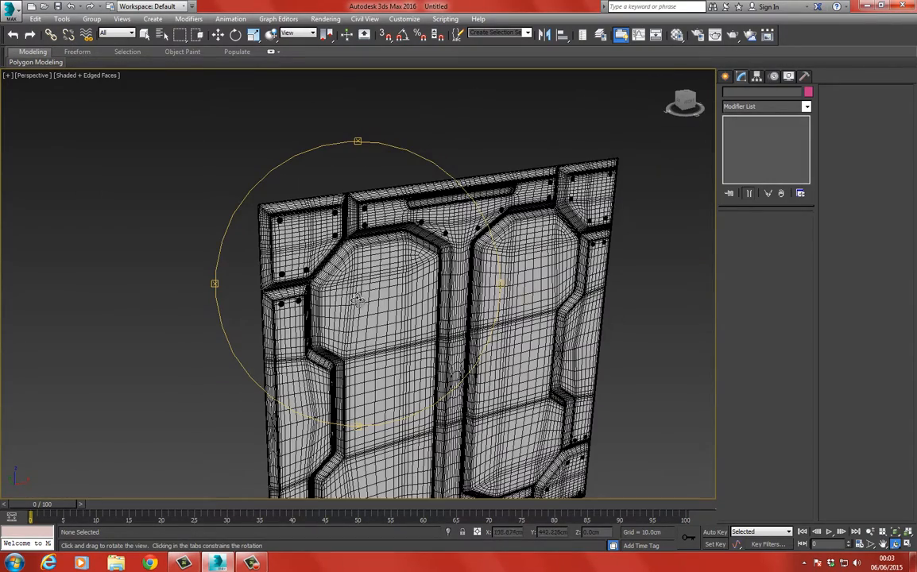
alt+middle_drag(358, 299, 335, 288)
alt+middle_drag(401, 282, 344, 235)
drag(344, 236, 323, 213)
scroll(334, 238, up, 3)
middle_drag(342, 266, 300, 261)
scroll(376, 265, up, 4)
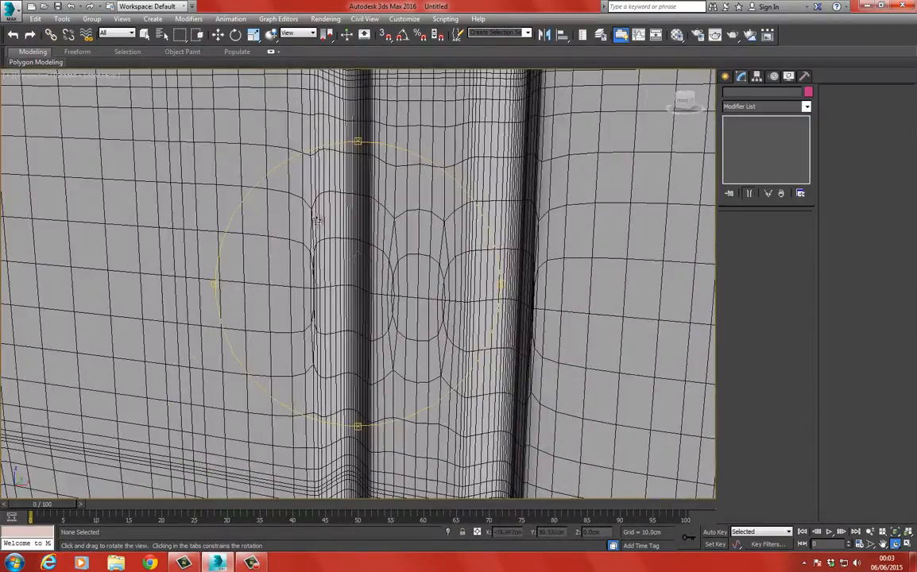
- Select the panel's Editable Poly vertices along the horizontal seam near the centre, with the end result shown, and scale them flat vertically
click(218, 35)
click(337, 223)
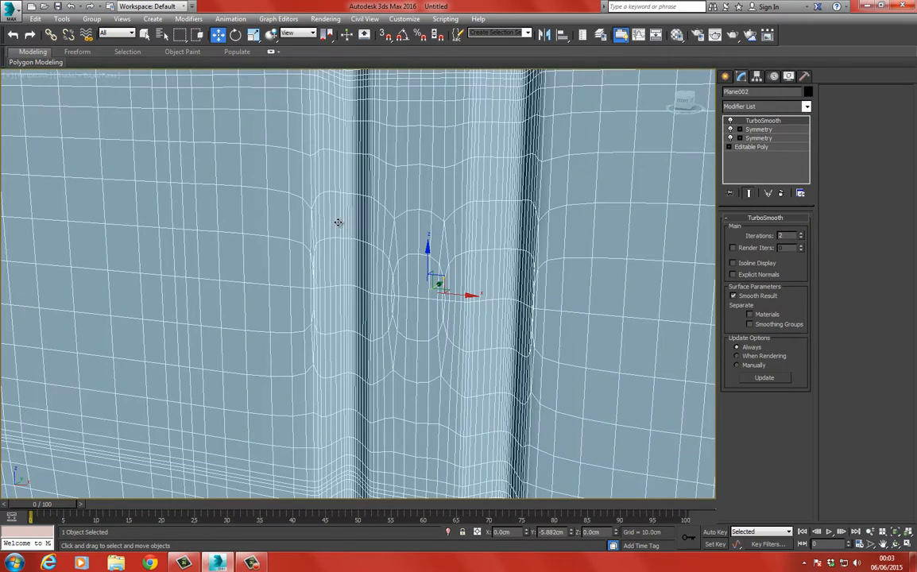
click(757, 147)
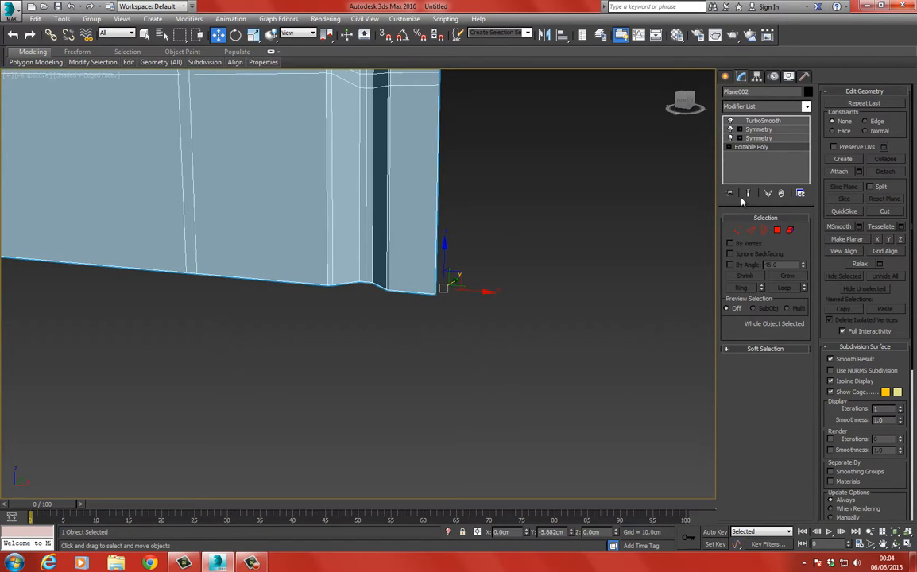
click(749, 195)
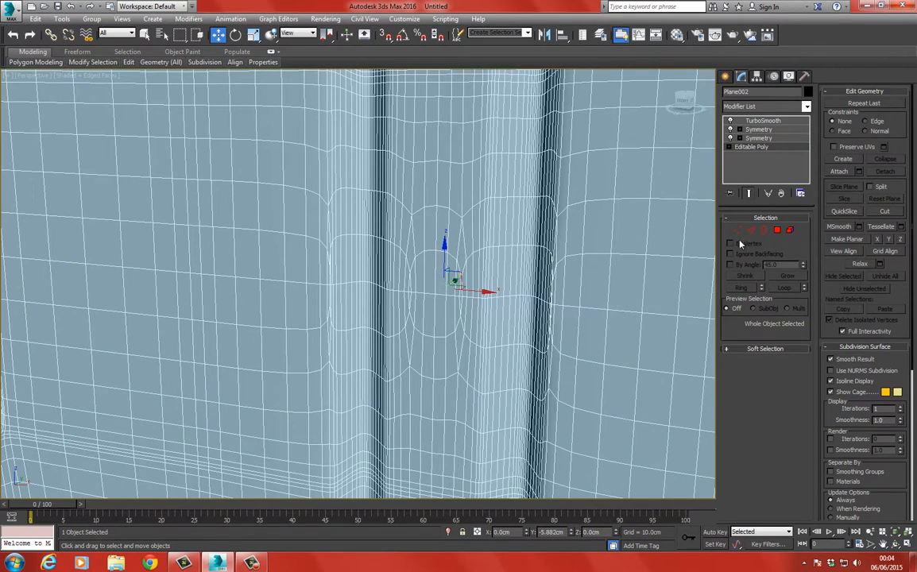
click(738, 229)
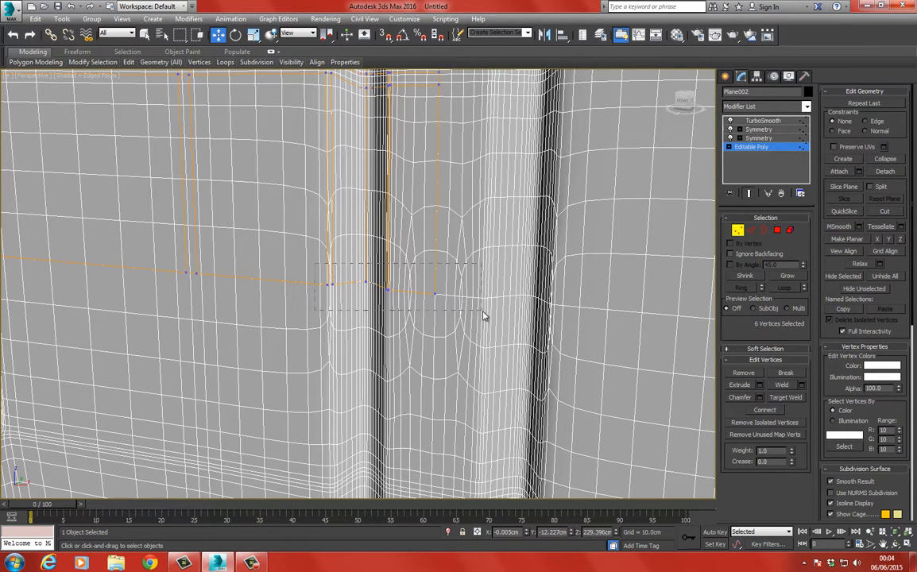
drag(483, 316, 481, 315)
key(r)
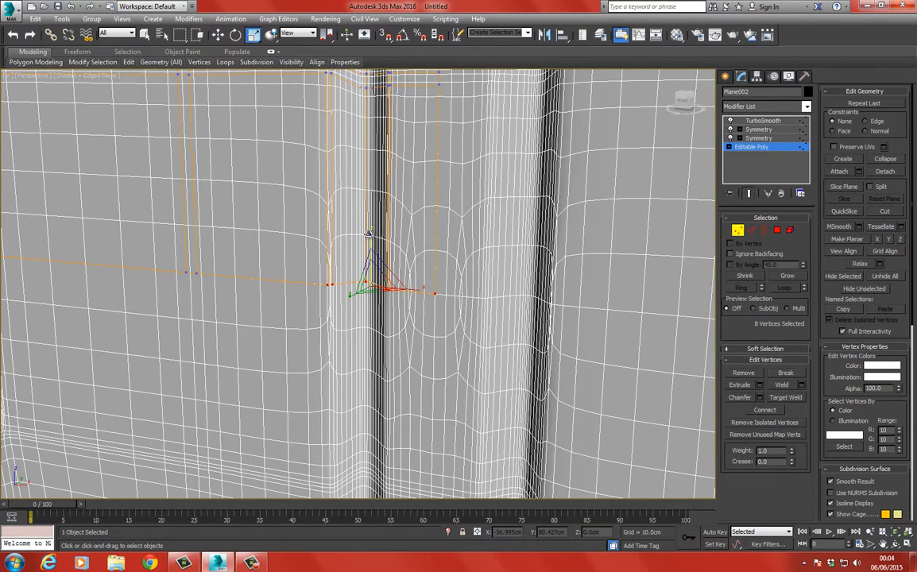
drag(368, 233, 312, 204)
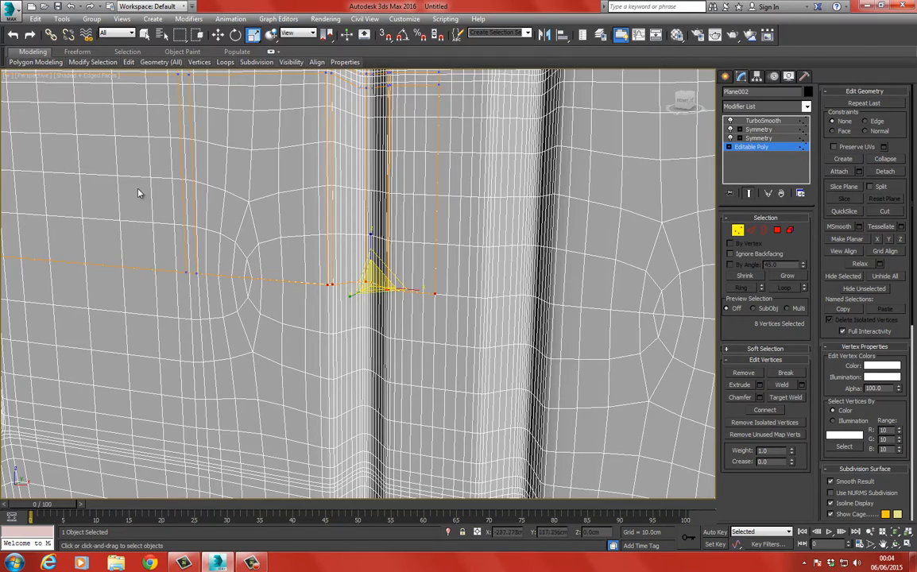
- In the front view, select the whole bottom row of the quarter's vertices, flatten it vertically and set its Z position to 0
key(f)
scroll(359, 278, up, 5)
drag(476, 283, 703, 307)
scroll(398, 193, up, 2)
middle_drag(620, 254, 433, 243)
scroll(432, 243, up, 2)
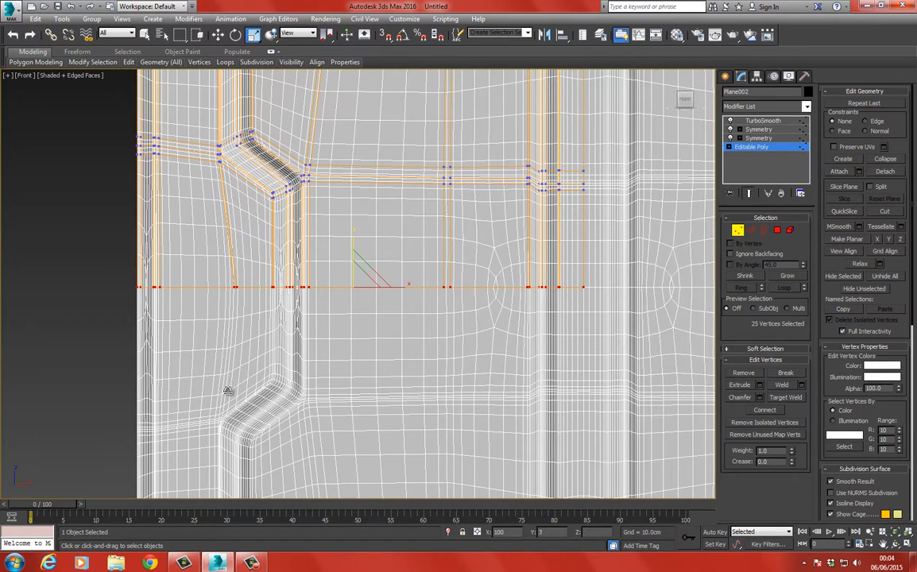
click(218, 34)
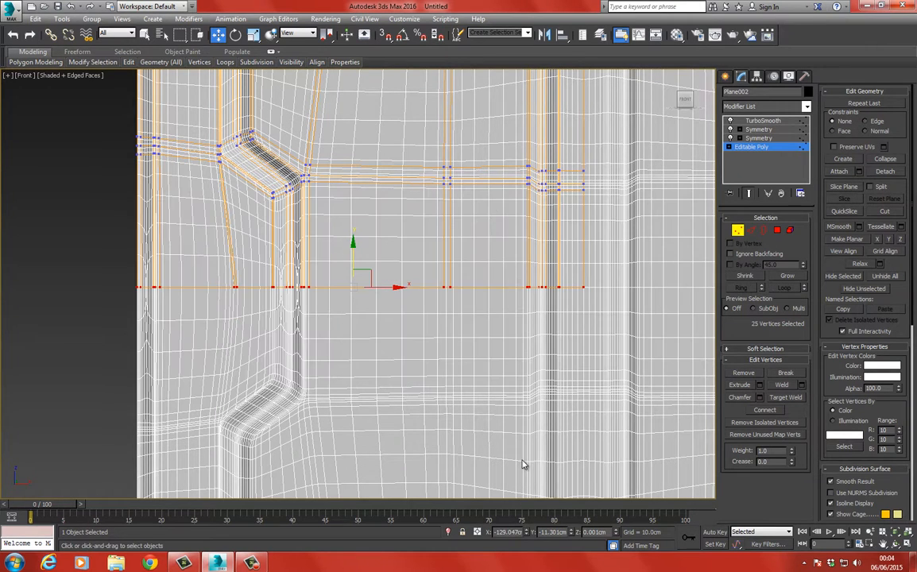
right_click(615, 535)
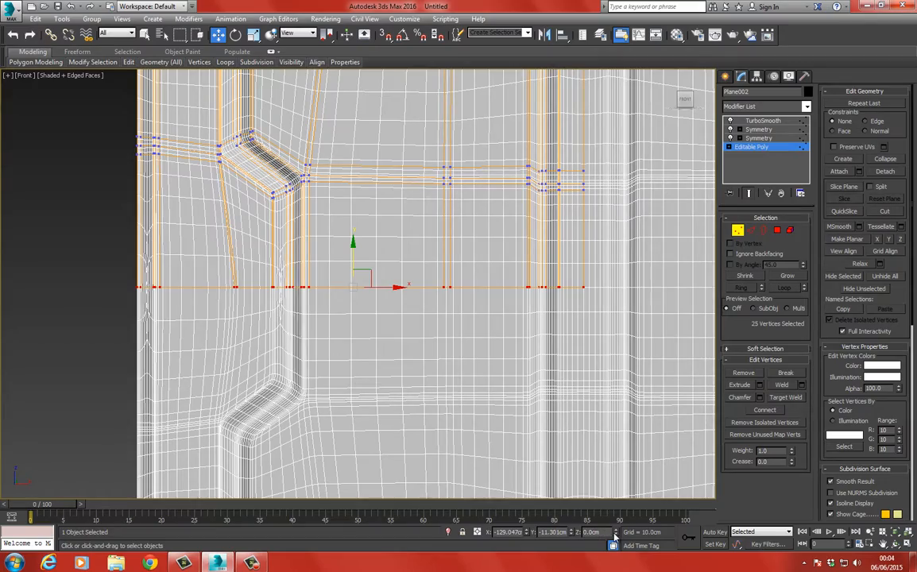
- Select the vertices along the vertical centre seam in the upper part of the panel and scale them flat along X
middle_drag(454, 259, 383, 284)
middle_drag(477, 223, 430, 302)
scroll(430, 303, up, 4)
middle_drag(444, 269, 349, 298)
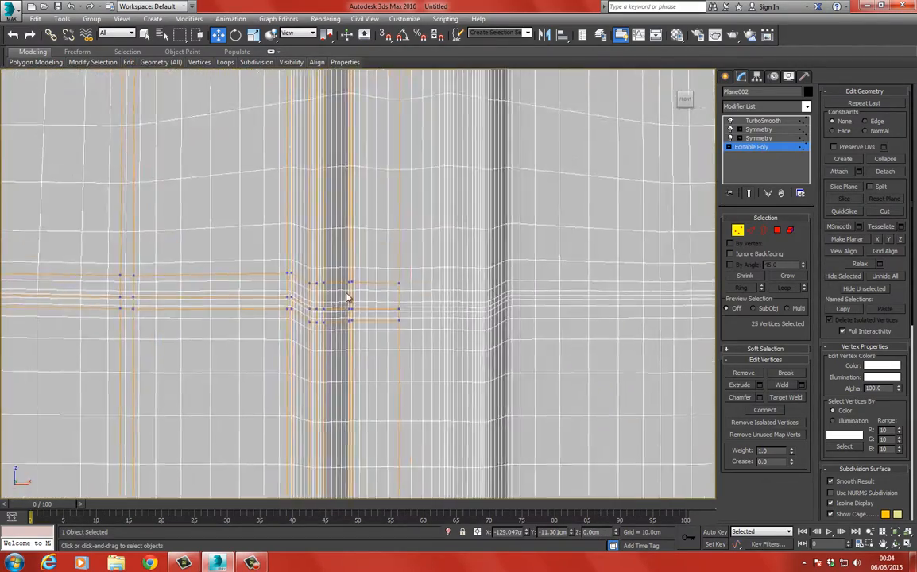
scroll(348, 298, down, 4)
middle_drag(407, 220, 411, 335)
scroll(405, 172, up, 6)
middle_drag(381, 225, 386, 401)
scroll(363, 254, up, 3)
scroll(370, 174, down, 8)
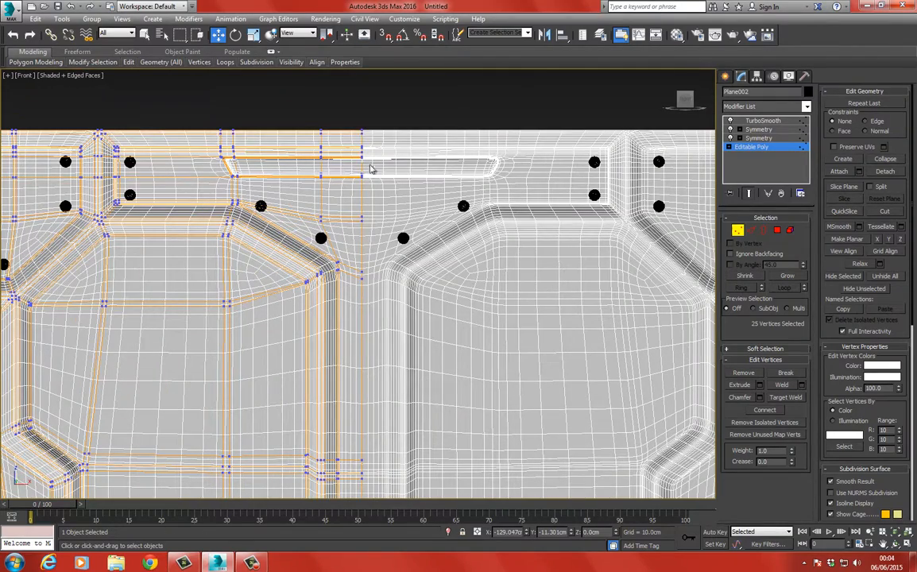
drag(356, 355, 357, 357)
middle_drag(407, 415, 409, 262)
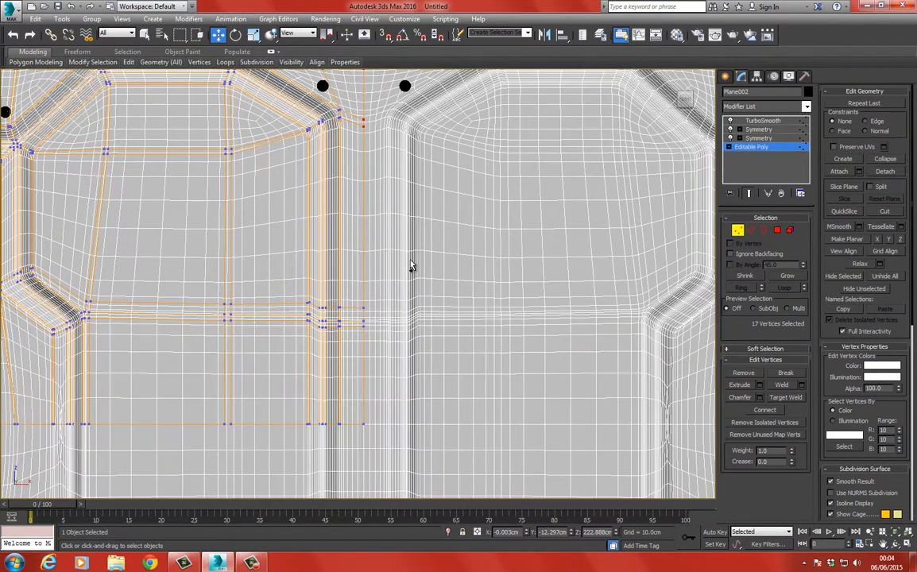
click(252, 34)
middle_drag(328, 94, 317, 240)
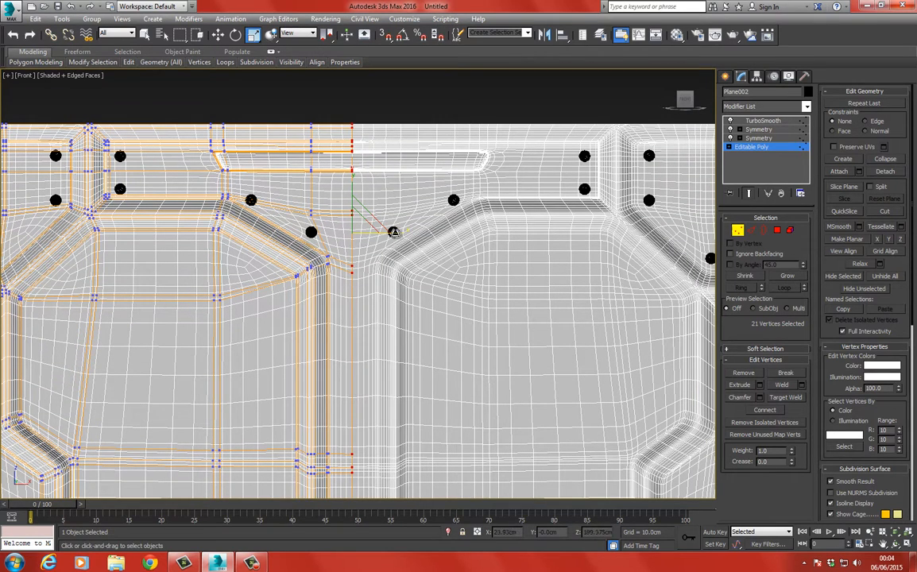
- Undo the mistaken position changes to the selected vertical seam vertices and set their X position to 0
click(220, 34)
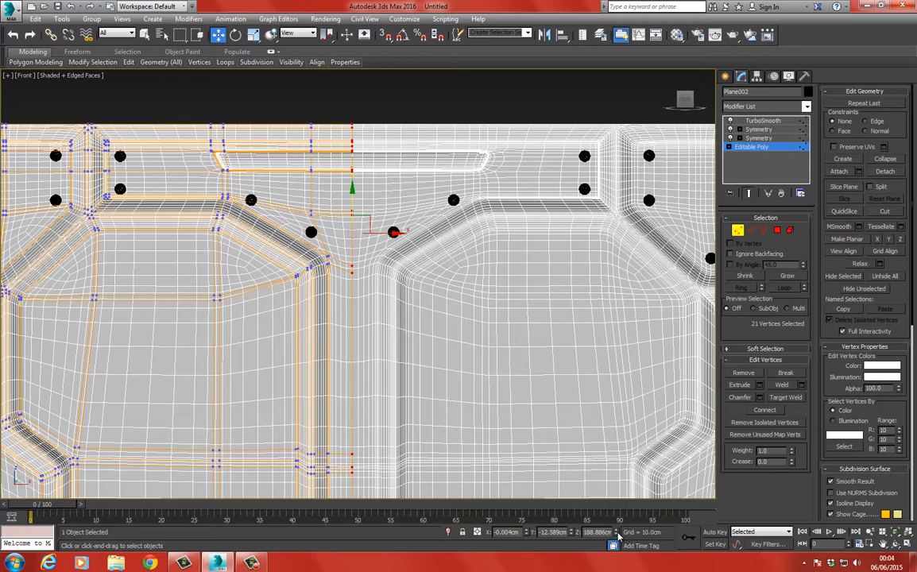
right_click(617, 535)
key(ctrl+z)
drag(572, 531, 553, 469)
key(ctrl+z)
right_click(527, 534)
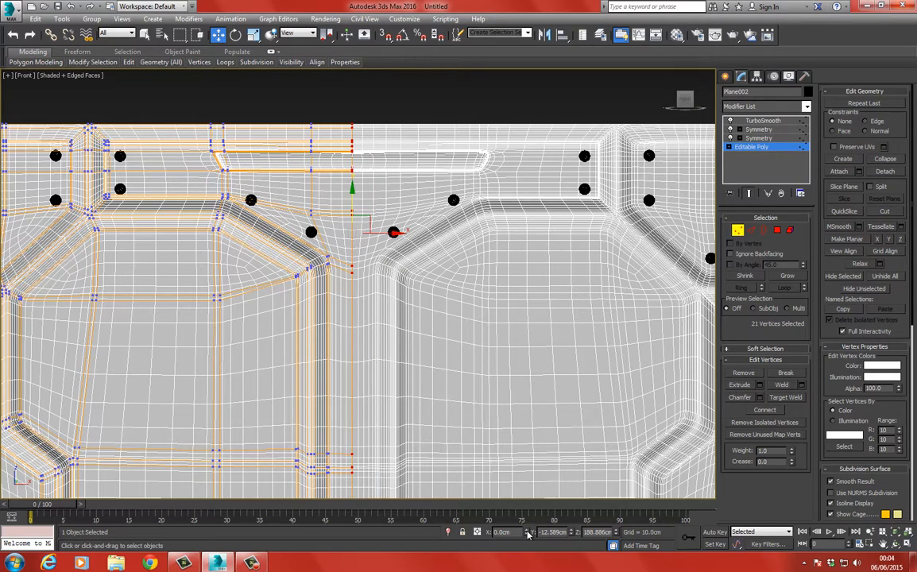
- Select the seam vertices at the upper edge of the recessed slot, including the stray one below, and set their X position to 0
scroll(354, 245, up, 10)
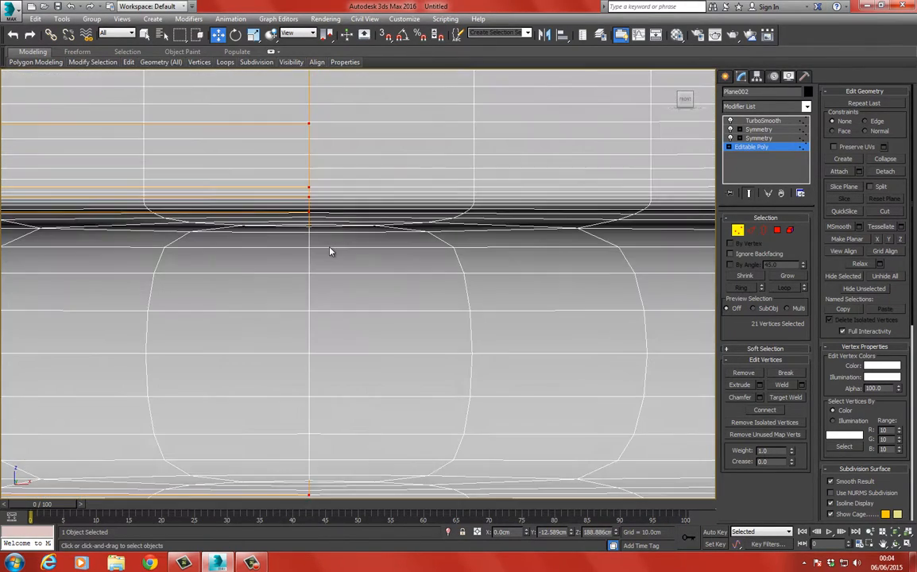
click(330, 251)
key(F3)
drag(285, 178, 341, 254)
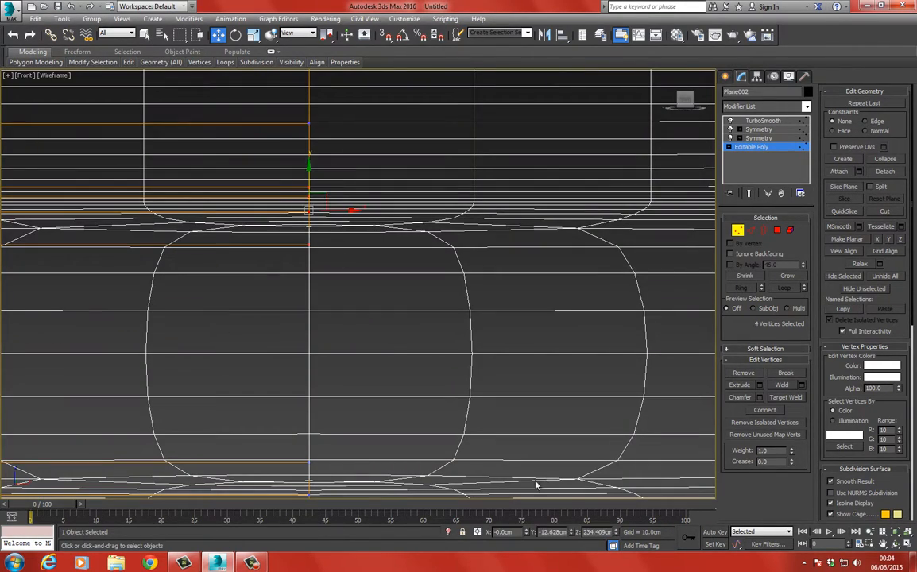
right_click(527, 534)
click(328, 275)
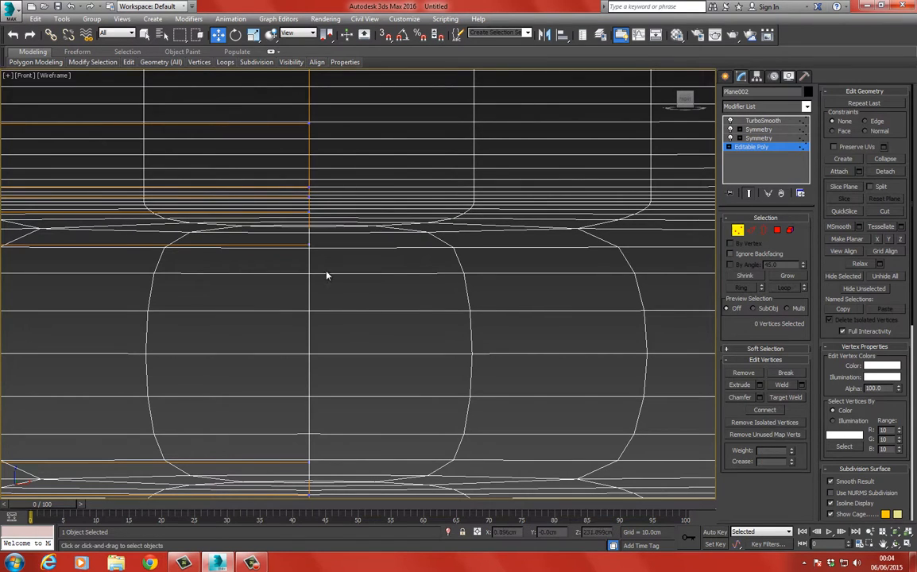
key(F3)
click(310, 245)
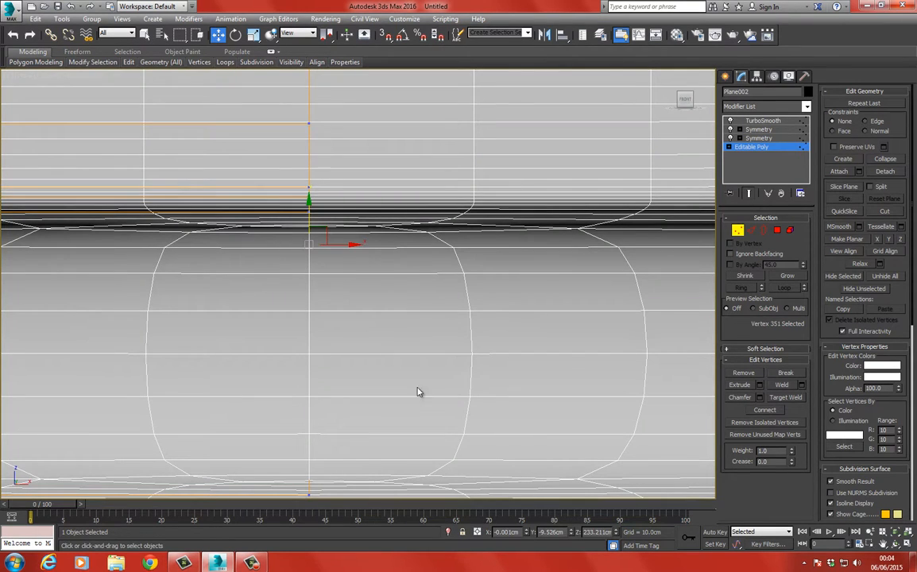
right_click(527, 534)
- Select the seam vertices at the lower edge of the recessed slot and set their X position to 0
middle_drag(299, 267, 309, 311)
scroll(310, 311, down, 3)
middle_drag(334, 397, 311, 181)
middle_drag(309, 247, 316, 261)
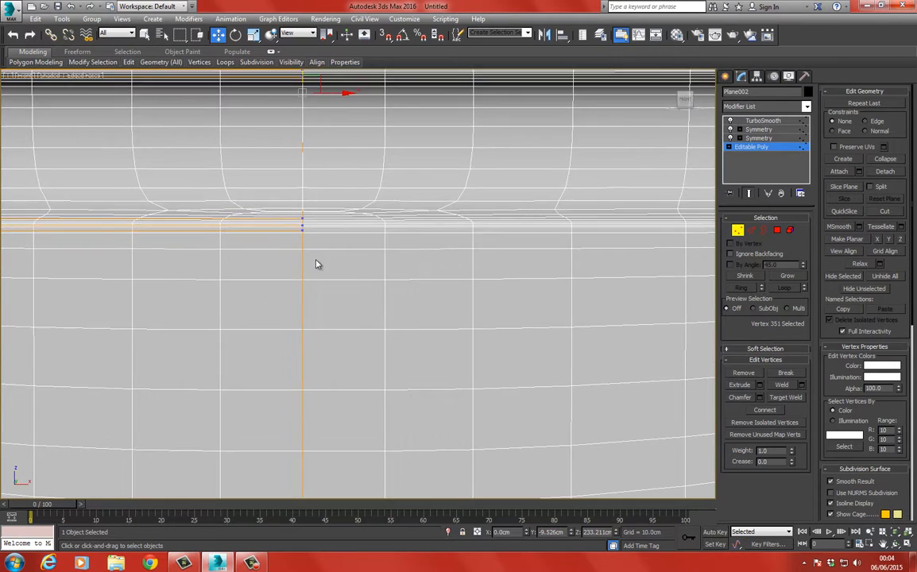
scroll(317, 239, up, 6)
key(F3)
click(315, 178)
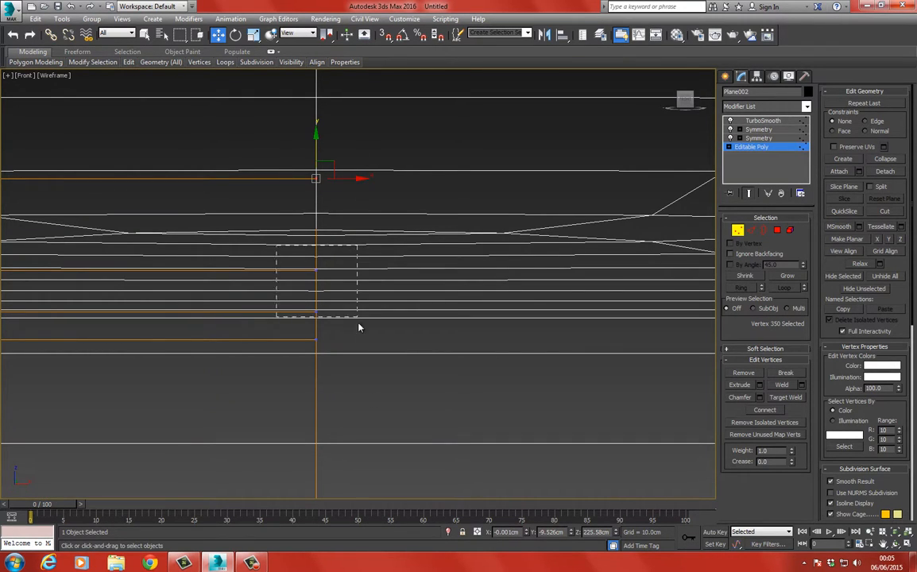
drag(358, 327, 359, 328)
right_click(527, 533)
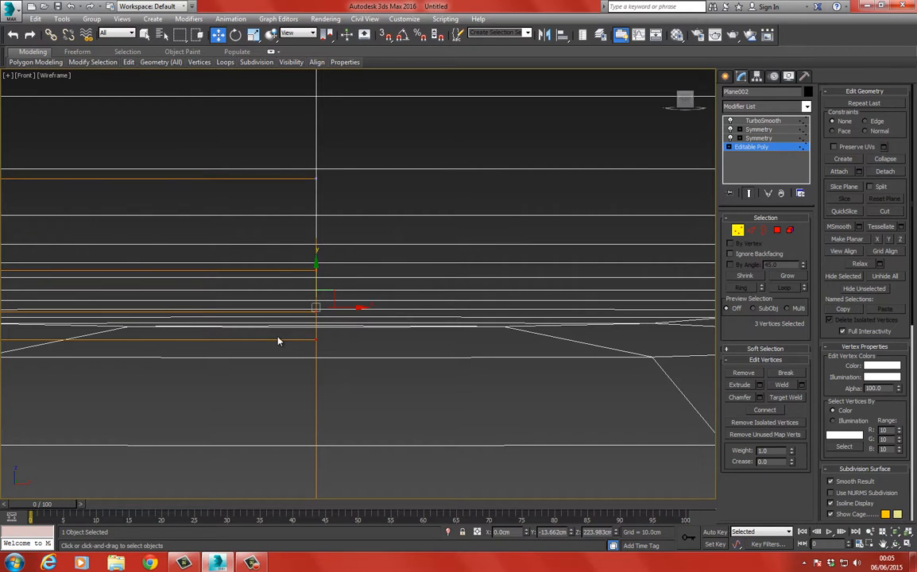
click(315, 339)
right_click(528, 533)
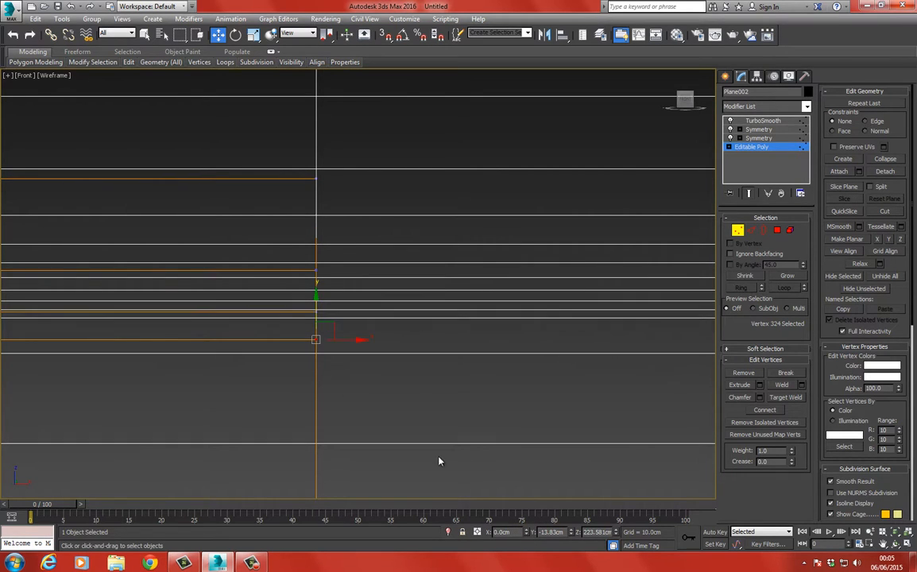
- Select the two centre seam vertices at the top of the vertical centre strip and move them upward in shaded view
middle_drag(310, 388, 310, 251)
scroll(336, 331, down, 2)
middle_drag(335, 331, 371, 161)
scroll(338, 231, down, 5)
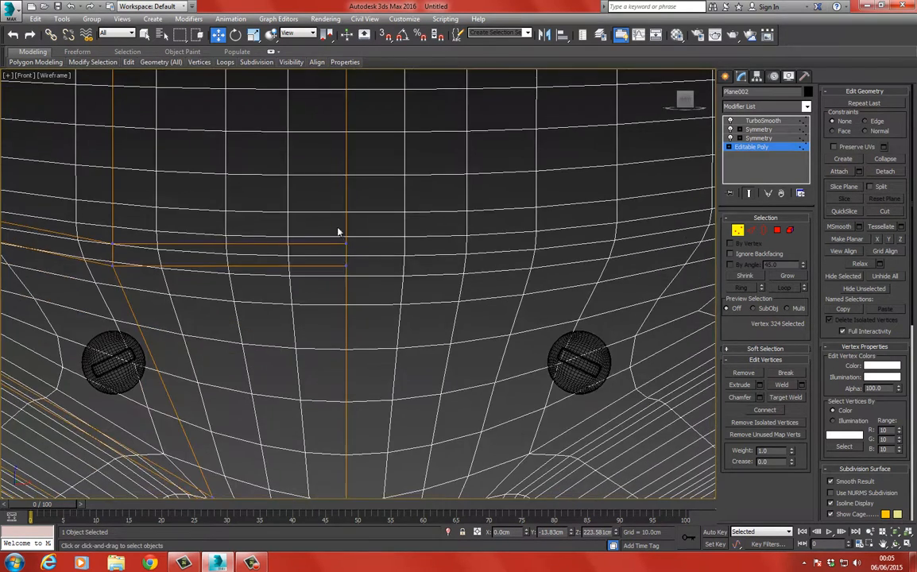
scroll(338, 232, up, 2)
scroll(338, 295, down, 4)
middle_drag(381, 303, 367, 229)
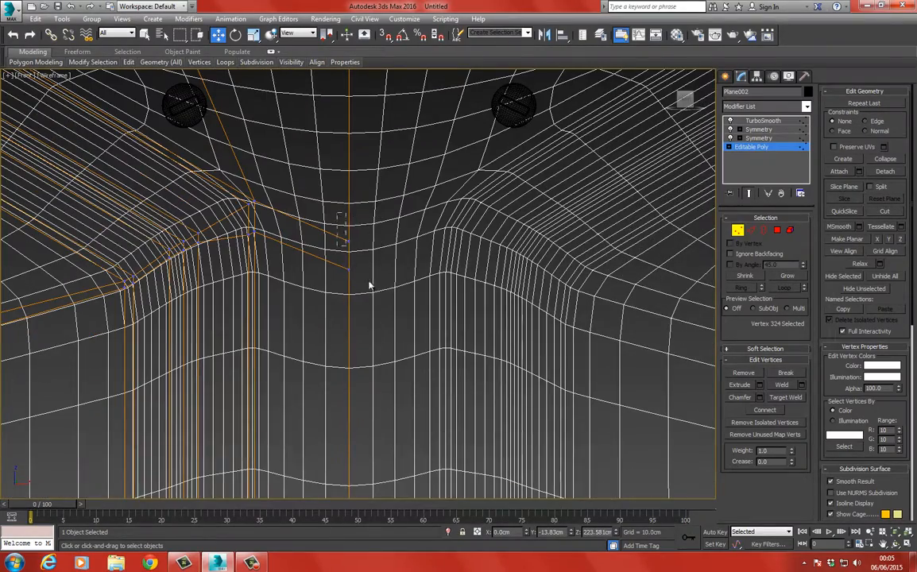
drag(368, 285, 372, 287)
key(F3)
drag(350, 217, 354, 174)
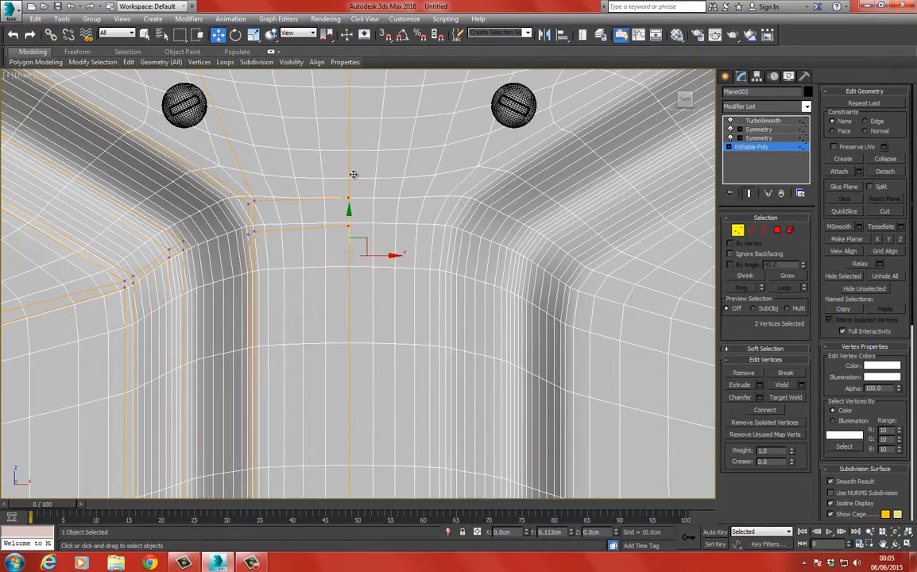
- Select the two centre seam vertices between the recessed slot and the lower pair of bolts and move them upward
scroll(342, 167, down, 4)
middle_drag(338, 164, 338, 241)
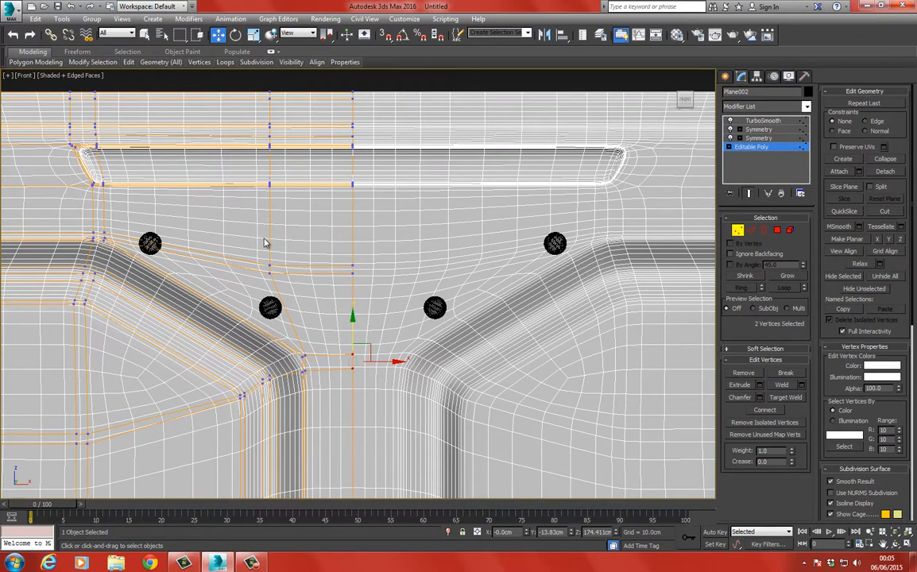
drag(265, 253, 353, 266)
drag(311, 235, 374, 269)
- Check the rest of the centre seam, leave vertex editing and deselect the panel
scroll(332, 278, down, 6)
middle_drag(354, 392, 354, 169)
middle_drag(330, 264, 323, 171)
scroll(322, 170, down, 5)
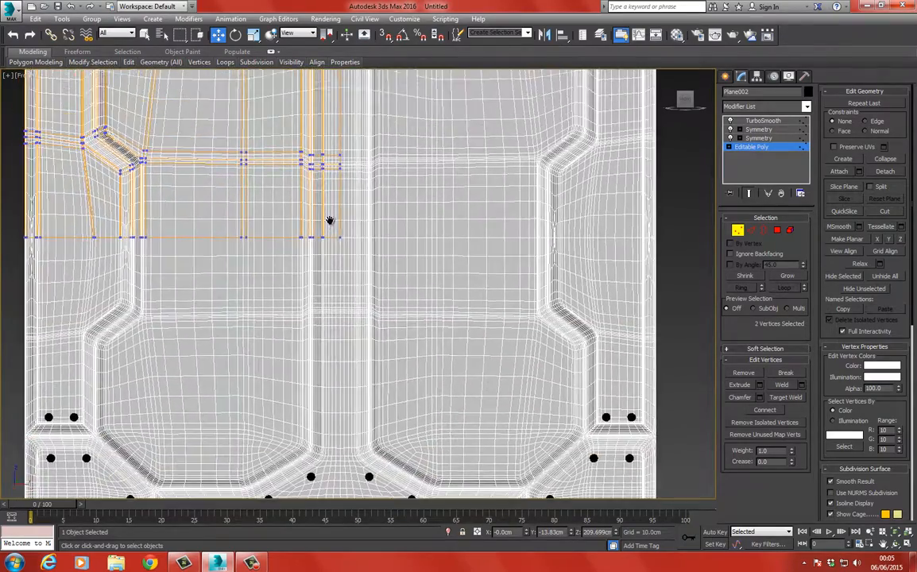
click(747, 150)
click(549, 215)
middle_drag(540, 214, 534, 265)
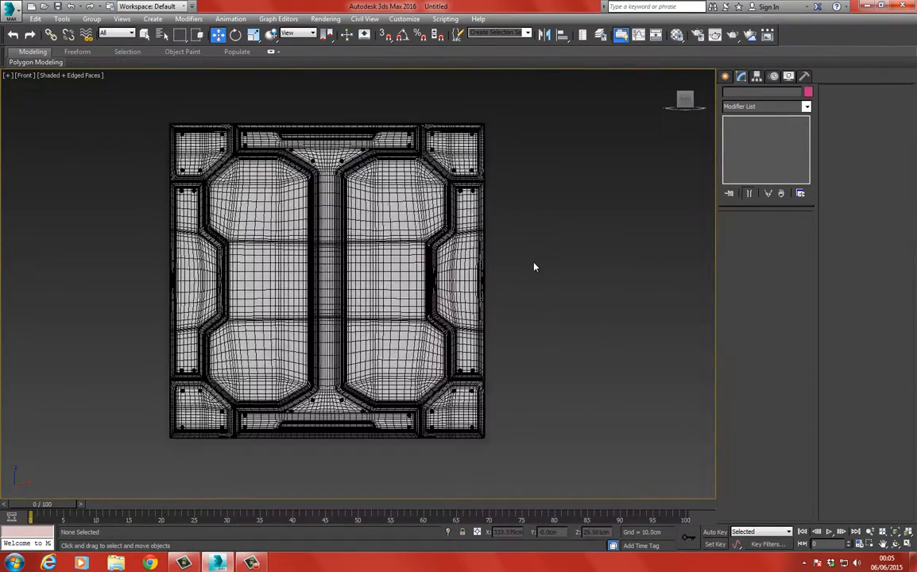
- Switch to a perspective view, hide the edge lines and examine the finished smoothed panel and its bolts from several angles
scroll(534, 266, down, 2)
key(p)
middle_drag(470, 199, 463, 209)
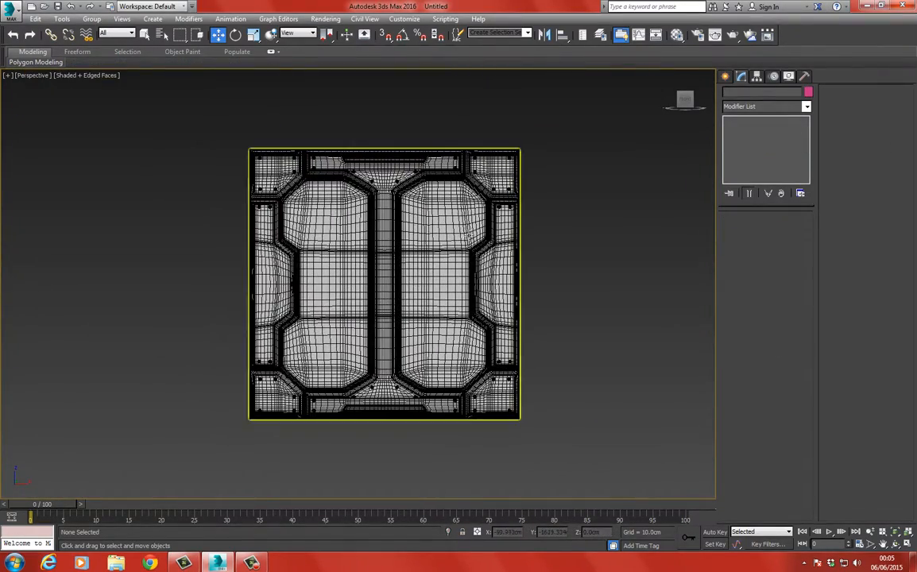
key(ctrl+r)
mouse_move(423, 205)
mouse_down()
mouse_move(452, 218)
mouse_move(417, 192)
mouse_move(323, 183)
mouse_move(331, 200)
mouse_move(436, 181)
mouse_move(313, 181)
mouse_move(420, 188)
mouse_move(317, 185)
mouse_move(359, 221)
mouse_move(318, 193)
mouse_move(317, 205)
mouse_move(284, 194)
mouse_up()
key(F4)
scroll(323, 184, up, 3)
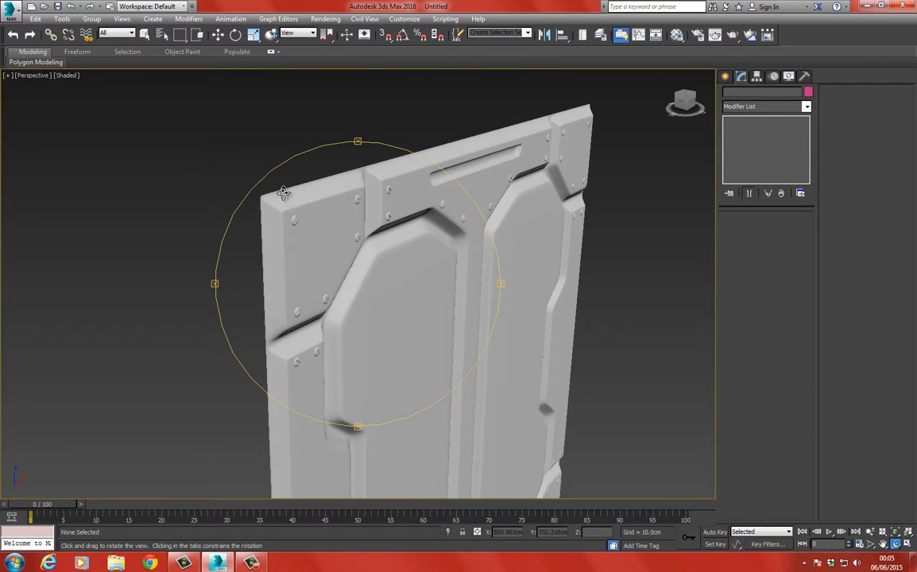
drag(354, 231, 318, 379)
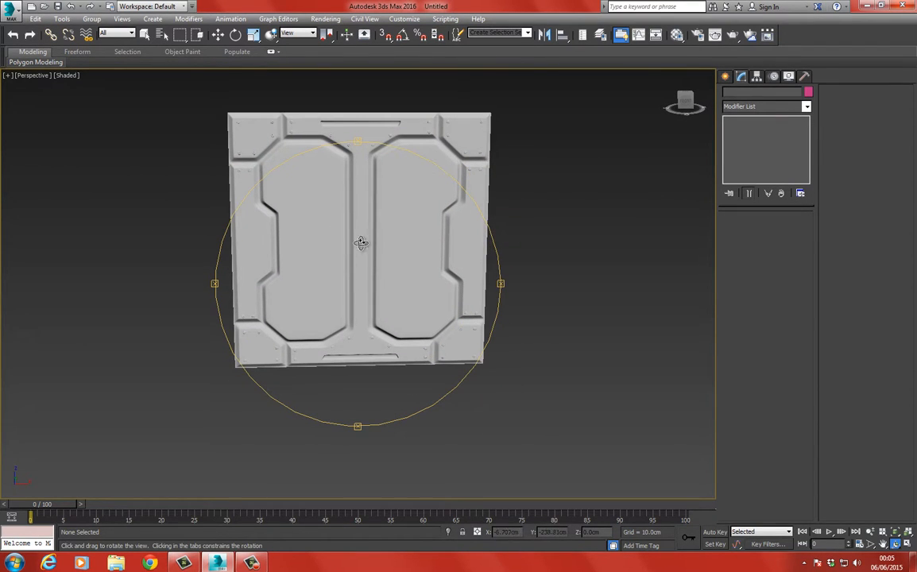
drag(287, 201, 342, 287)
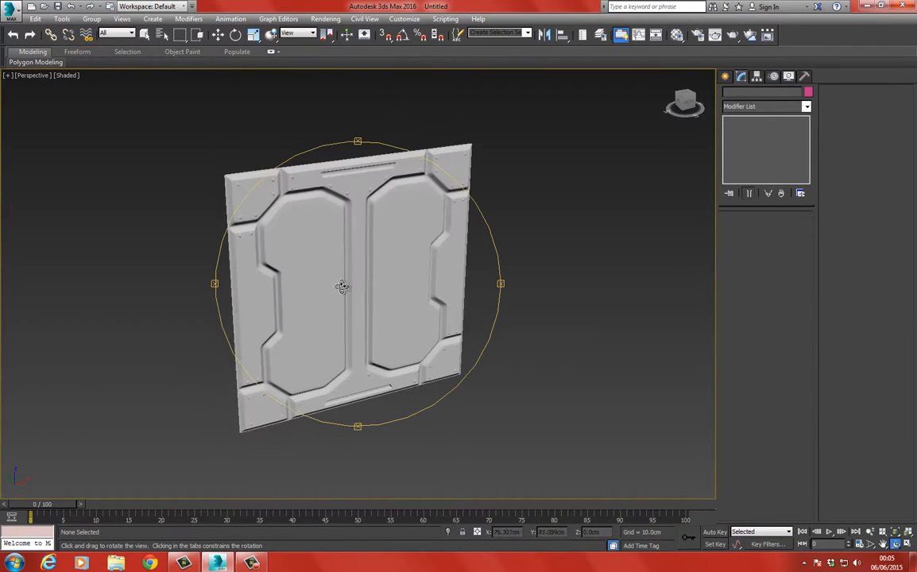
click(252, 561)
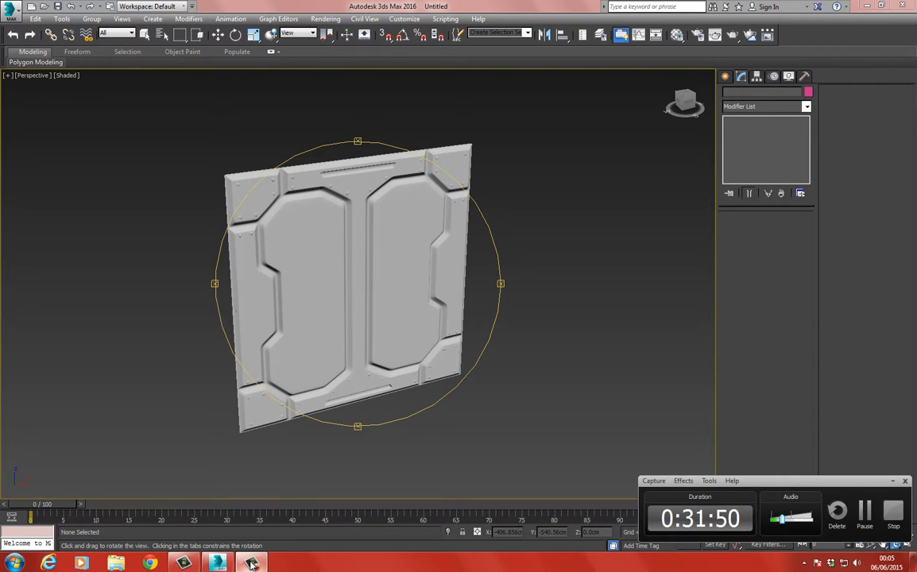
click(252, 561)
drag(348, 241, 335, 220)
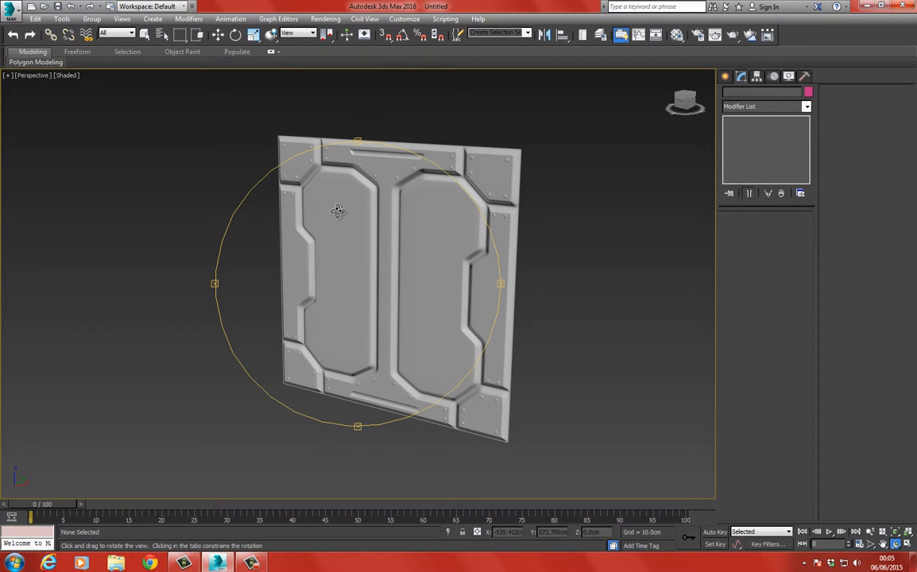
drag(362, 236, 303, 332)
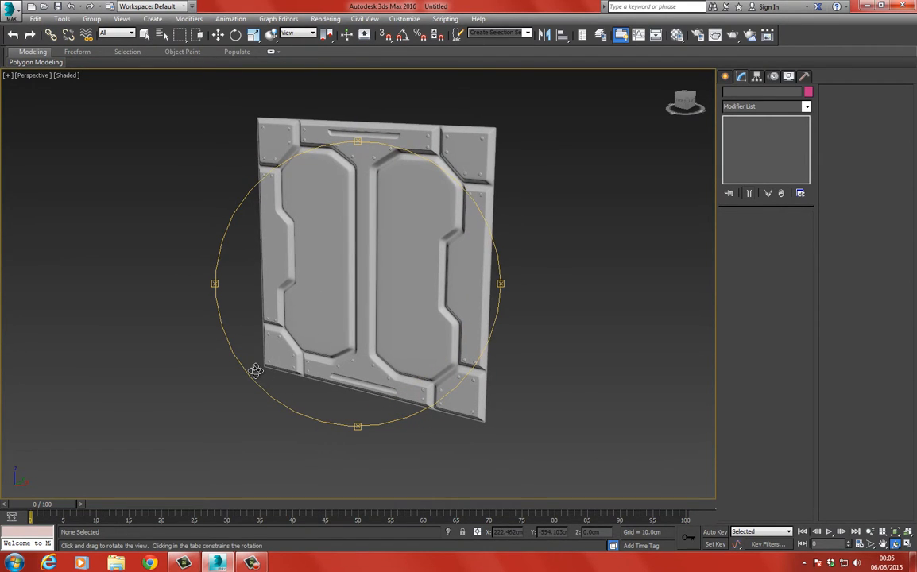